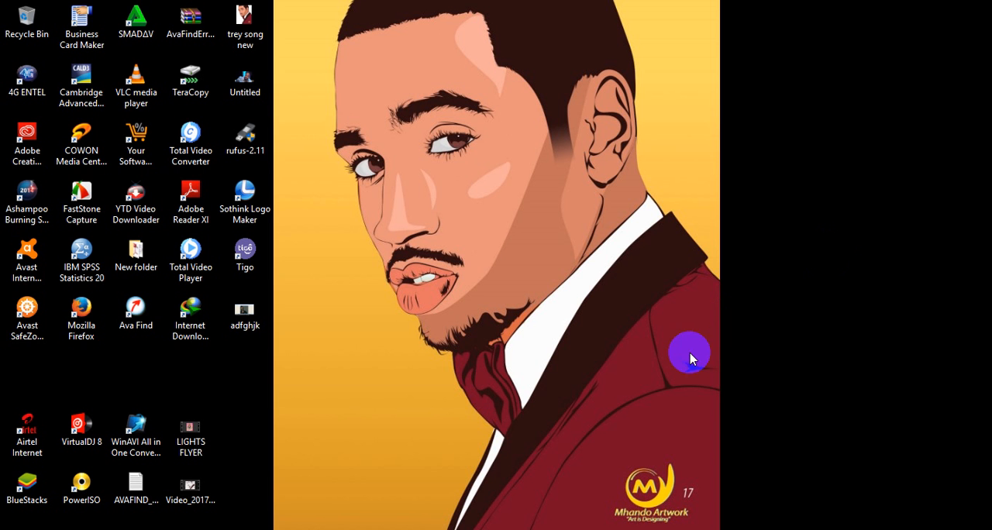
Switch to Microsoft Office Picture Manager, examine the chin-bees3 cover artwork, and minimize the window
left_click(743, 529)
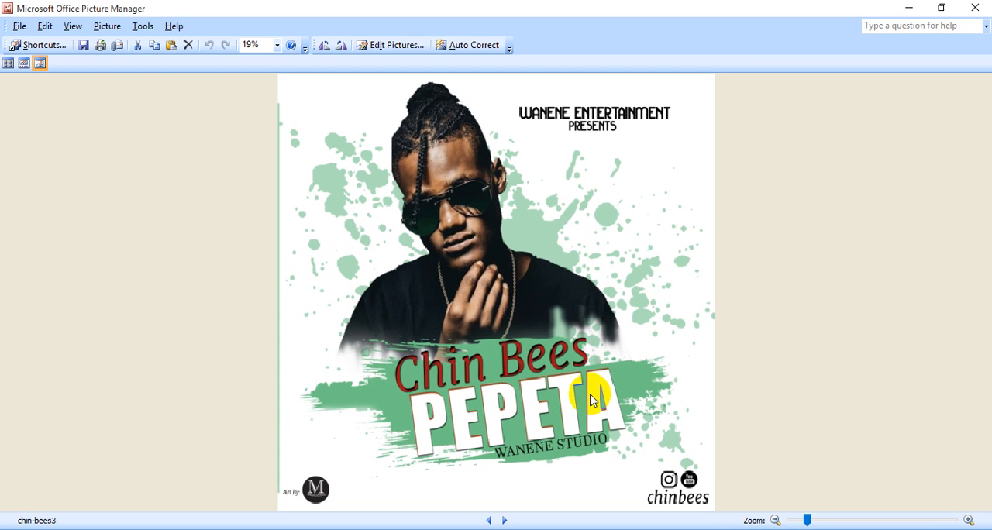
left_click(518, 327)
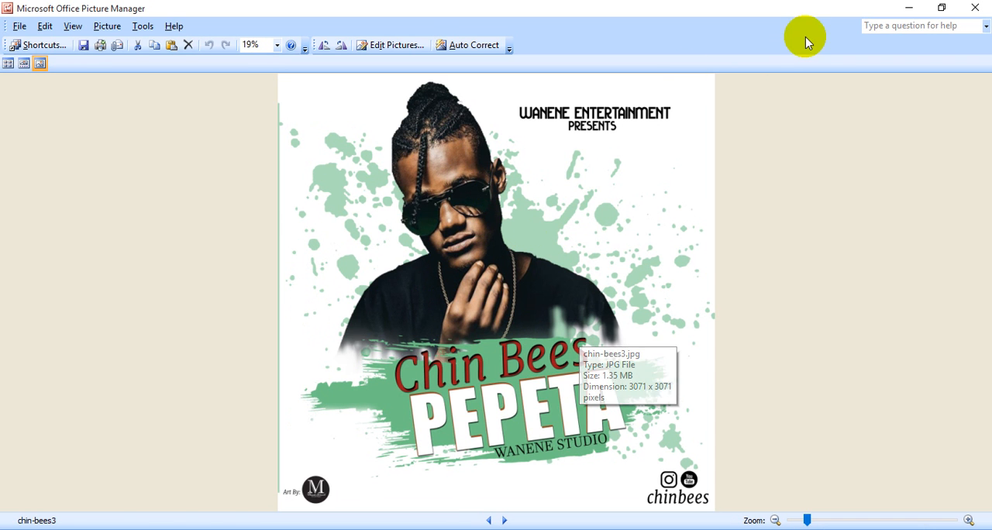
left_click(908, 9)
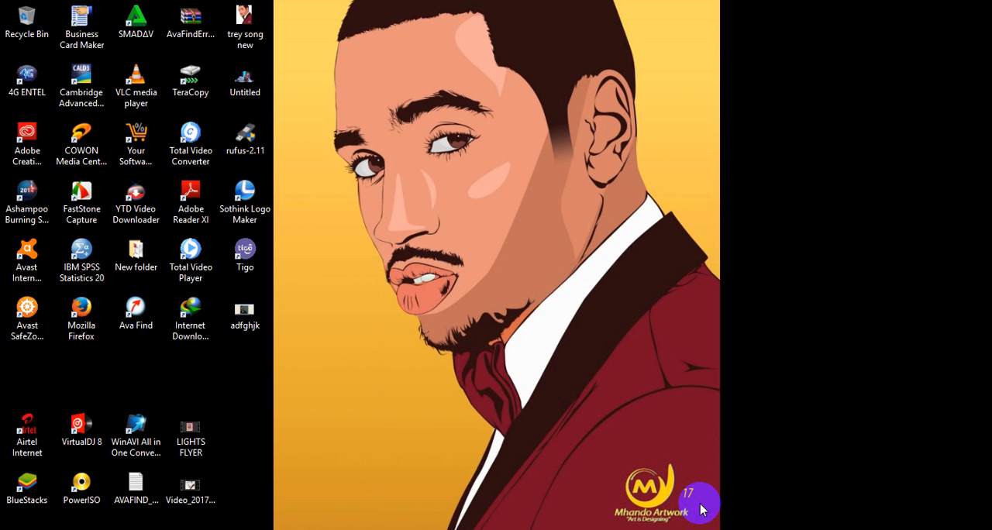
Switch to Photoshop and open the settings for a new document
left_click(692, 529)
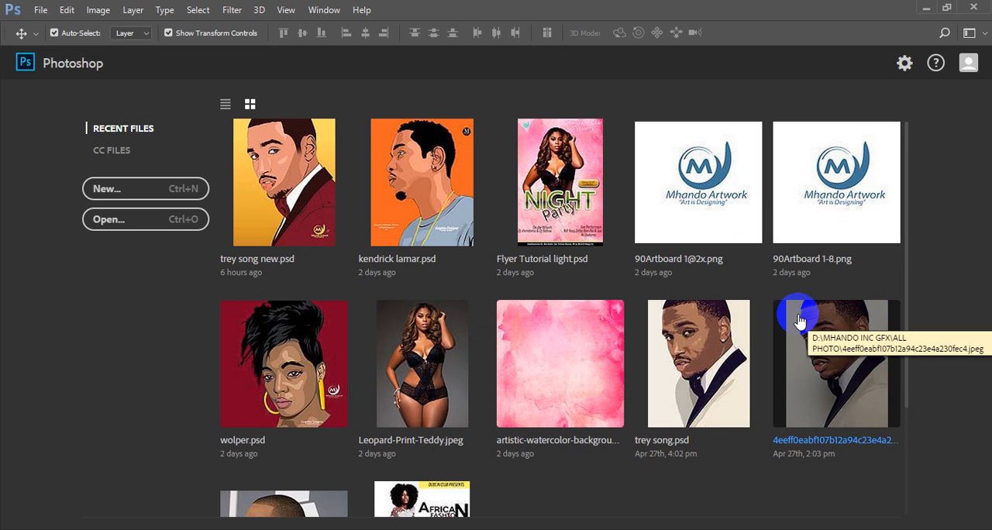
left_click(40, 10)
key("Escape")
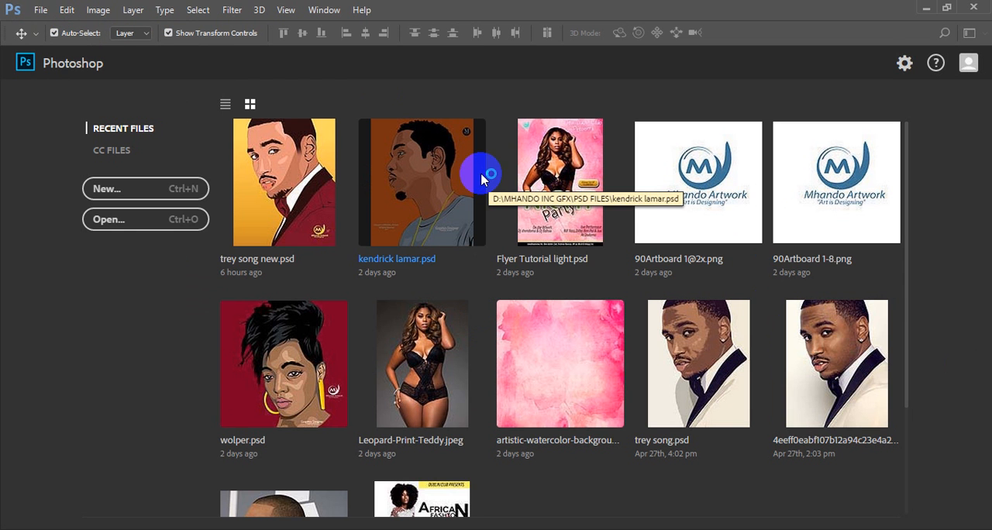
key("ctrl+n")
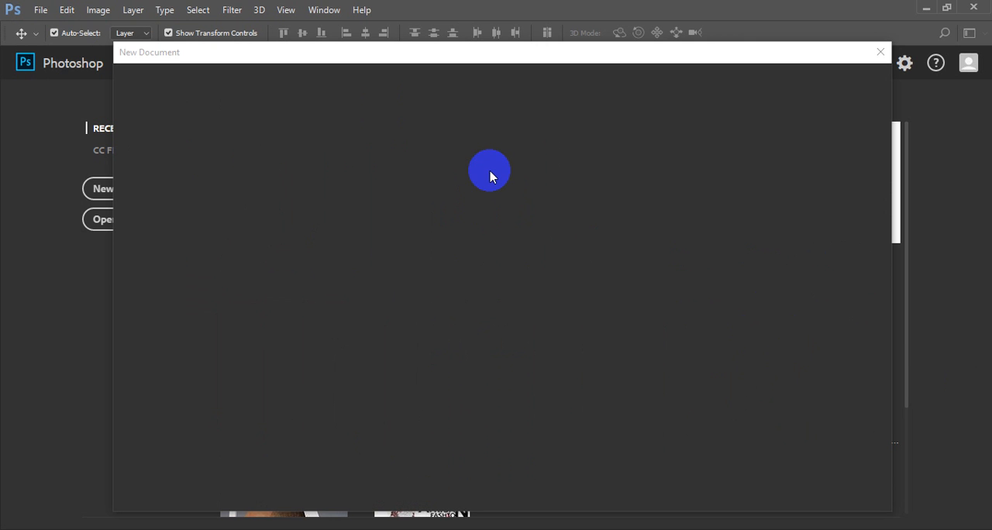
left_click(501, 58)
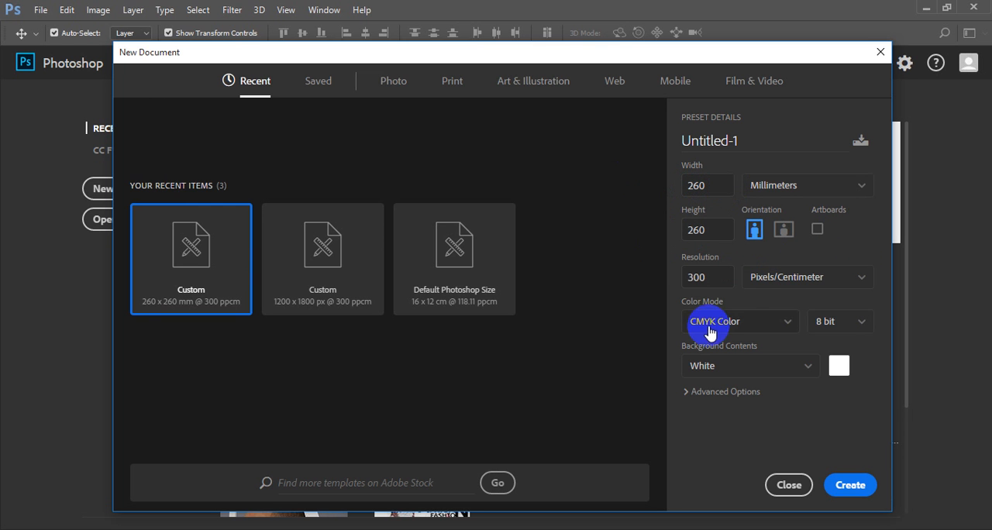
Set the color mode to RGB Color and create the 260 x 260 mm document at 300 pixels/centimeter with a white background
left_click(734, 321)
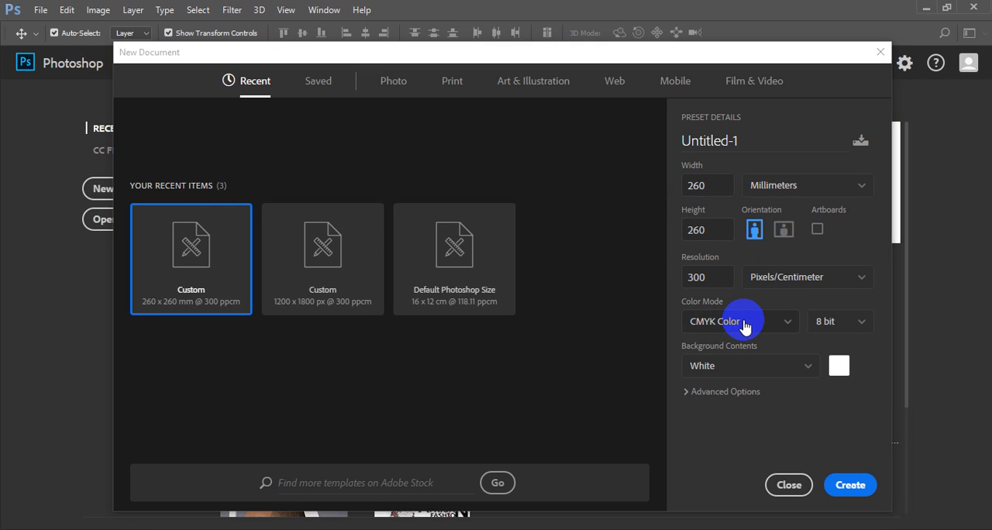
left_click(789, 327)
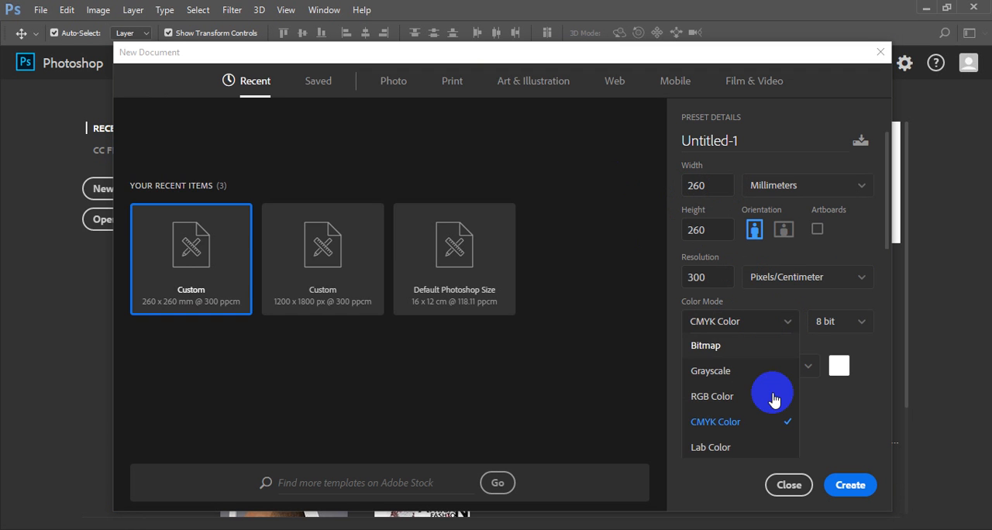
left_click(762, 422)
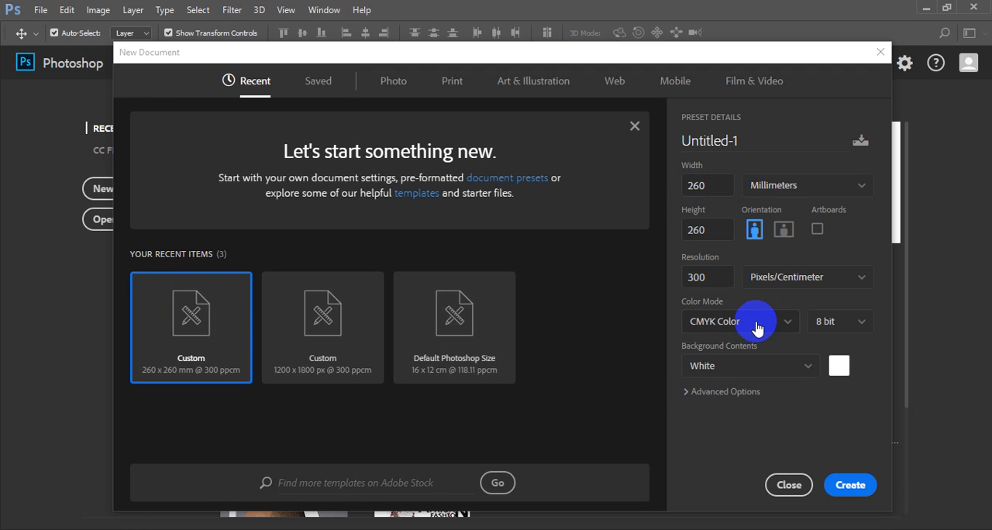
left_click(755, 329)
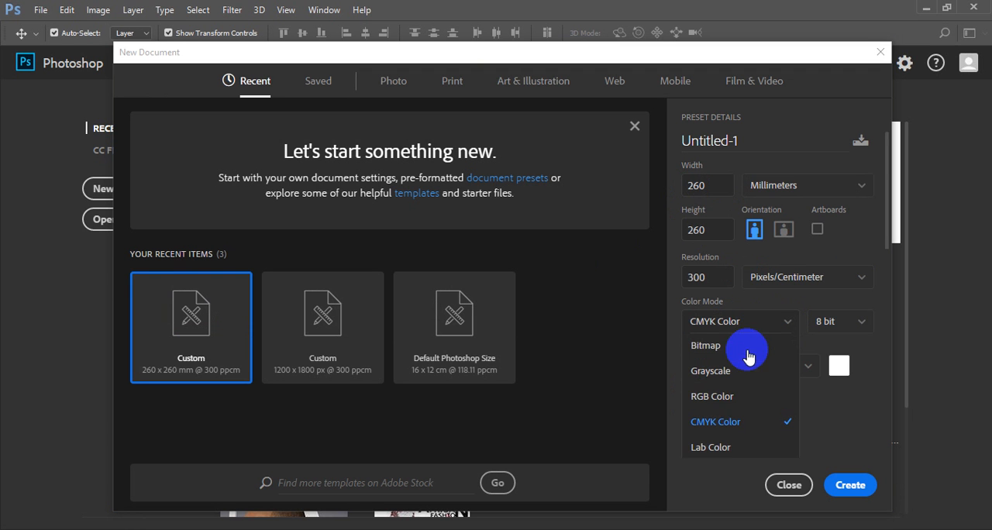
left_click(725, 394)
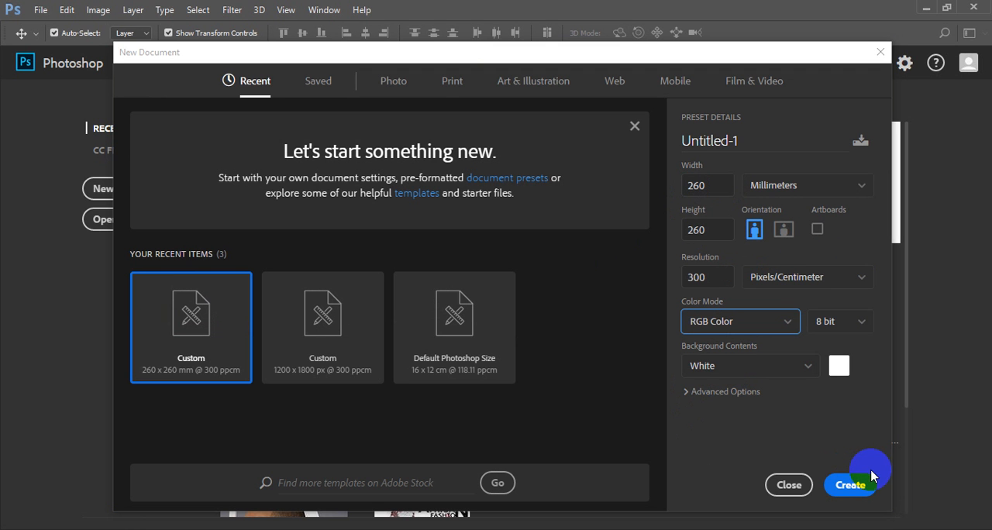
left_click(850, 485)
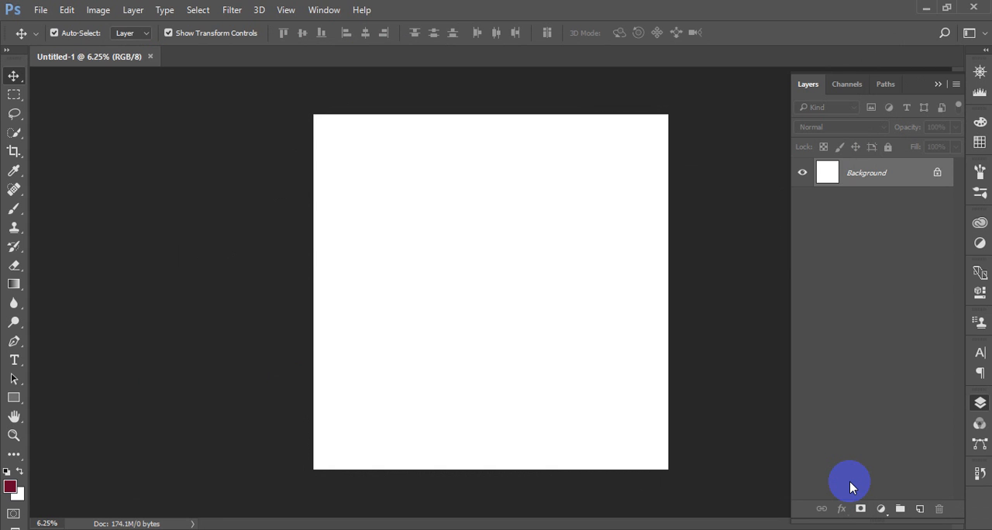
Collapse the expanded Layers panel so it no longer covers the canvas
key("ctrl+plus")
key("ctrl+plus")
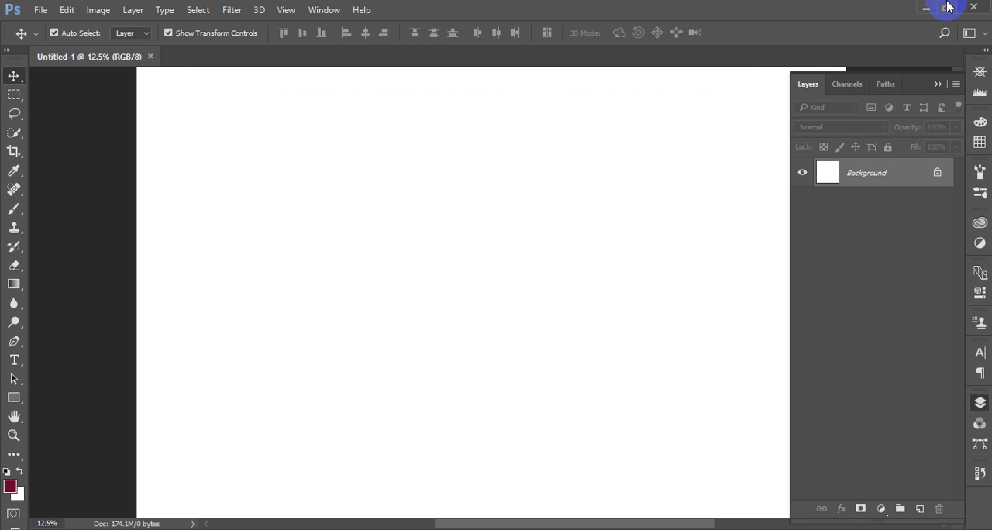
left_click(938, 84)
scroll(863, 170, "up", 4)
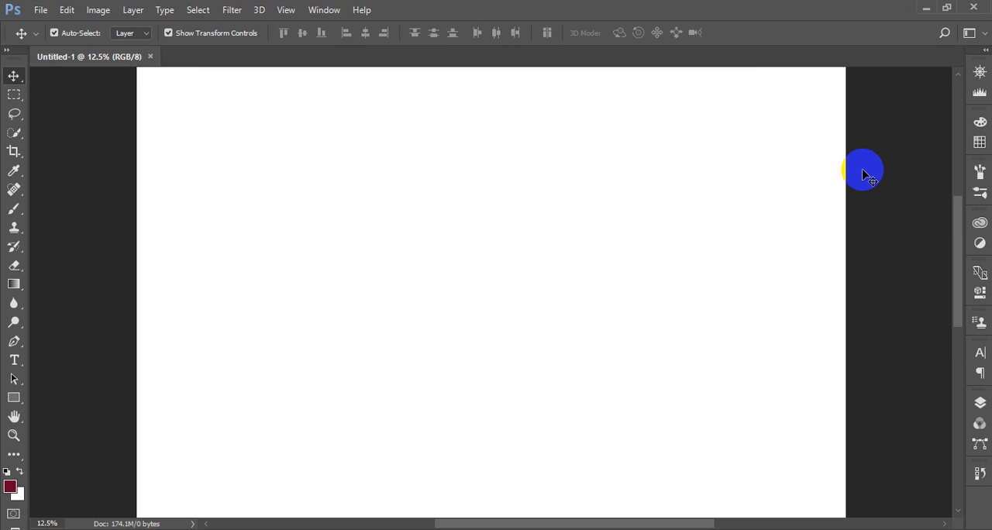
scroll(723, 178, "down", 2)
Open the vectornet-space-grunge_big image from the MHANDO INC GFX\ALL PHOTO folder on drive D
left_click(40, 9)
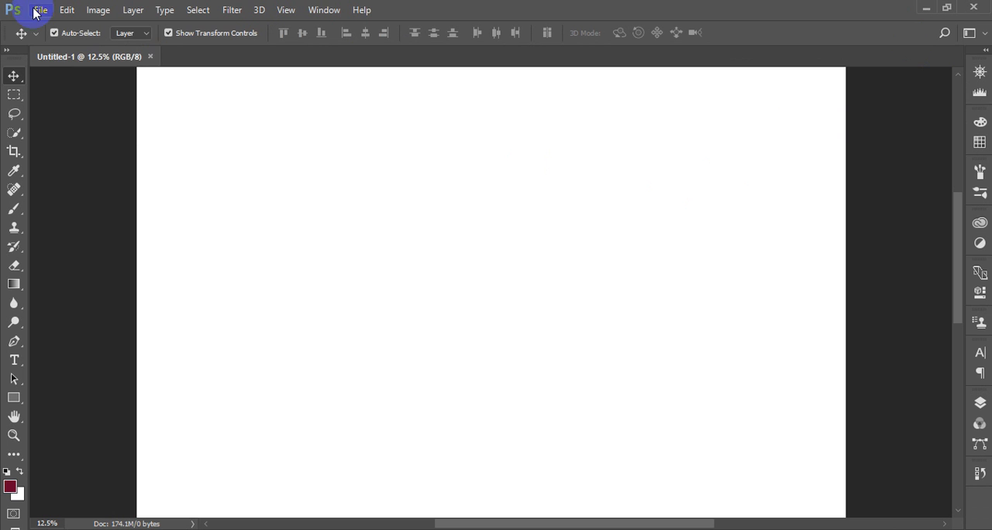
left_click(74, 42)
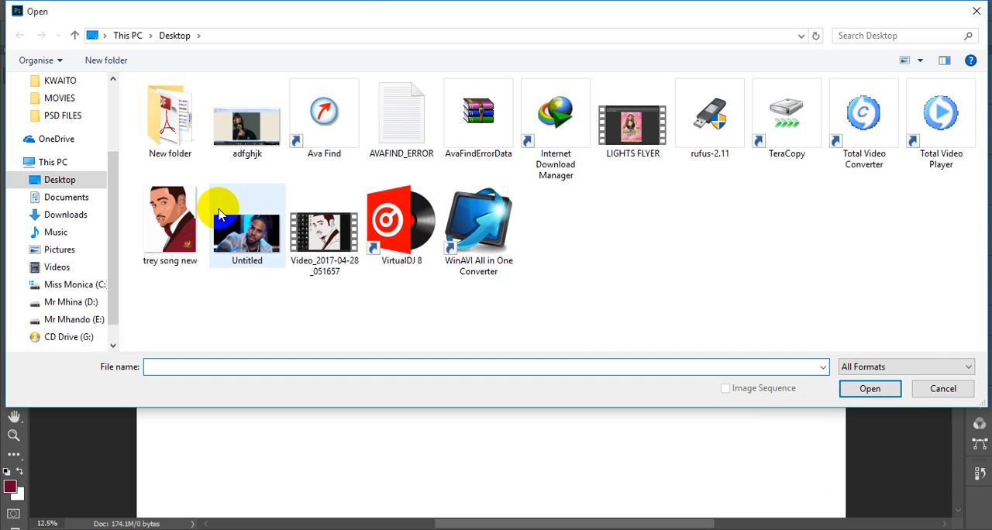
left_click(56, 303)
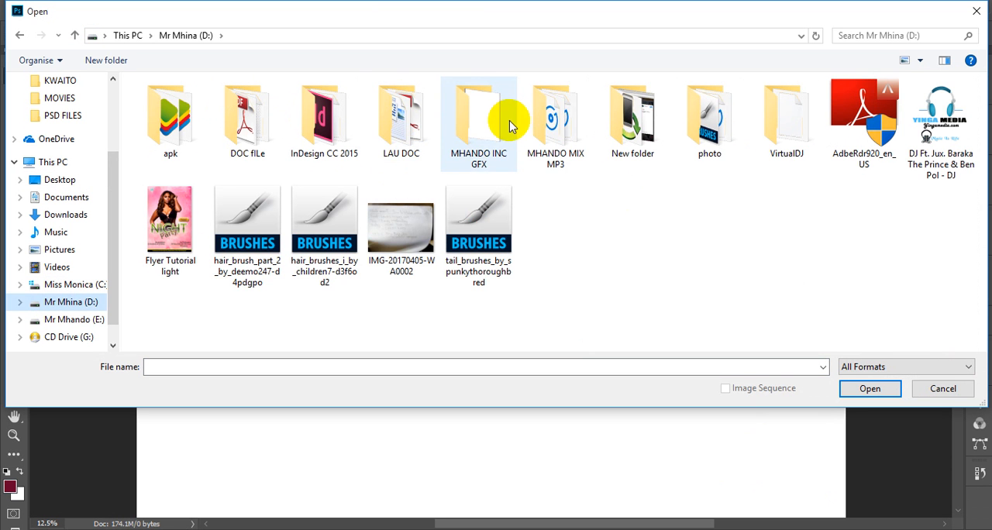
double_click(470, 116)
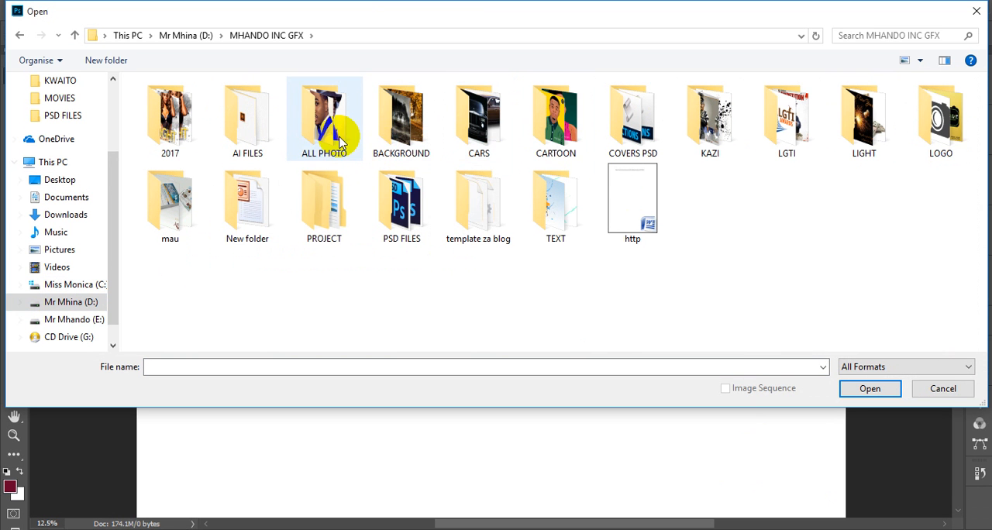
double_click(338, 142)
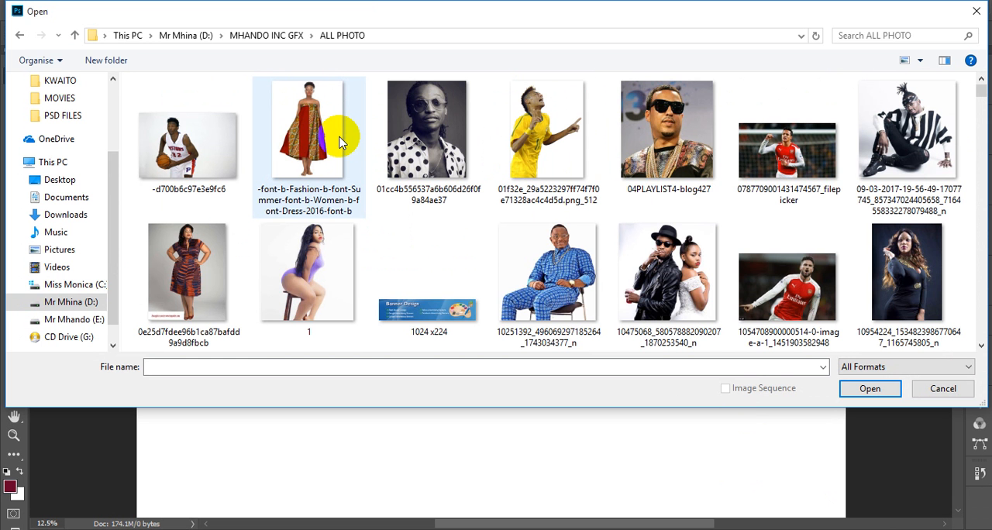
scroll(339, 142, "down", 4)
scroll(339, 142, "down", 4)
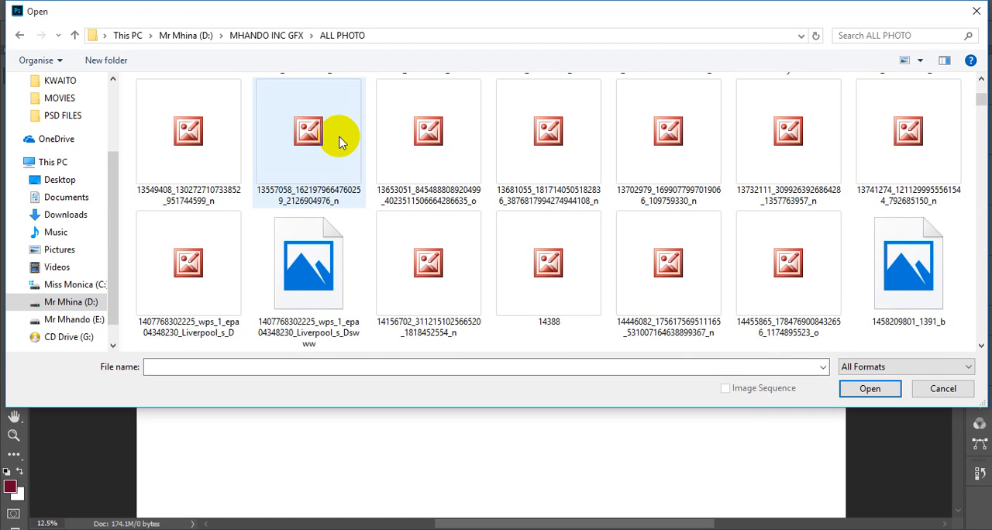
scroll(339, 141, "down", 4)
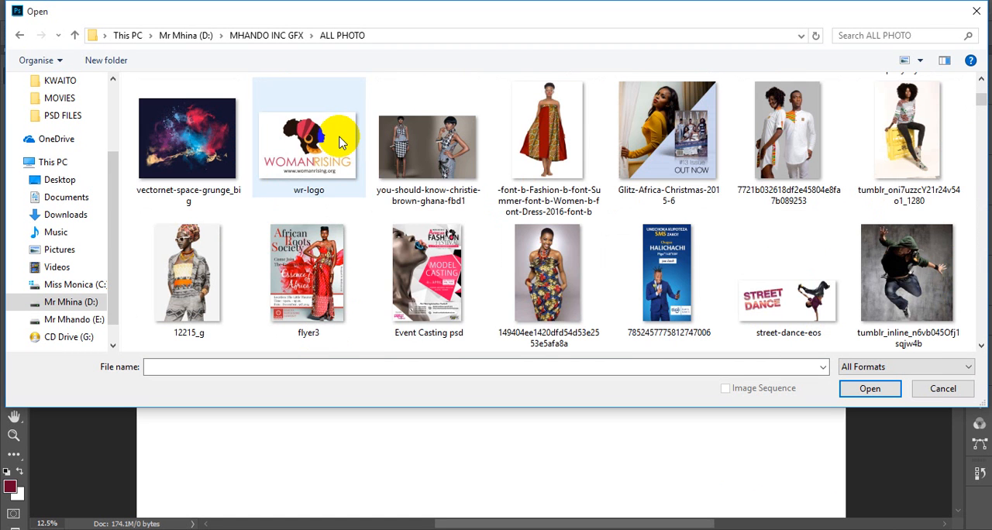
left_click(187, 138)
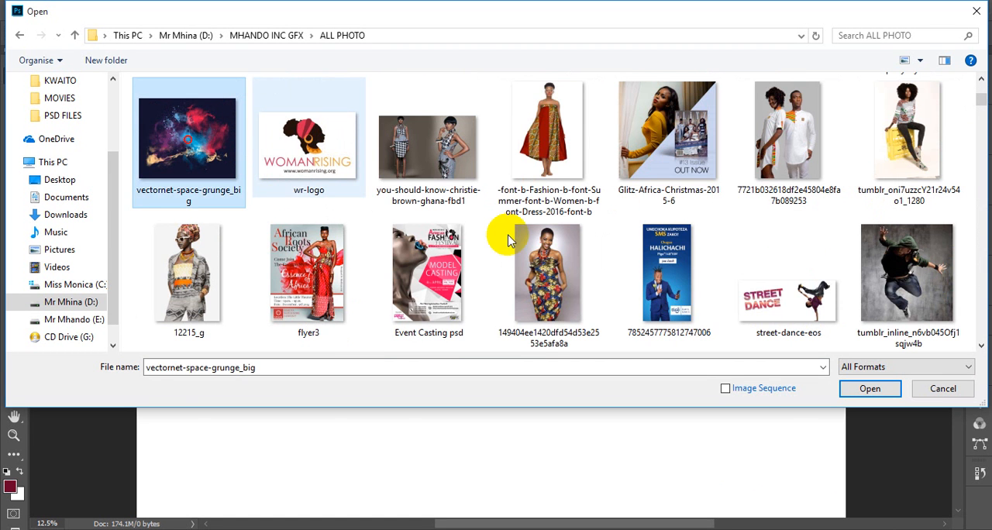
left_click(870, 389)
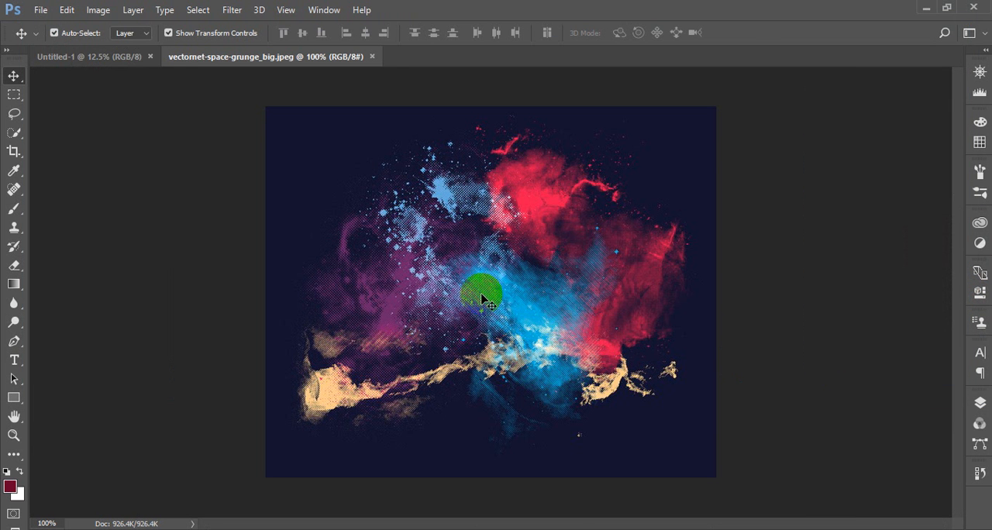
Copy the space grunge image into the Untitled-1 document and convert its new layer to a Smart Object
left_click_drag(481, 292, 417, 239)
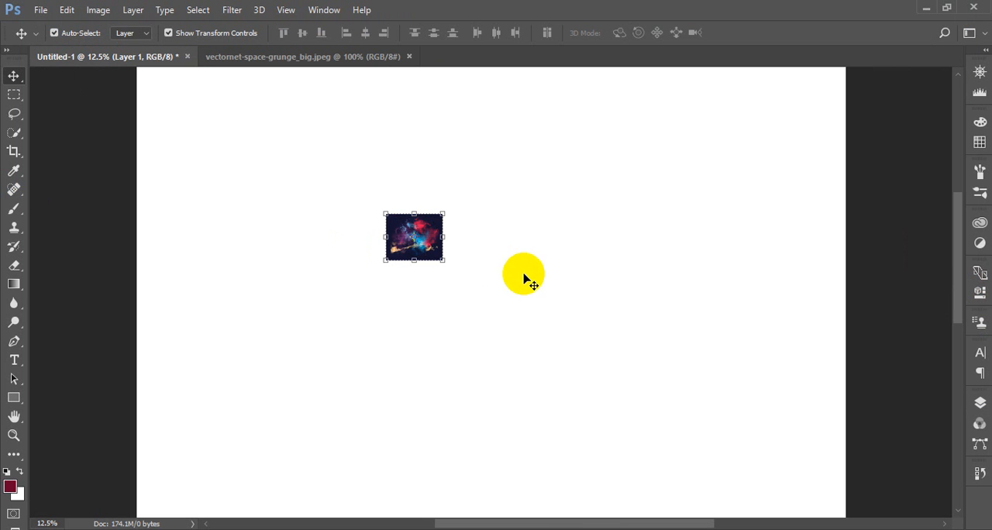
left_click(979, 402)
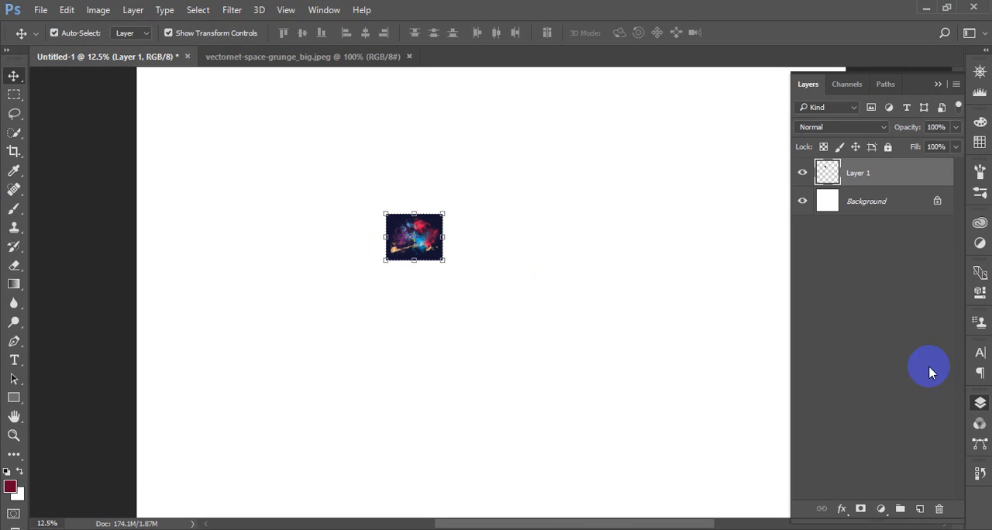
right_click(866, 173)
left_click(527, 250)
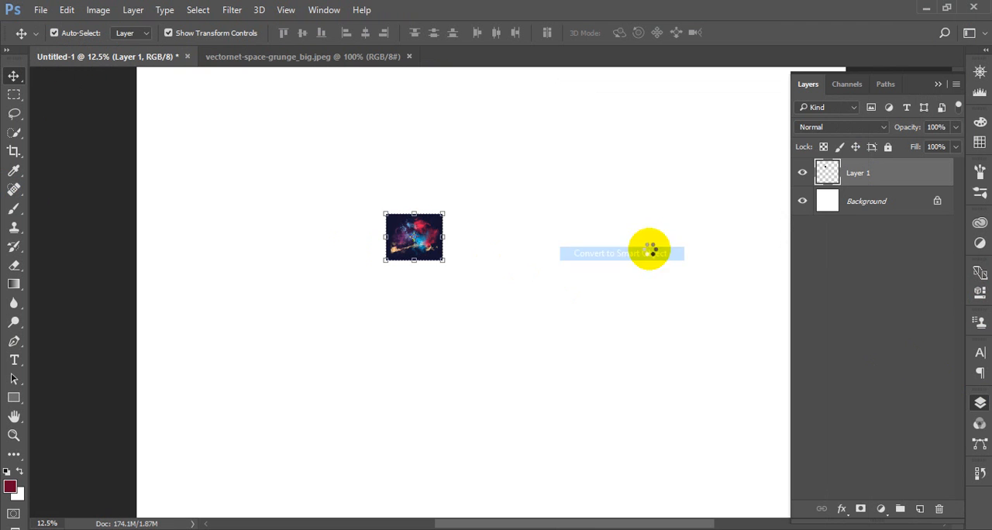
Enlarge and reposition the grunge Smart Object until it covers the whole canvas, and apply the transform
key("ctrl+minus")
key("ctrl+minus")
key("ctrl+minus")
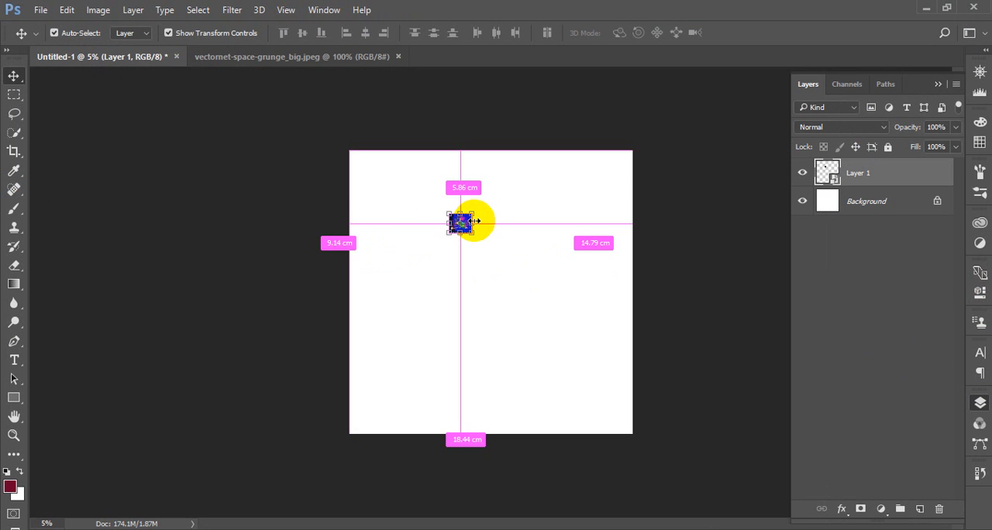
left_click_drag(472, 211, 591, 117)
left_click_drag(518, 202, 531, 273)
left_click_drag(617, 186, 660, 120)
left_click(497, 33)
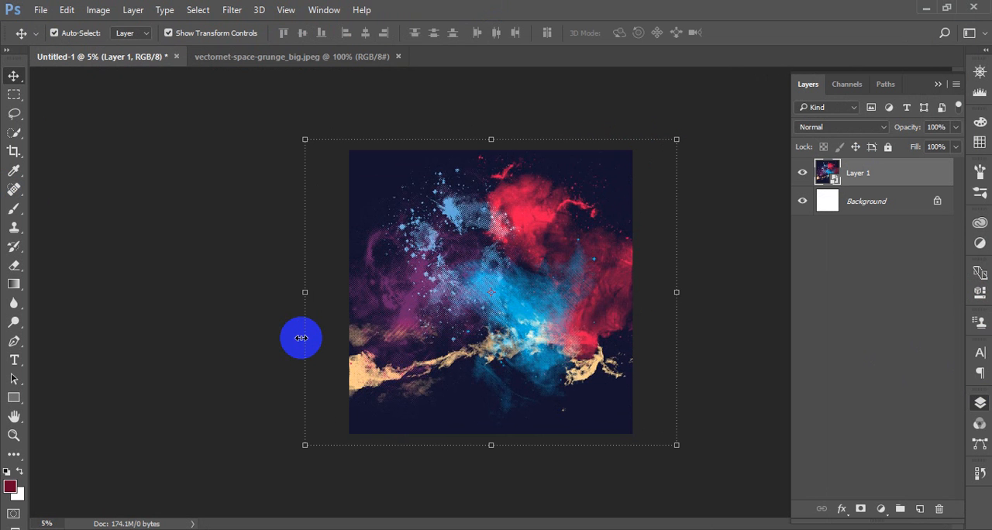
left_click(239, 319)
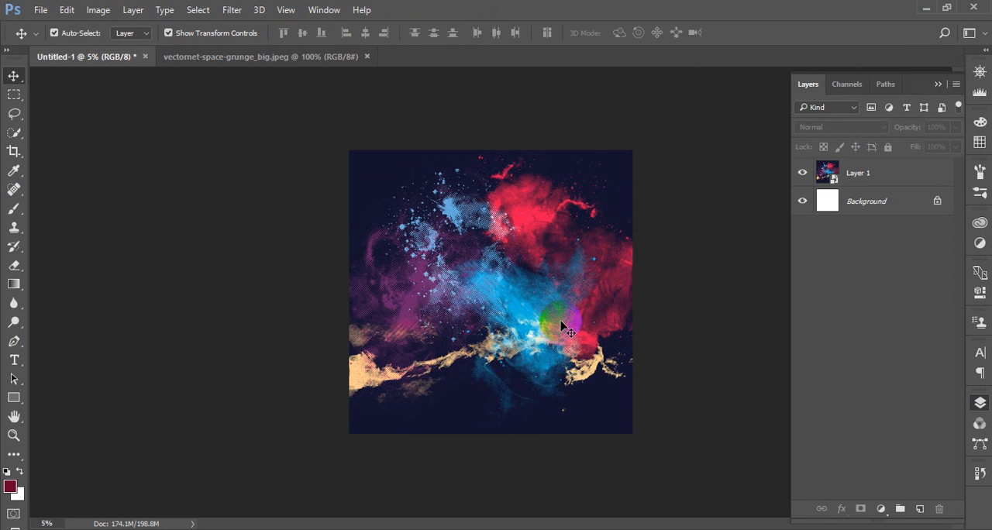
Narrow the grunge layer from its right edge to about 1546.77% width and apply the transform
left_click(530, 351)
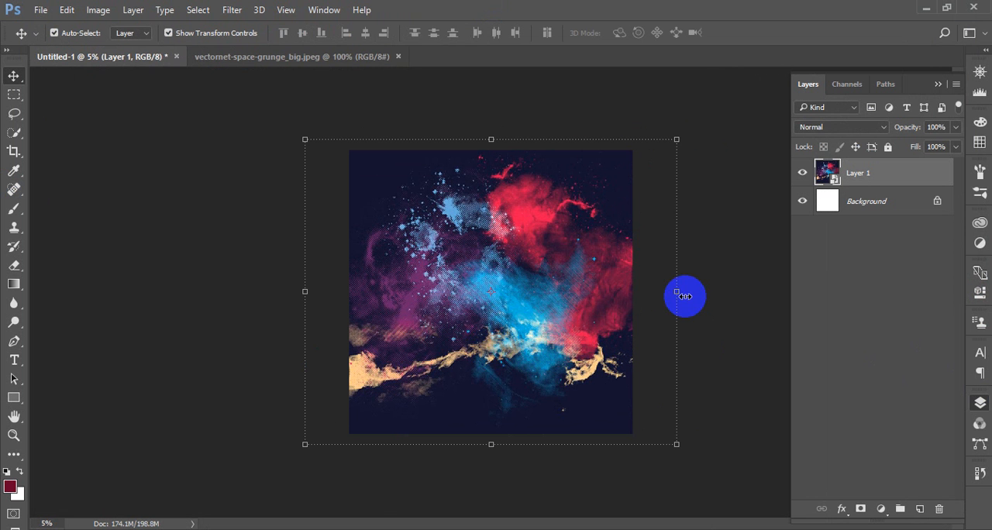
left_click_drag(677, 293, 656, 293)
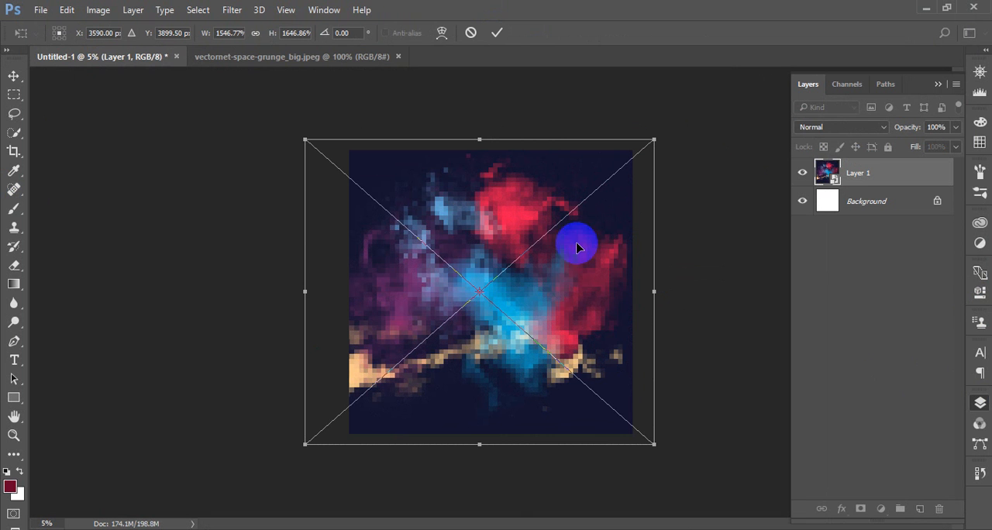
left_click(496, 33)
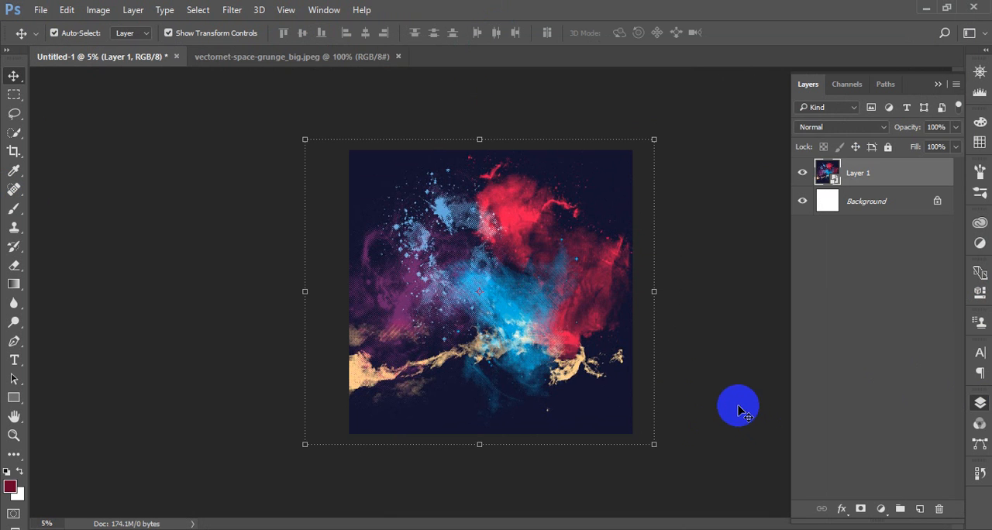
left_click(737, 403)
Rotate the grunge layer to -12.76 degrees, stretch its height to 1663.89%, and apply the transform
left_click(640, 219)
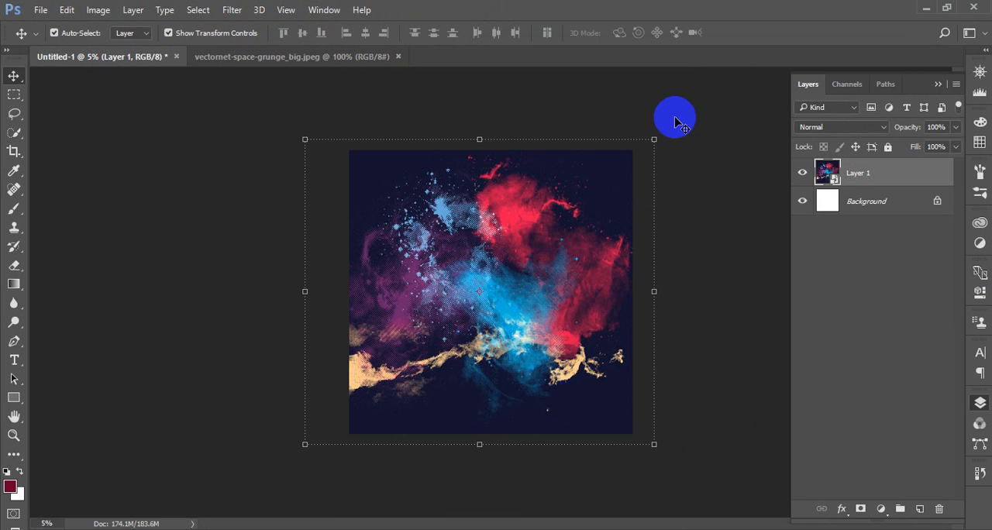
key("ctrl+t")
left_click_drag(672, 124, 627, 97)
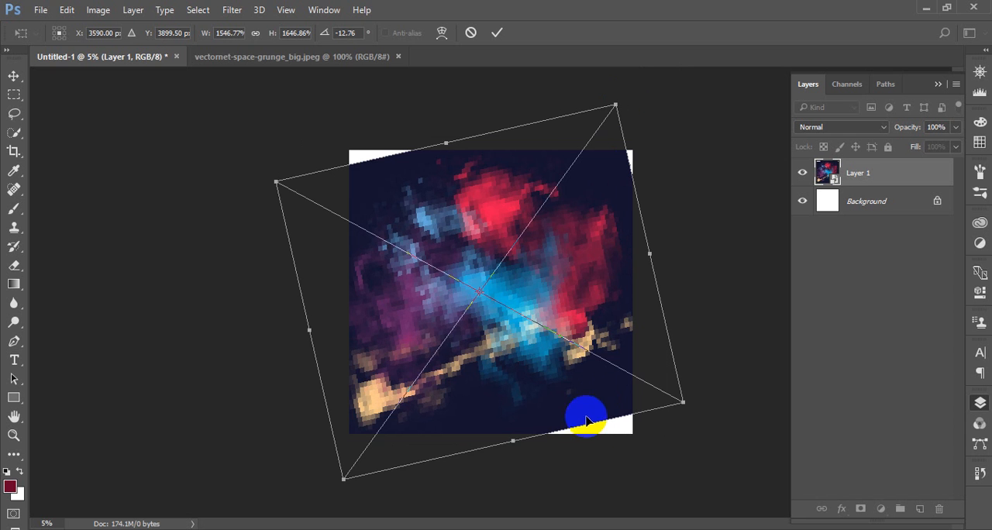
left_click_drag(602, 420, 603, 422)
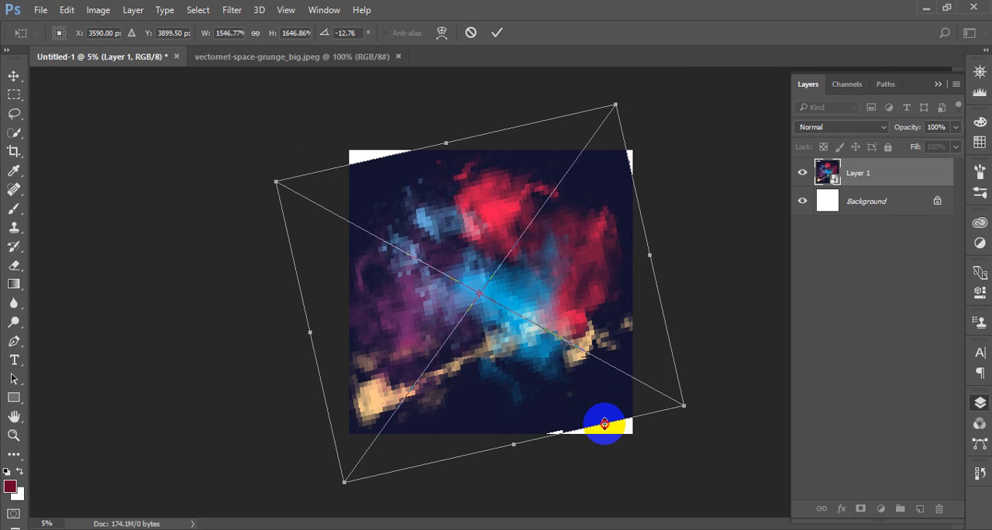
left_click(498, 34)
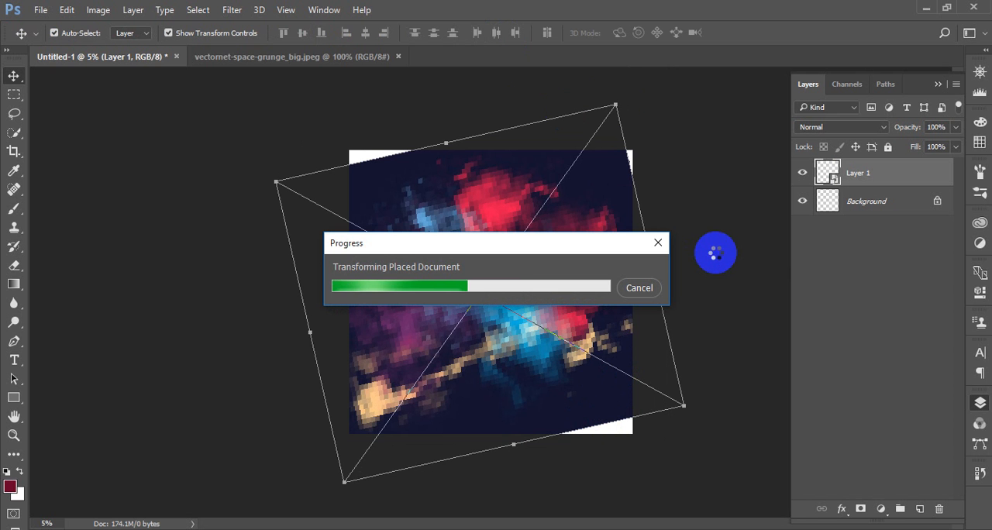
left_click(721, 258)
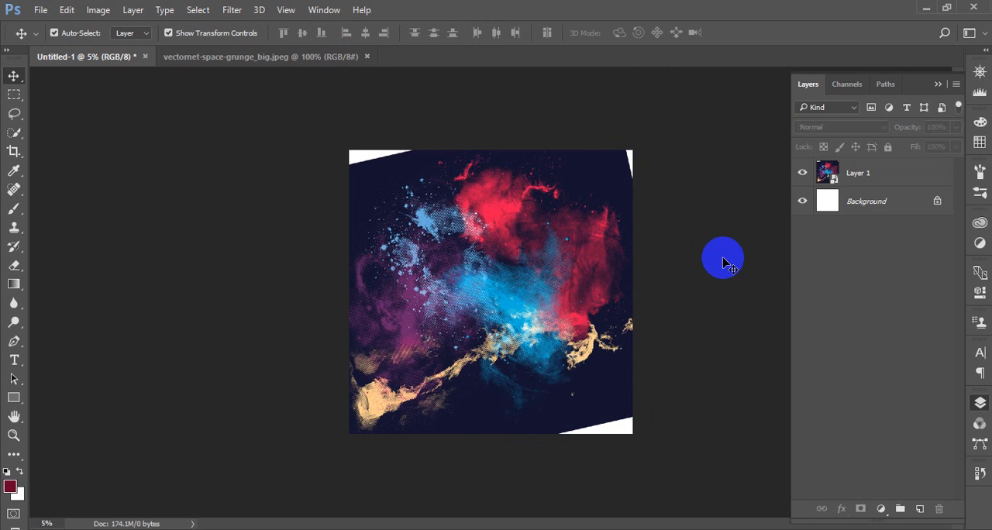
Add an empty layer above the grunge layer and sample the artwork's dark navy as the foreground color
key("ctrl+plus")
key("ctrl+plus")
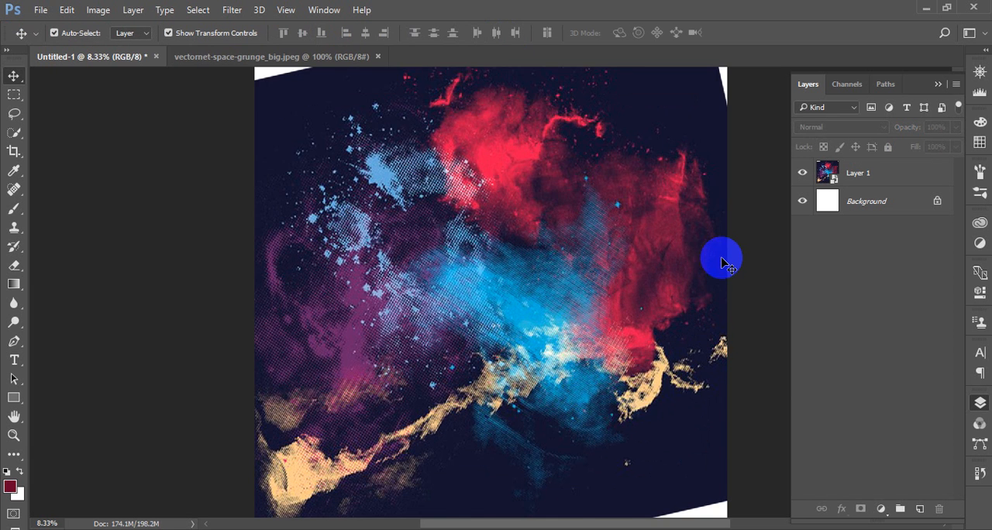
scroll(571, 235, "up", 3)
scroll(574, 240, "down", 3)
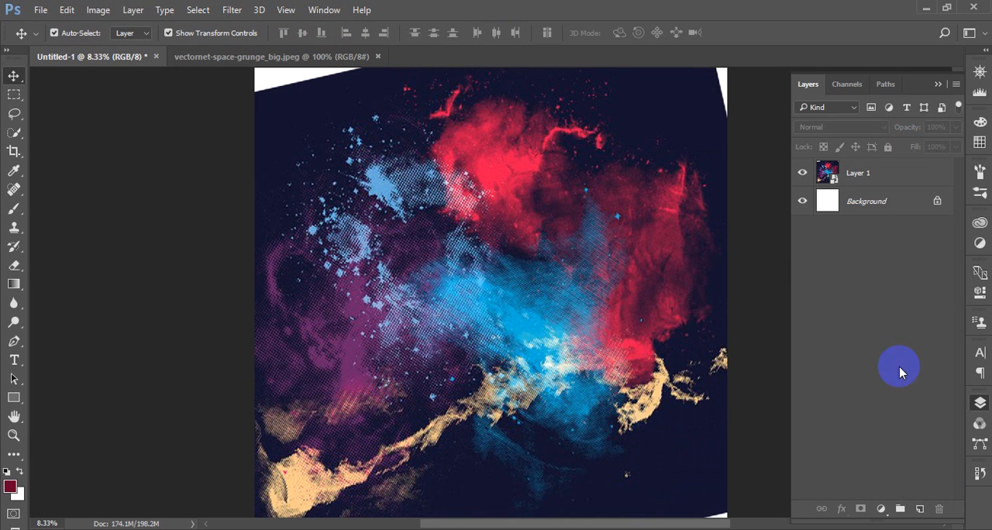
left_click(868, 172)
left_click(920, 509)
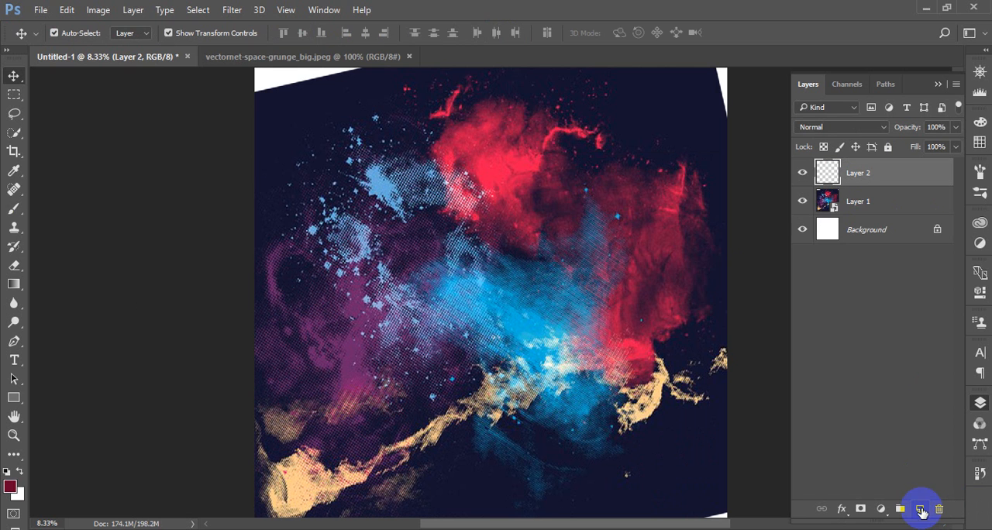
left_click(14, 171)
left_click_drag(14, 171, 93, 176)
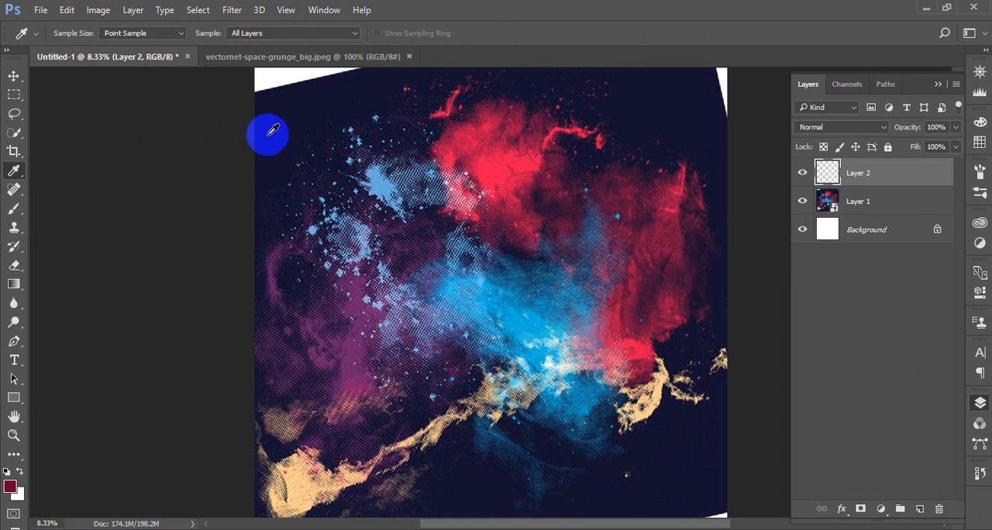
left_click(284, 109)
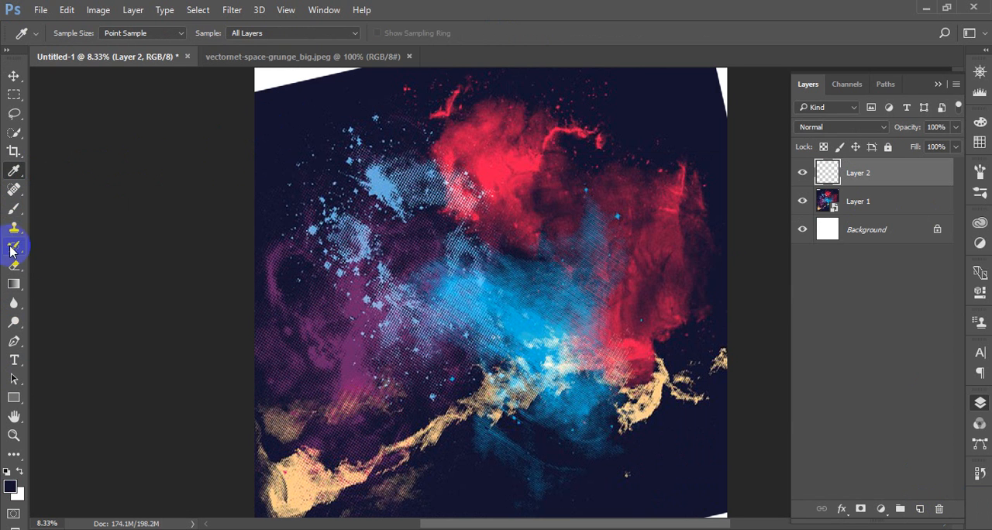
Choose the Brush tool with the Soft Round Pressure Opacity tip
left_click(14, 210)
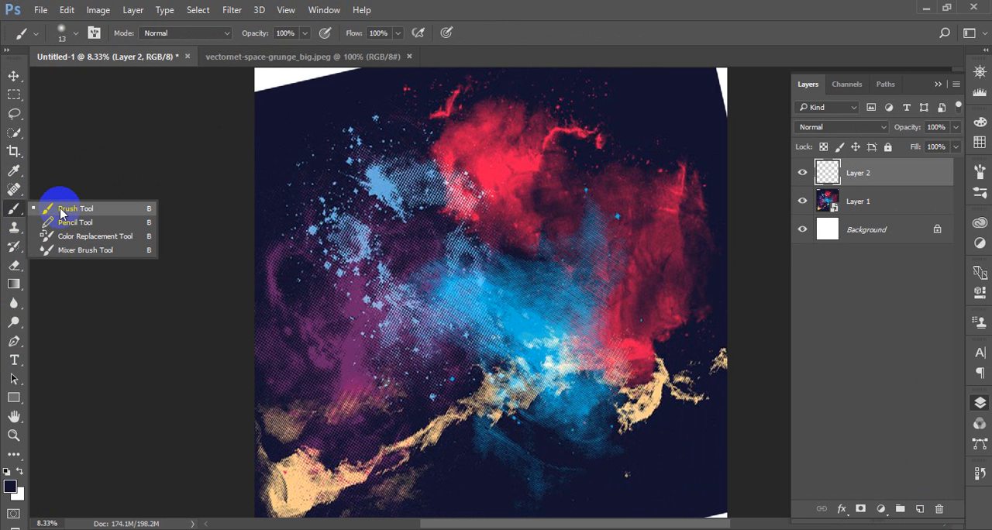
left_click(62, 210)
right_click(464, 276)
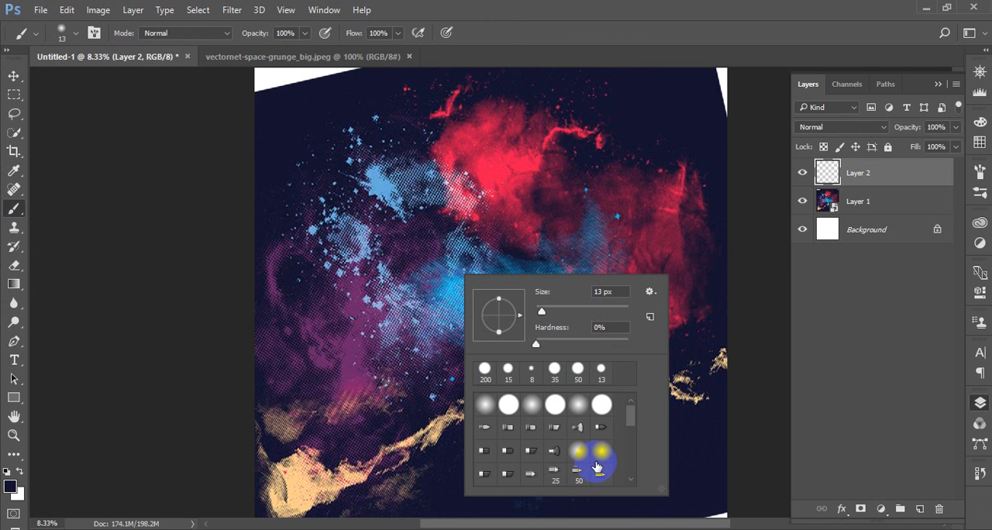
left_click(570, 404)
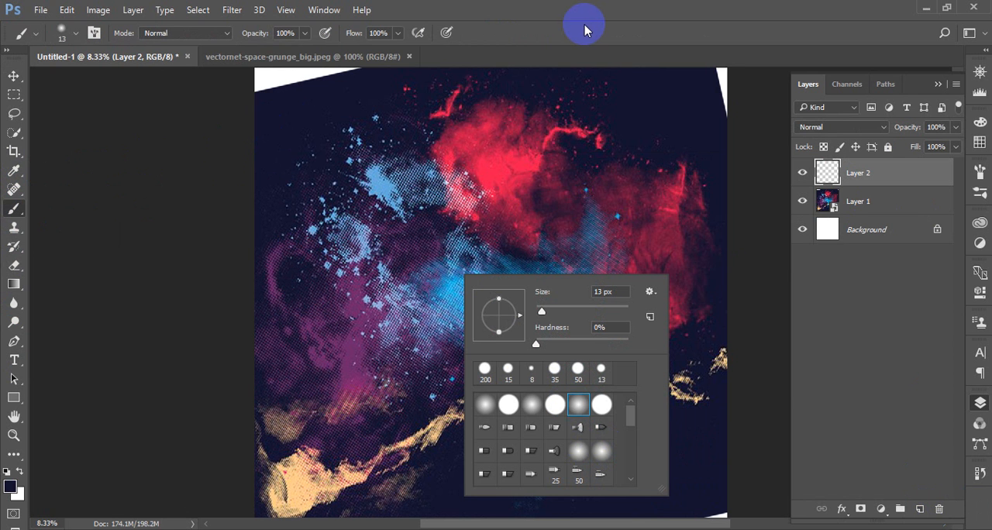
left_click(576, 406)
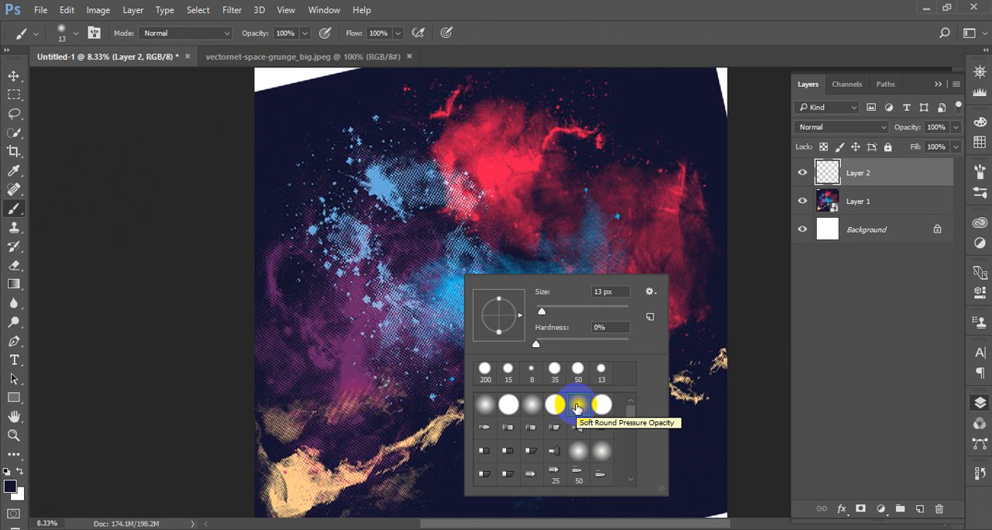
scroll(355, 189, "up", 1)
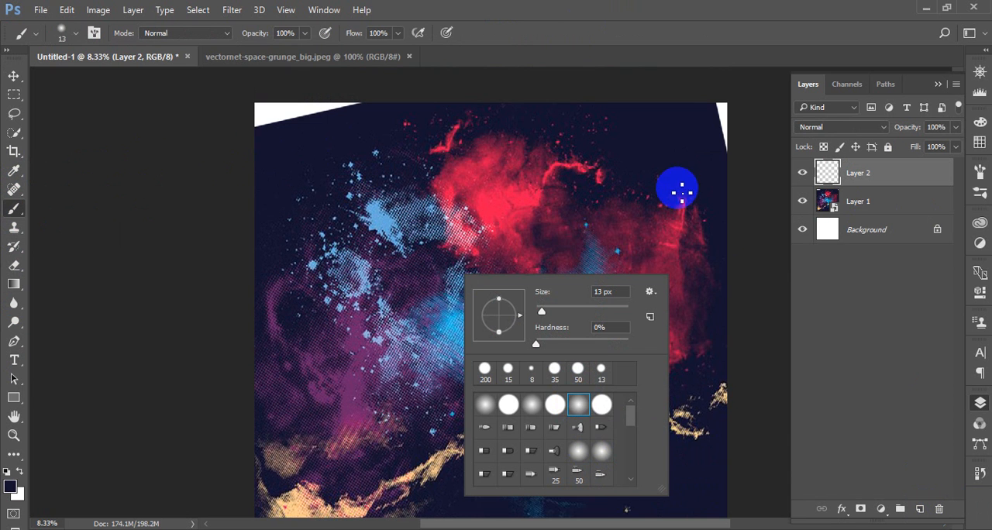
scroll(677, 188, "up", 1)
left_click(504, 43)
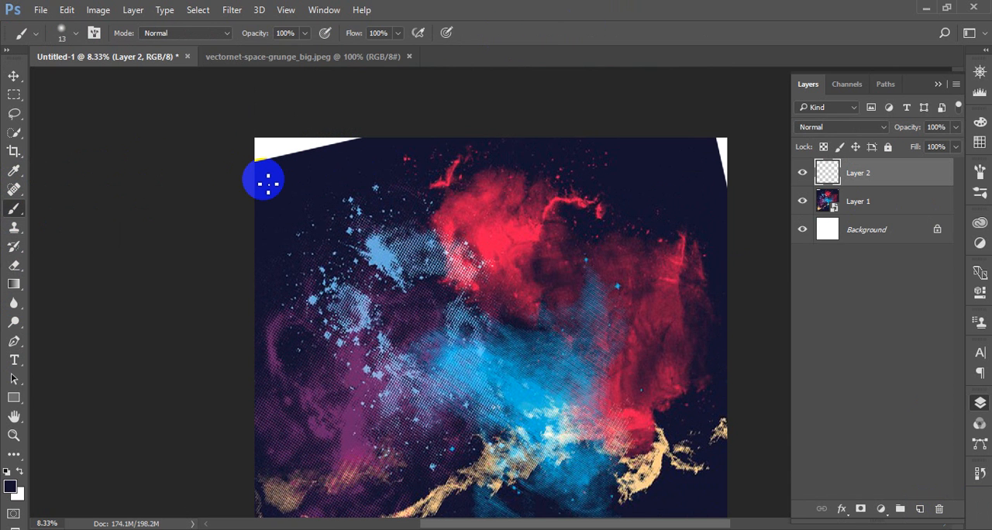
Enlarge the brush to 1200 px and paint dark navy over the white gaps in the canvas's two upper corners
key("bracketright")
key("bracketright")
key("bracketright")
key("bracketright")
key("bracketright")
key("bracketright")
key("bracketright")
key("bracketright")
key("bracketright")
key("bracketright")
key("bracketright")
key("bracketright")
key("bracketright")
key("bracketright")
key("bracketright")
key("bracketright")
key("bracketright")
key("bracketright")
key("bracketright")
key("bracketright")
left_click(266, 152)
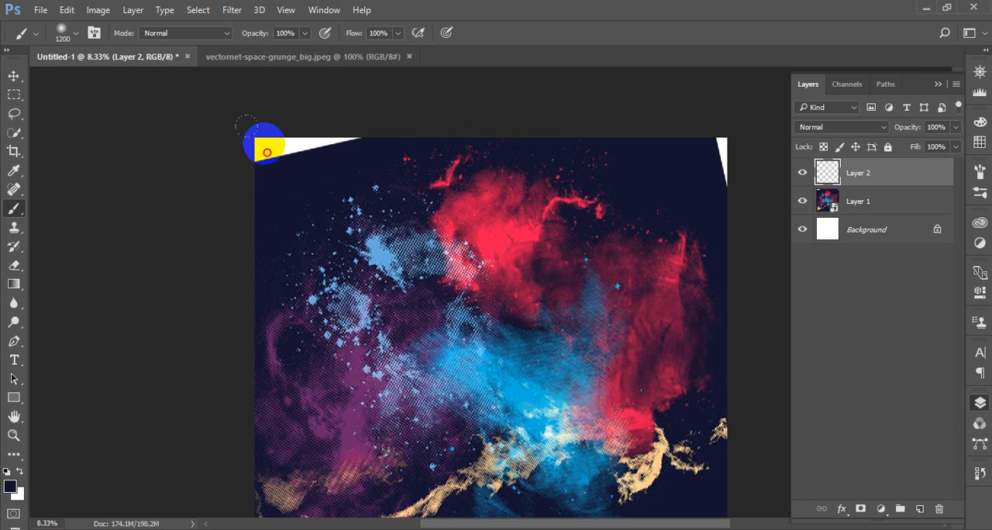
mouse_move(267, 152)
left_mouse_down()
mouse_move(336, 142)
mouse_move(255, 150)
mouse_move(256, 179)
mouse_move(312, 148)
mouse_move(728, 108)
mouse_move(721, 146)
mouse_move(742, 224)
mouse_move(692, 336)
left_mouse_up()
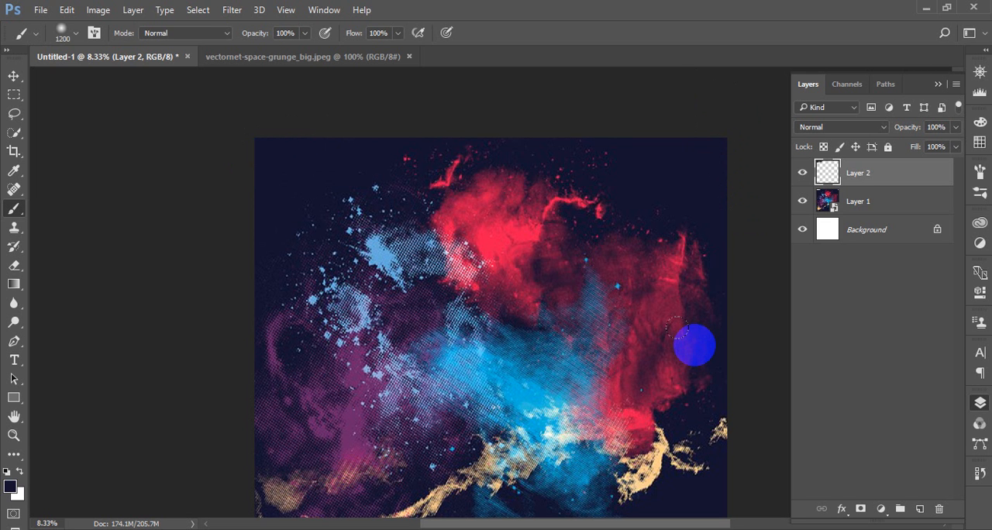
Paint dark navy over the white gap in the canvas's lower-right corner, then switch to the Move tool
scroll(694, 344, "down", 4)
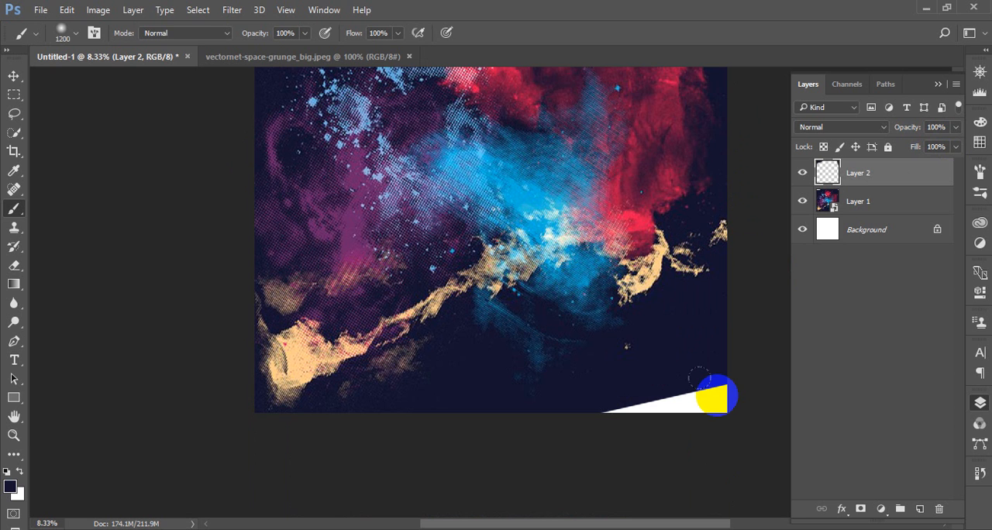
left_click_drag(637, 412, 570, 418)
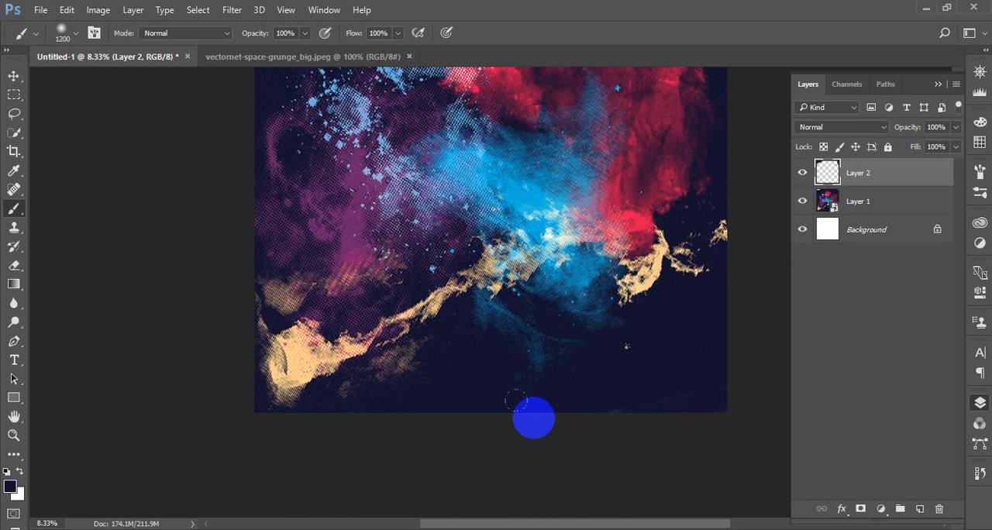
mouse_move(515, 401)
left_mouse_down()
mouse_move(709, 366)
mouse_move(850, 373)
left_mouse_up()
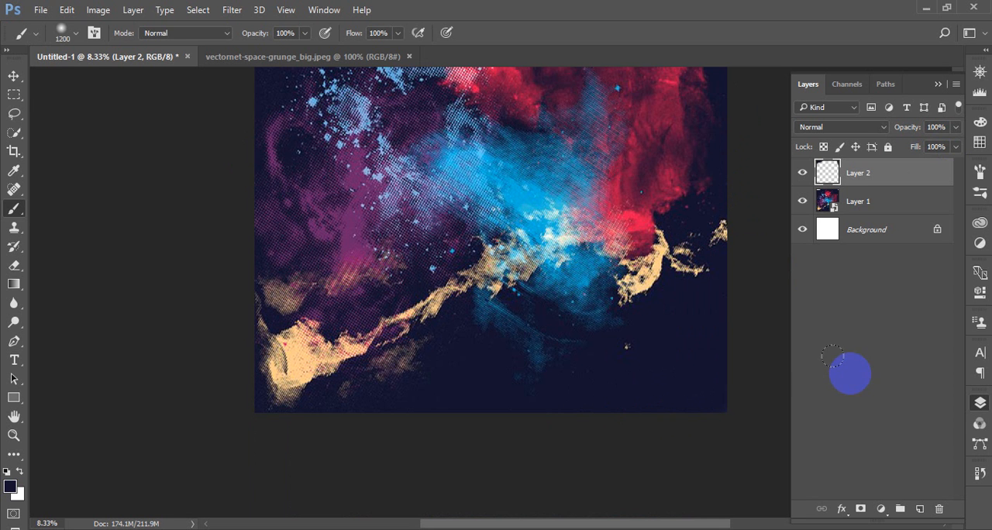
left_click(14, 75)
scroll(509, 230, "up", 2)
scroll(511, 227, "up", 3)
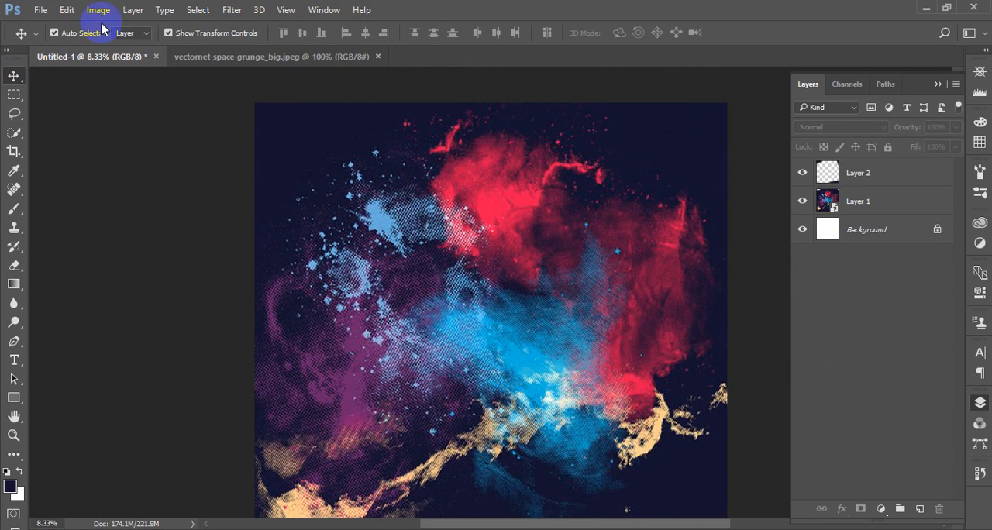
Open the adfghjk image from the Desktop
left_click(40, 9)
left_click(70, 39)
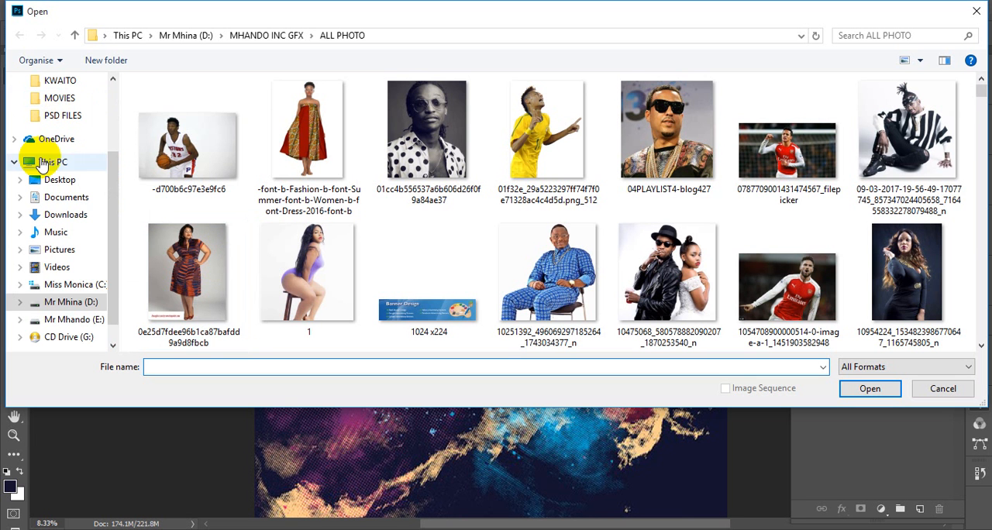
left_click(67, 180)
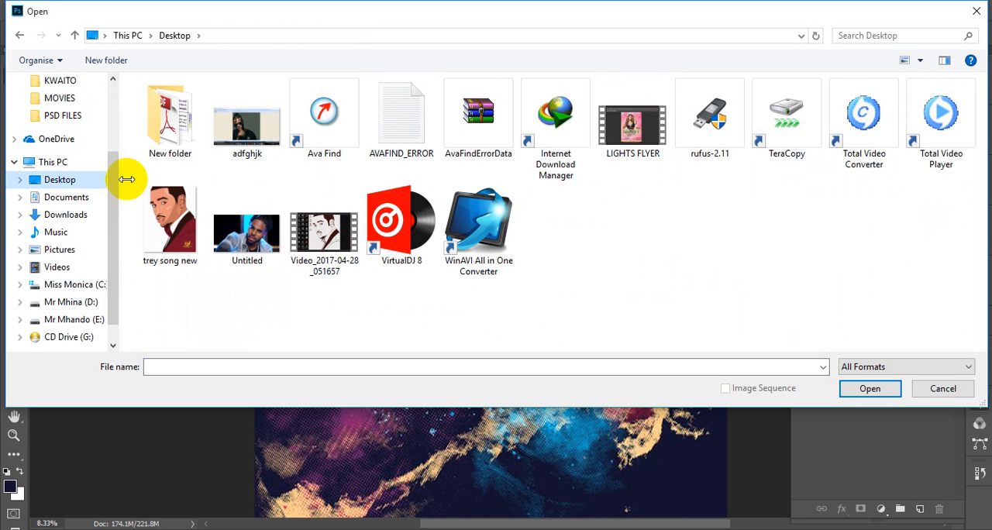
left_click(238, 116)
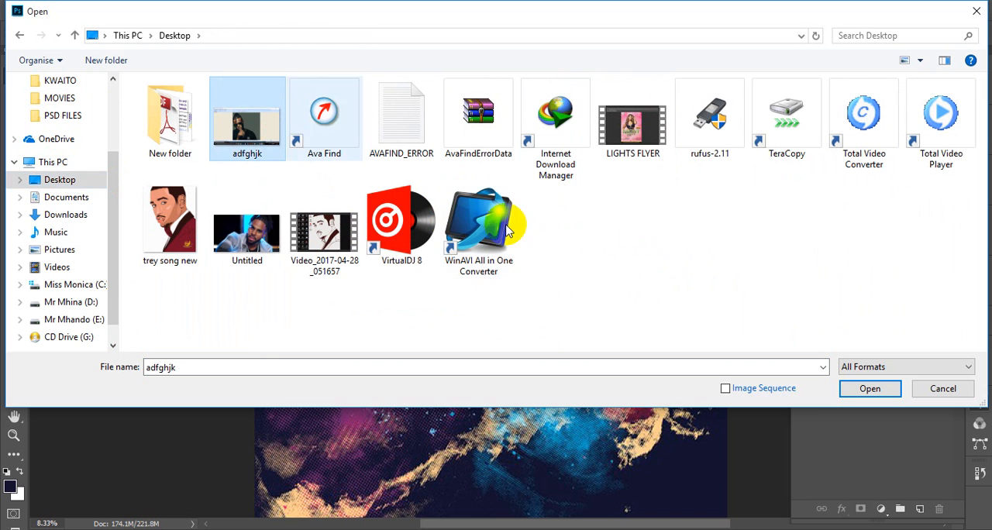
left_click(876, 390)
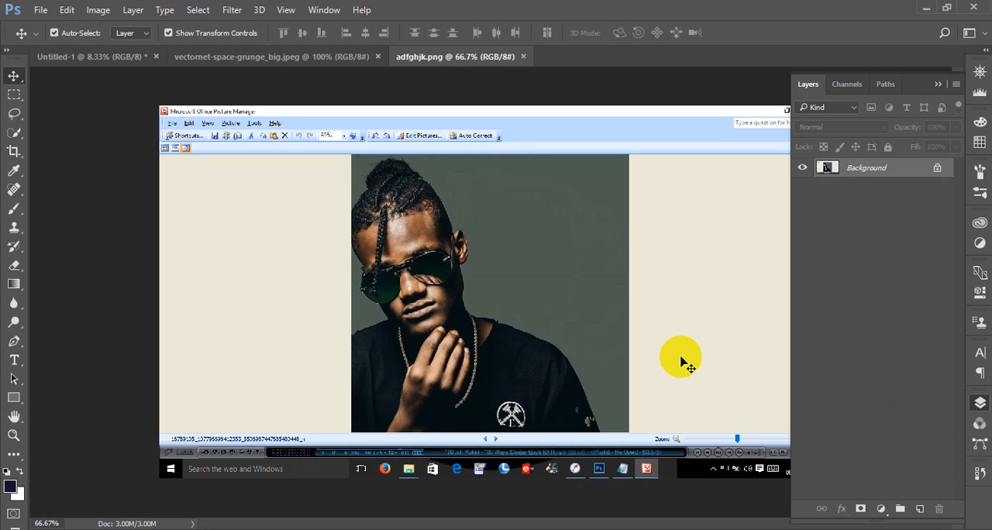
Erase the gray-green backdrop on both sides of the man with the Magic Eraser at tolerance 18
left_click(15, 267)
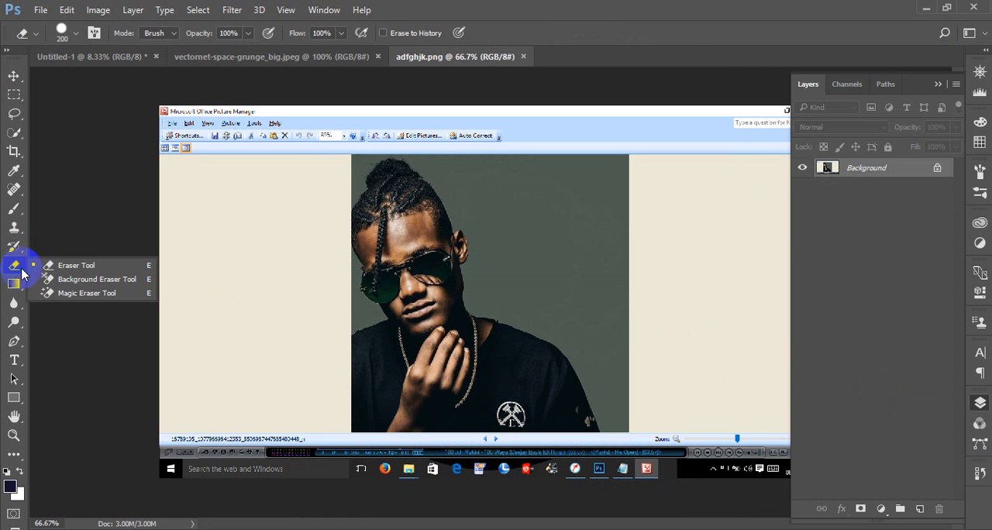
left_click(82, 293)
left_click(572, 237)
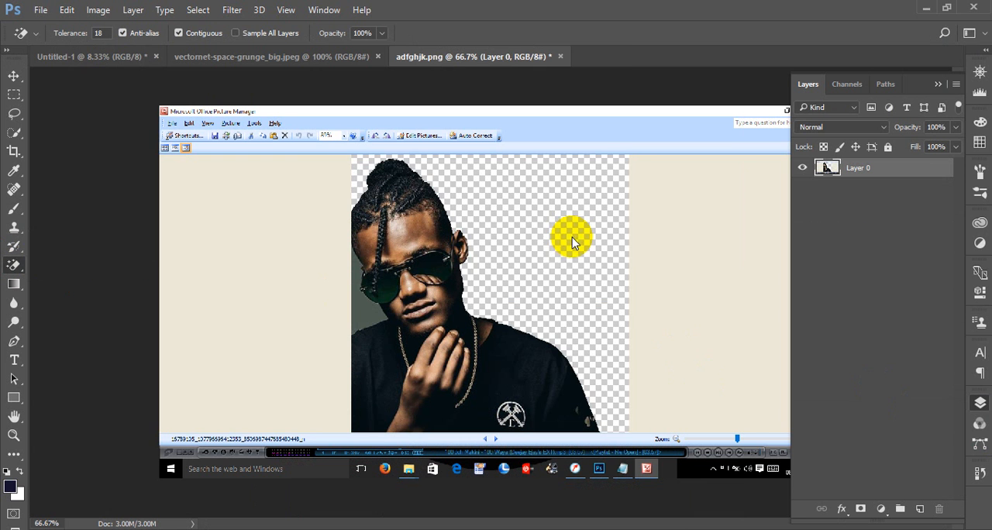
left_click(368, 303)
left_click(364, 291)
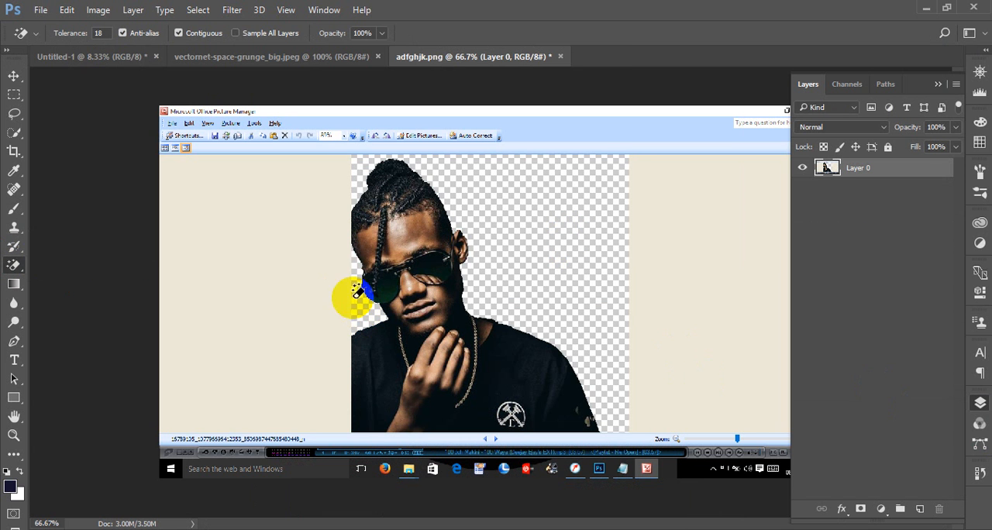
left_click(14, 76)
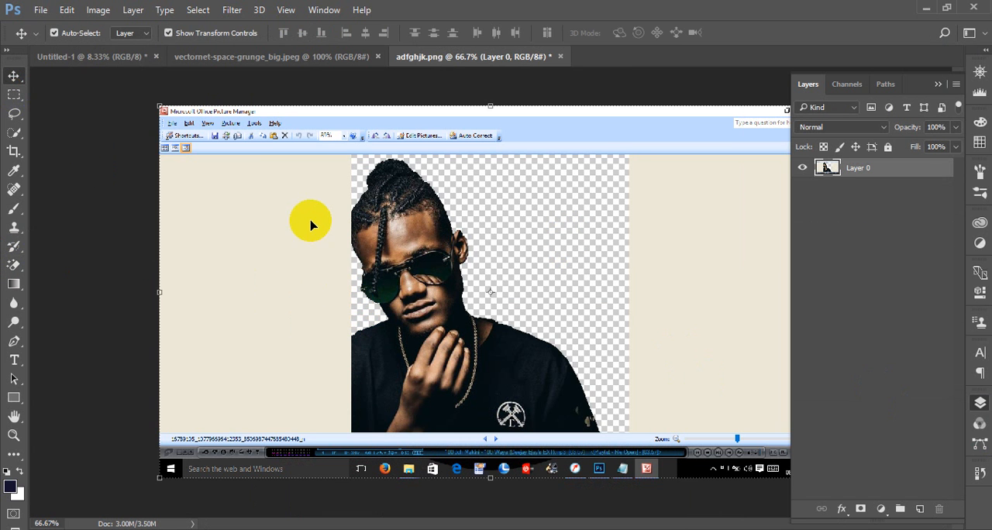
Crop the adfghjk image to the portrait area, cutting off the surrounding Picture Manager window and taskbar
left_click(14, 151)
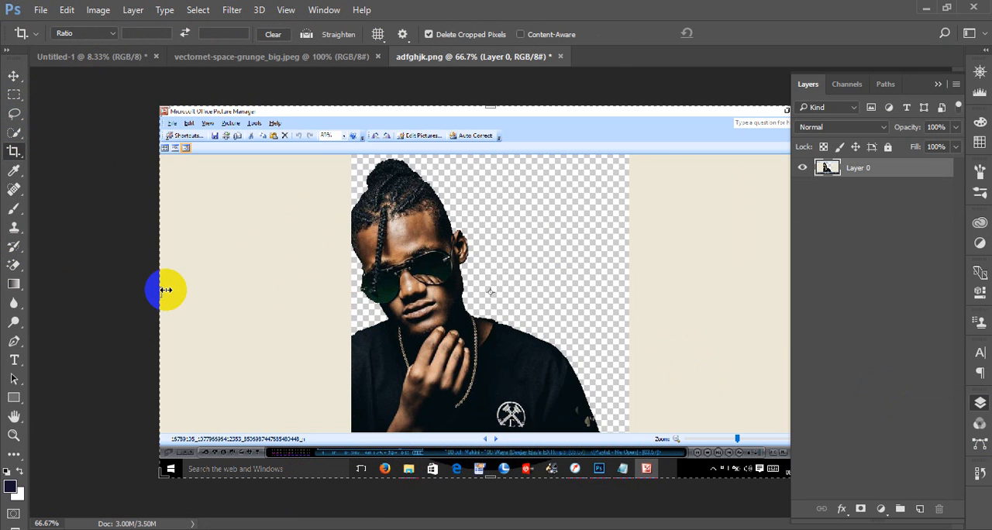
left_click_drag(163, 290, 254, 292)
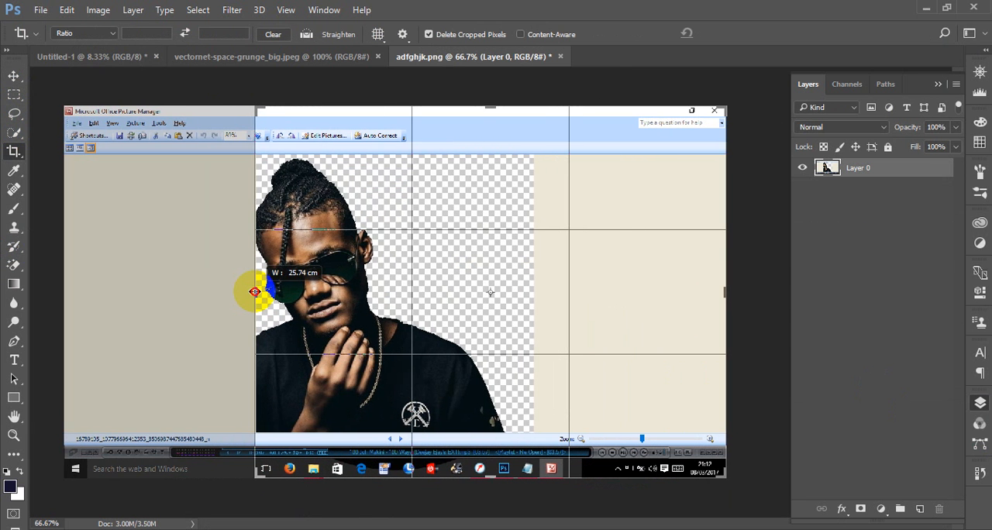
left_click_drag(718, 288, 631, 290)
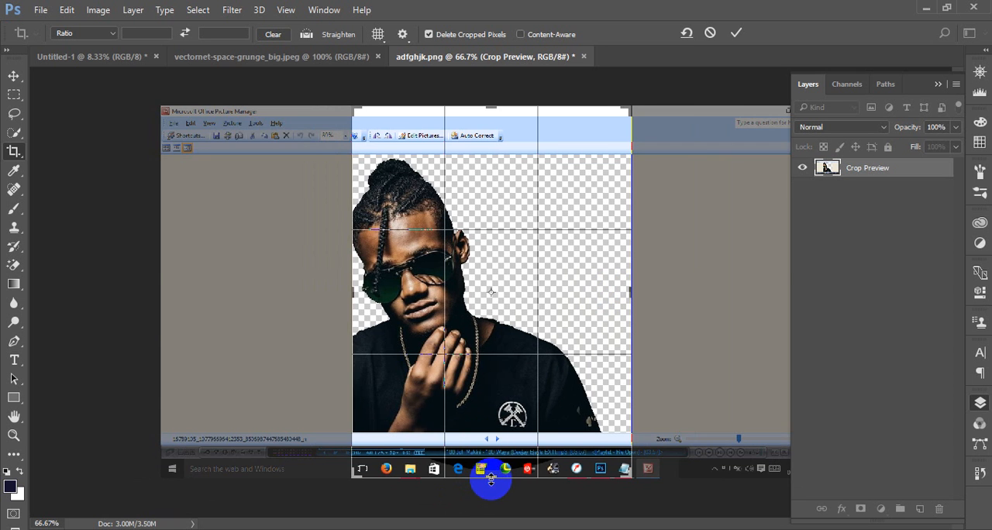
left_click_drag(490, 479, 495, 455)
left_click_drag(496, 150, 490, 158)
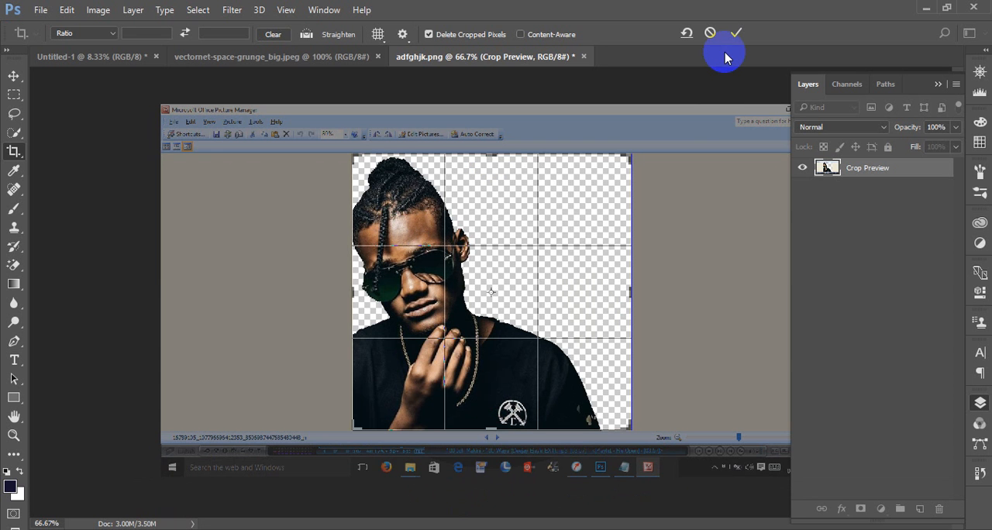
left_click(733, 32)
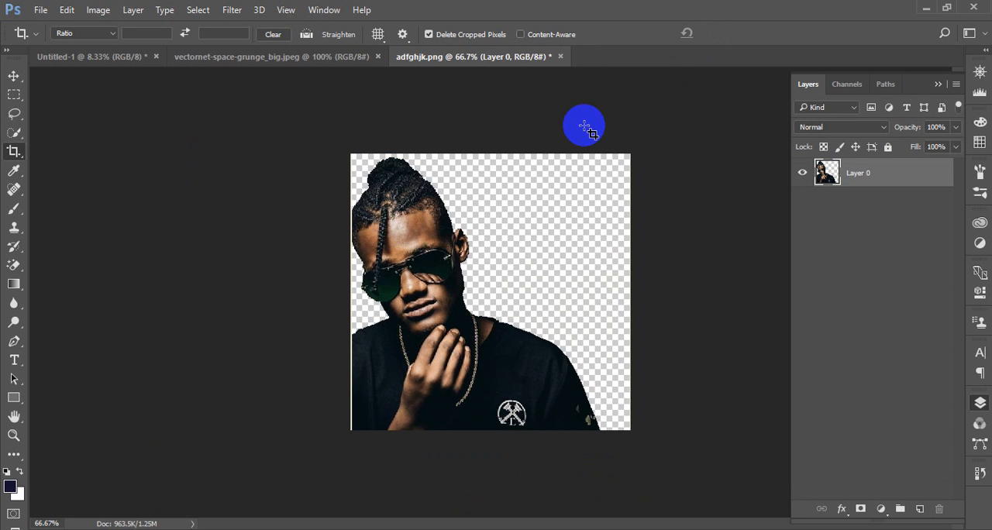
Move the cut-out portrait from adfghjk into the Untitled-1 cover document and convert its layer to a smart object
left_click(14, 76)
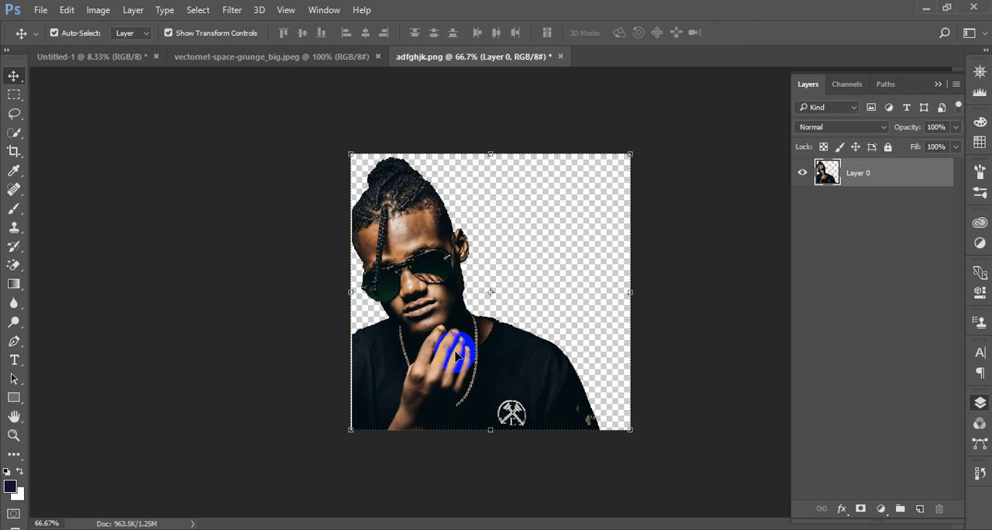
scroll(456, 355, "up", 3)
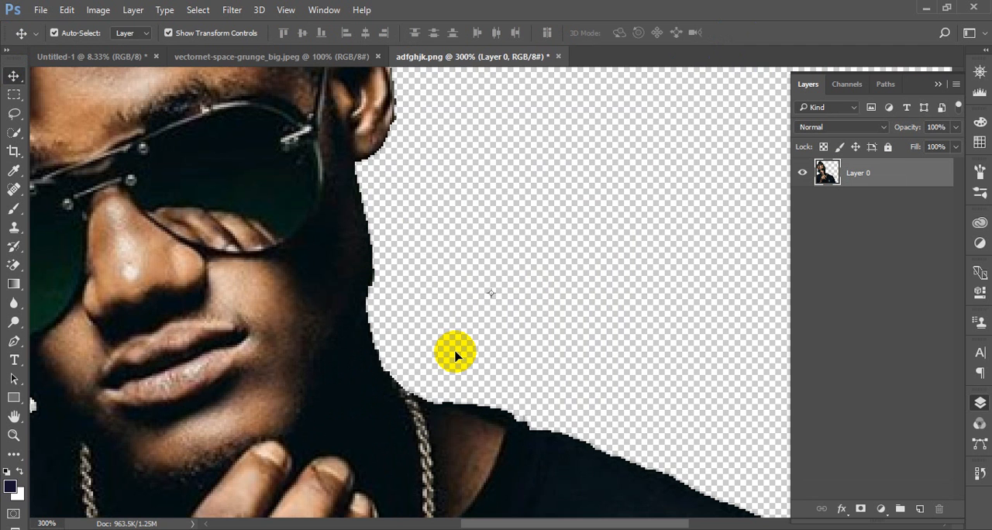
scroll(456, 354, "down", 4)
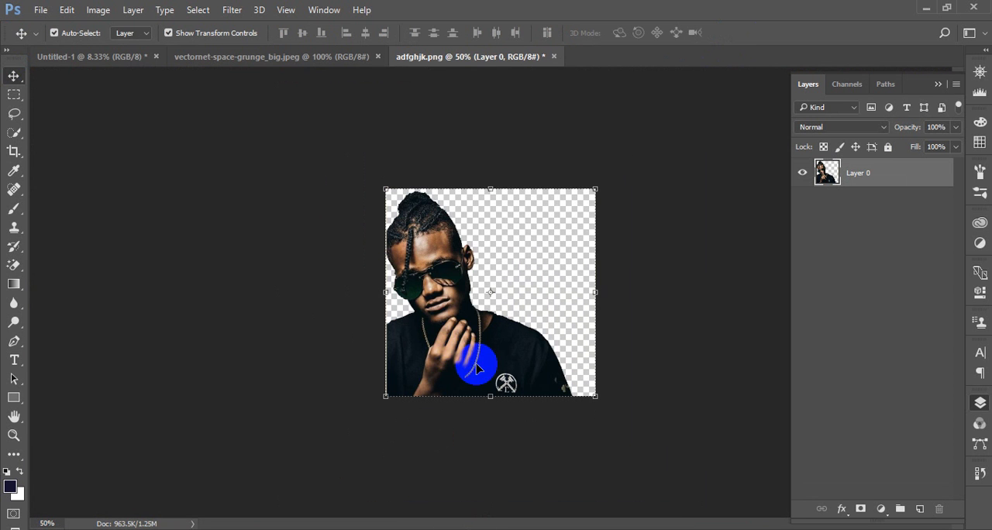
left_click_drag(476, 368, 564, 348)
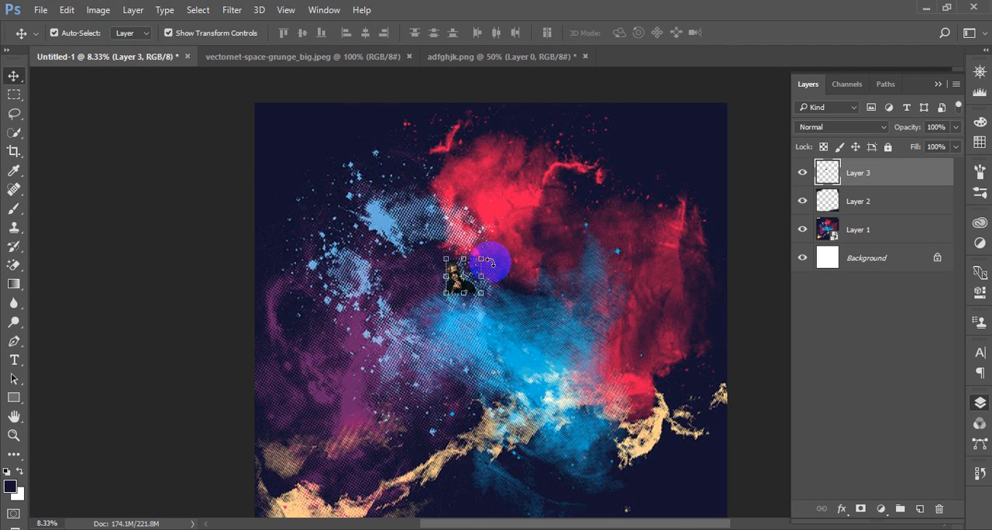
right_click(880, 170)
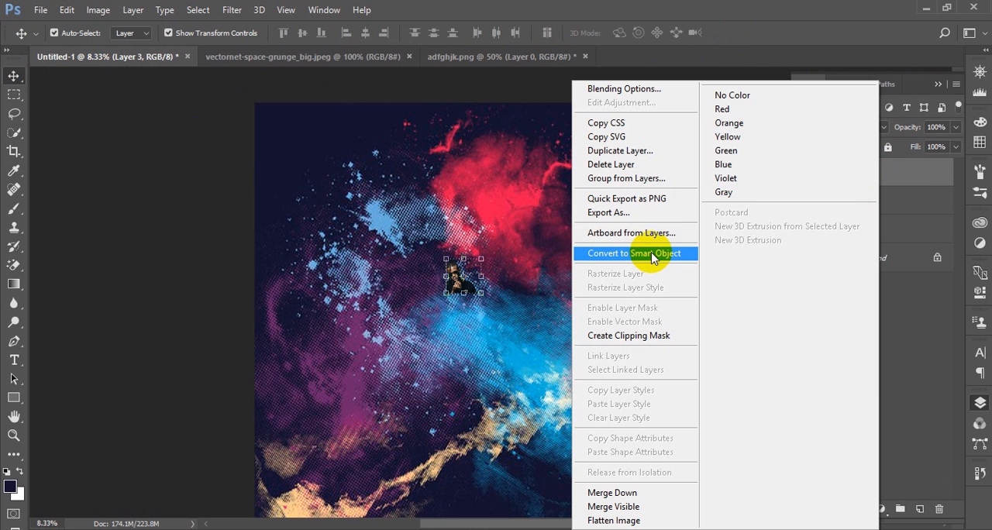
left_click(593, 229)
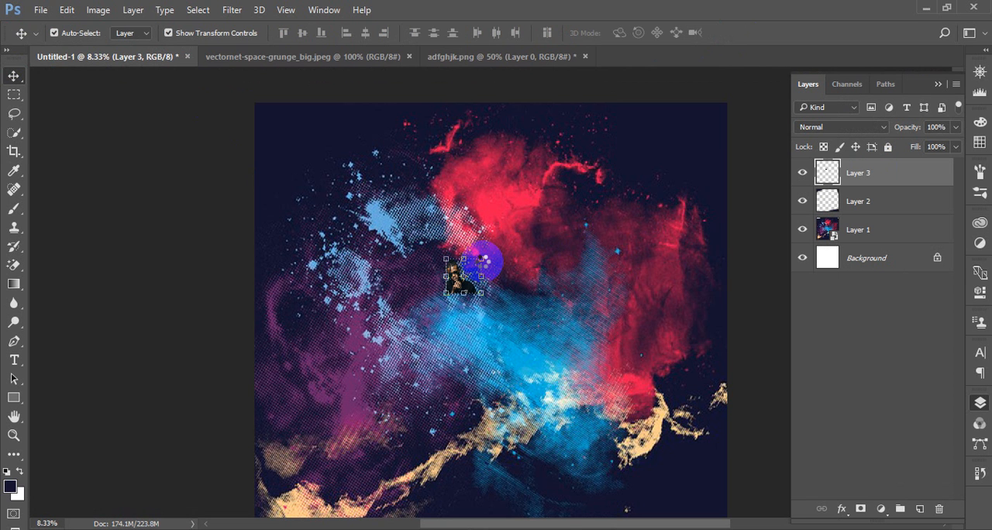
Scale the portrait proportionally to nearly the full canvas width, with the shirt's lower edge running past the canvas bottom
key("ctrl+t")
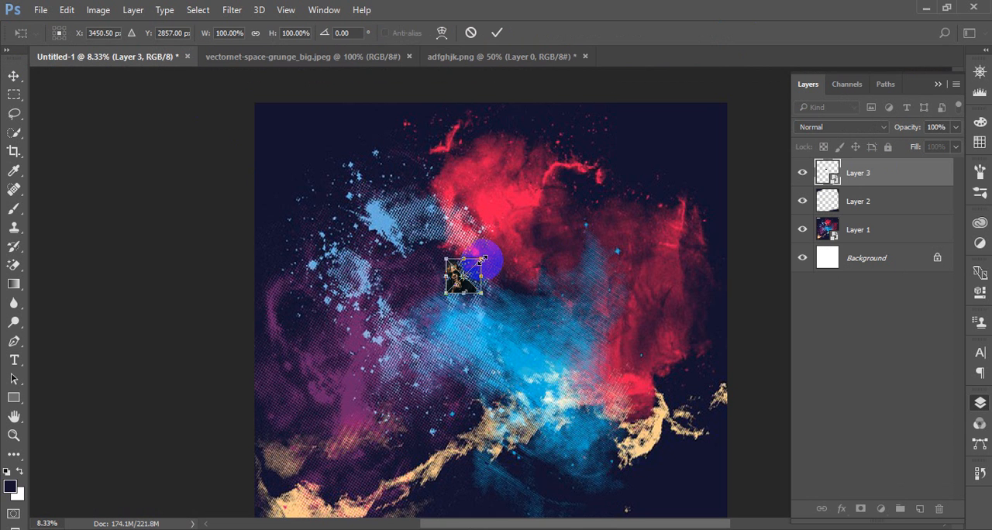
left_click_drag(480, 256, 691, 102)
left_click_drag(489, 365, 477, 397)
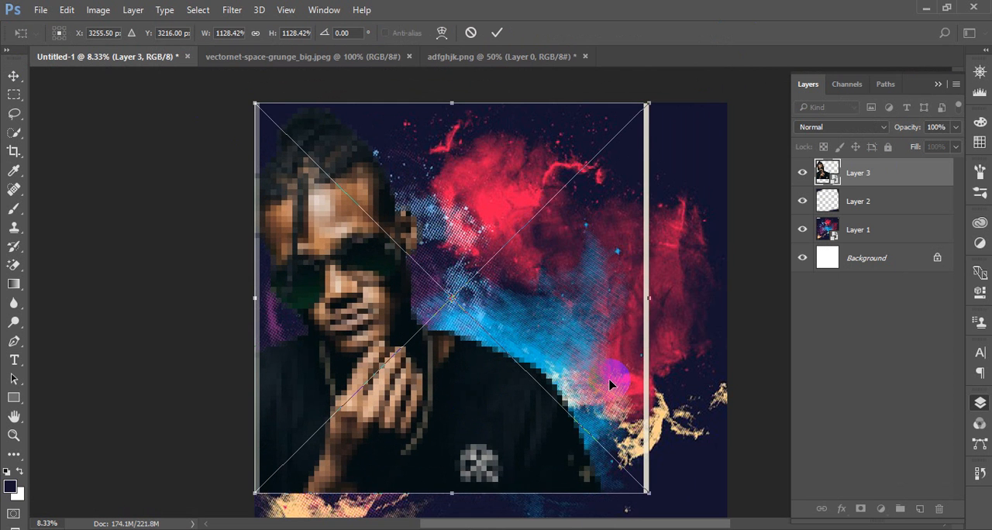
left_click_drag(610, 384, 615, 299)
left_click_drag(521, 324, 520, 358)
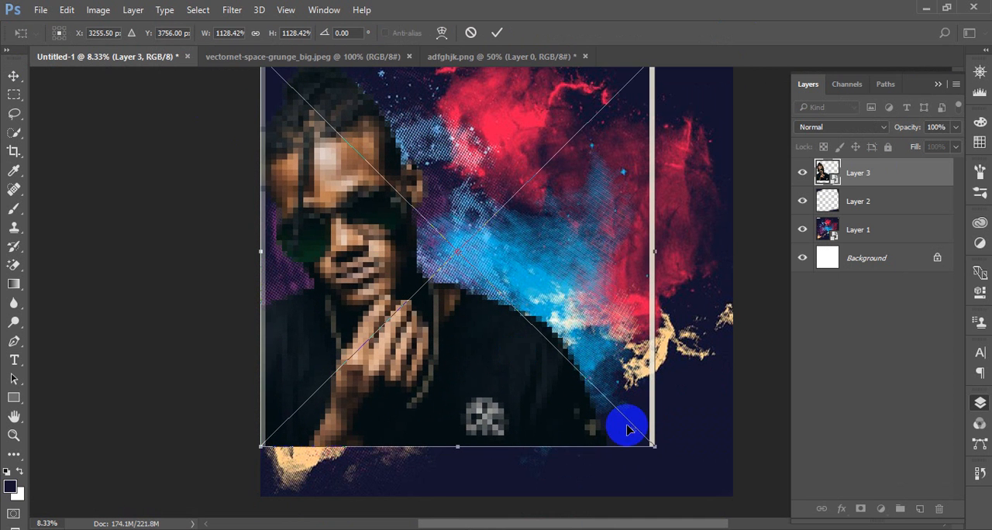
left_click_drag(651, 444, 691, 484)
left_click_drag(503, 416, 531, 433)
left_click(497, 33)
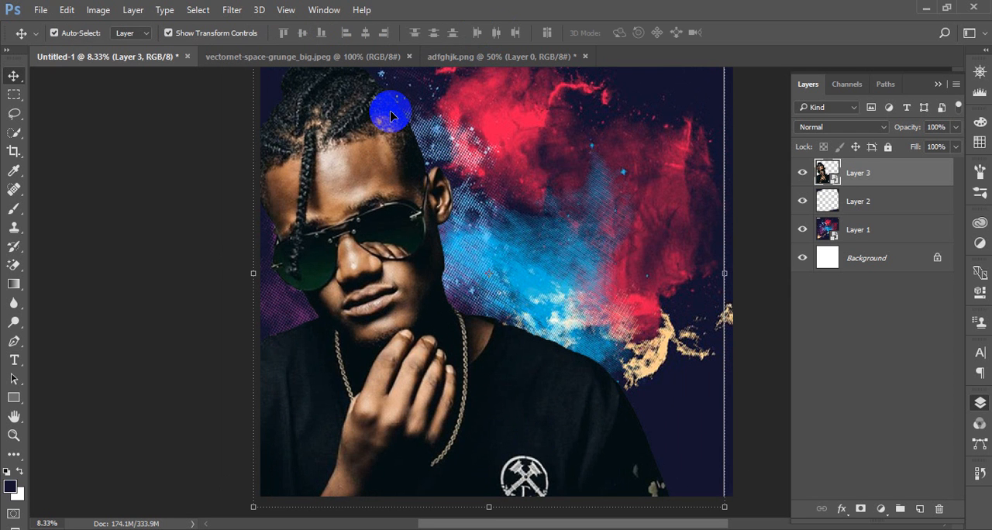
Rasterize the portrait layer and erase the thin white vertical line along its right edge with the 200 px Eraser
left_click(155, 210)
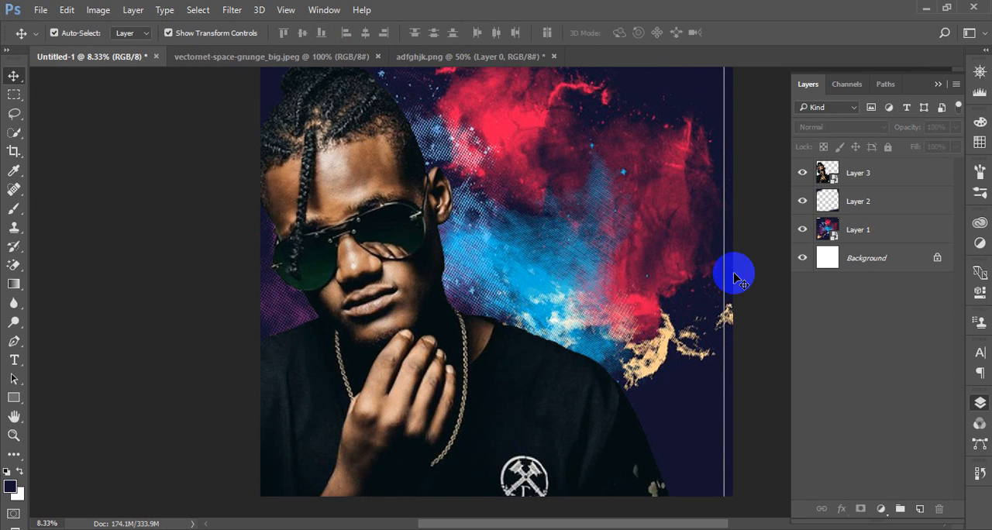
left_click(496, 387)
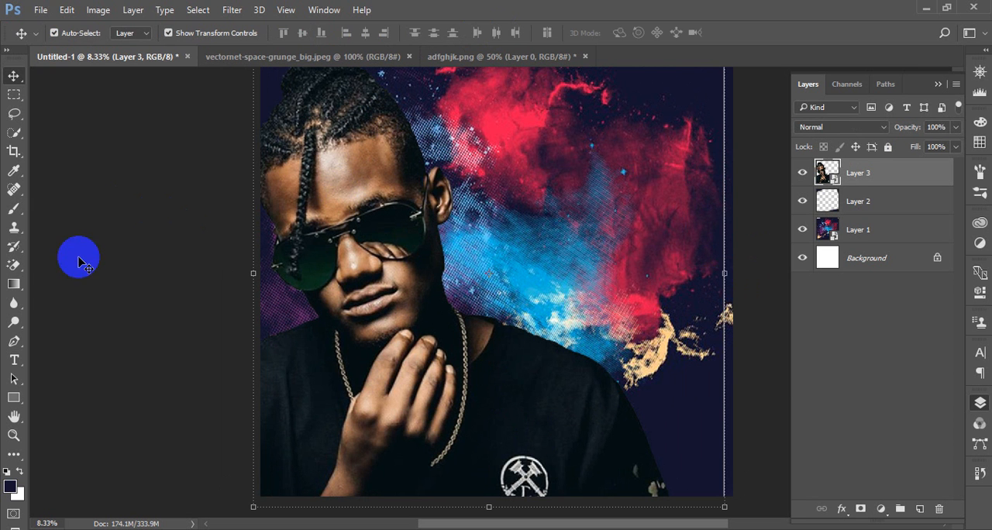
left_click(14, 264)
left_click(69, 261)
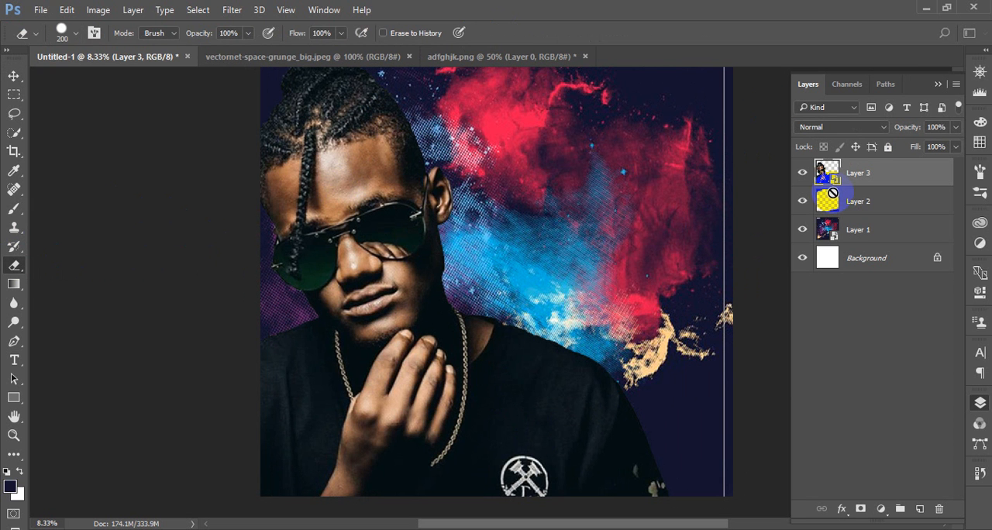
right_click(875, 173)
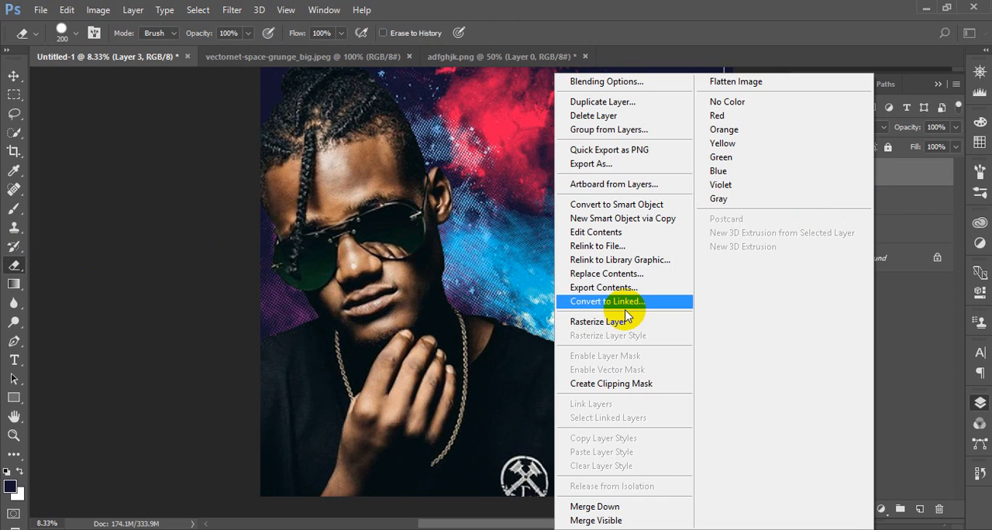
left_click(673, 259)
left_click_drag(723, 70, 731, 317)
mouse_move(741, 491)
left_mouse_down()
mouse_move(727, 461)
mouse_move(730, 492)
mouse_move(723, 317)
left_mouse_up()
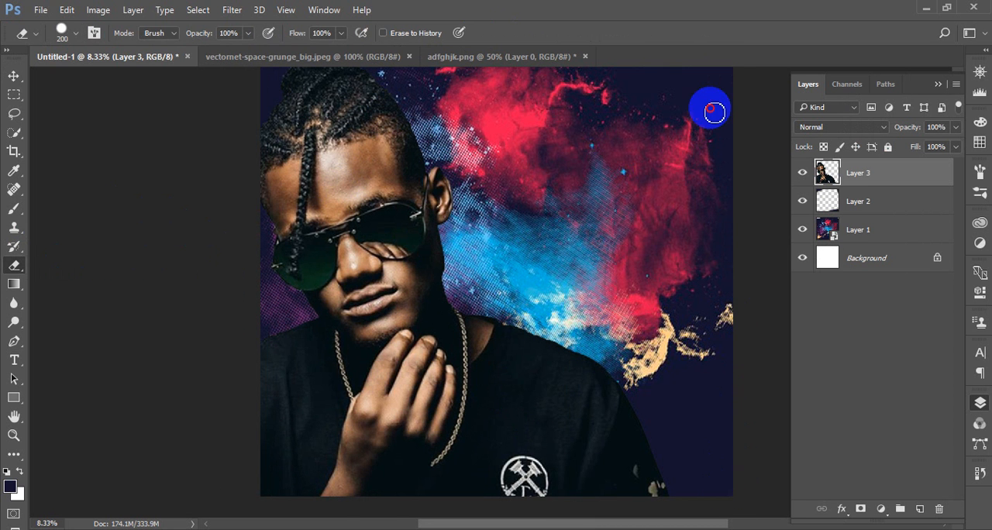
scroll(716, 113, "up", 3)
left_click_drag(723, 177, 721, 109)
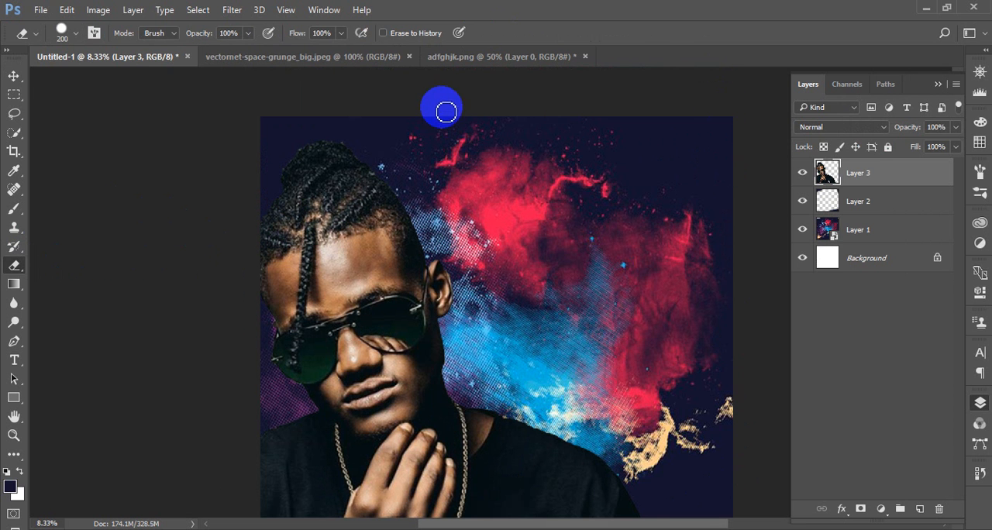
Lock the space grunge background layer, Layer 1, completely
left_click(20, 75)
left_click(102, 166)
scroll(589, 283, "down", 5)
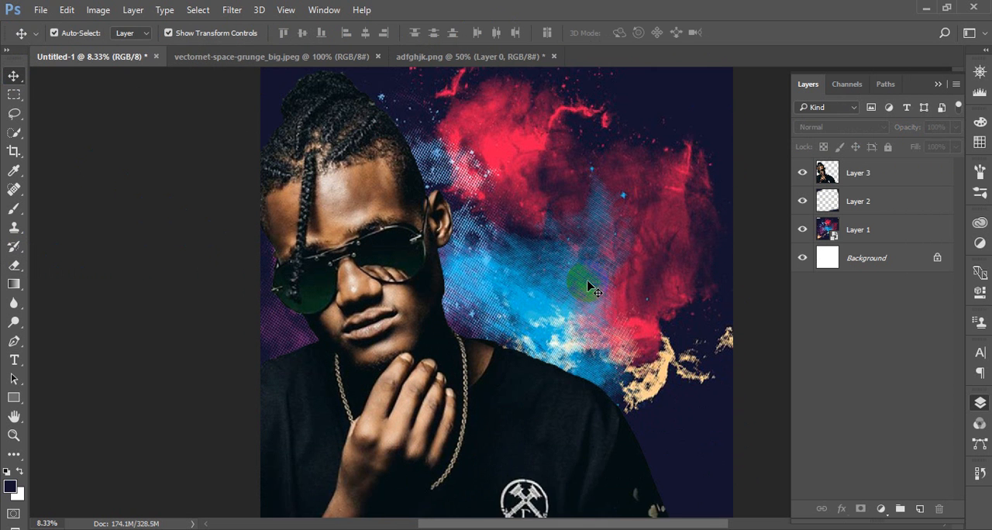
left_click_drag(540, 403, 530, 414)
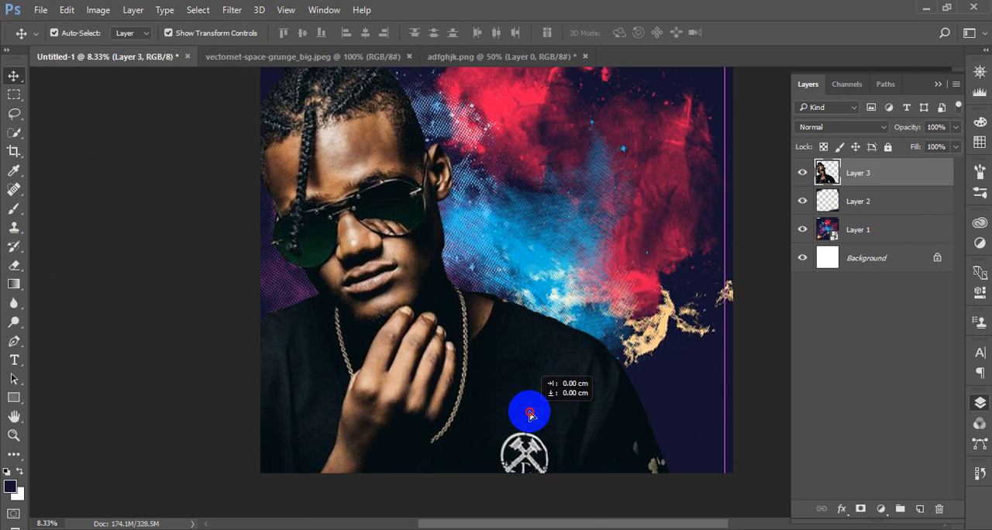
left_click(899, 226)
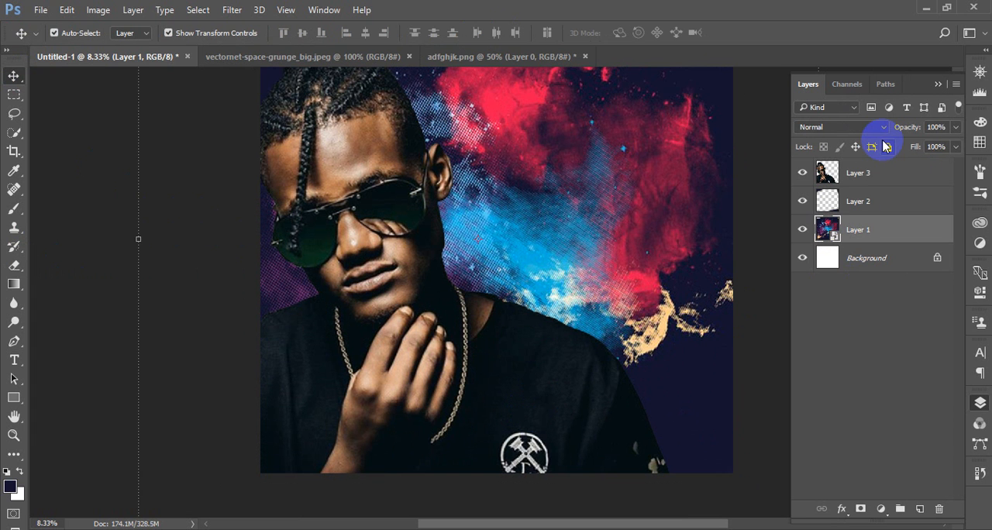
left_click(887, 148)
Select the portrait layer and nudge it slightly up and to the right, then deselect it
left_click(830, 172)
left_click(636, 284)
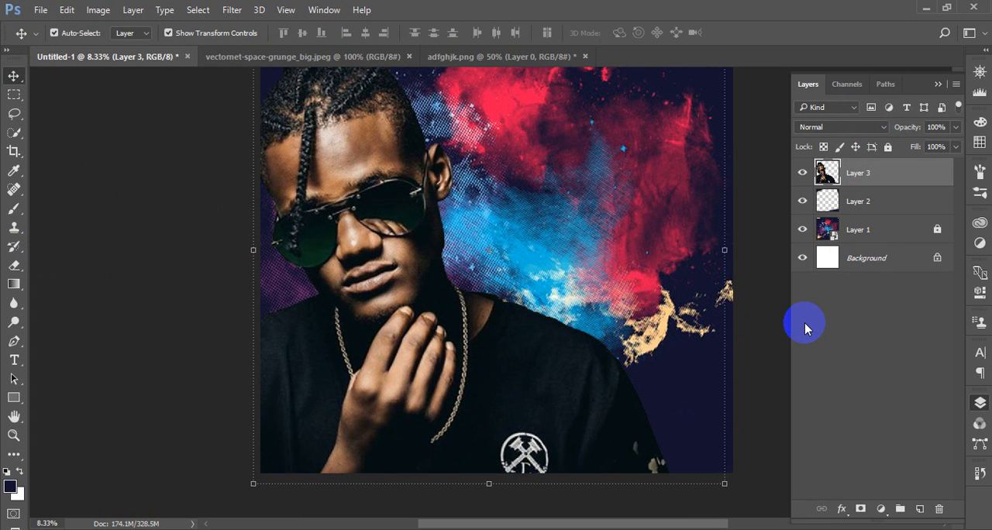
key("shift+Up")
key("shift+Up")
key("shift+Up")
key("shift+Up")
key("shift+Up")
key("shift+Up")
key("shift+Up")
key("shift+Up")
key("shift+Up")
key("shift+Right")
key("shift+Right")
key("shift+Right")
key("shift+Right")
key("shift+Right")
key("shift+Right")
key("shift+Right")
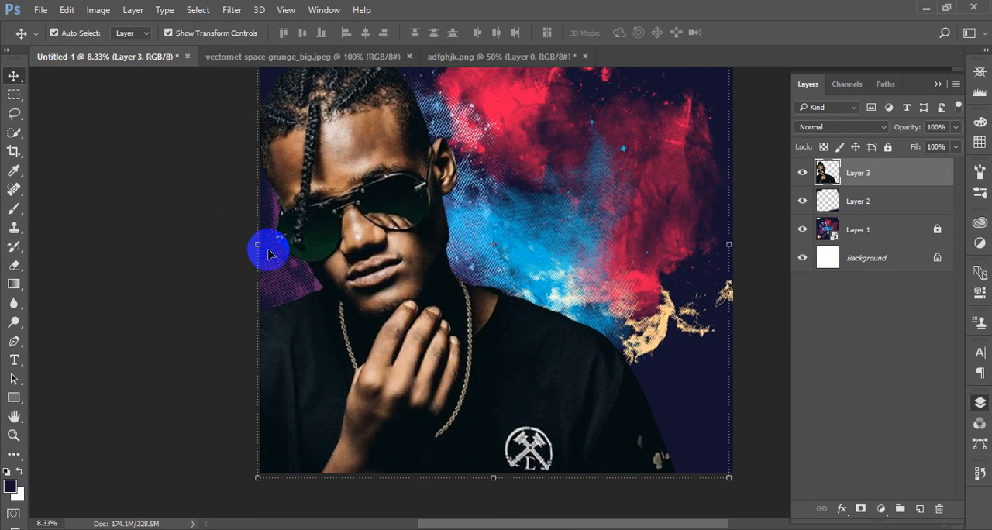
scroll(233, 233, "up", 3)
left_click(173, 219)
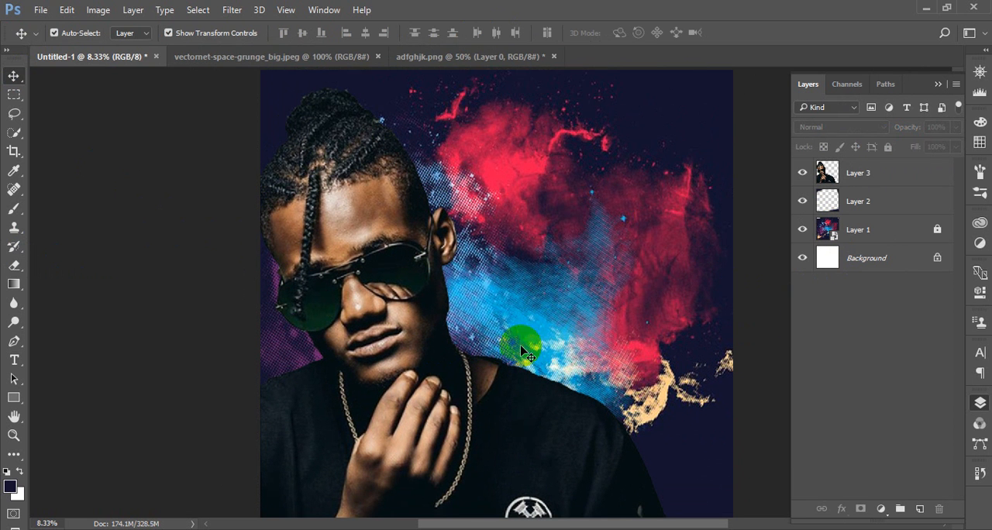
Set the text colour to white and add an 18 pt Myriad Pro line "Wanene Ente" near the canvas's upper edge
scroll(527, 353, "down", 3)
scroll(533, 360, "down", 2)
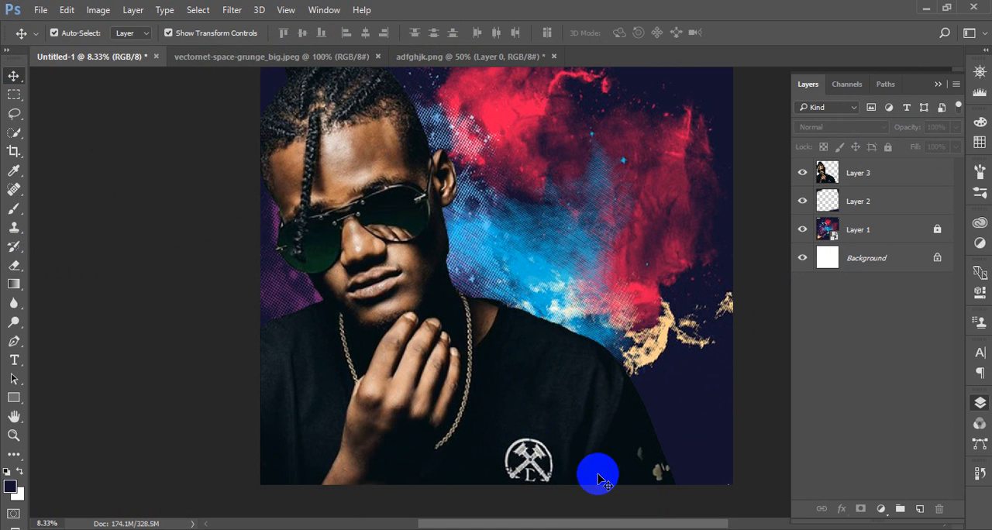
left_click(13, 359)
scroll(400, 281, "up", 5)
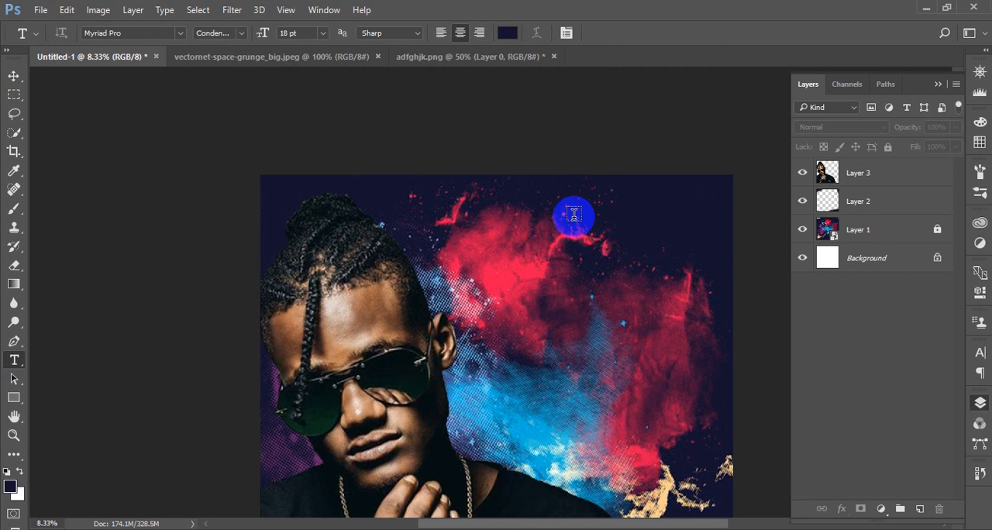
left_click(509, 33)
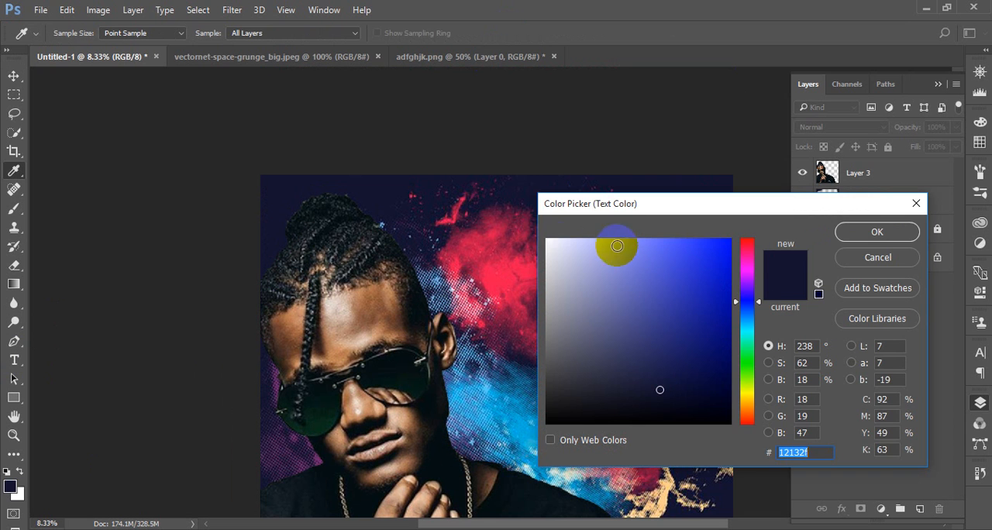
left_click(548, 243)
left_click(876, 233)
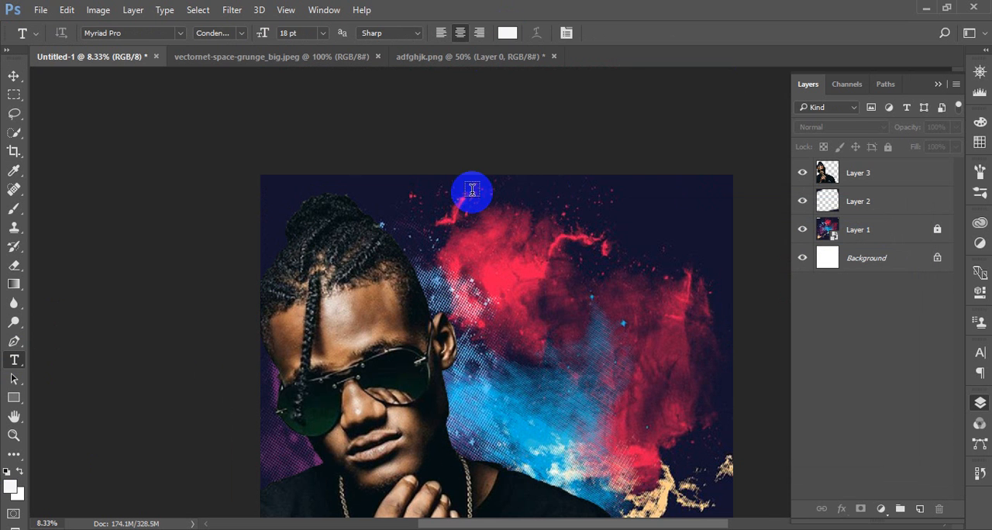
left_click(471, 192)
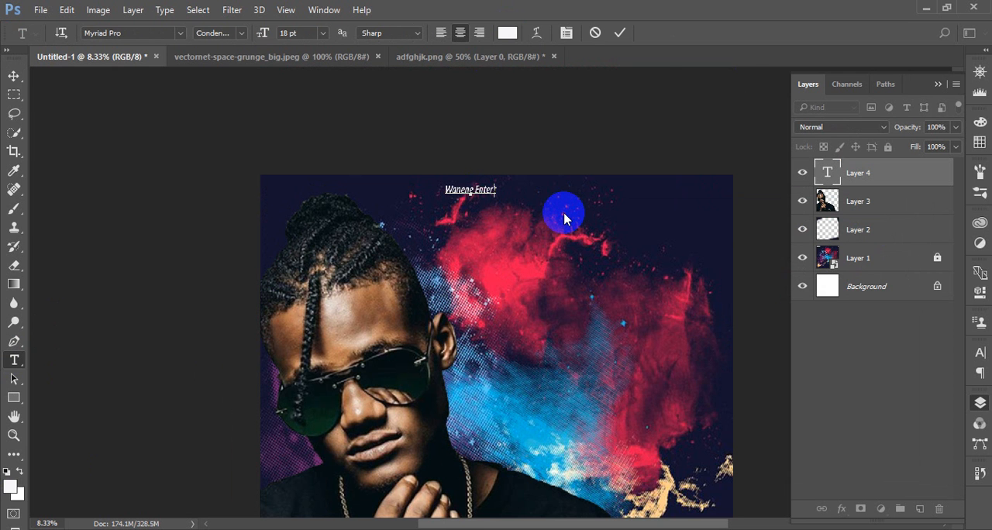
key("ctrl+plus")
key("ctrl+plus")
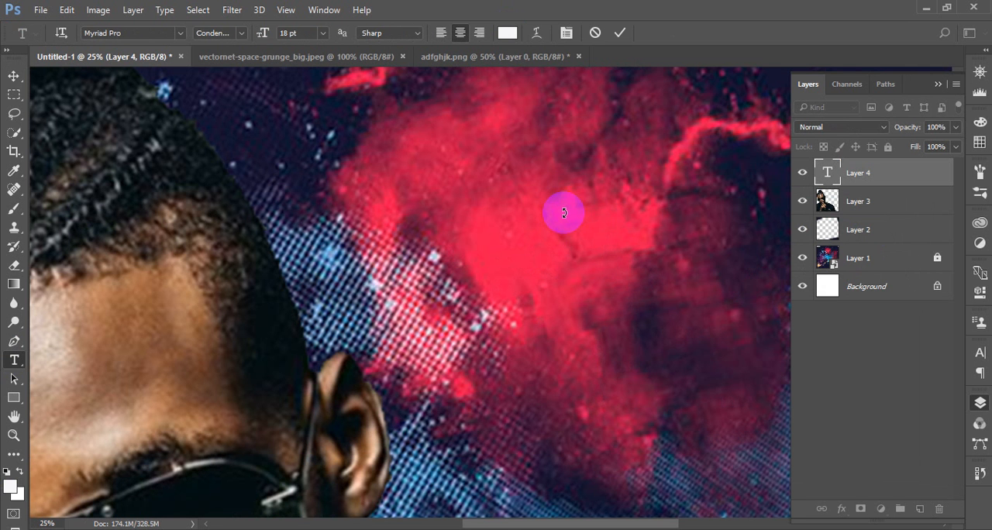
key("ctrl+Return")
Complete the white text line to read "Wanene Entertainment Presents"
left_click_drag(550, 82, 522, 339)
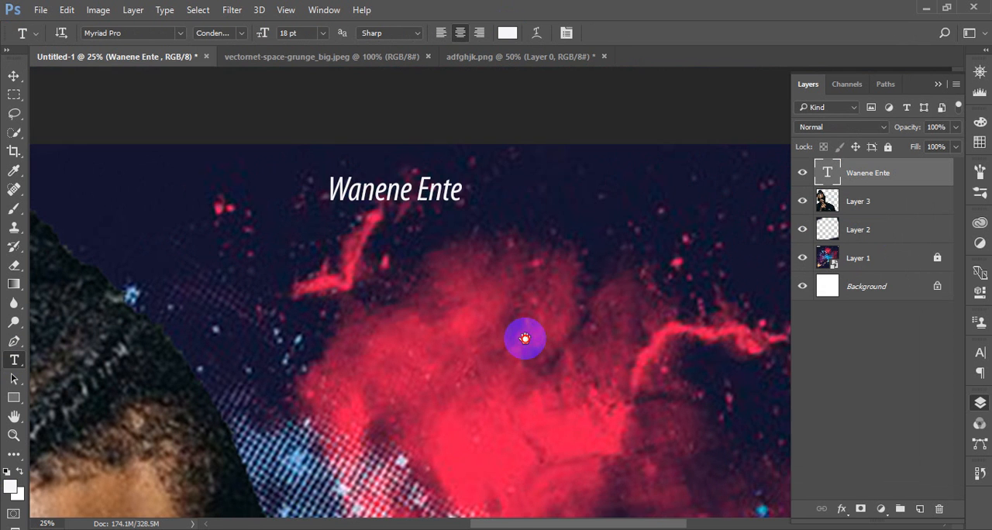
left_click(462, 216)
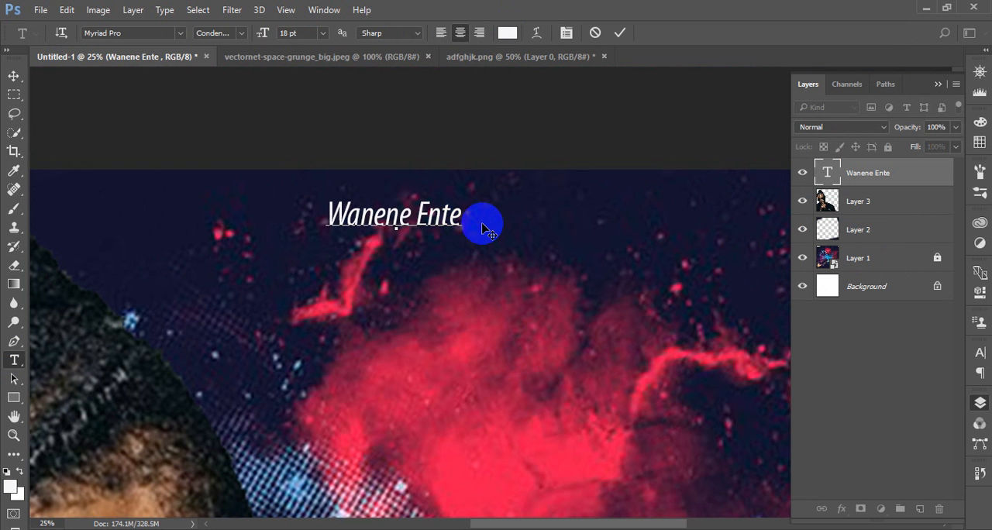
type("rtainment")
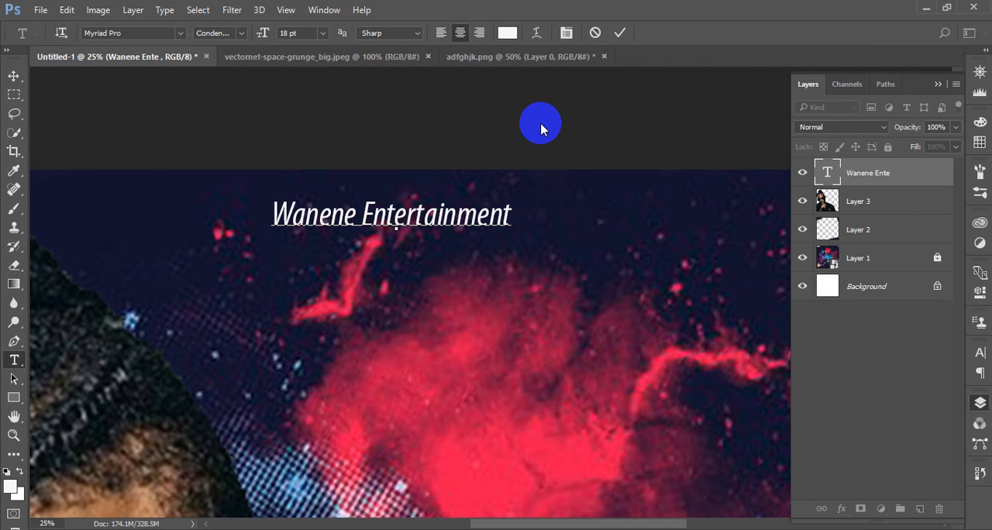
type(" Prese")
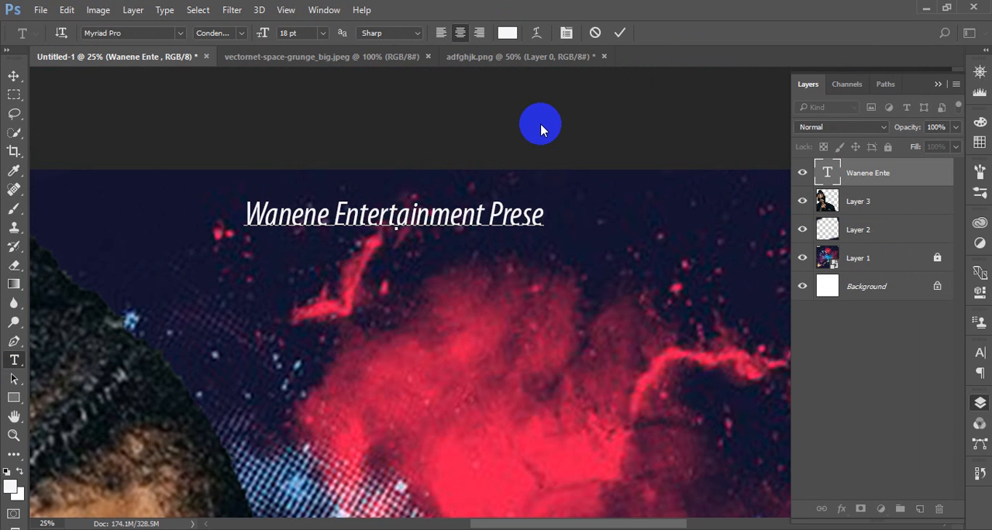
type("nts")
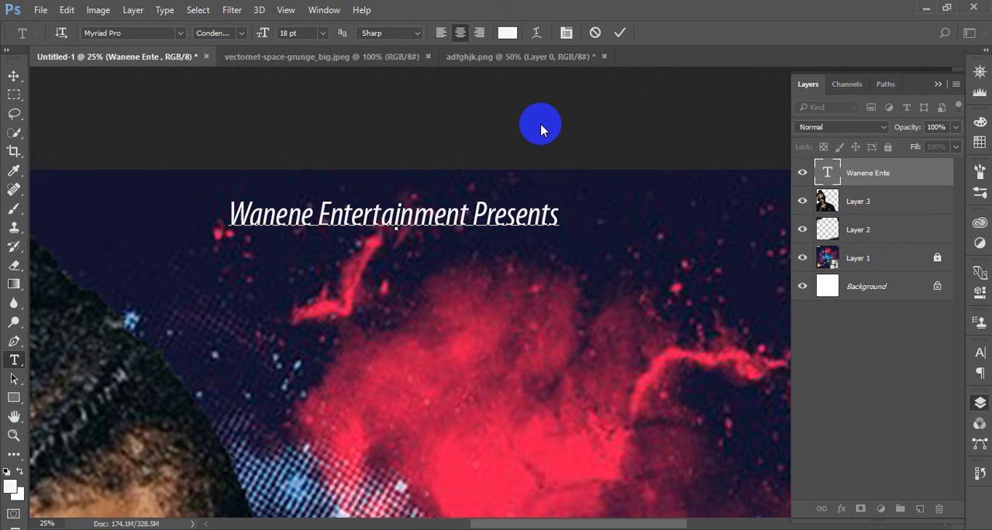
left_click_drag(541, 215, 559, 215)
left_click(561, 218)
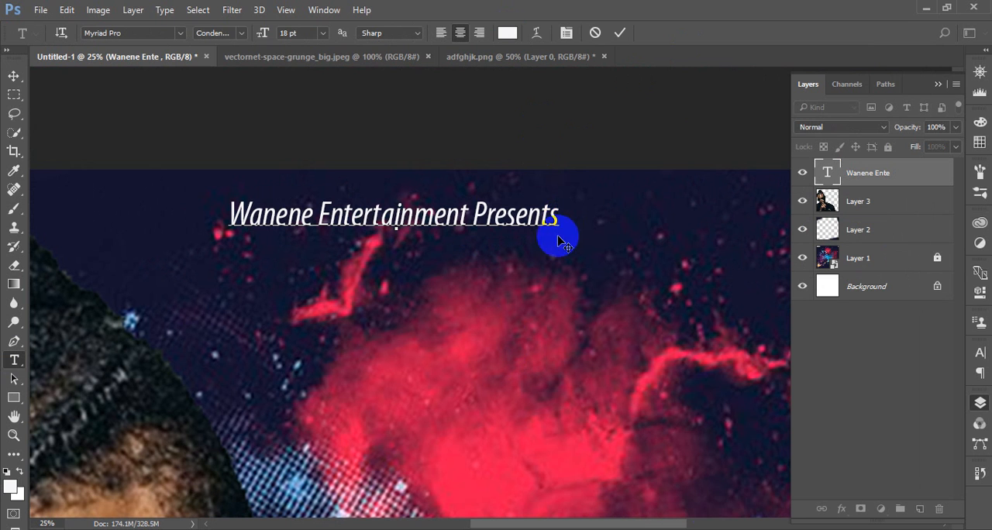
After checking the chin-bees3 reference cover in Microsoft Office Picture Manager, commit the heading text and move it into the canvas's upper-right corner
left_click(734, 511)
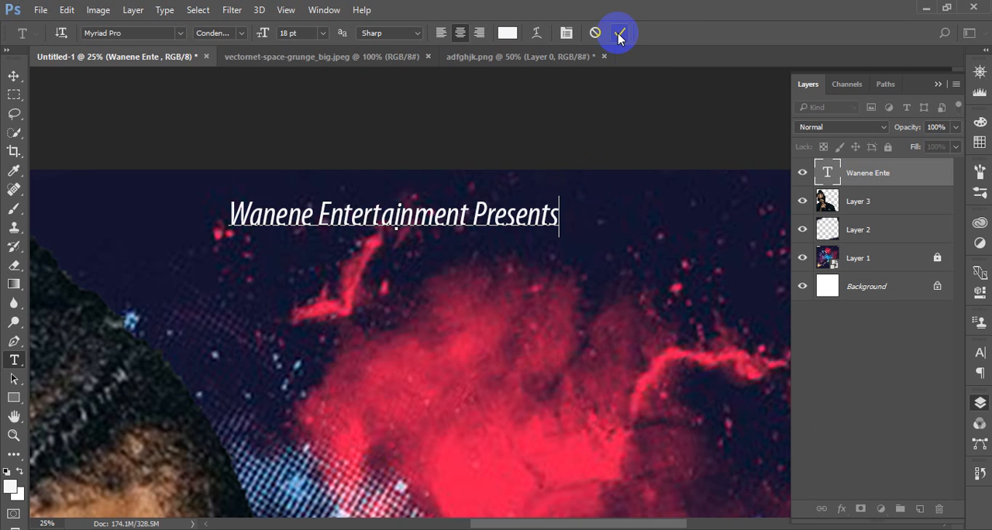
left_click(619, 33)
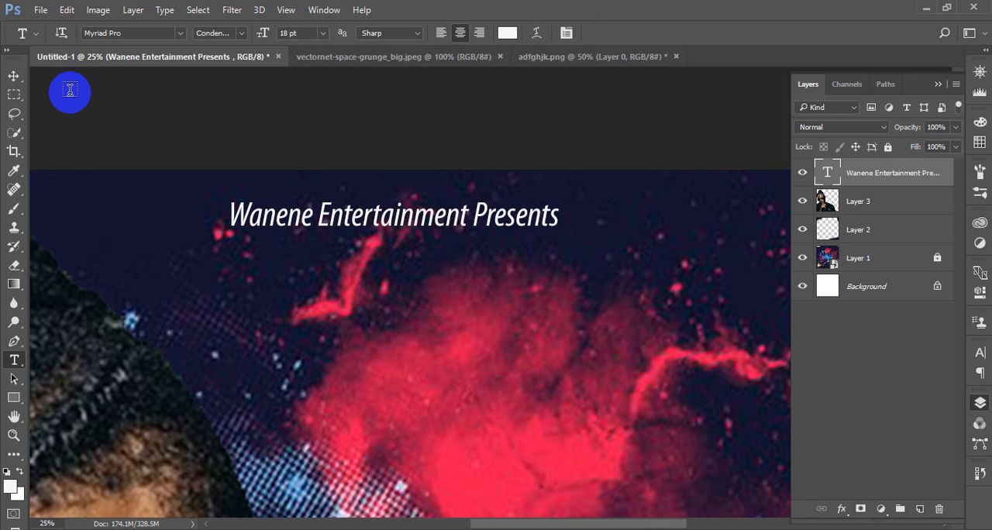
left_click(14, 75)
left_click_drag(549, 370, 414, 363)
left_click_drag(308, 215, 668, 235)
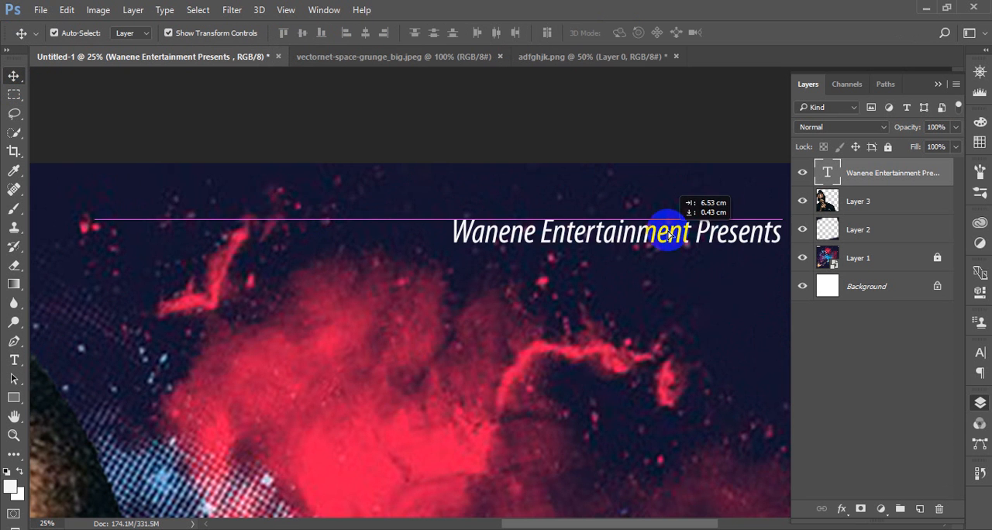
left_click_drag(626, 321, 409, 350)
left_click_drag(465, 277, 458, 255)
left_click(658, 285)
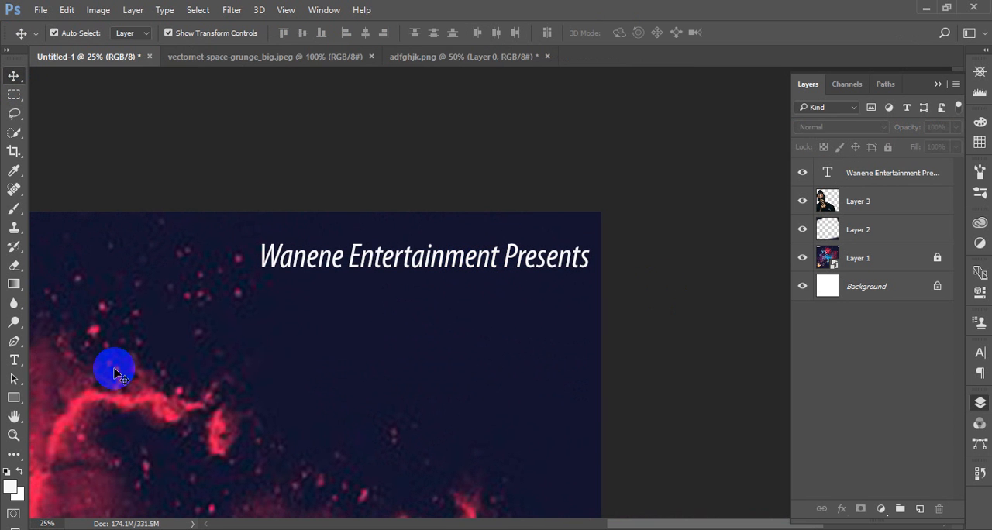
Change the font of the "Wanene Entertainment Presents" heading to Indulta SemiSerif Italic FFP
left_click(382, 253)
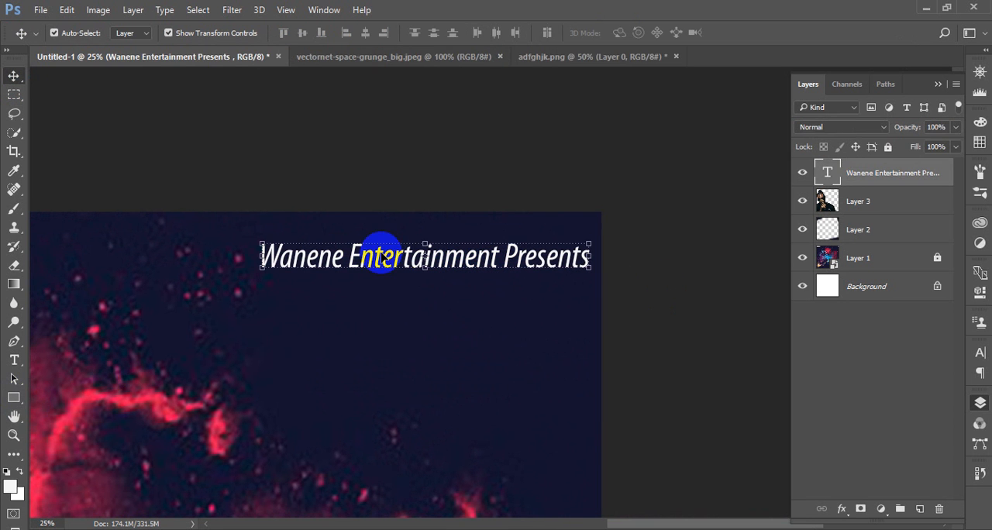
left_click(940, 84)
left_click(980, 353)
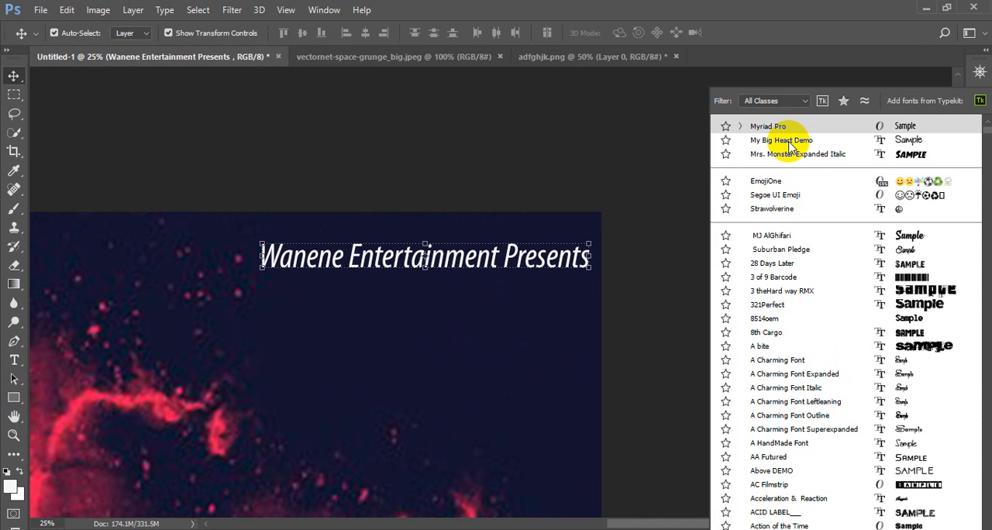
type("i")
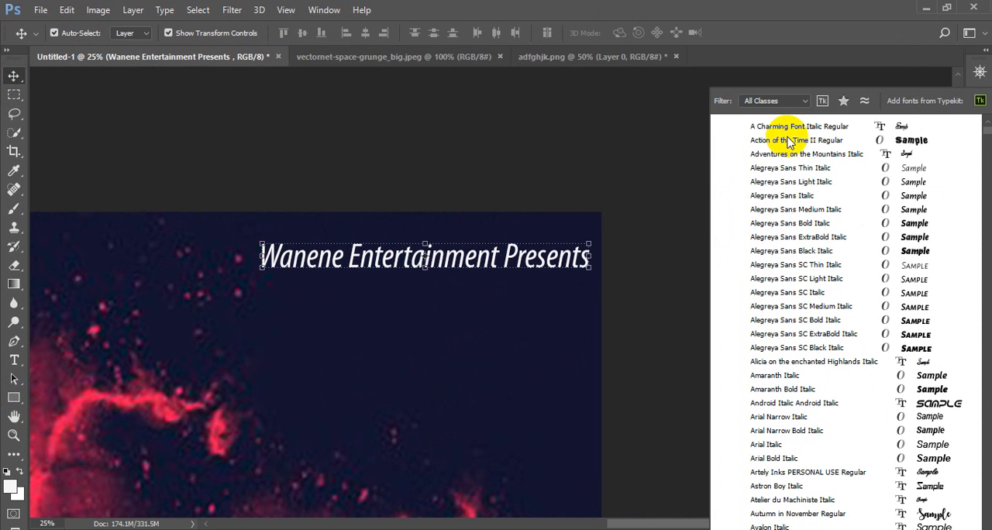
type("nd")
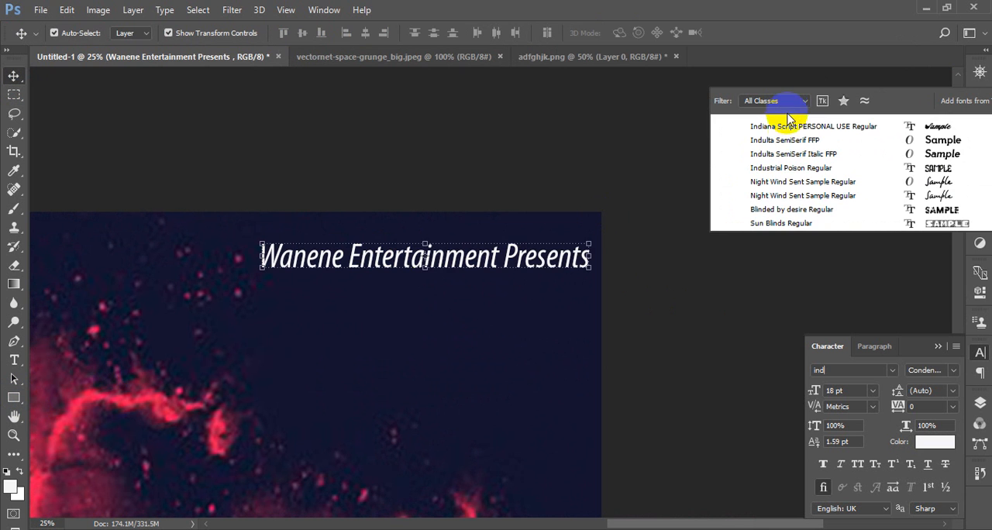
left_click(792, 154)
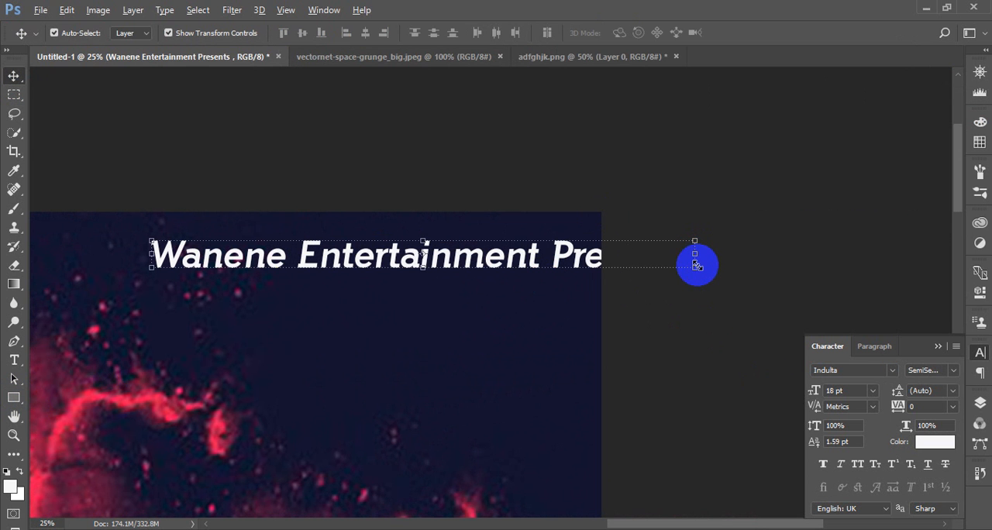
Scale the heading text proportionally to 65% so that it fits near the canvas's right edge
left_click_drag(697, 268, 696, 290)
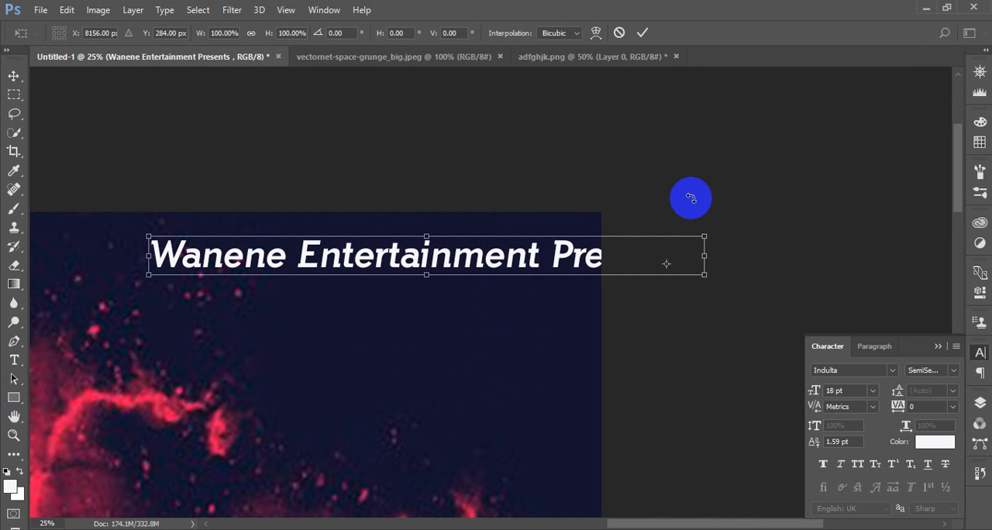
key("Return")
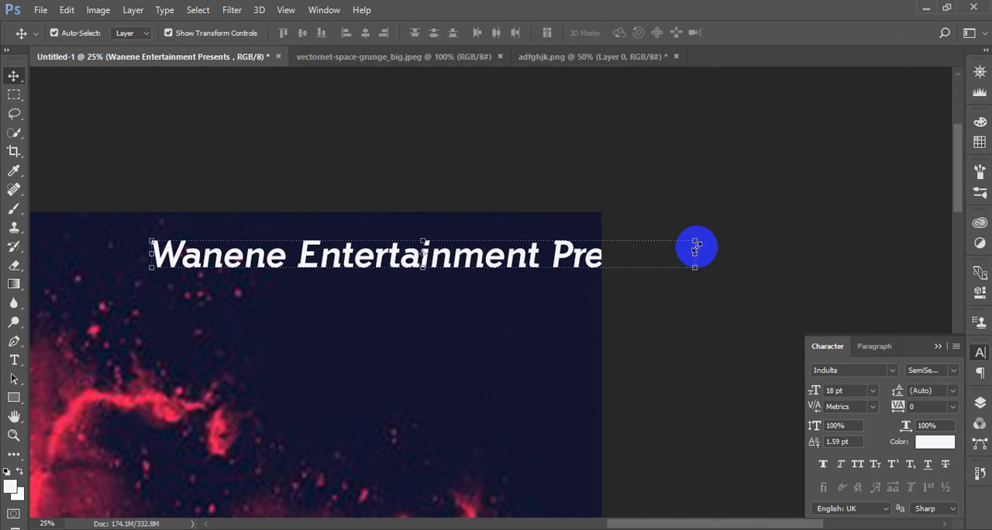
key("ctrl+t")
left_click_drag(703, 237, 603, 239)
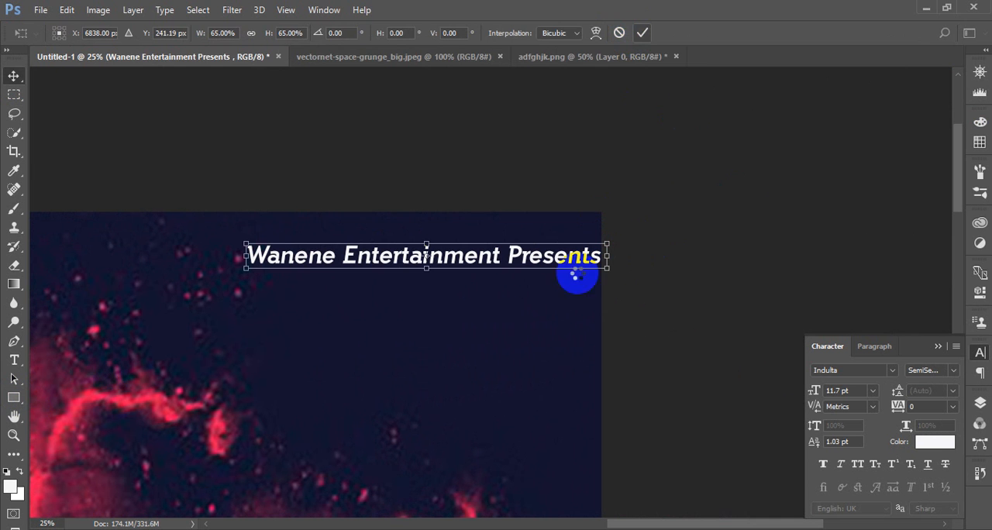
key("Return")
Break the heading before "Presents" so that it runs over two centred lines, and commit the edit
key("t")
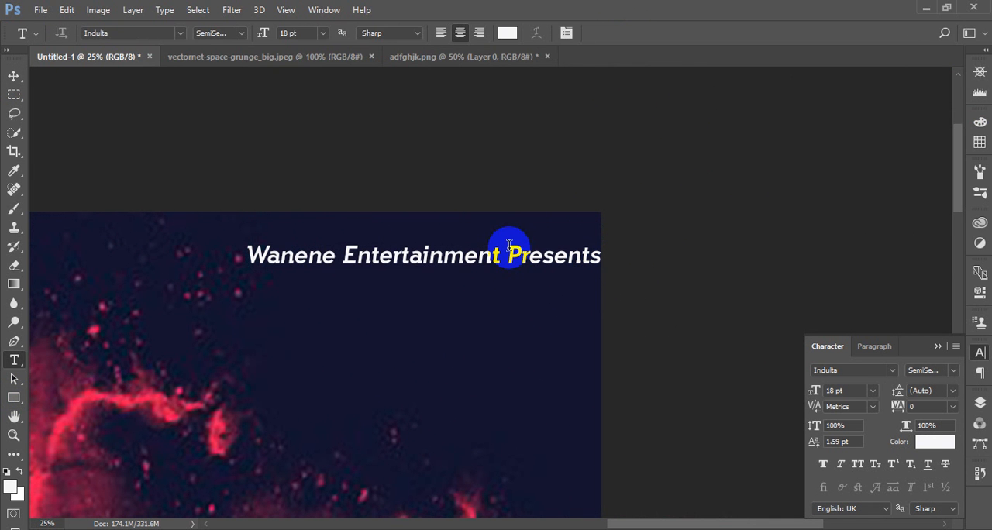
left_click(504, 255)
key("Return")
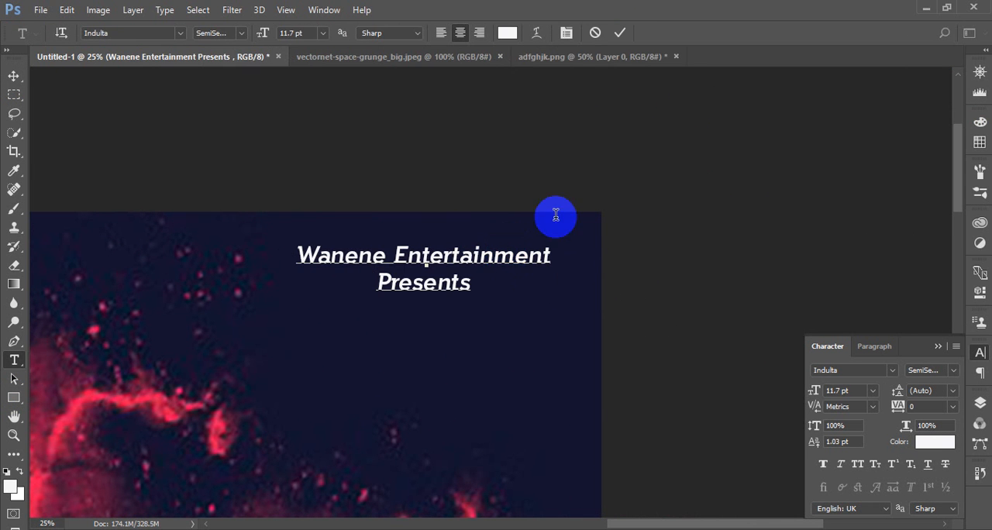
left_click(621, 33)
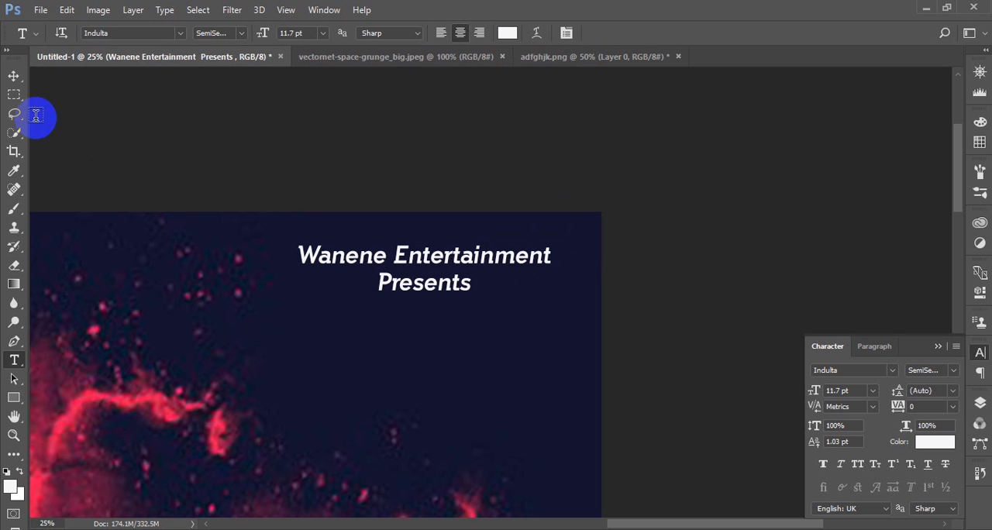
Enlarge the two-line heading to 33.38 pt and place it fully inside the canvas's upper-right corner
left_click(14, 75)
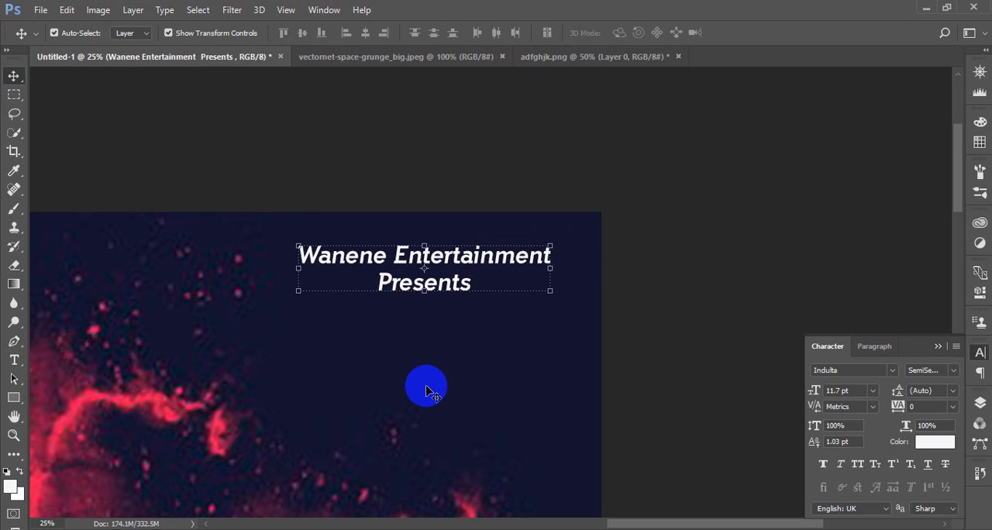
key("ctrl+minus")
key("ctrl+minus")
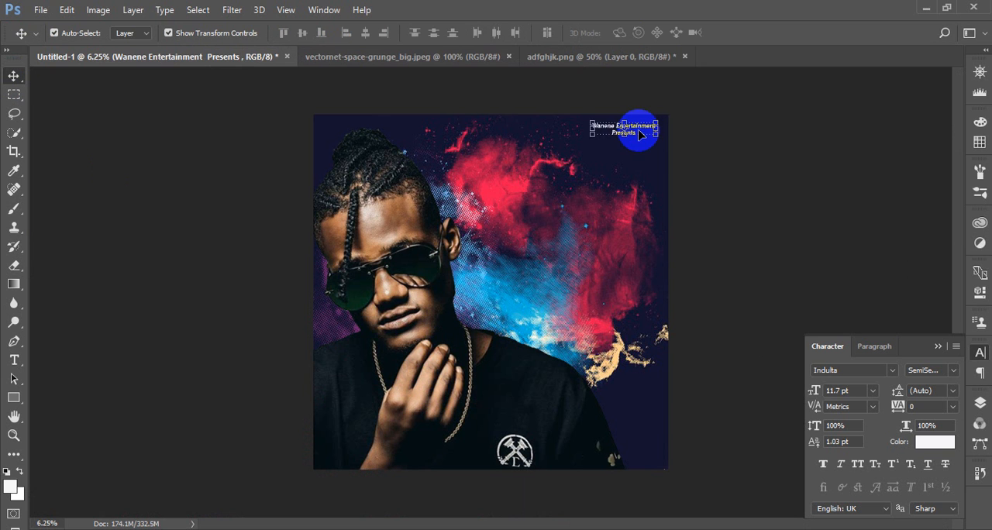
left_click_drag(640, 134, 628, 138)
left_click_drag(809, 390, 821, 393)
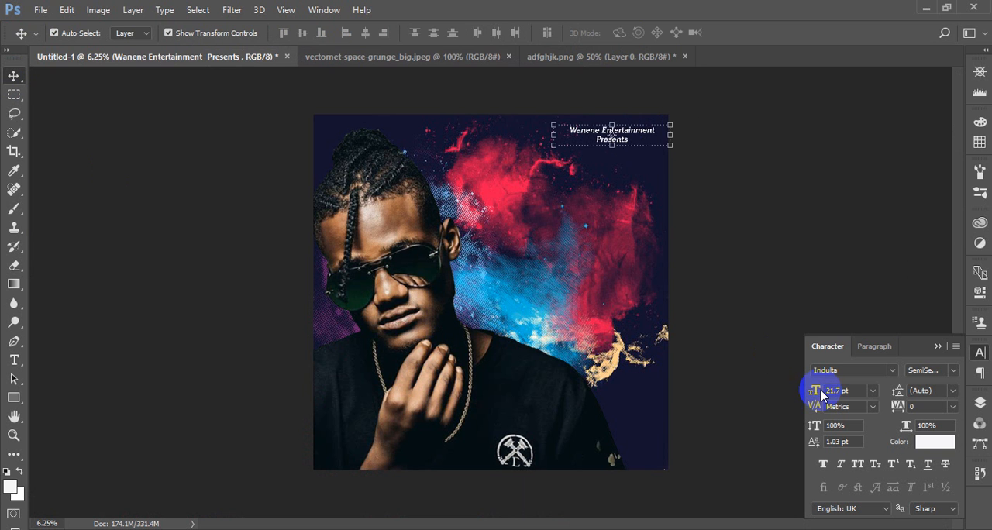
left_click(758, 282)
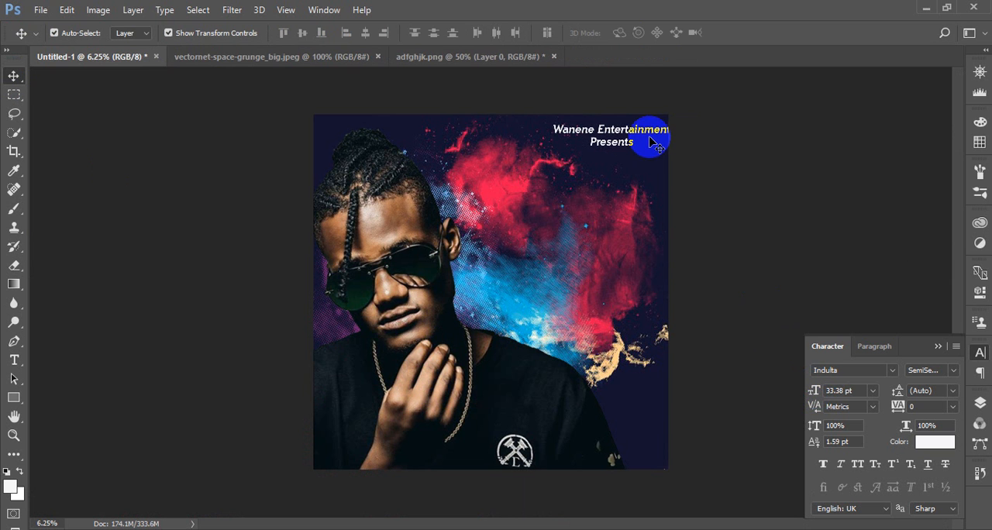
left_click_drag(651, 133, 629, 133)
left_click(761, 215)
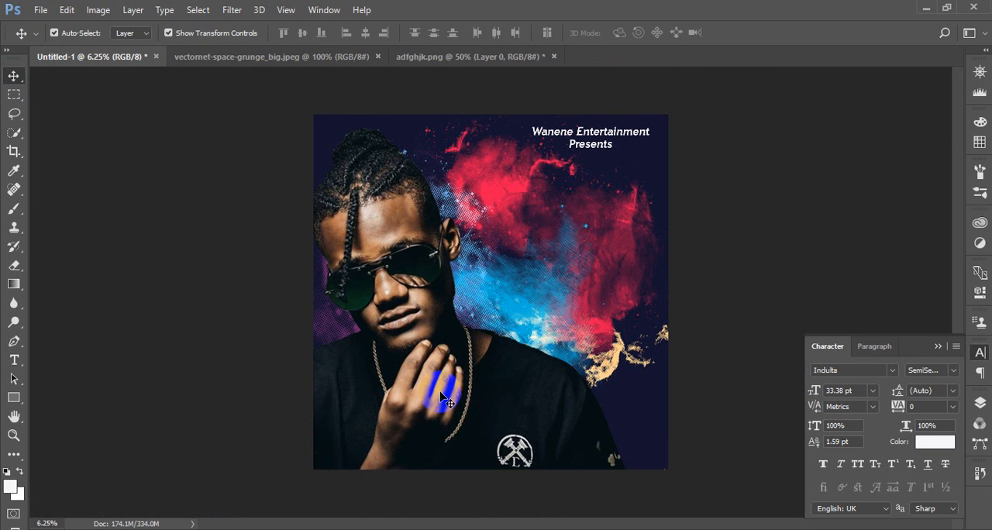
Add a new white text line "pepeta" over the middle of the cover and format it in All Caps
key("t")
left_click(518, 267)
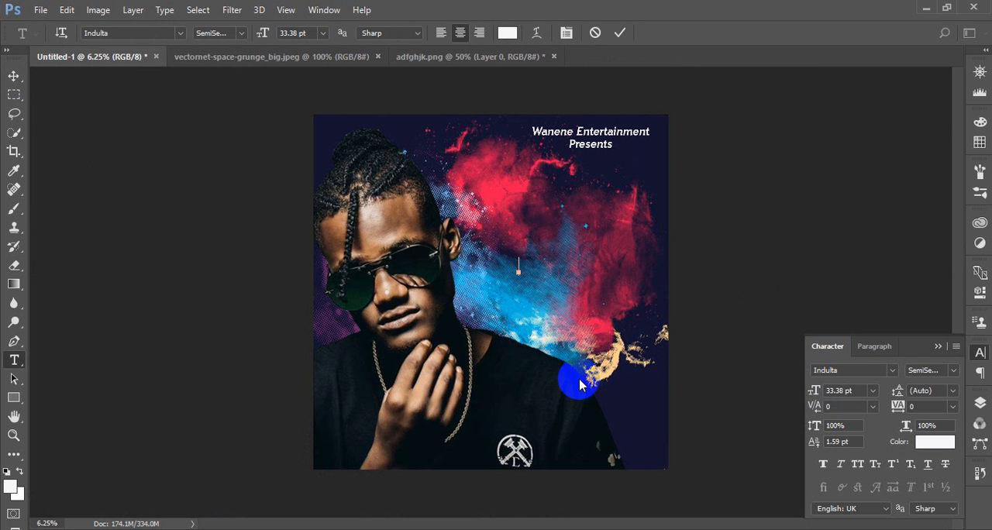
type("pepeta")
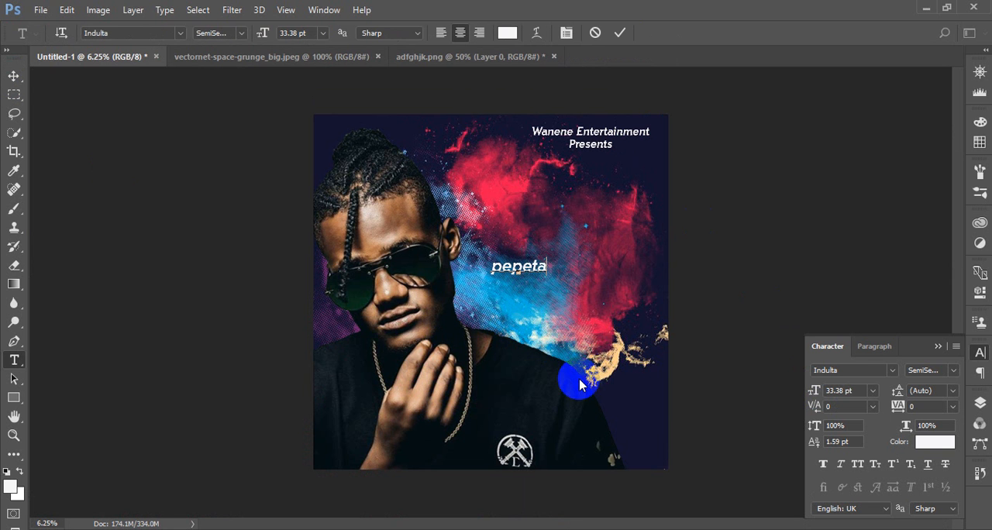
left_click_drag(533, 268, 475, 270)
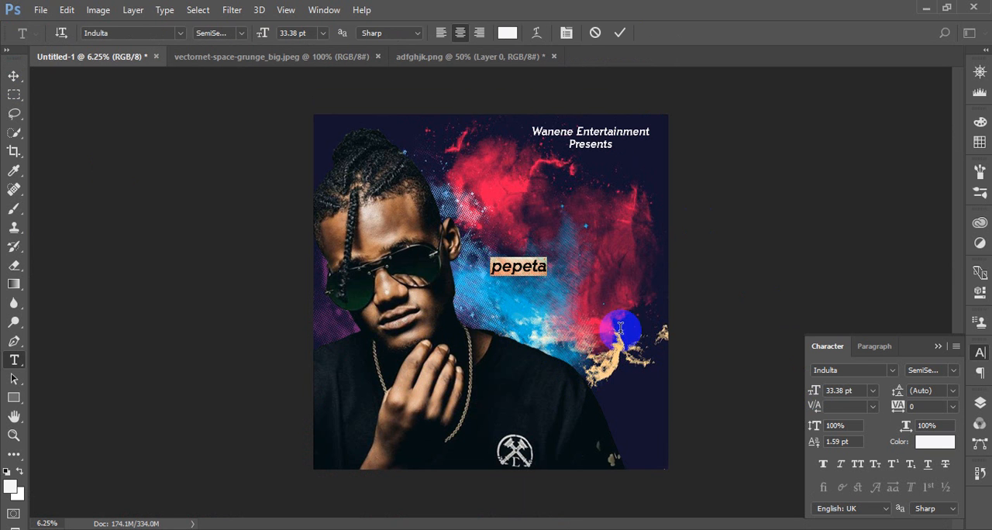
left_click(858, 464)
left_click(619, 33)
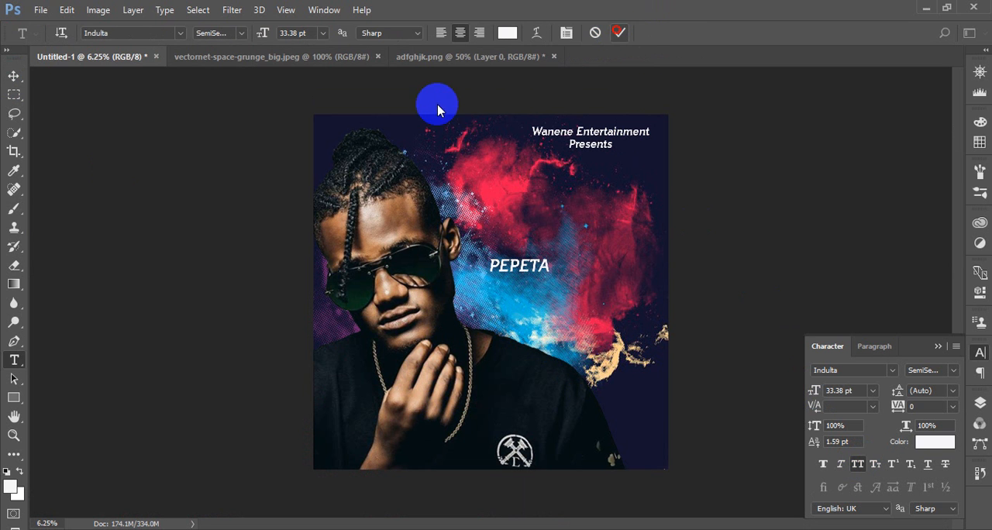
Enlarge the PEPETA title to 79.38 pt and move it down and right, beside the artist's shoulder
left_click(14, 75)
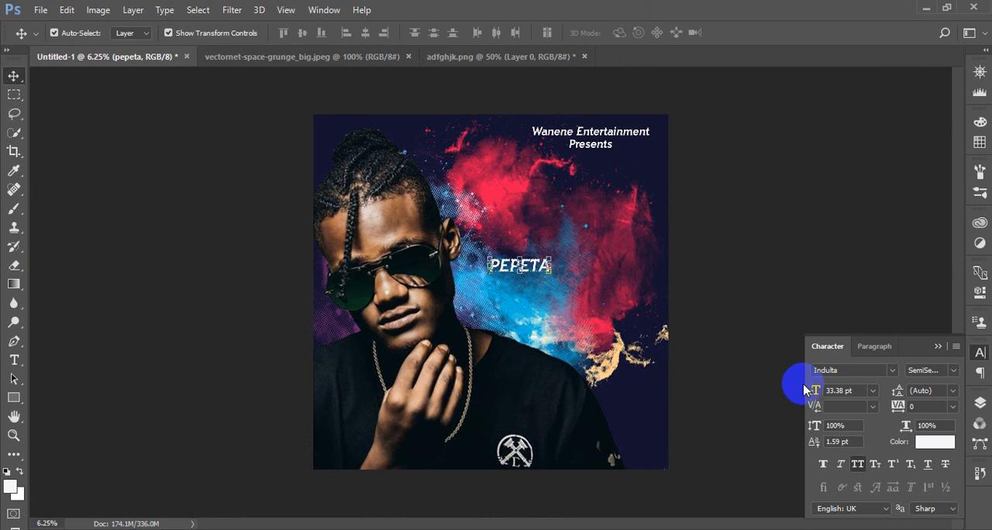
left_click_drag(807, 390, 846, 392)
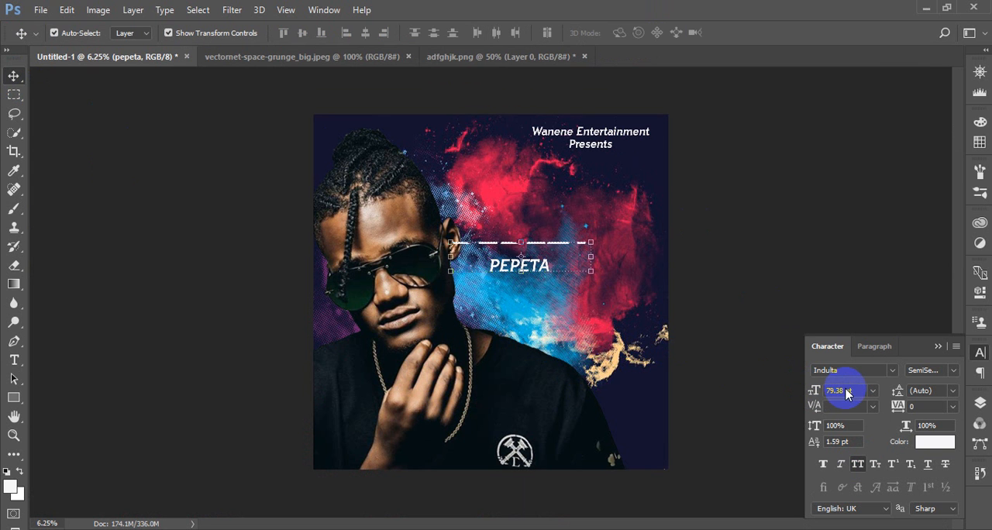
left_click_drag(561, 275, 620, 325)
left_click(714, 309)
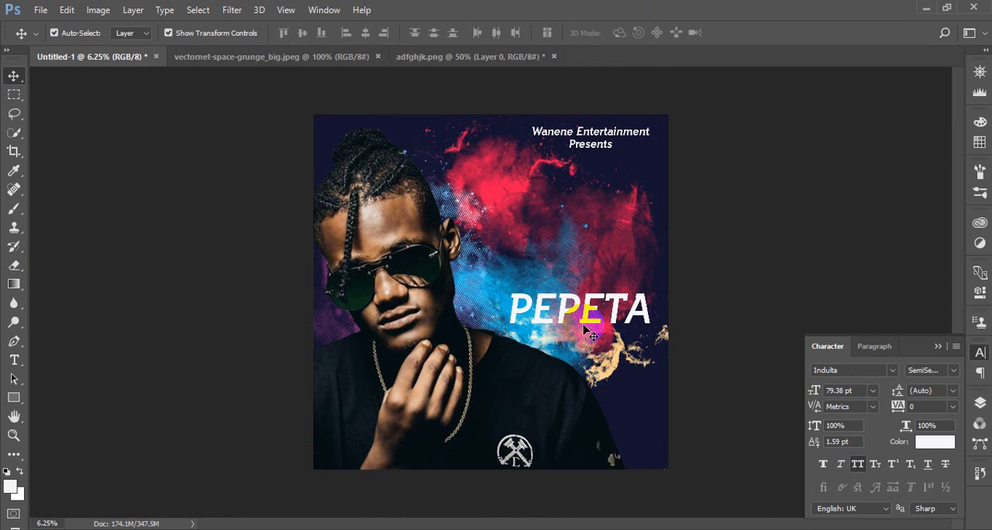
Duplicate the PEPETA title and place the copy directly above the original
scroll(580, 314, "up", 3)
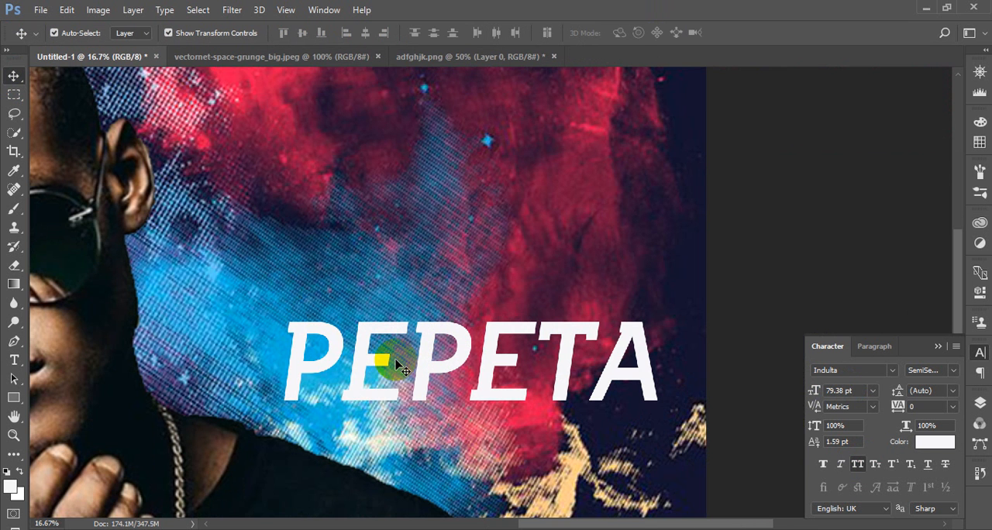
left_click(424, 368)
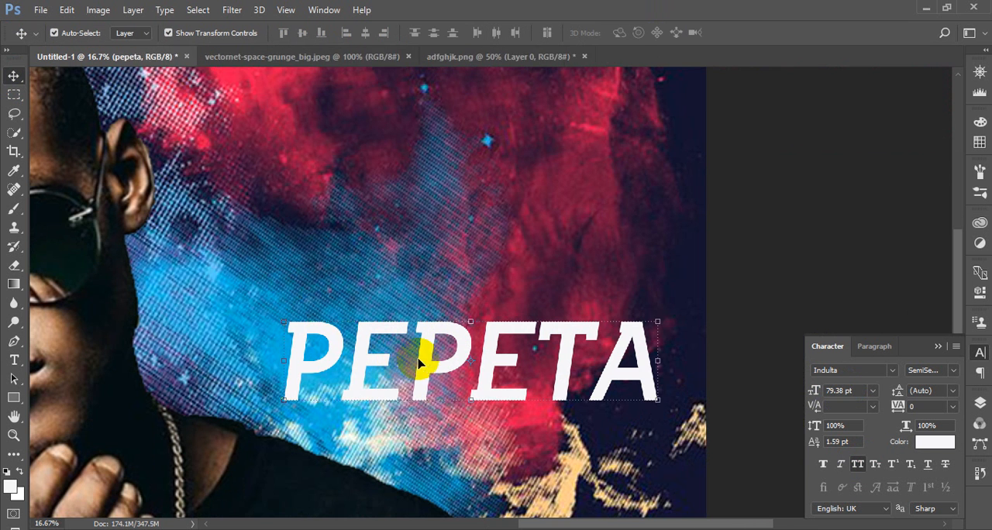
left_click_drag(418, 365, 429, 268)
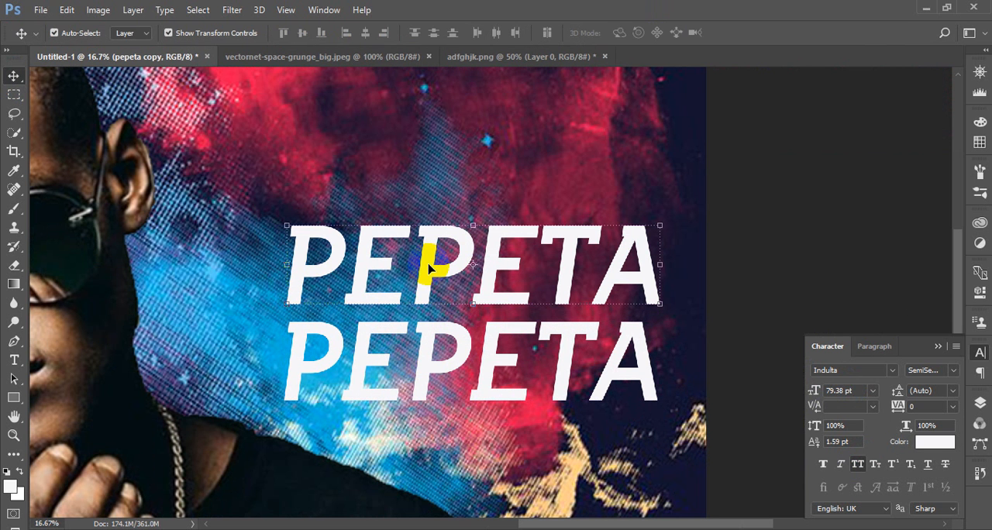
Replace the upper copy's text with the artist name "CHIN BEES" and commit it
key("t")
left_click_drag(291, 261, 661, 264)
type("CH")
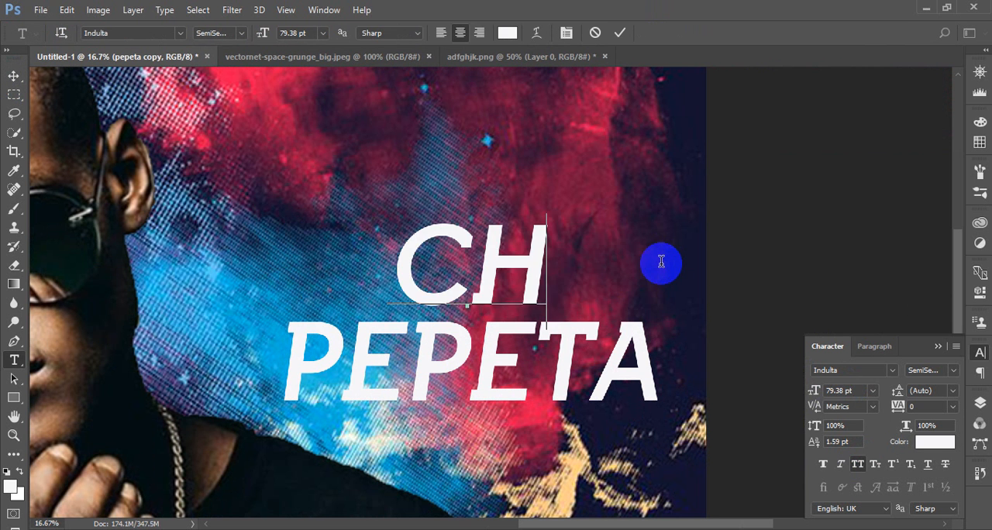
type("IN B")
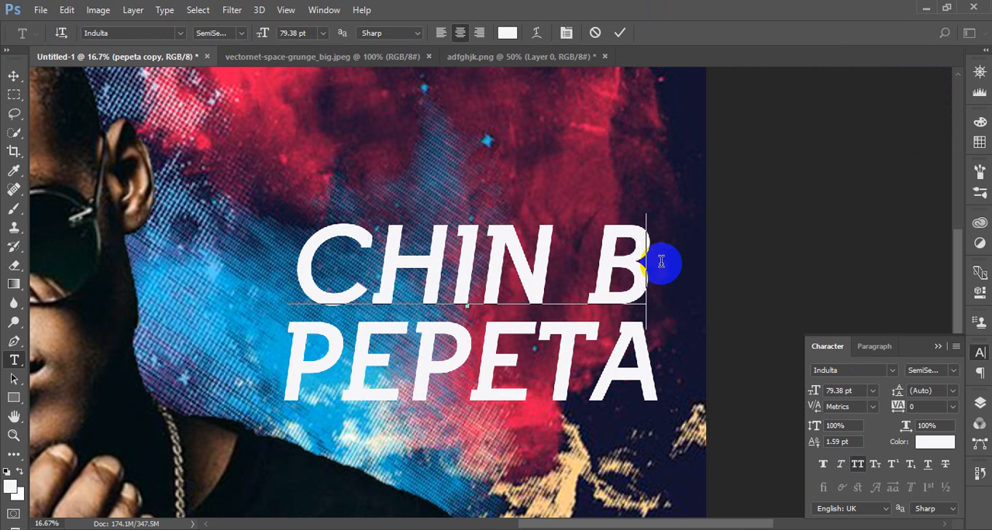
type("EE")
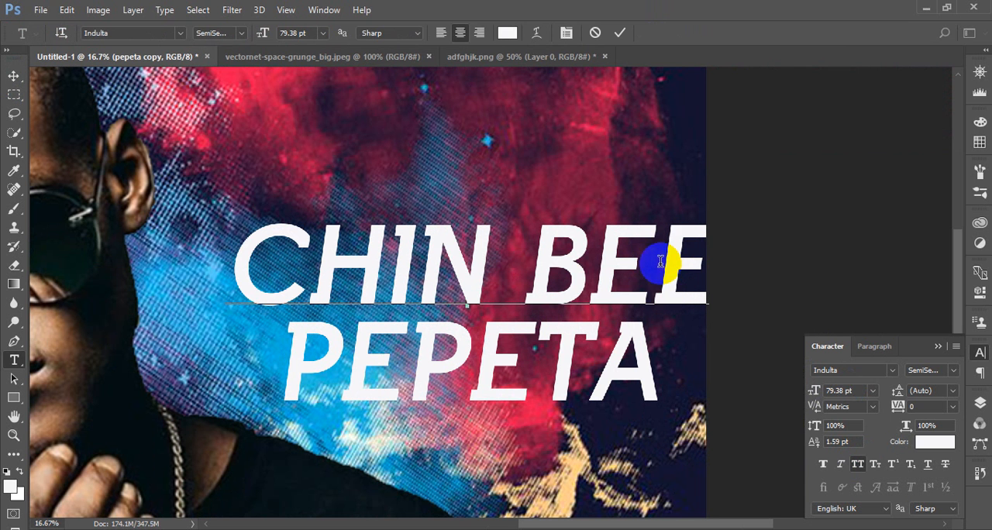
type("S")
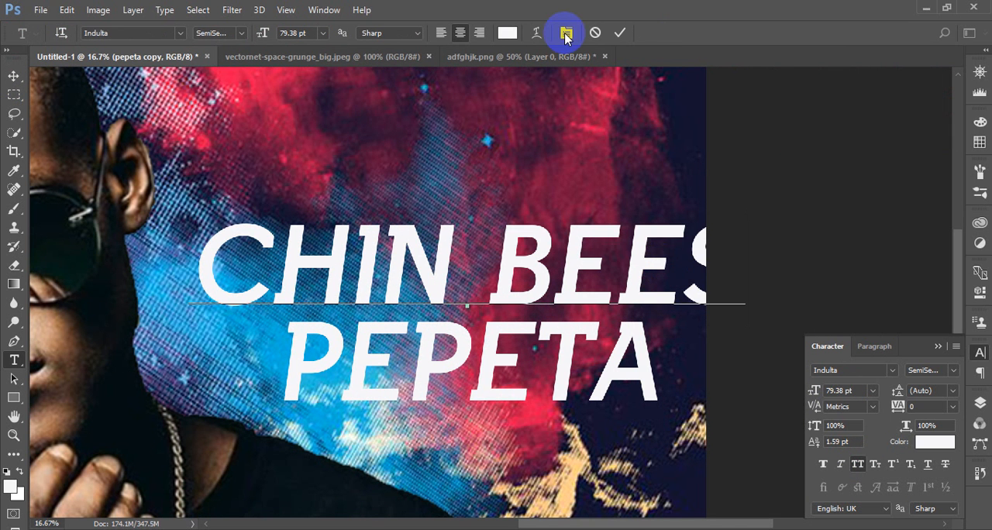
left_click(619, 32)
left_click(25, 78)
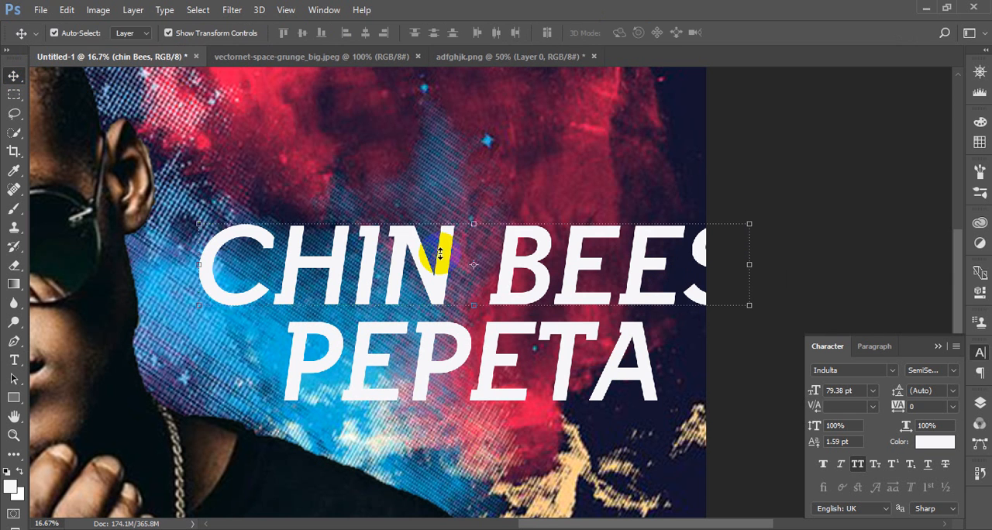
Narrow the CHIN BEES text slightly by pulling its right side inward, keeping its height, and commit each transform
left_click_drag(750, 306, 732, 302)
left_click(643, 33)
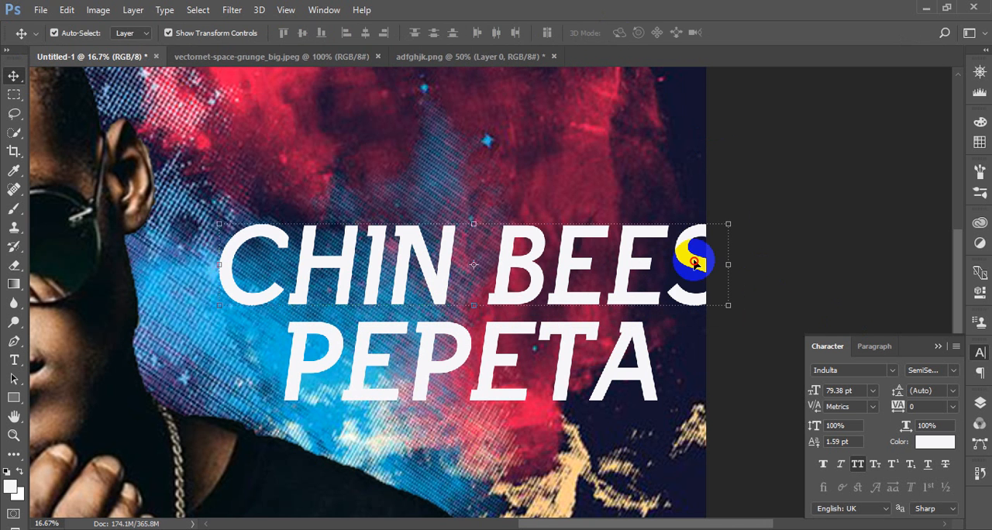
left_click_drag(730, 225, 723, 225)
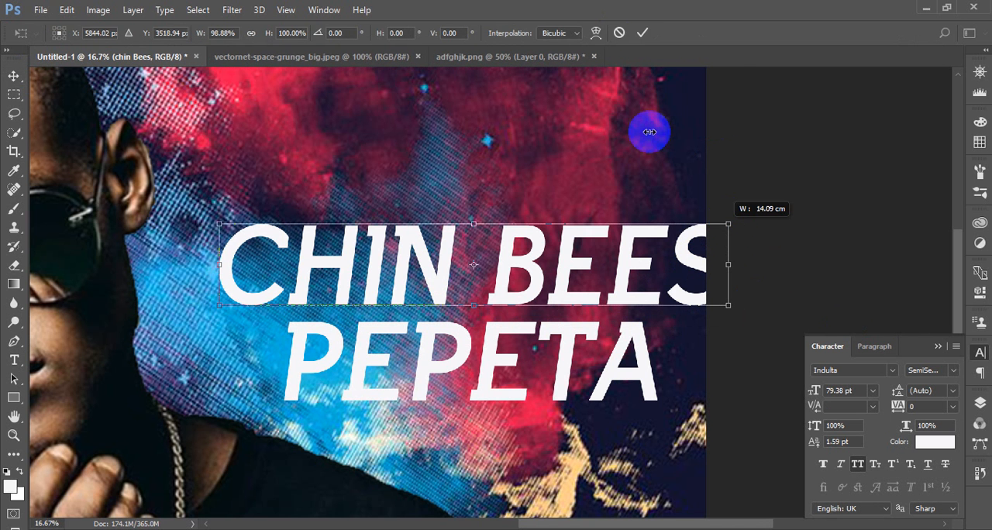
left_click_drag(650, 132, 631, 28)
left_click(643, 34)
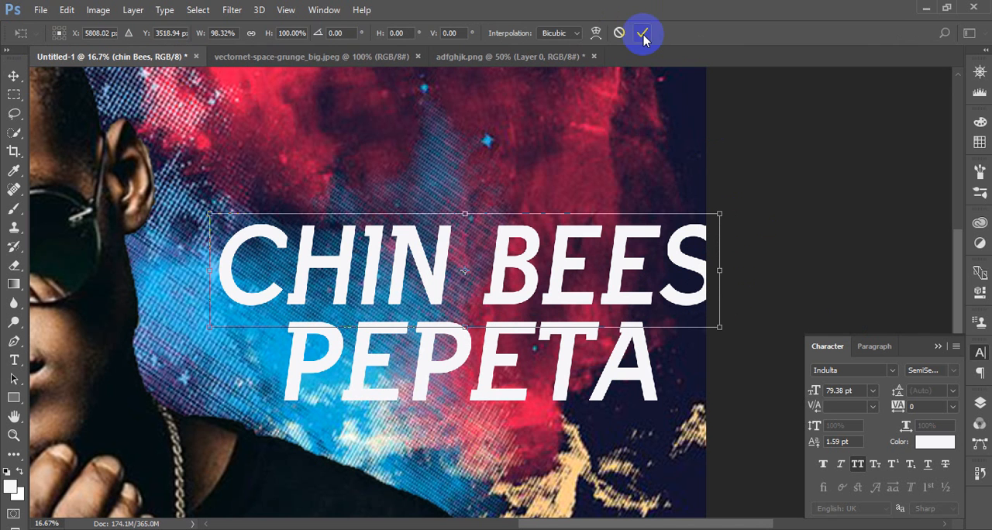
Scale the CHIN BEES text down evenly around its centre to 69.84%, roughly matching PEPETA's width, and commit it
left_click(720, 224)
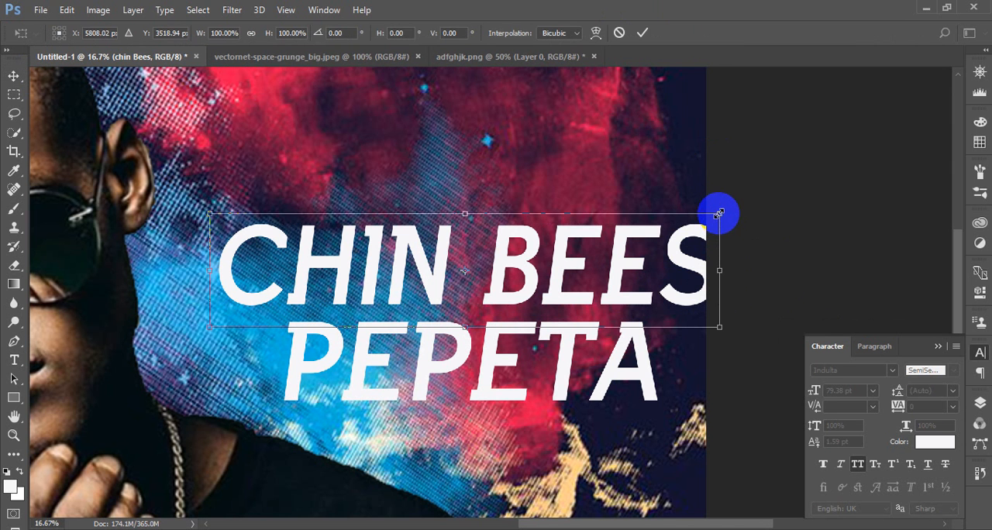
left_click_drag(718, 213, 645, 242)
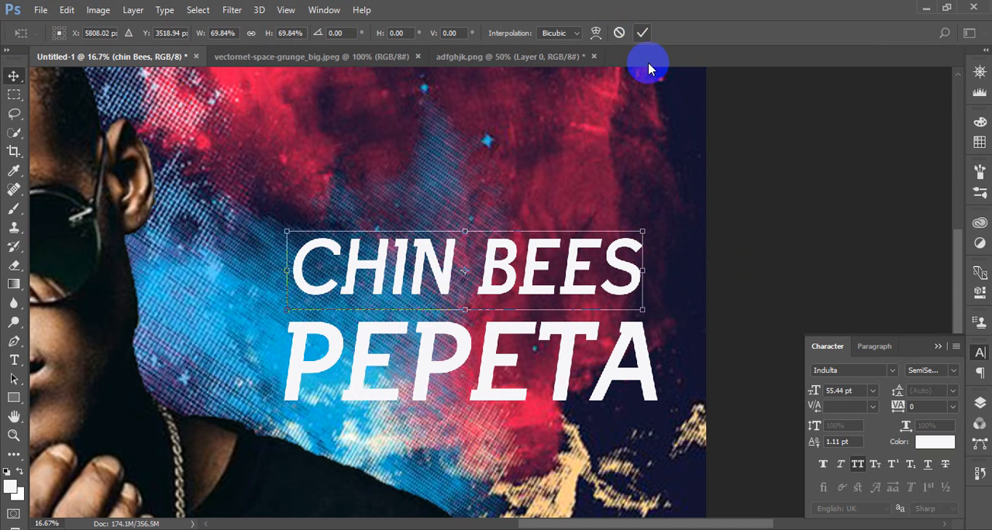
key("Return")
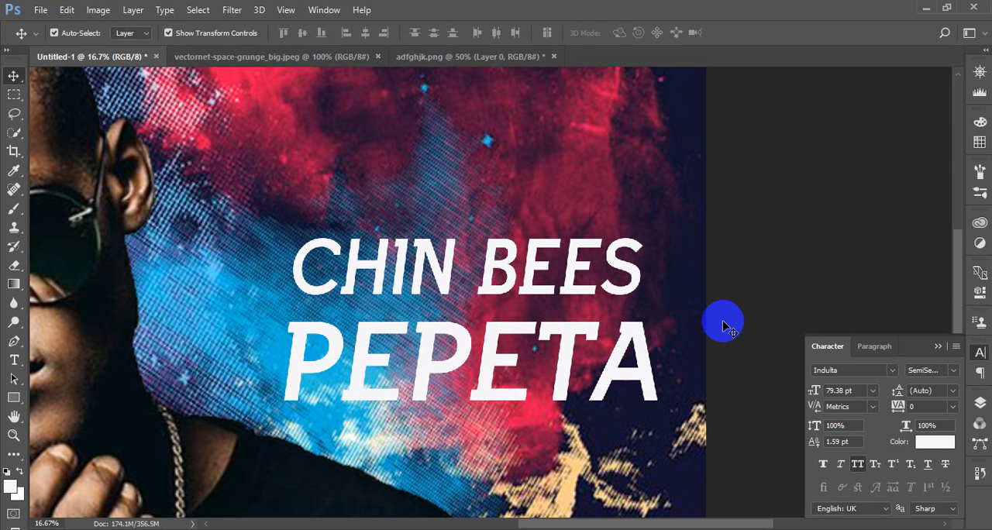
Nudge the PEPETA title up close beneath CHIN BEES and slightly to the left
left_click(630, 357)
key("shift+Up")
key("shift+Up")
key("shift+Up")
key("shift+Up")
key("shift+Up")
key("shift+Up")
key("shift+Up")
key("shift+Up")
key("shift+Up")
key("shift+Up")
key("shift+Up")
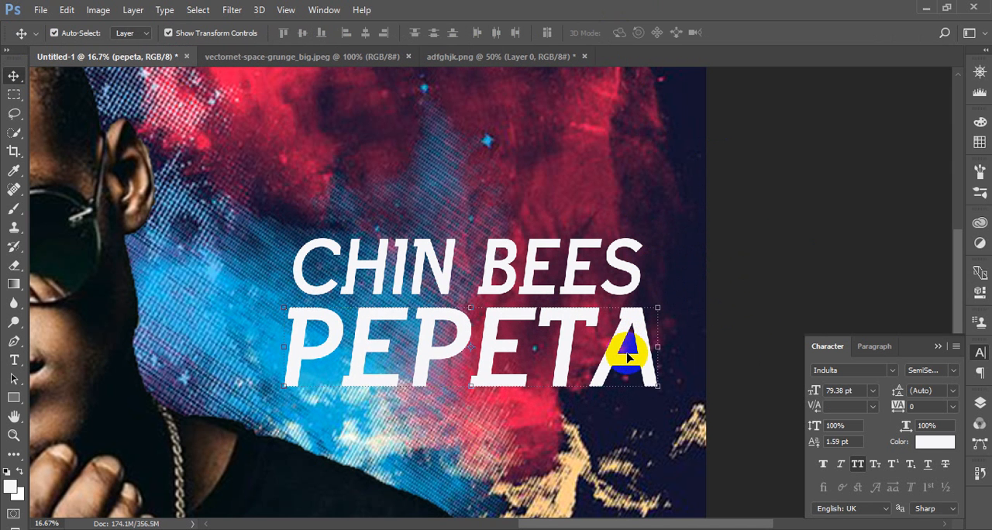
key("shift+Up")
key("shift+Up")
key("shift+Left")
key("shift+Left")
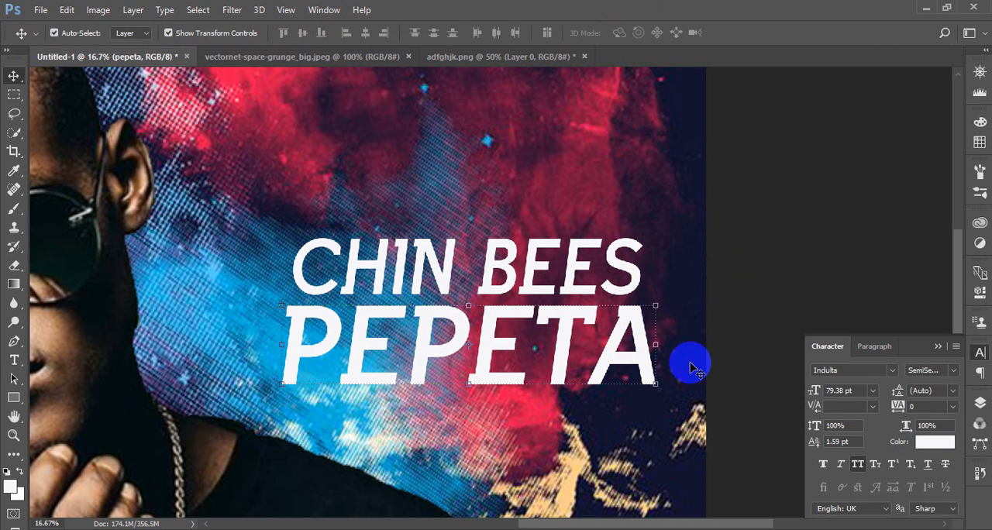
Draw a thin white rectangle about 1452 x 24 px just below the first half of the PEPETA title
key("ctrl+plus")
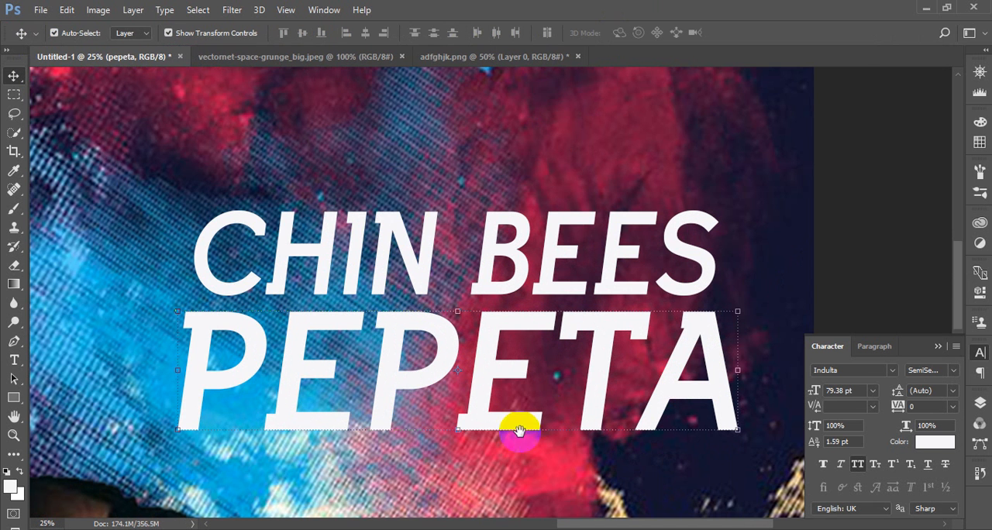
left_click_drag(516, 431, 578, 244)
left_click(13, 396)
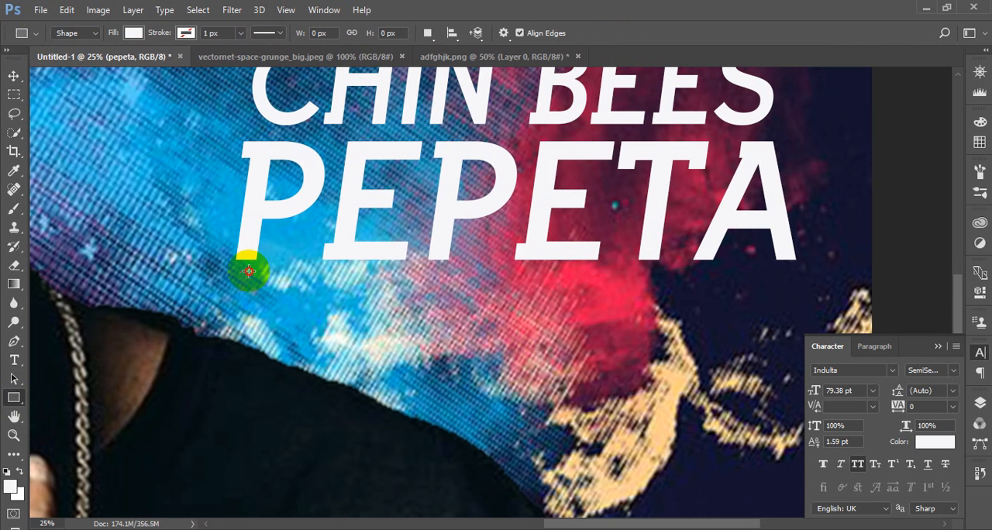
left_click_drag(240, 272, 501, 275)
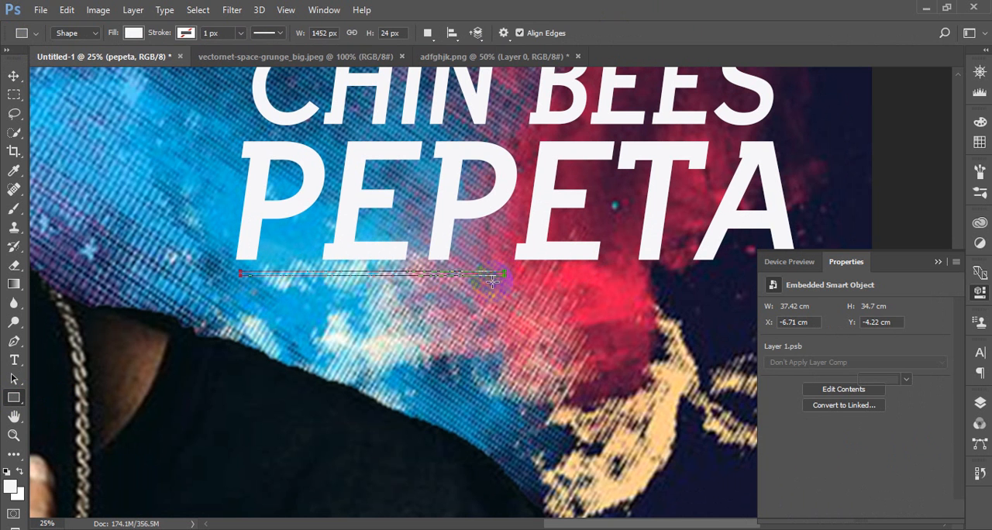
left_click(13, 77)
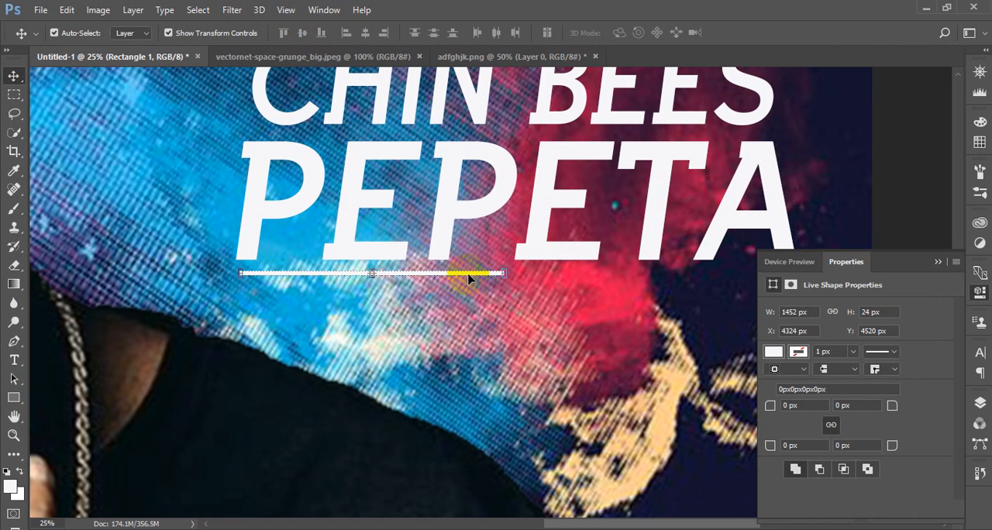
Round all four corners of the white bar below PEPETA to 12 px
key("ctrl+plus")
left_click_drag(229, 346, 372, 357)
key("ctrl+plus")
key("ctrl+plus")
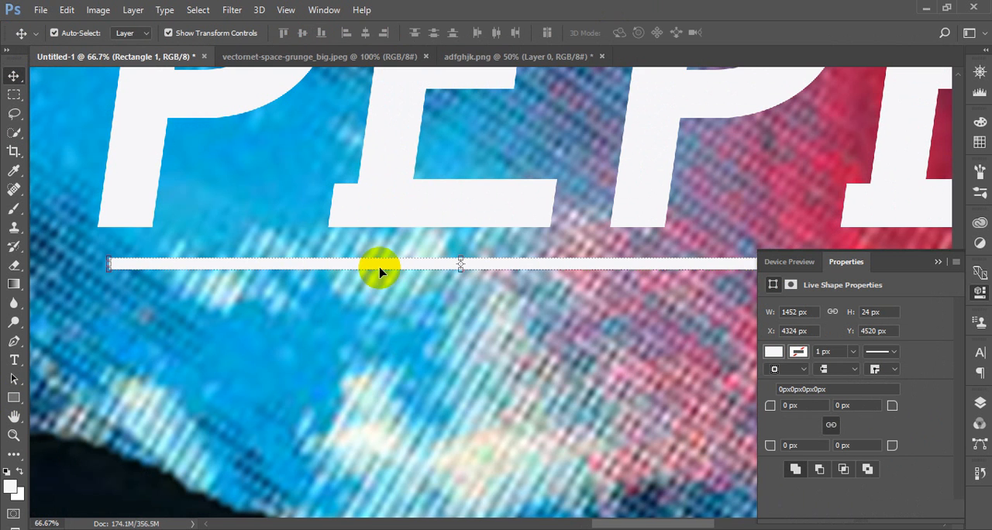
left_click_drag(784, 407, 841, 409)
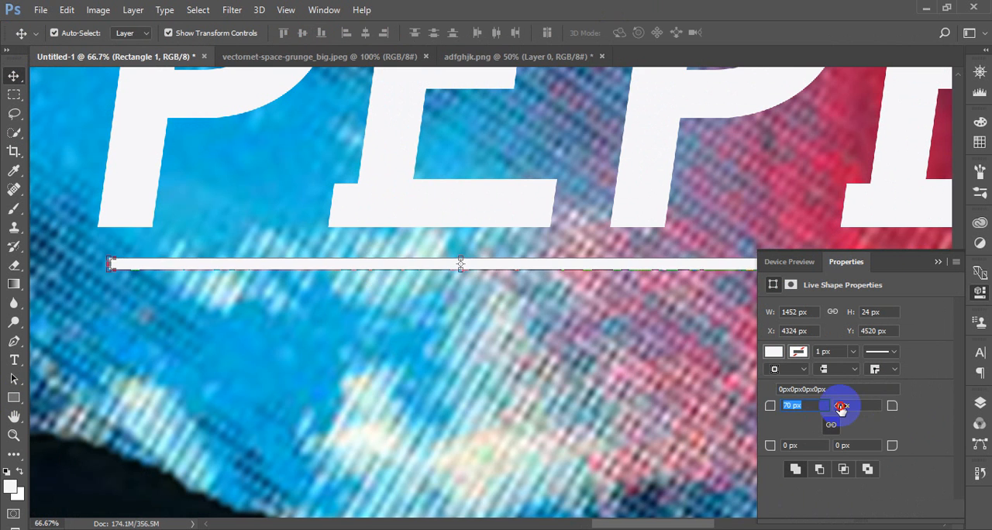
type("12")
key("Return")
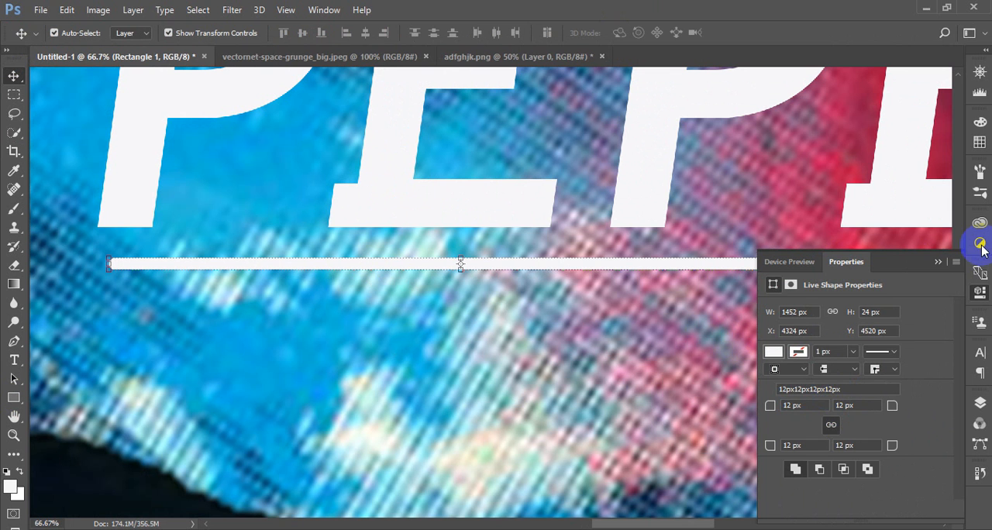
left_click(938, 261)
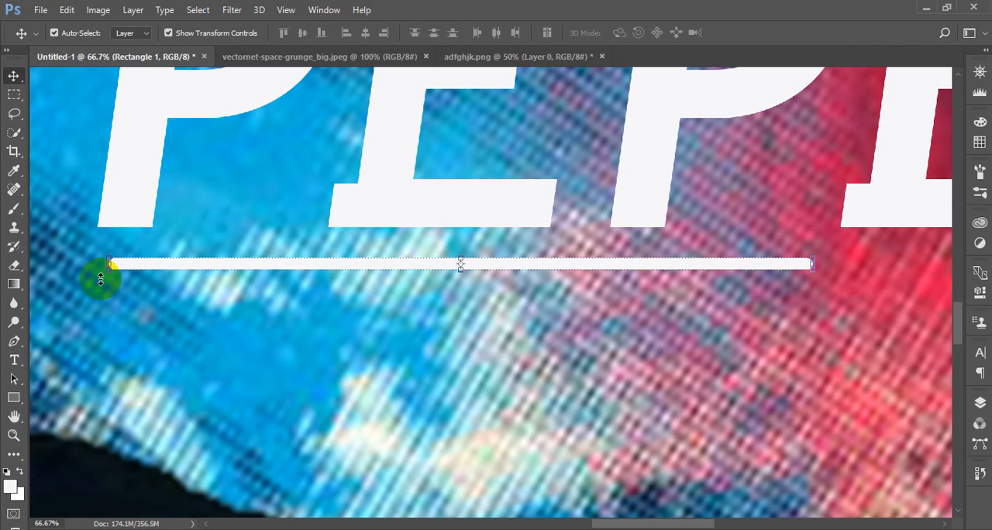
Try to reshape the bar as a regular path by spreading its left end points and pulling its right end inward
right_click(15, 76)
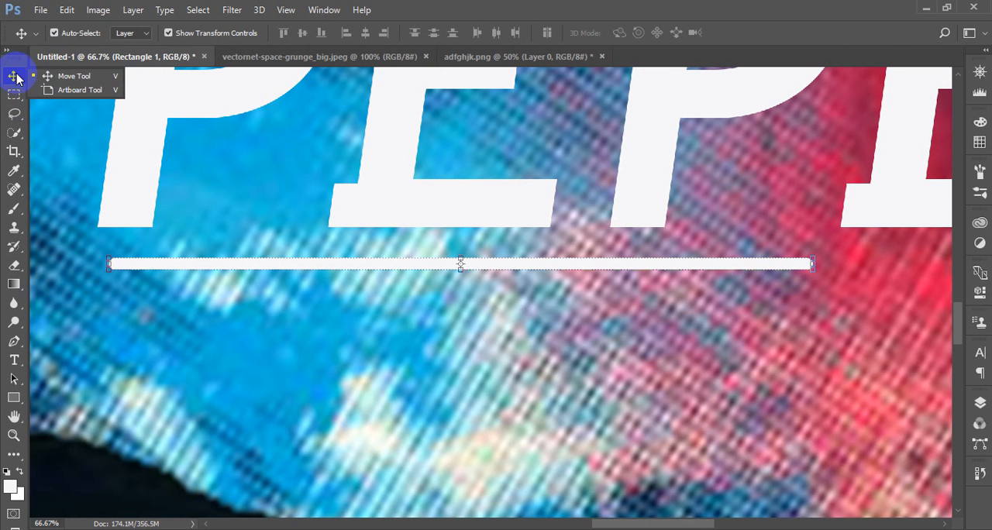
left_click(46, 78)
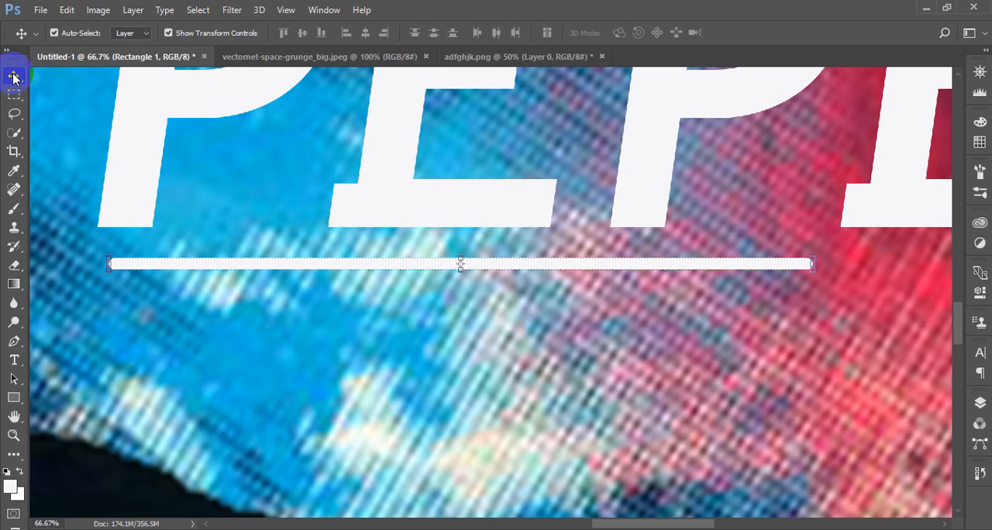
right_click(13, 77)
left_click(13, 378)
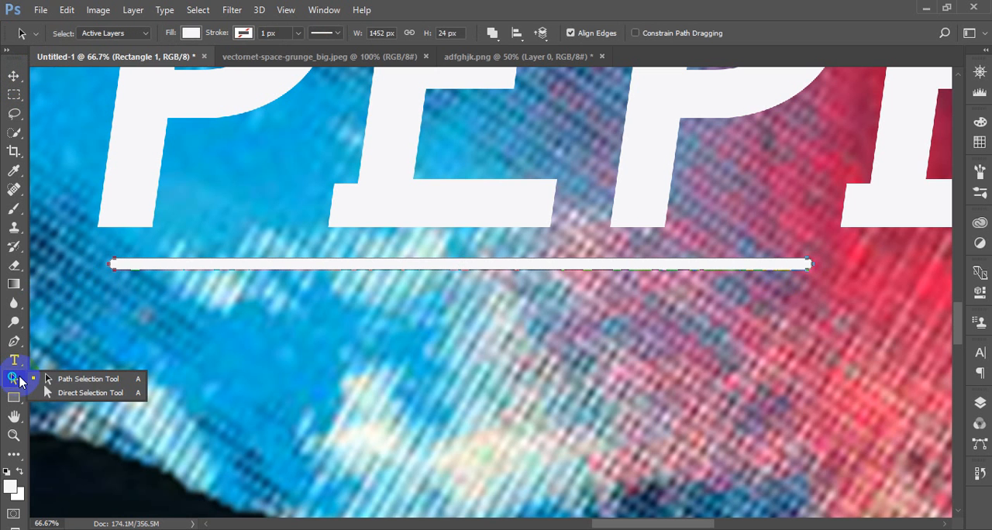
left_click(78, 379)
left_click(113, 266)
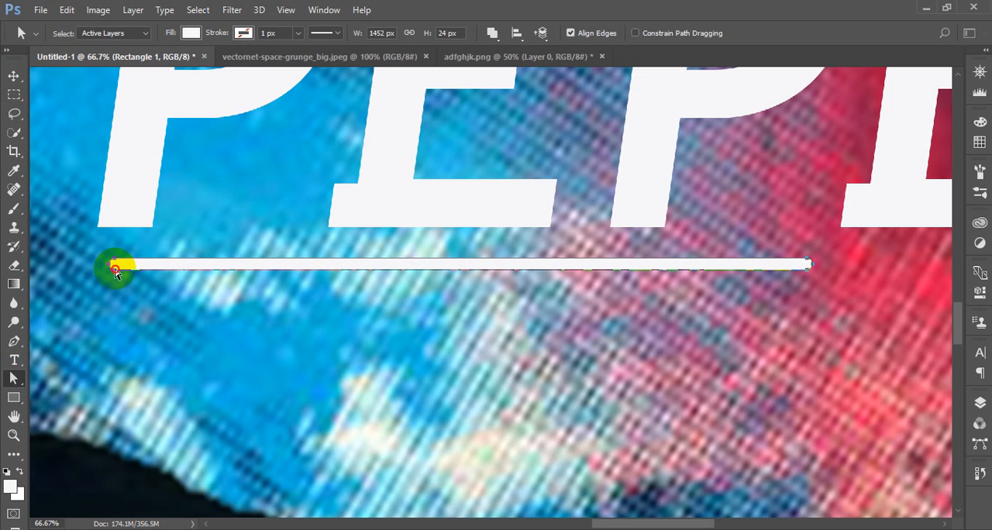
left_click_drag(116, 269, 105, 289)
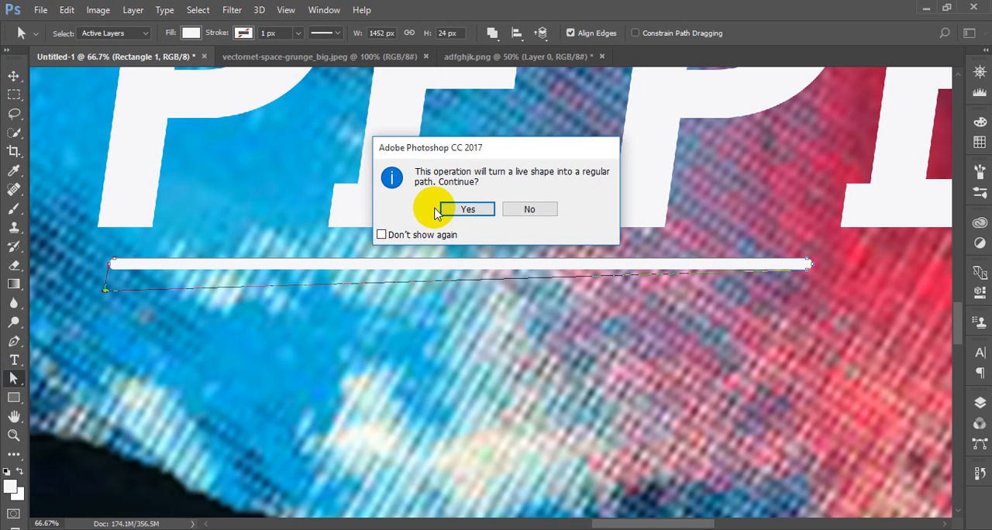
left_click(383, 233)
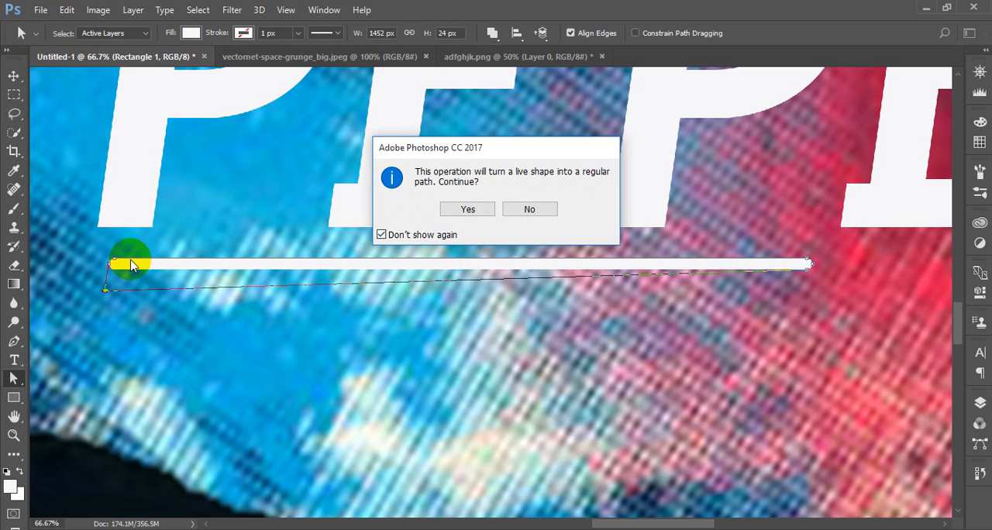
left_click(468, 208)
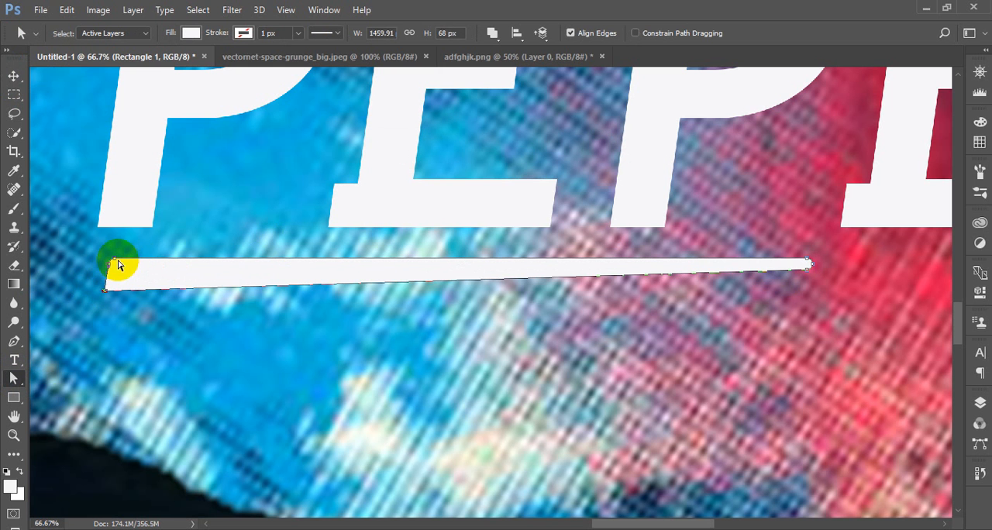
left_click_drag(110, 262, 109, 238)
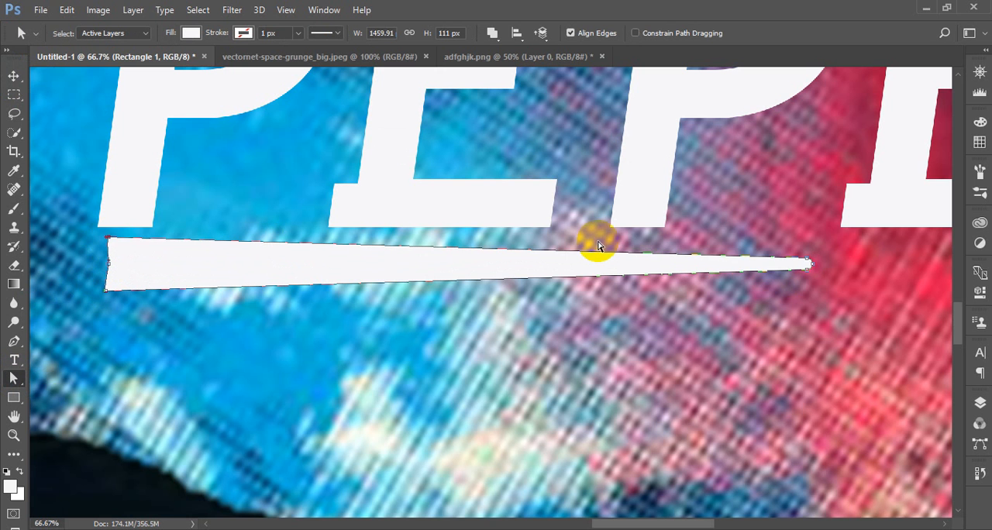
left_click(811, 265)
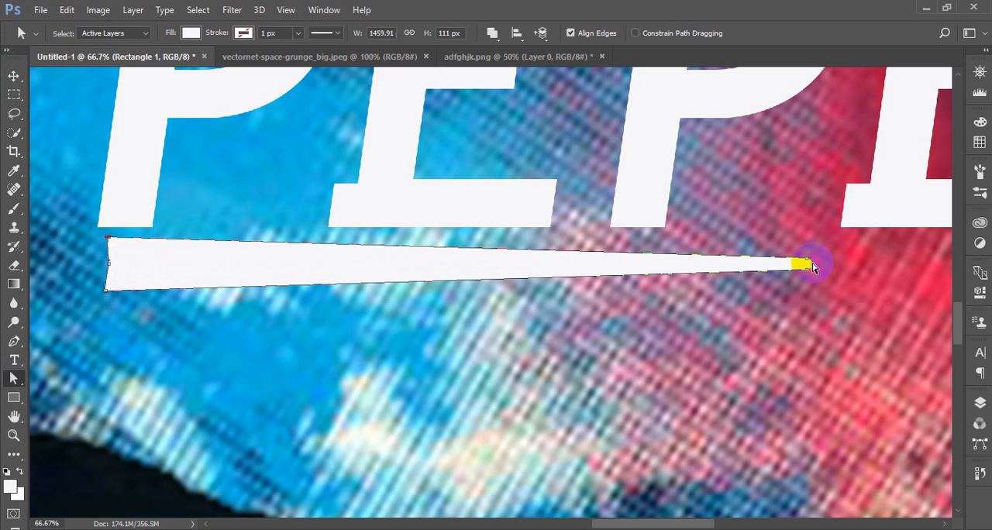
left_click_drag(812, 266, 658, 266)
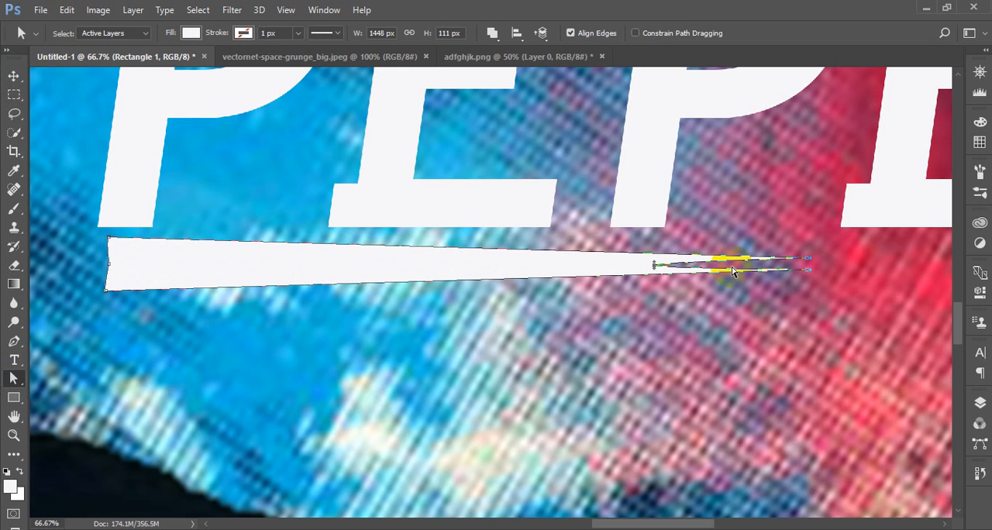
Delete the reshaped bar's left end points and the rest of its path
left_click_drag(87, 254, 220, 306)
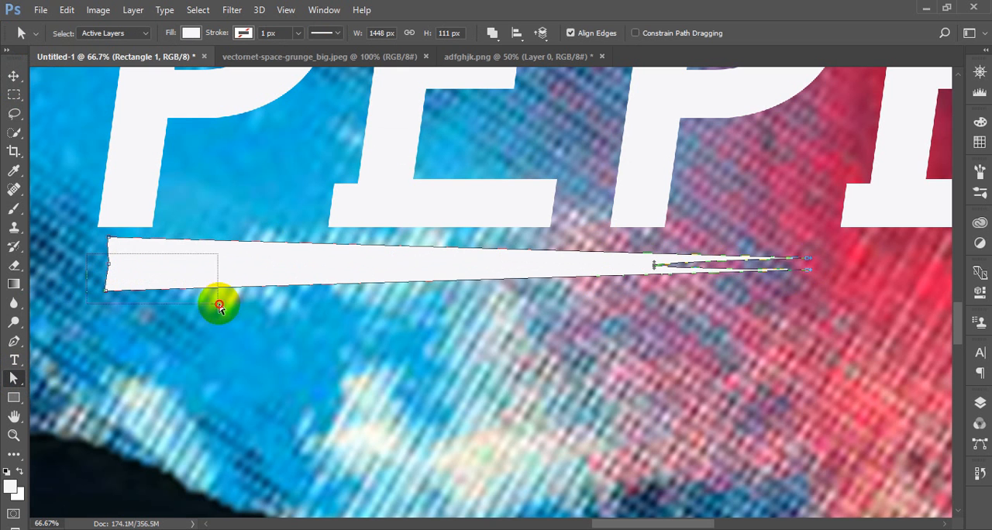
key("Delete")
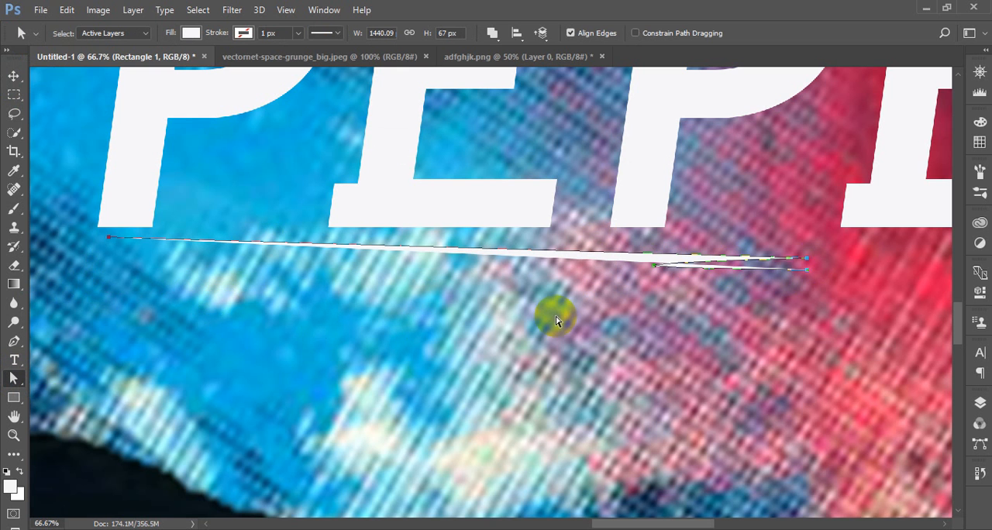
left_click(671, 257)
key("Delete")
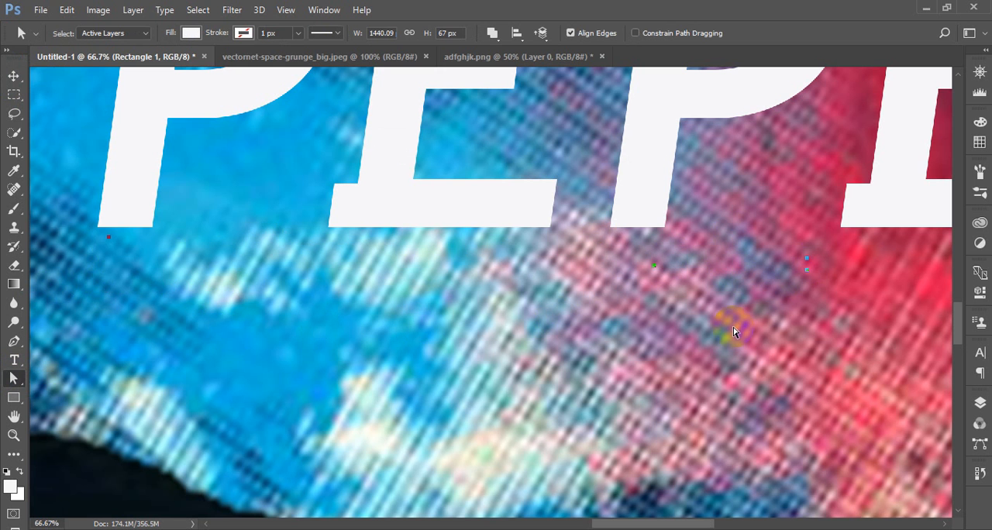
Draw a thin white rectangle about 3075 x 13 px as an underline spanning the full width of PEPETA
left_click(13, 397)
left_click_drag(116, 248, 781, 245)
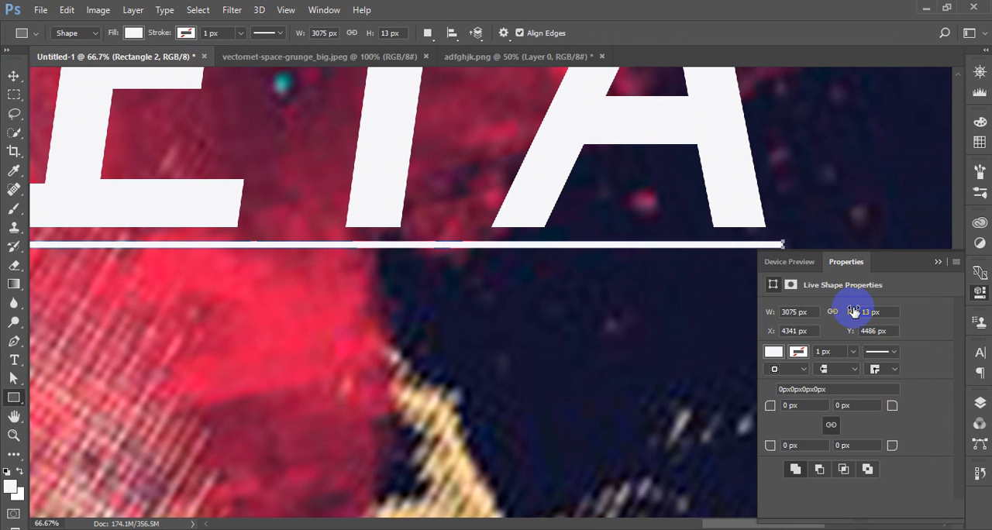
left_click(938, 263)
Draw a white circle about 47 px across with the Ellipse tool, just past the underline's right end
right_click(14, 401)
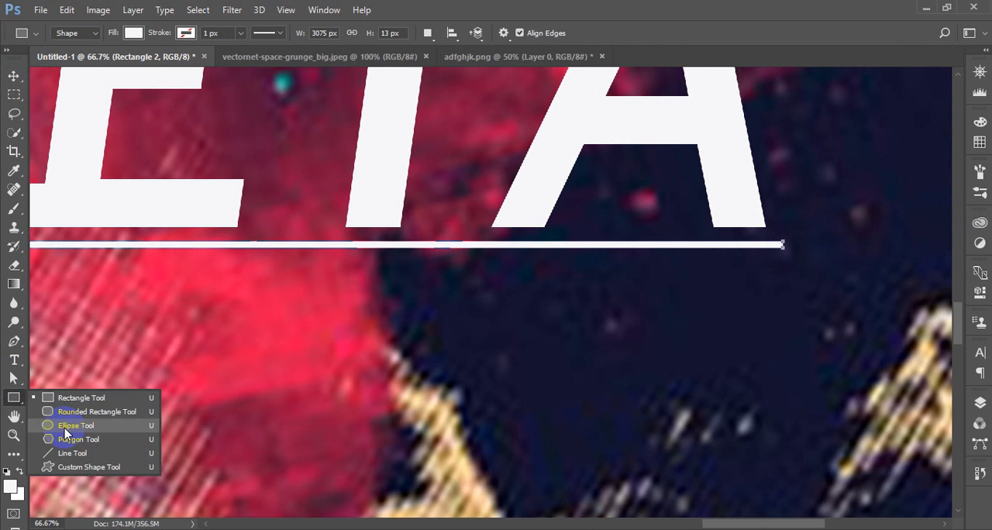
left_click(85, 411)
right_click(13, 396)
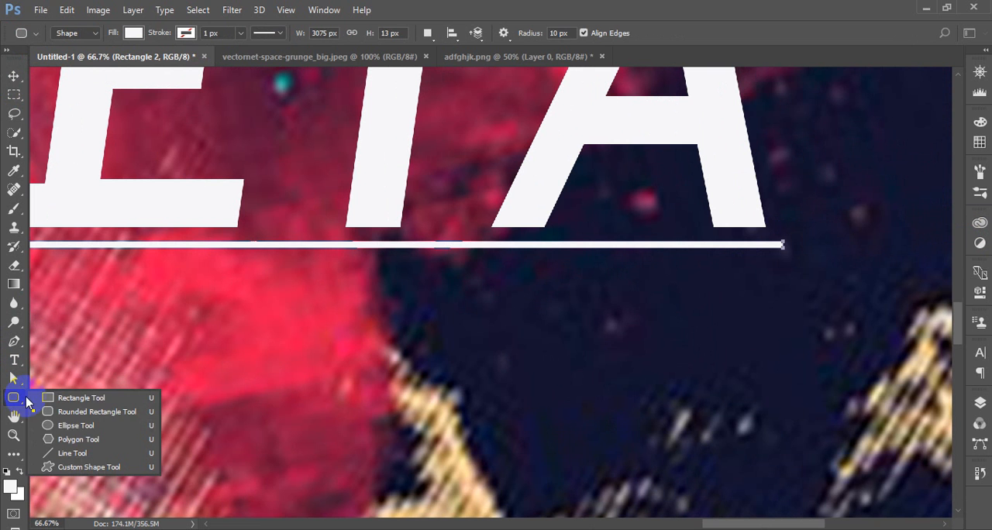
left_click(77, 427)
left_click_drag(790, 236, 802, 258)
Move the white circle onto the underline's right end, vertically centred on the line
left_click(14, 75)
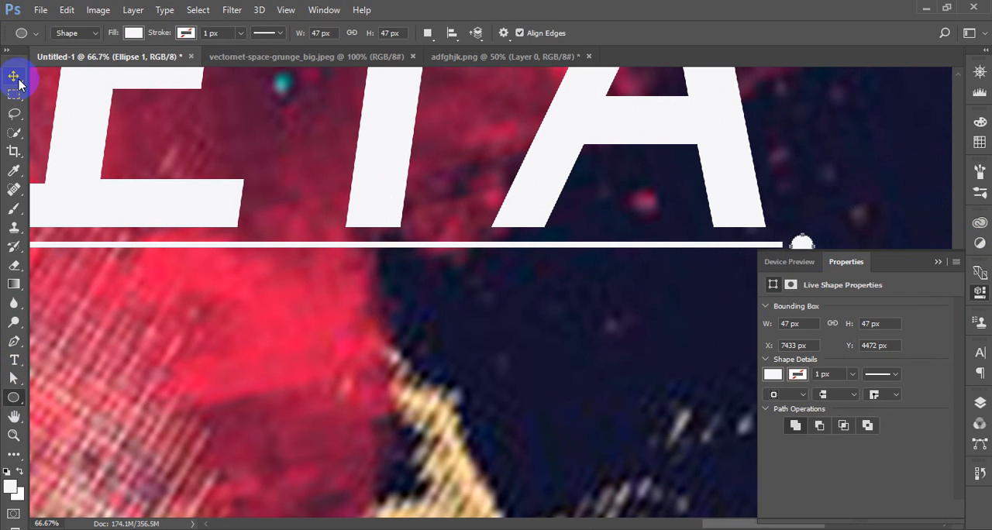
left_click(936, 261)
left_click(803, 248)
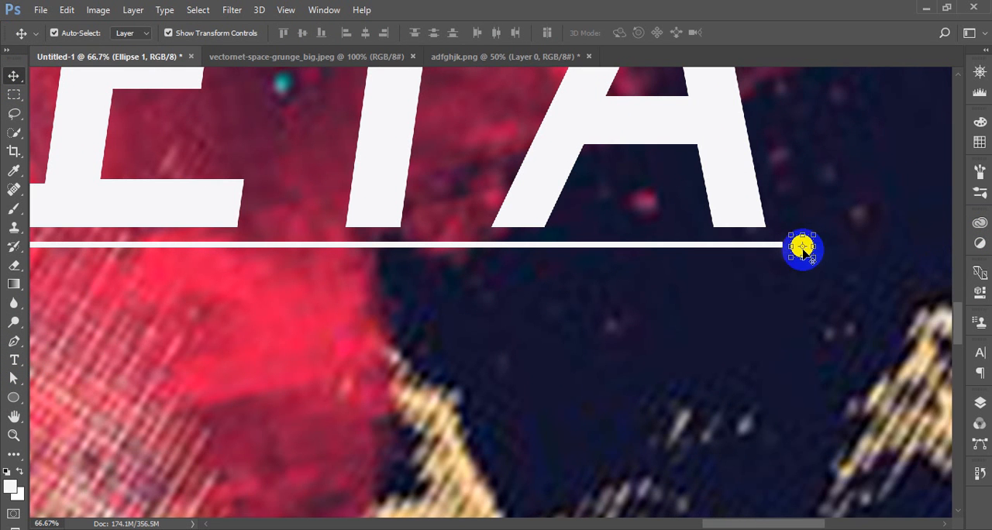
key("ctrl+plus")
left_click_drag(870, 261, 540, 305)
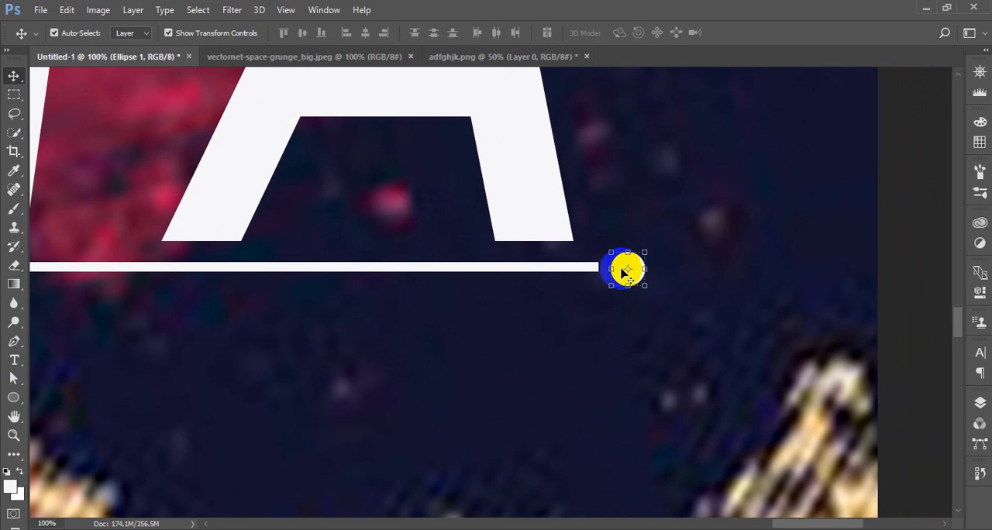
left_click(704, 292)
left_click_drag(627, 270, 609, 268)
left_click_drag(451, 342, 709, 337)
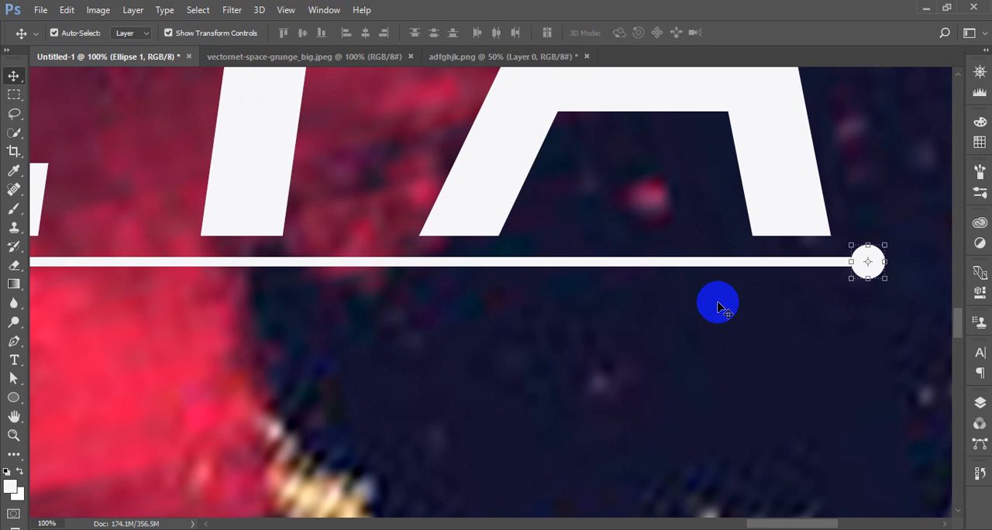
Duplicate the circle and place the copy just beyond the underline's left end, level with the line
key("ctrl+j")
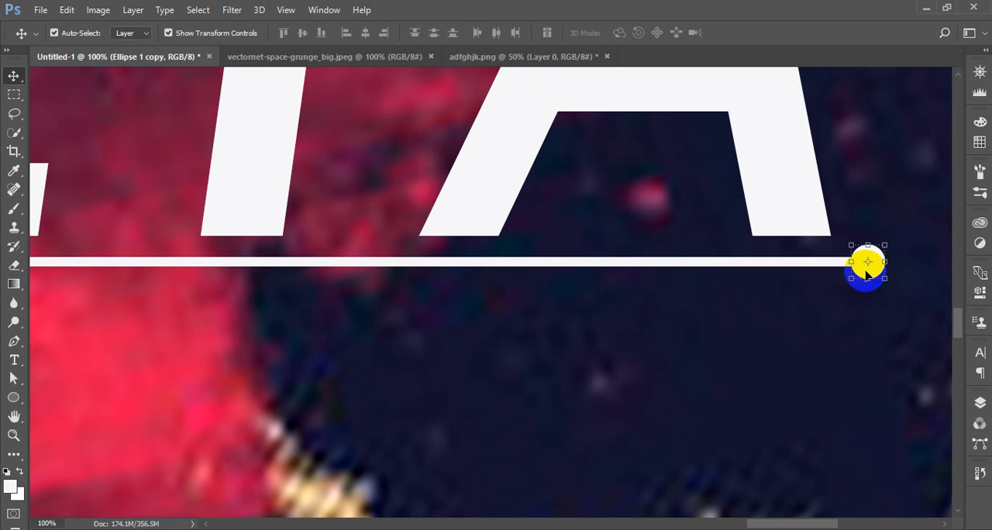
left_click_drag(880, 273, 85, 284)
left_click_drag(137, 334, 937, 318)
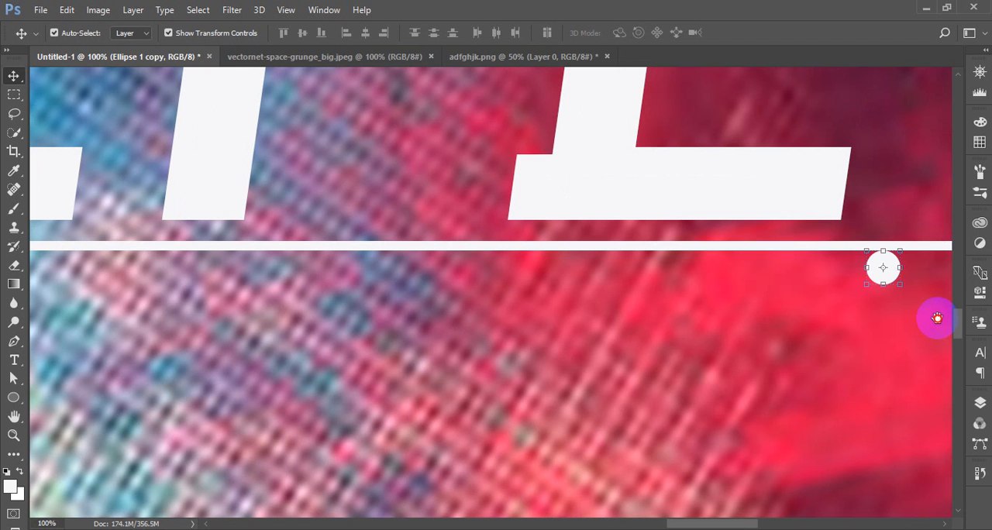
left_click_drag(883, 268, 115, 290)
left_click_drag(222, 317, 670, 356)
left_click_drag(562, 330, 112, 318)
left_click_drag(226, 343, 796, 362)
left_click_drag(677, 337, 365, 300)
Stretch the underline's left end outward with Free Transform until it slightly overlaps the left circle
left_click(445, 304)
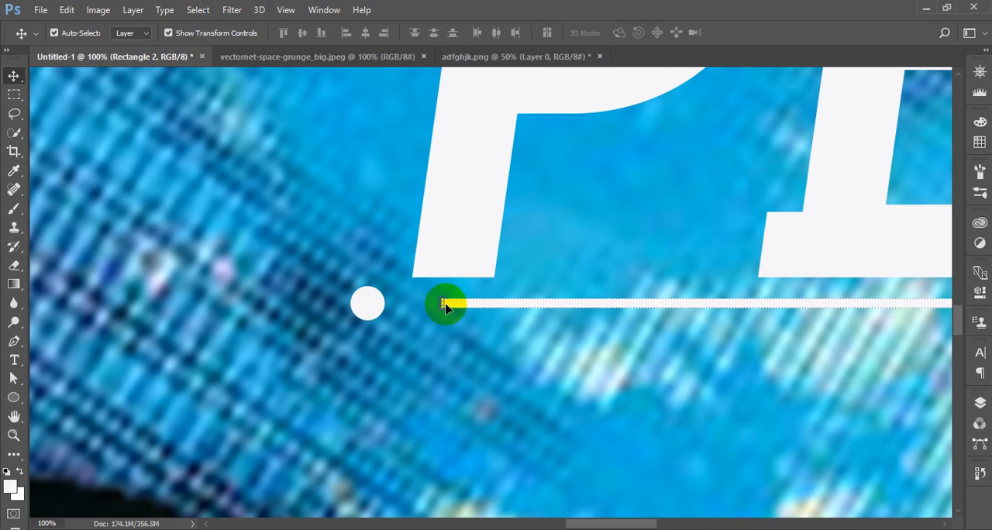
key("ctrl+t")
left_click_drag(446, 304, 380, 303)
left_click(642, 32)
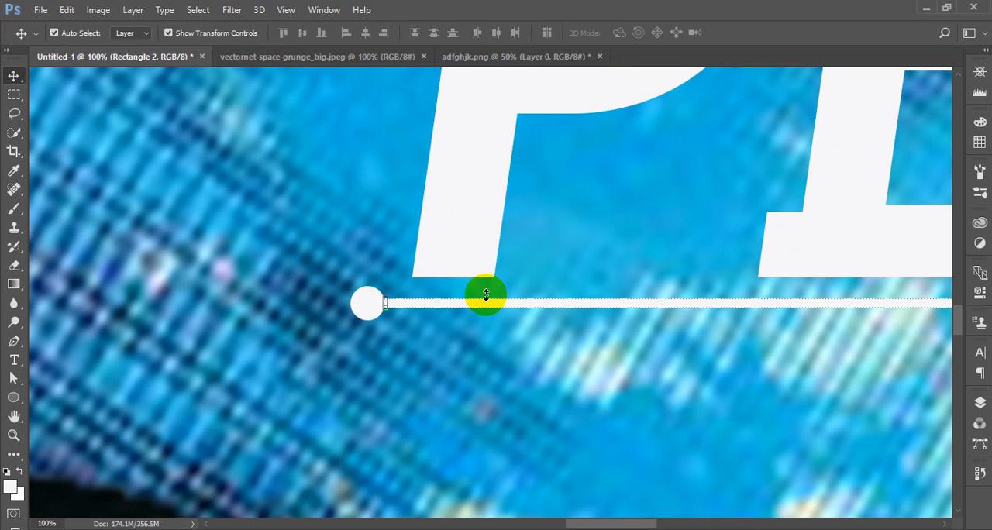
left_click(503, 334)
left_click(394, 303)
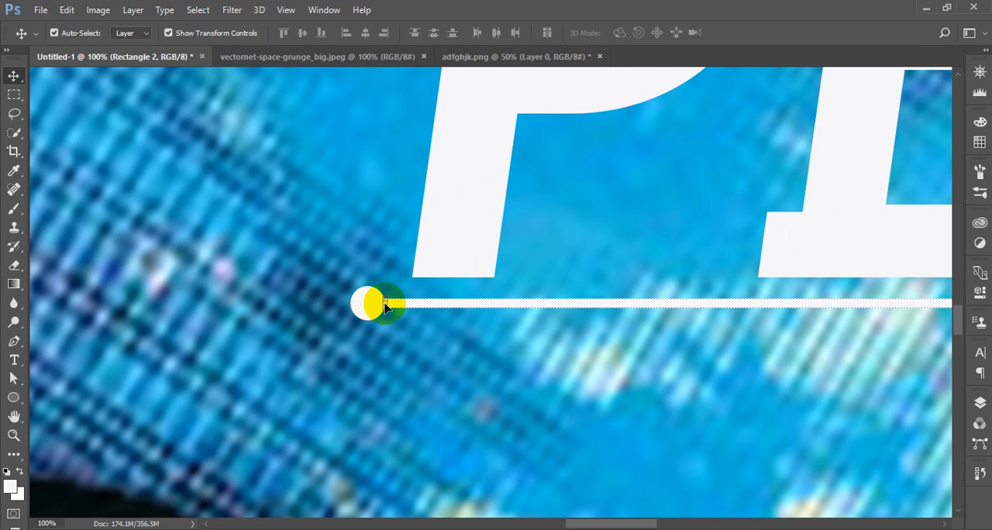
key("ctrl+t")
left_click_drag(377, 299, 370, 301)
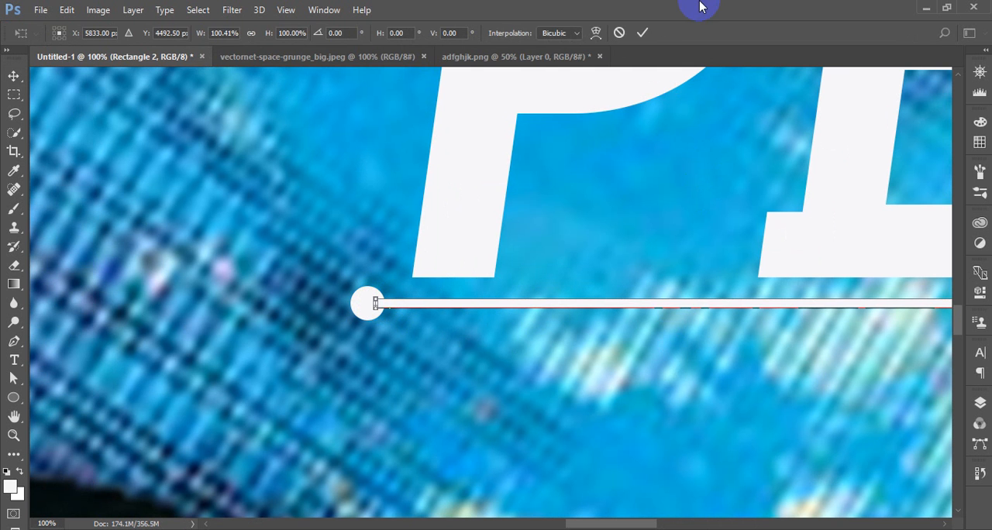
left_click(642, 33)
left_click(676, 367)
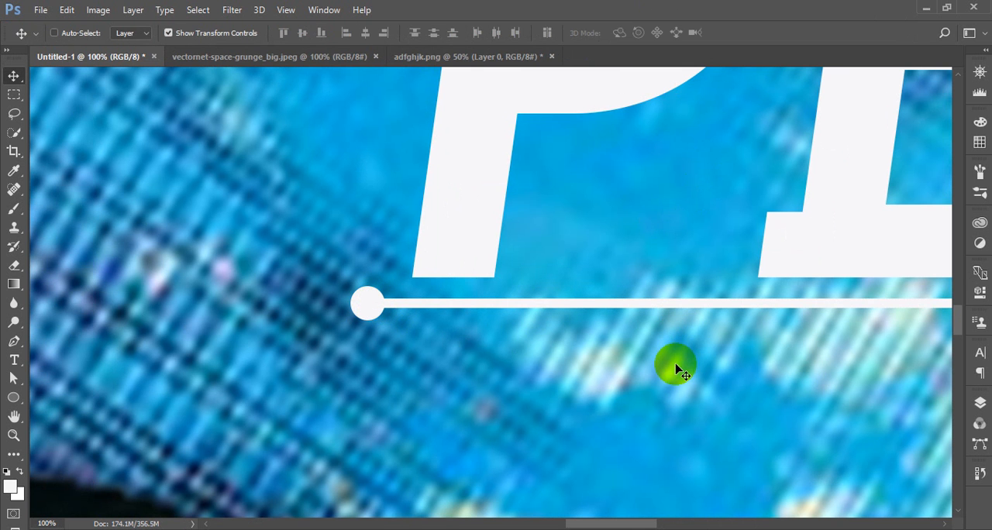
Open the blending options of the PEPETA text layer, keeping the title in view beside the dialog
key("ctrl+0")
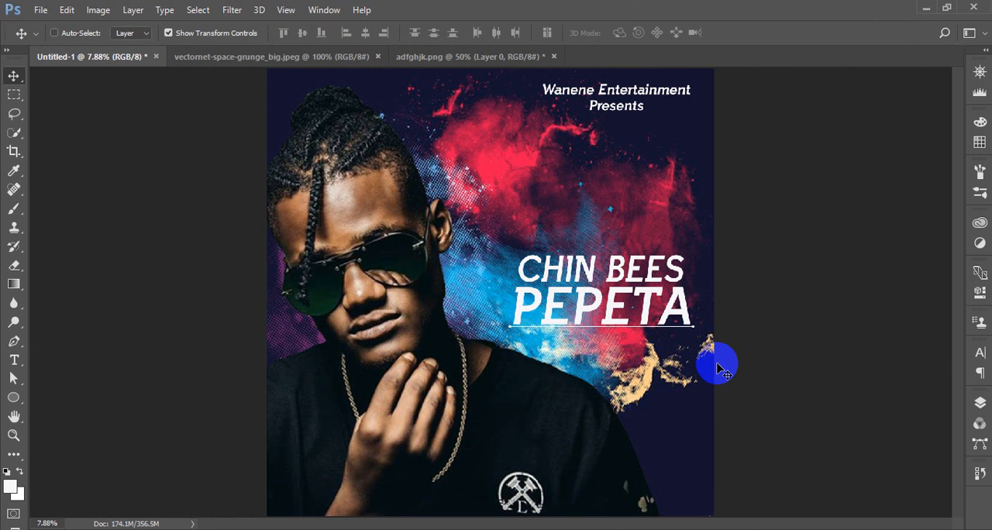
key("ctrl+plus")
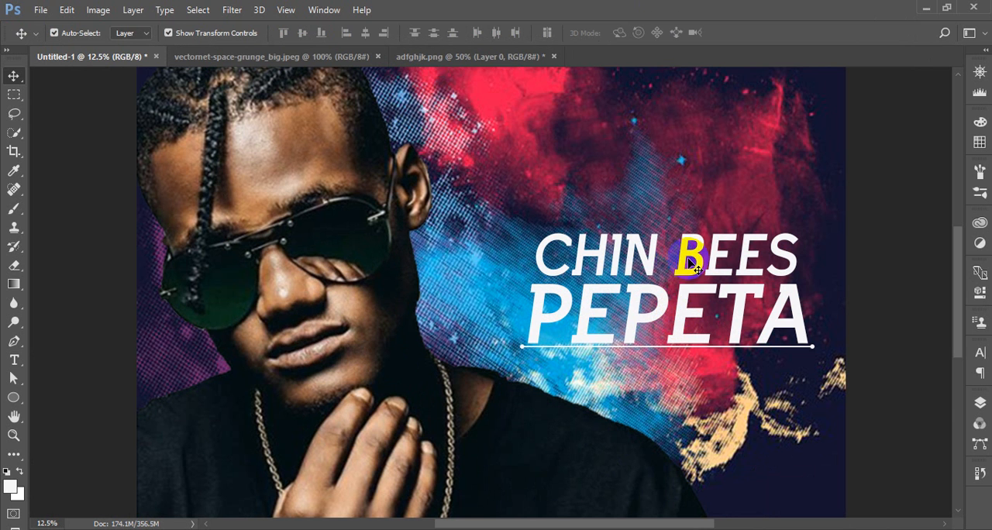
left_click(694, 302)
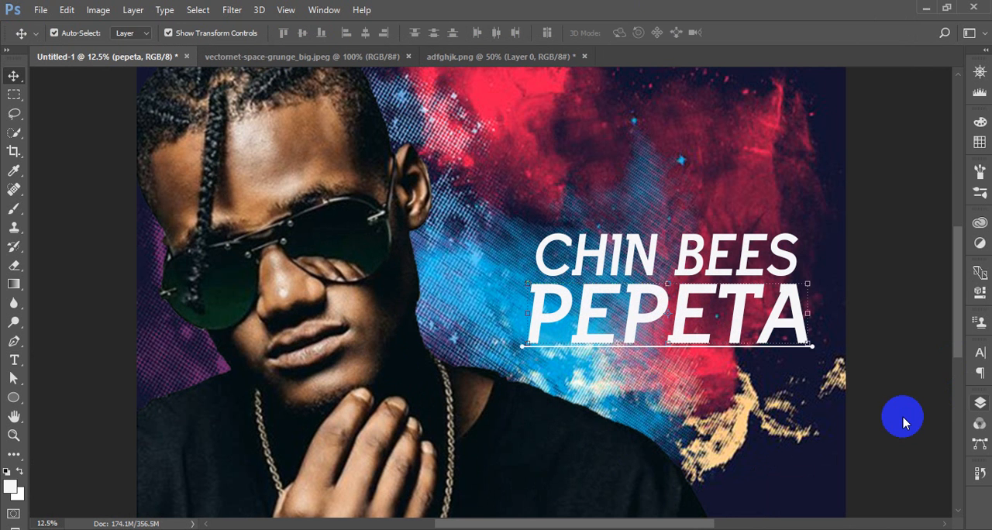
left_click(979, 403)
left_click(841, 509)
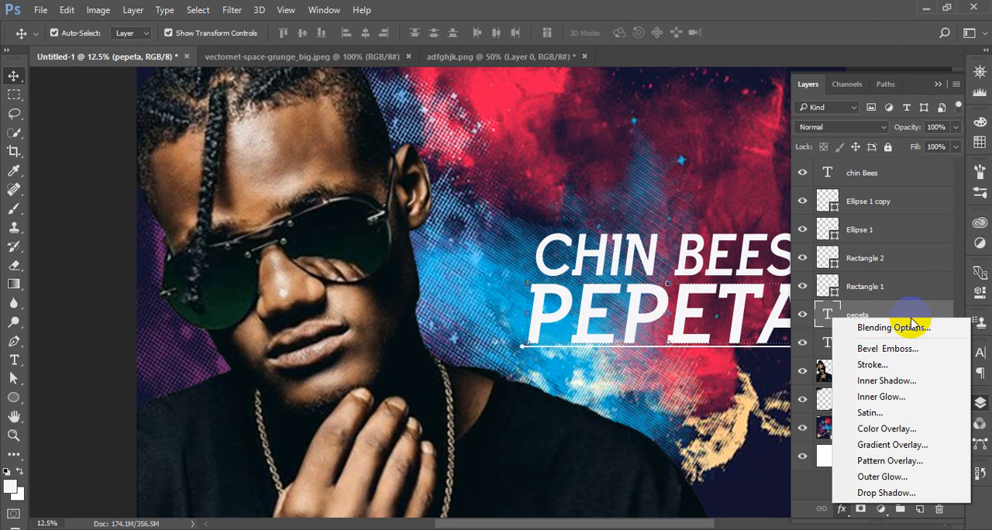
left_click(910, 329)
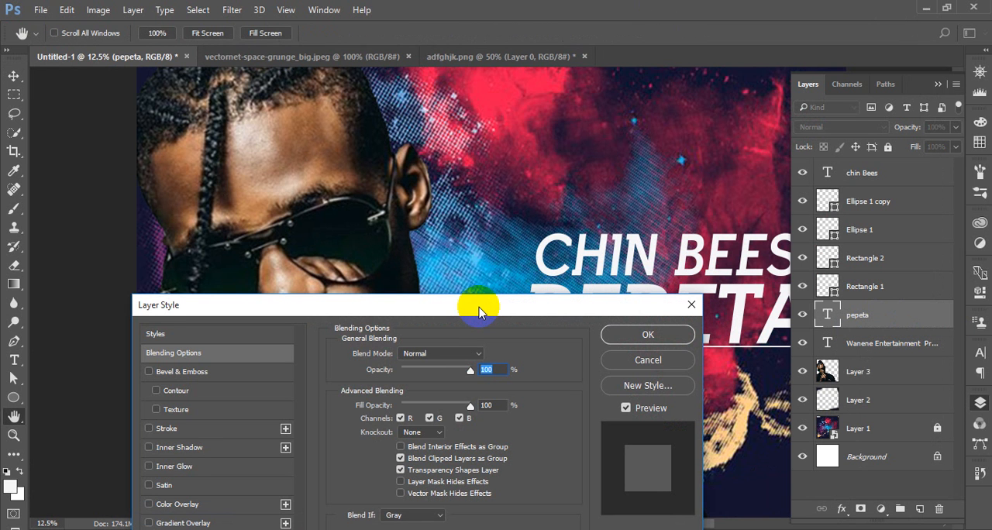
left_click_drag(478, 312, 356, 156)
left_click_drag(333, 37, 334, 39)
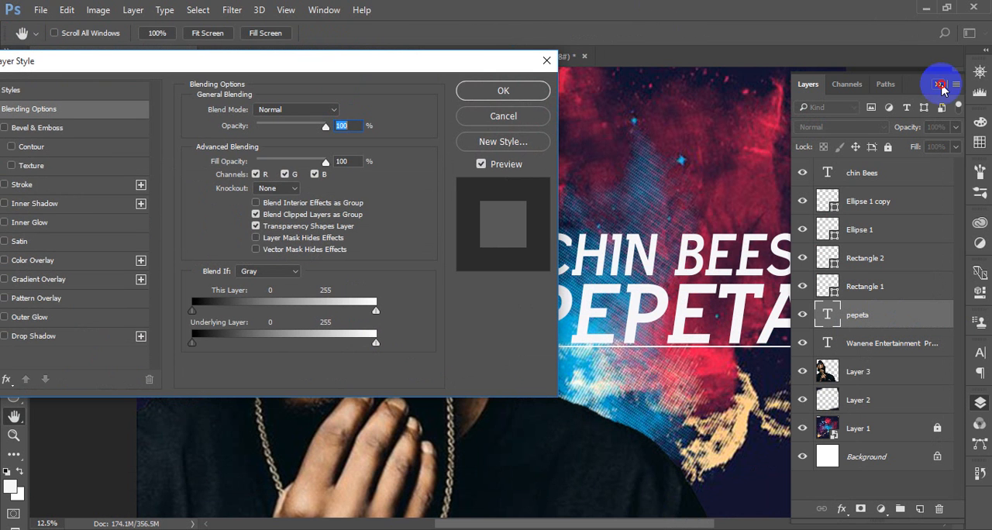
left_click(939, 84)
left_click_drag(454, 62, 426, 38)
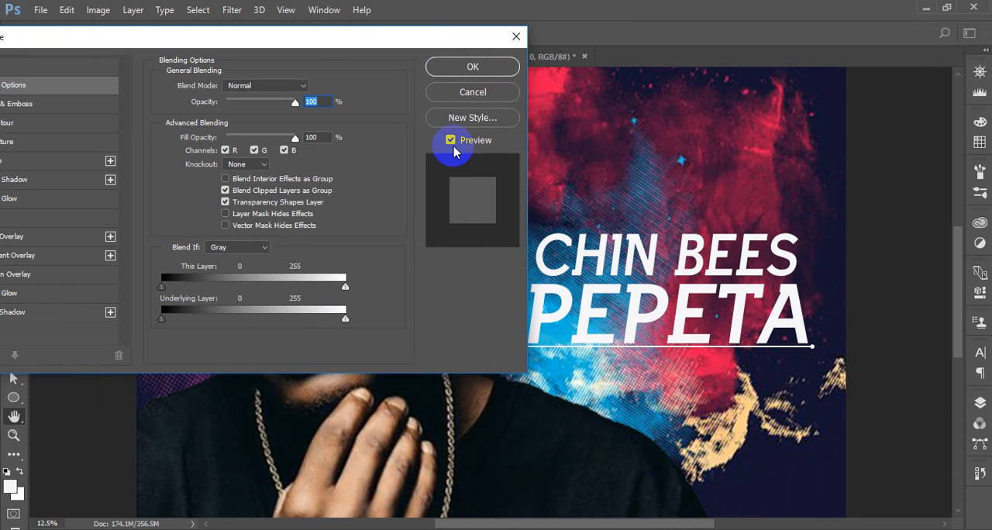
left_click_drag(673, 518, 642, 517)
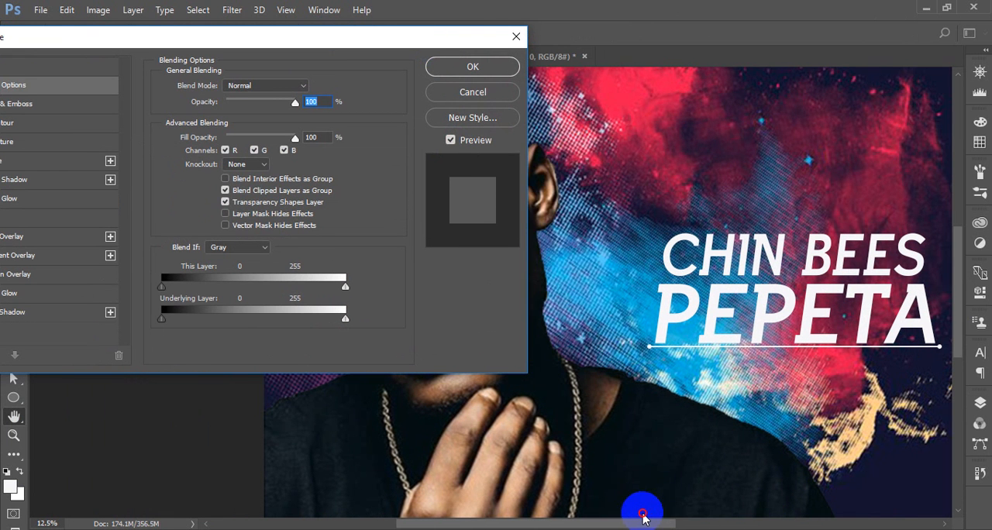
left_click_drag(282, 39, 397, 35)
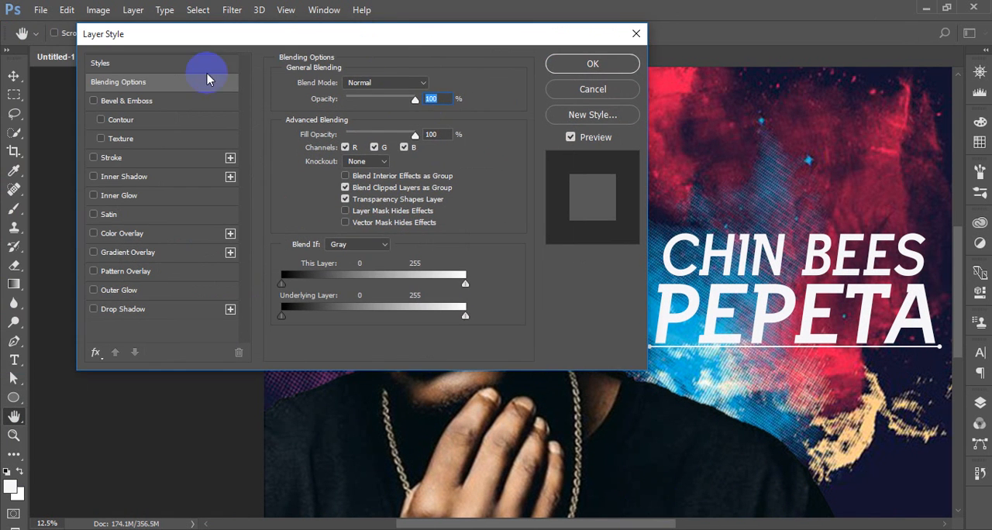
Apply the preset layer style with a dark blue gradient, white stroke and drop shadow to PEPETA
left_click(171, 66)
left_click(351, 145)
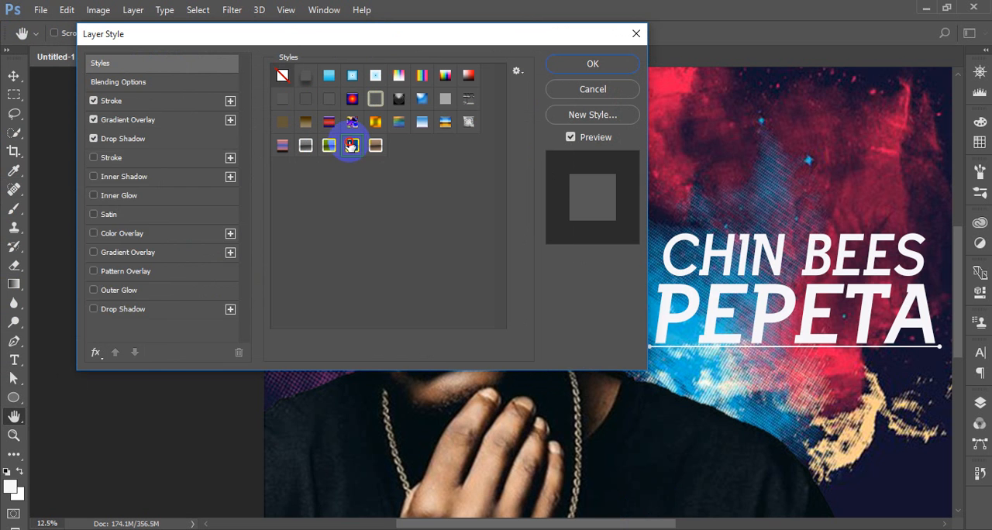
left_click(375, 145)
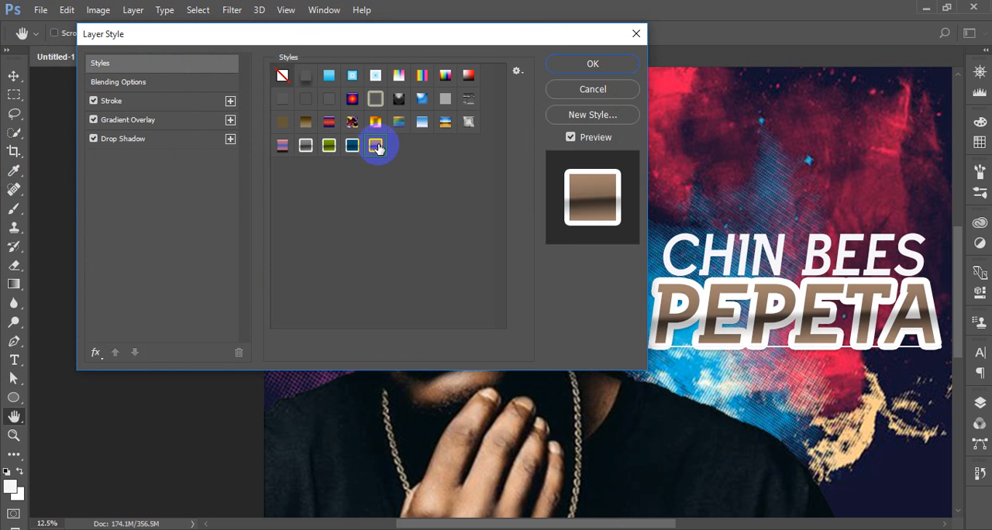
left_click(352, 145)
Change PEPETA's gradient overlay to the preset running from near-black to rust brown
left_click(128, 120)
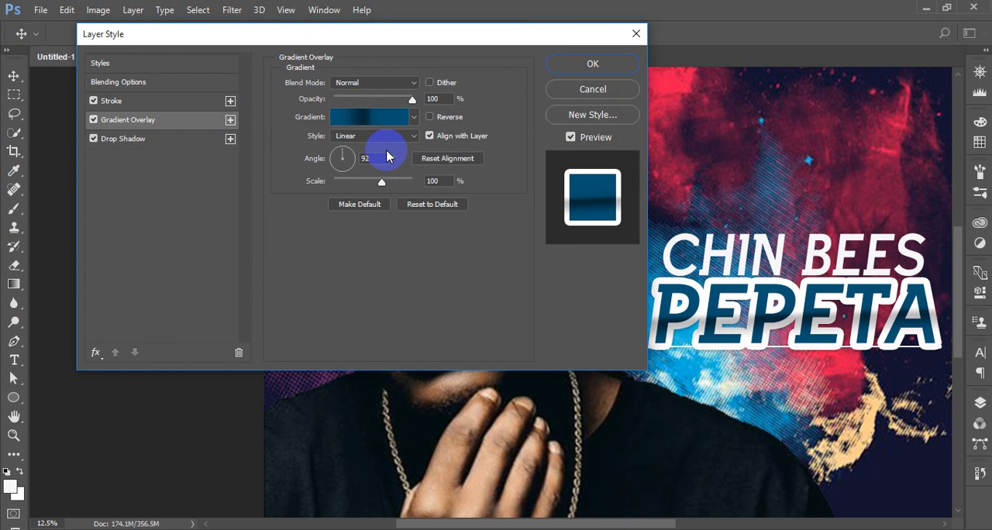
left_click(414, 116)
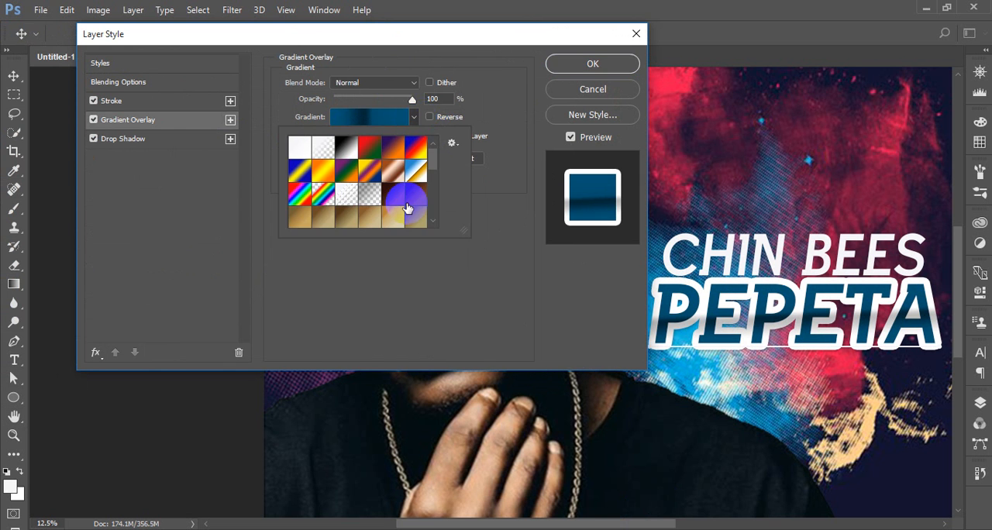
left_click(398, 200)
scroll(397, 198, "down", 5)
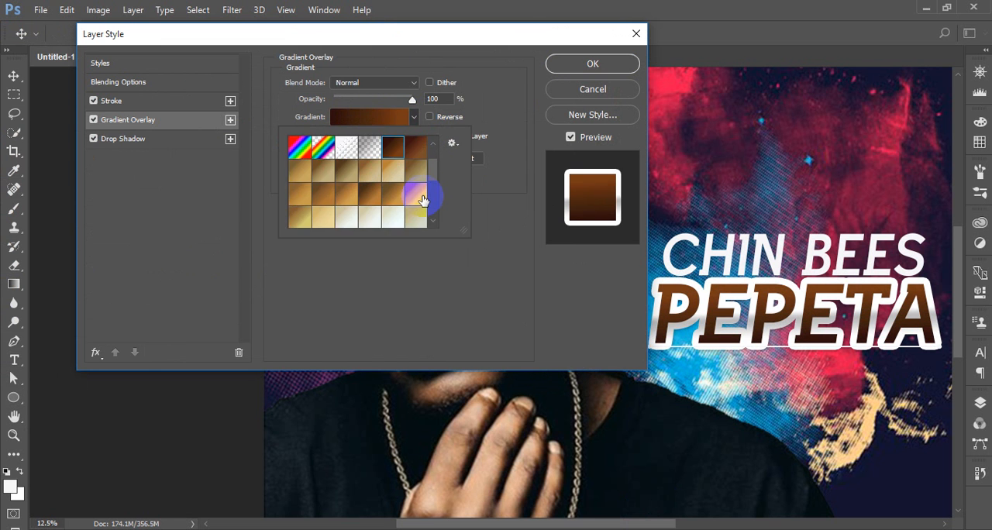
left_click(394, 176)
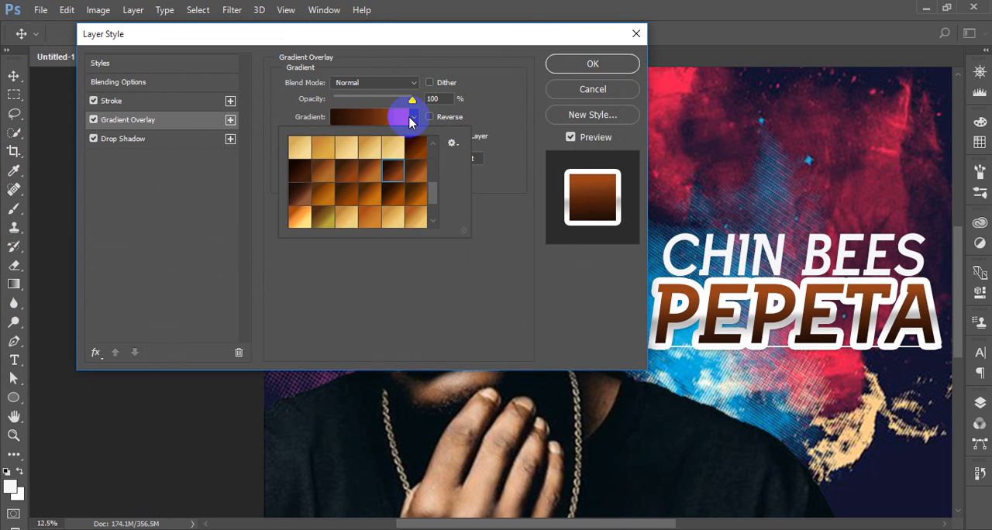
Set PEPETA's drop shadow to 1 px distance, 14% spread and 9 px size
left_click(153, 142)
left_click_drag(369, 180, 341, 185)
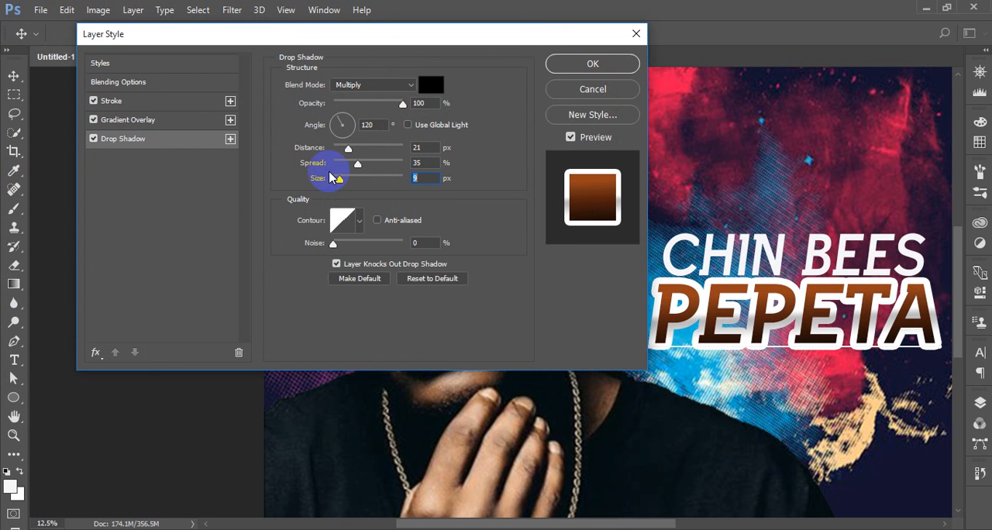
left_click(144, 147)
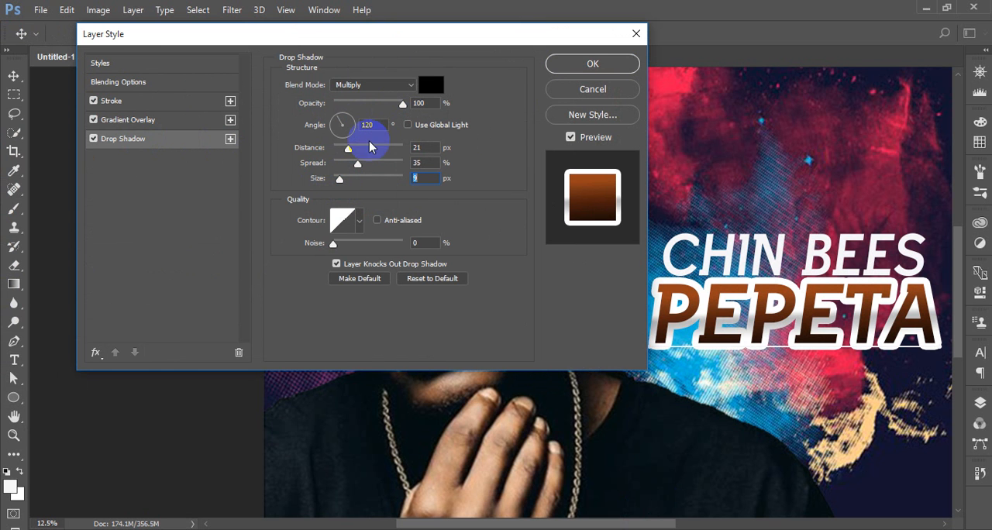
mouse_move(346, 149)
left_mouse_down()
mouse_move(336, 149)
mouse_move(345, 165)
left_mouse_up()
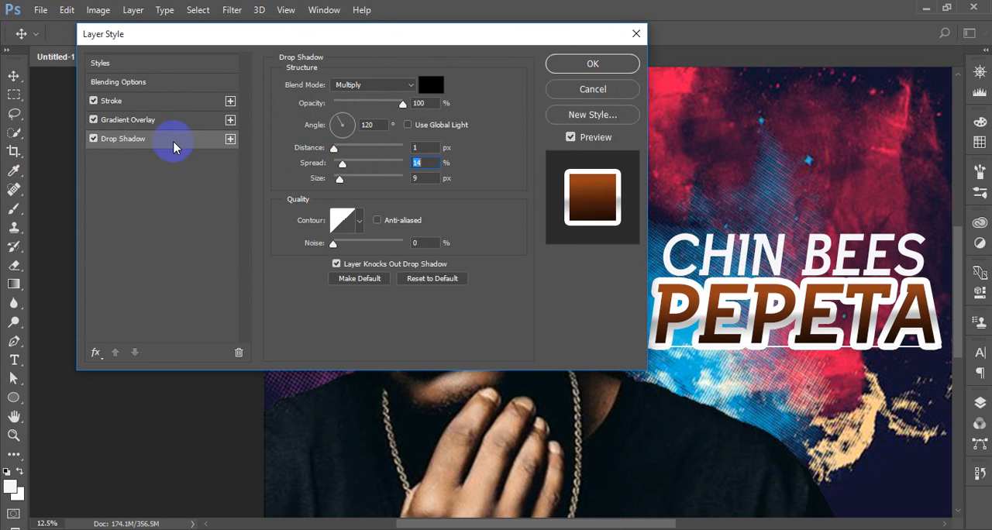
Set PEPETA's stroke size to 29 px and reverse its gradient
left_click(128, 102)
left_click_drag(357, 83, 346, 88)
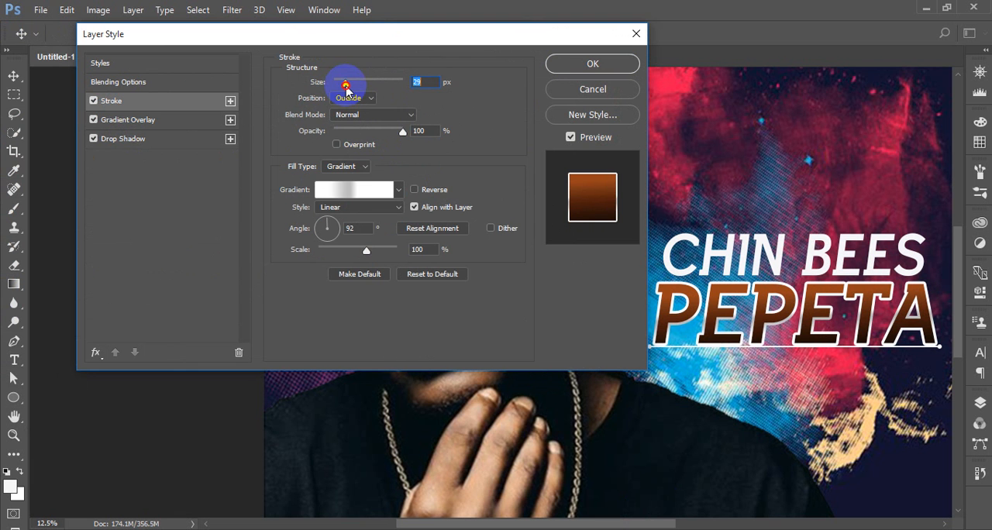
left_click(415, 190)
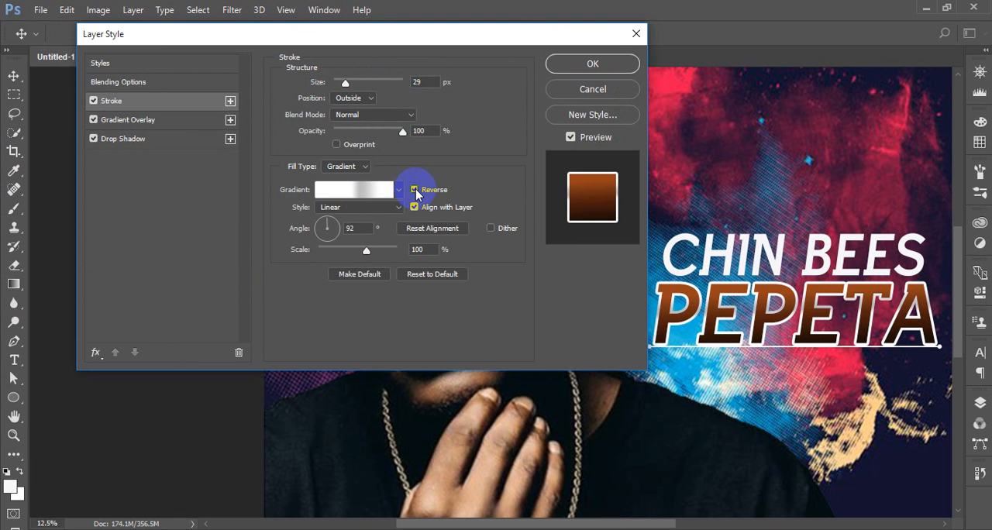
Replace PEPETA's stroke gradient with the gold preset running from orange to light yellow
left_click(350, 191)
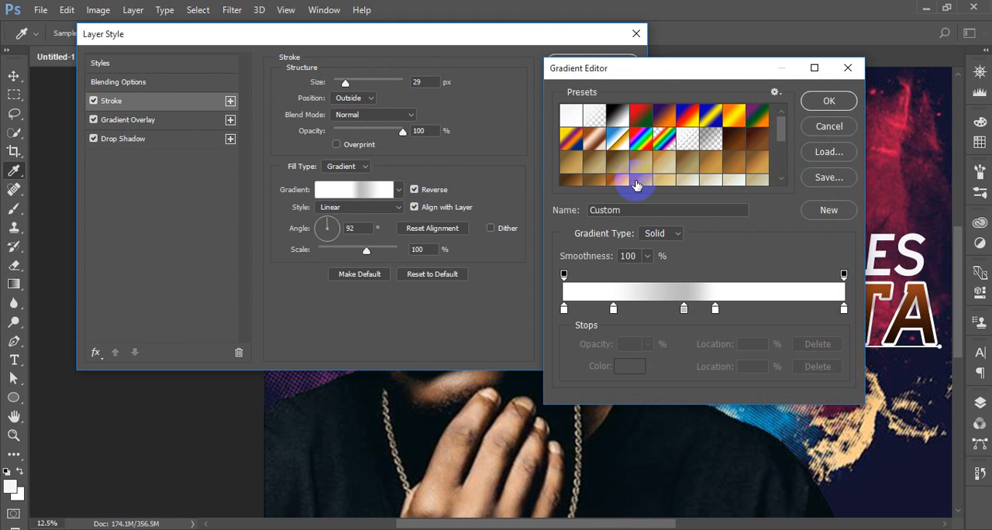
left_click(640, 172)
left_click_drag(685, 68, 405, 137)
left_click(428, 216)
left_click(481, 250)
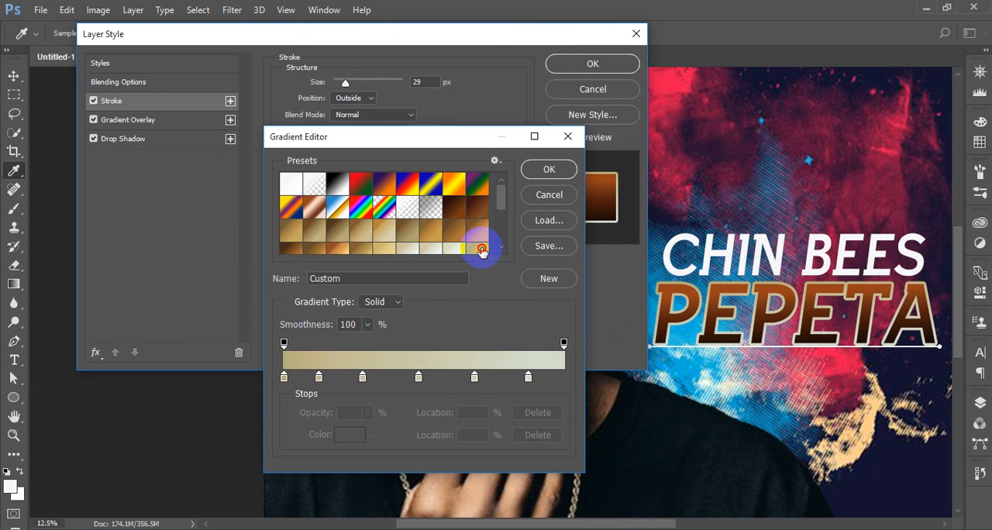
scroll(481, 249, "down", 3)
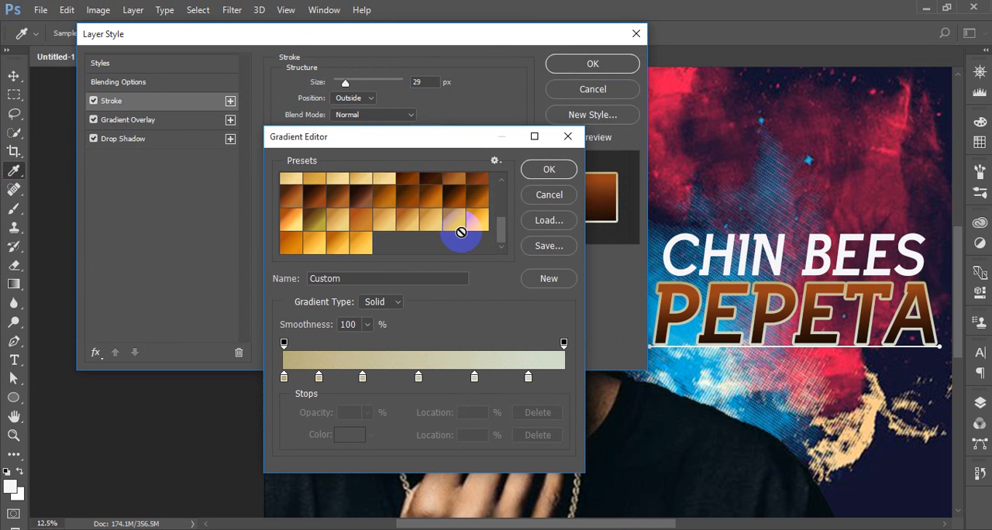
left_click(426, 195)
left_click(482, 219)
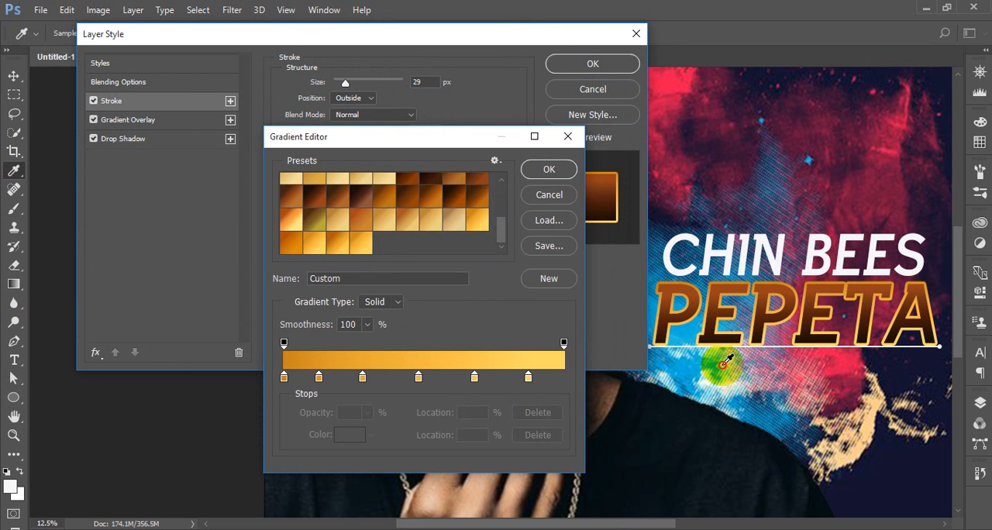
Recolor the stroke gradient's 87% stop to a dark blue sampled from the blue grunge texture beside CHIN BEES
left_click(528, 377)
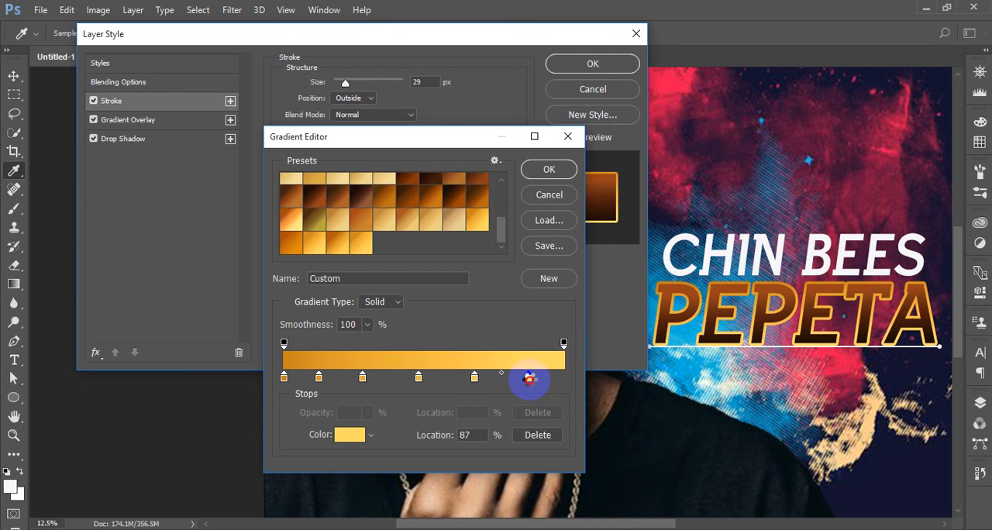
double_click(528, 378)
left_click_drag(705, 211, 701, 328)
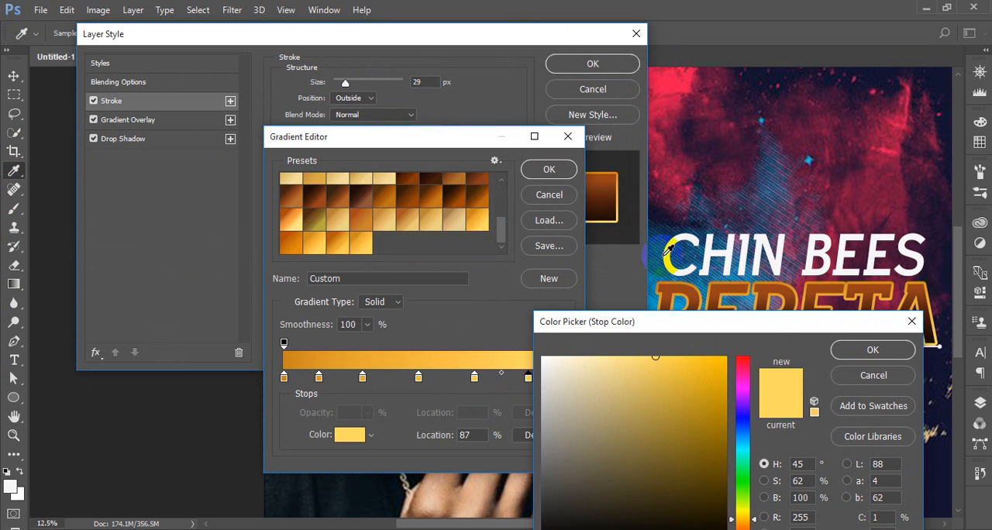
left_click(664, 252)
left_click(873, 350)
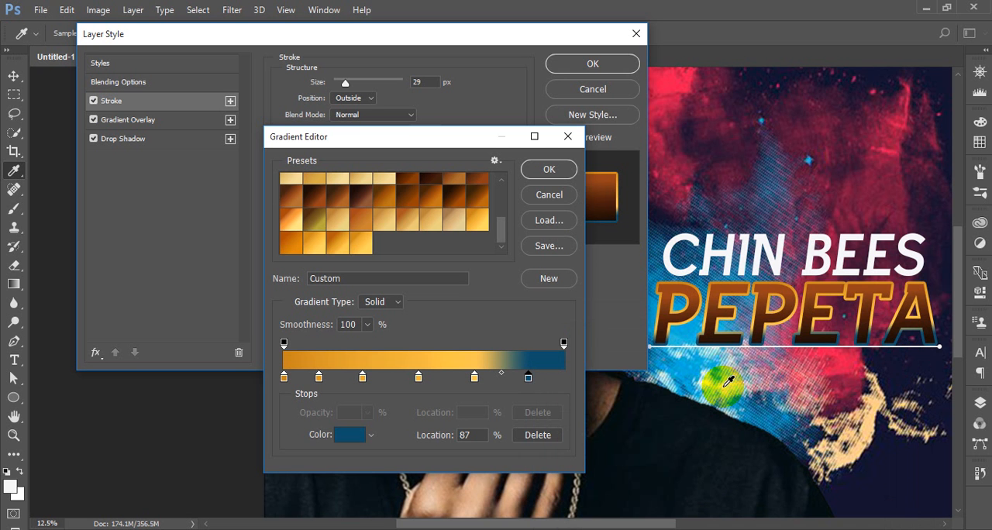
left_click(709, 382)
Recolor the stroke gradient's 68% stop to the white sampled from the CHIN BEES heading
left_click(474, 378)
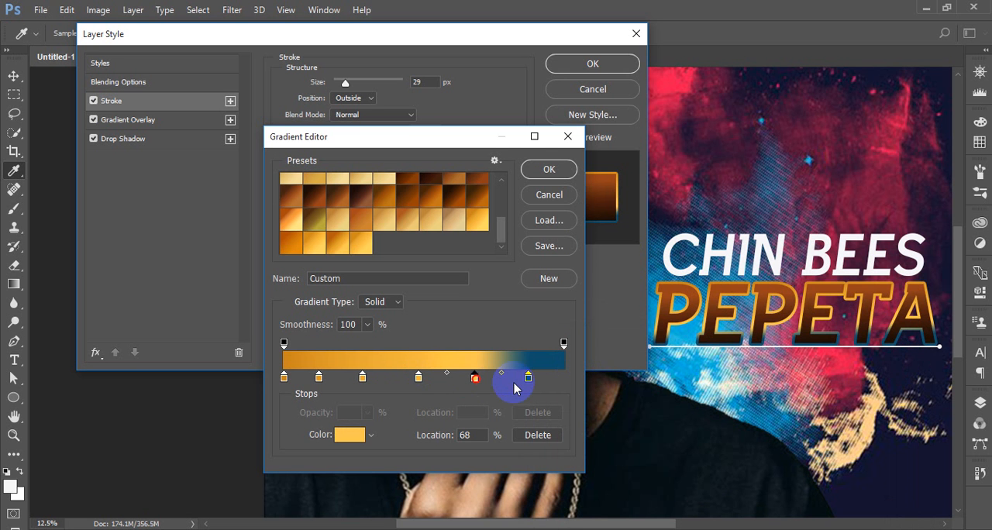
left_click(705, 314)
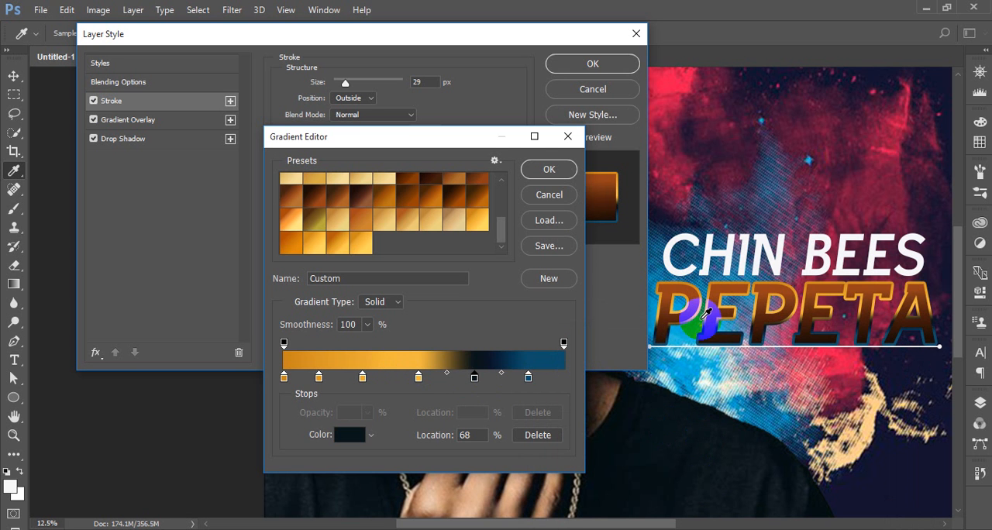
left_click(710, 249)
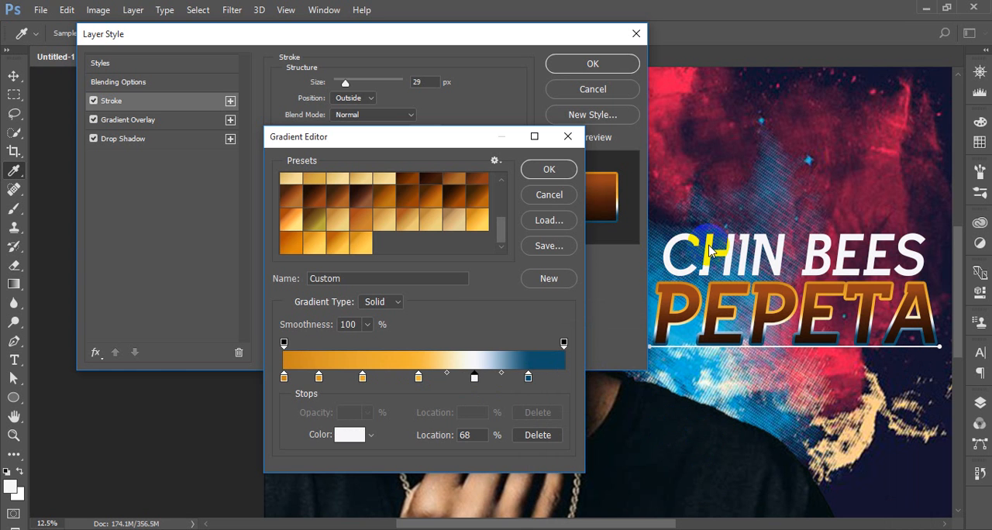
Recolor the stroke gradient's 48% stop to slate blue #626c90 sampled from the background texture
double_click(419, 378)
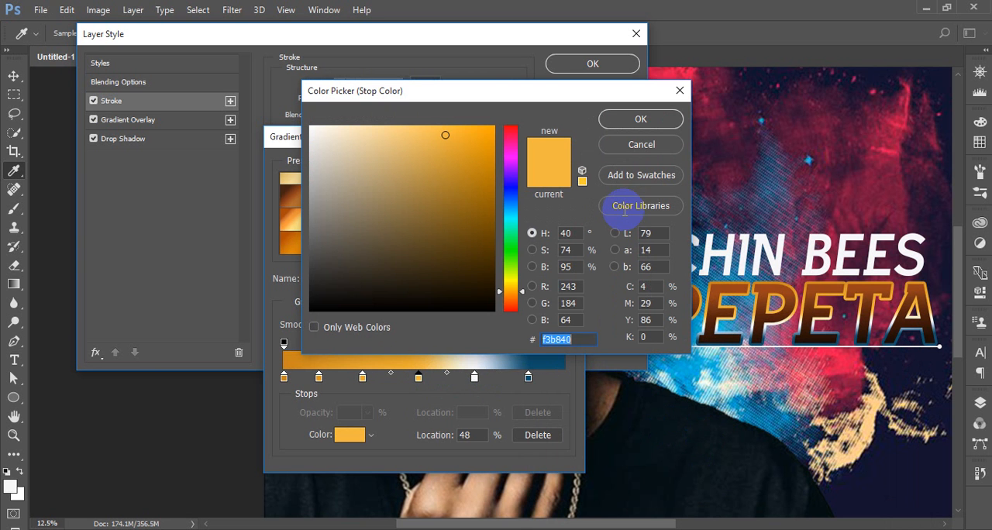
left_click(886, 197)
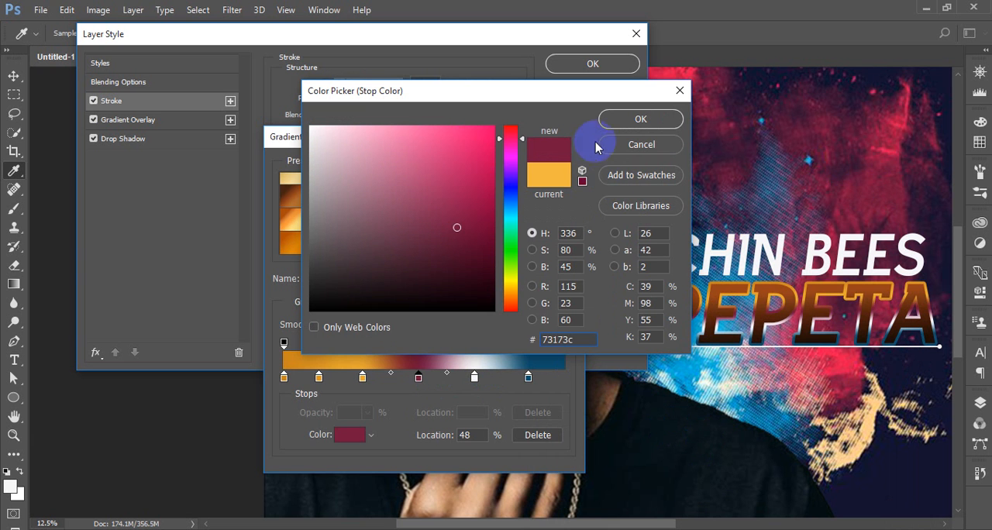
left_click(775, 231)
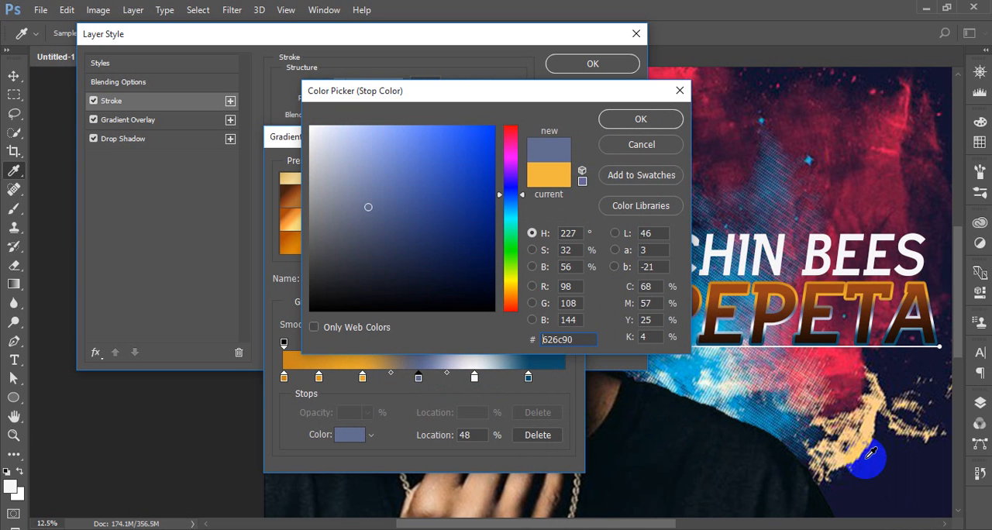
left_click(640, 119)
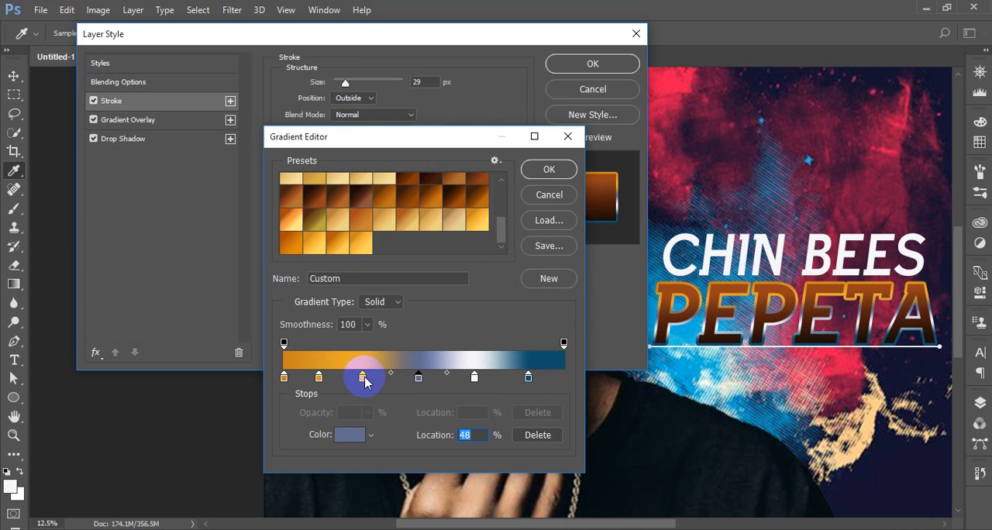
Recolor the stroke gradient's 28% stop to peach #f2c582 sampled from the cream paint splash
left_click(361, 377)
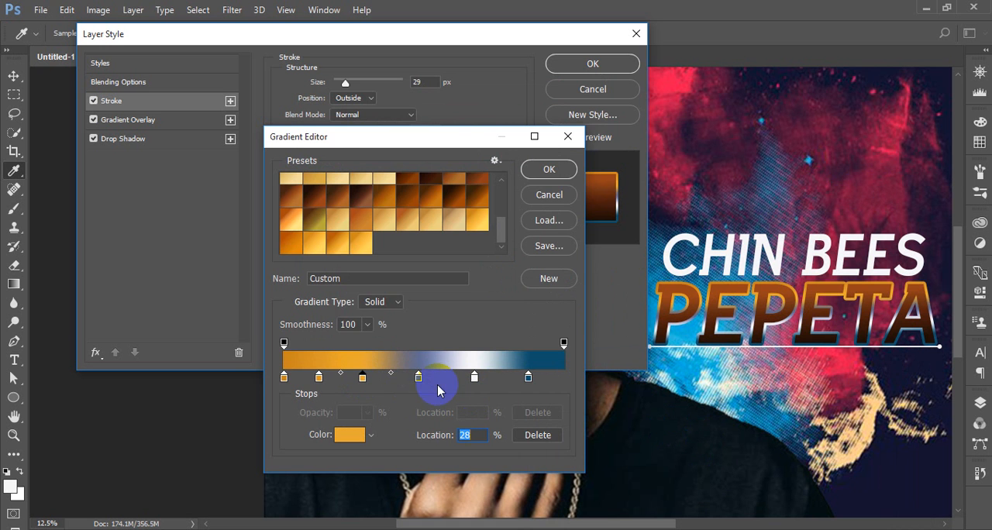
left_click(365, 378)
double_click(366, 378)
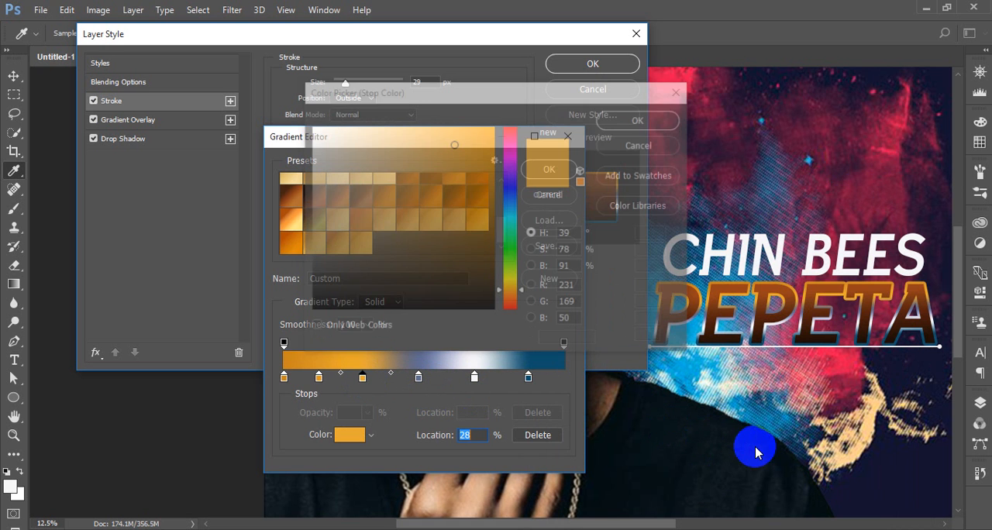
left_click(870, 435)
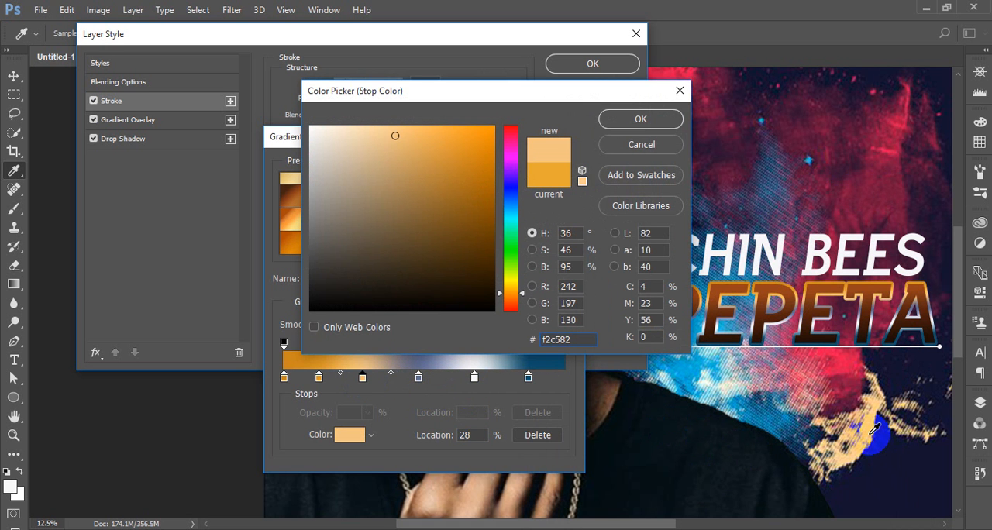
left_click(640, 119)
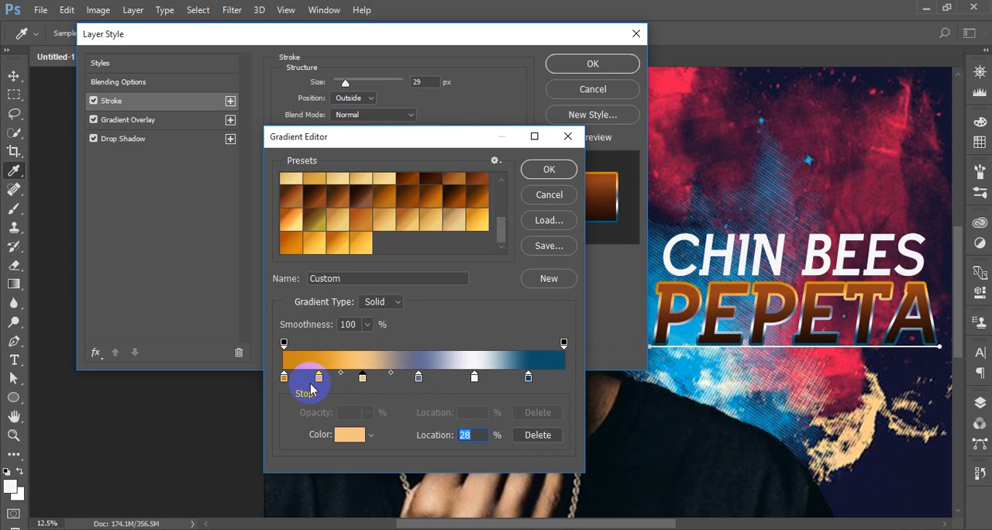
Remove the orange stop between the gradient's first and peach stops, and move the peach stop to 25%
left_click_drag(319, 377, 295, 476)
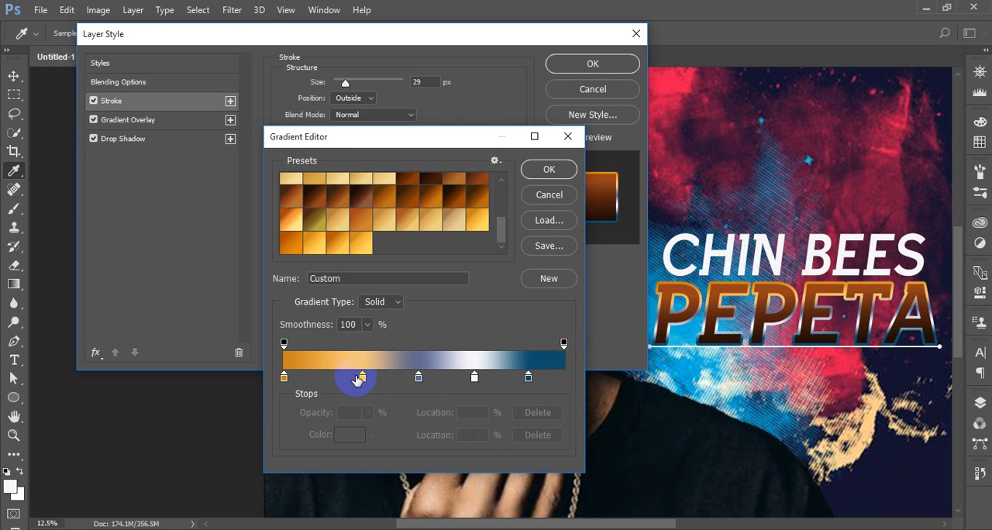
left_click_drag(364, 379, 356, 378)
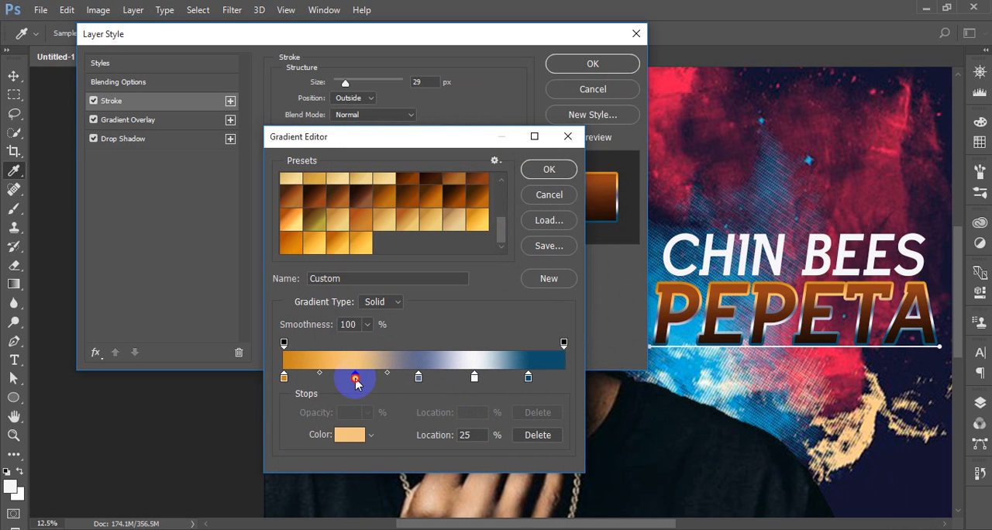
double_click(284, 377)
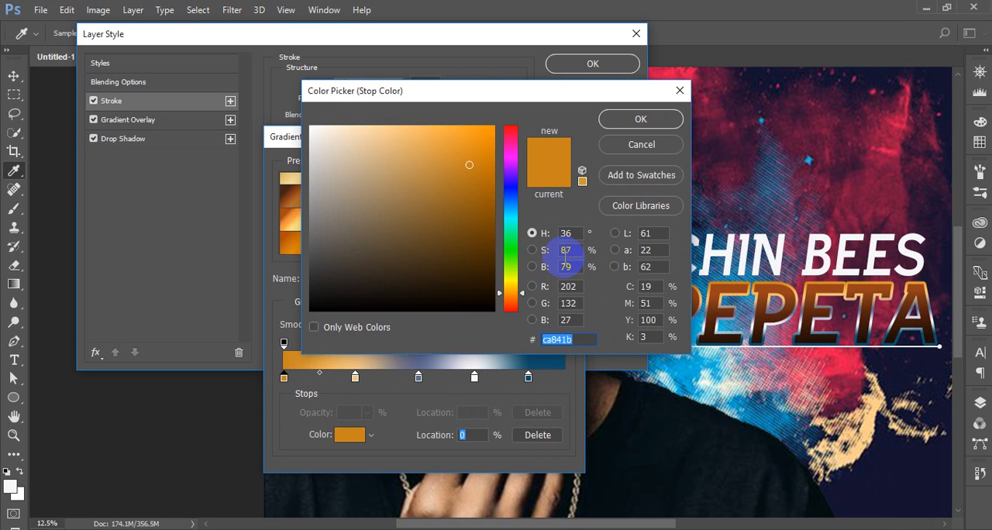
left_click(528, 488)
left_click(914, 473)
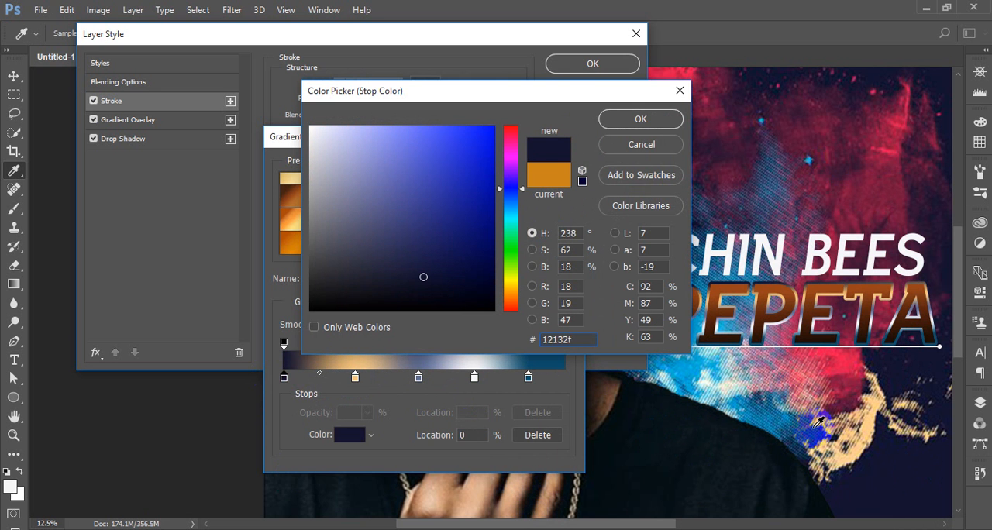
left_click(559, 181)
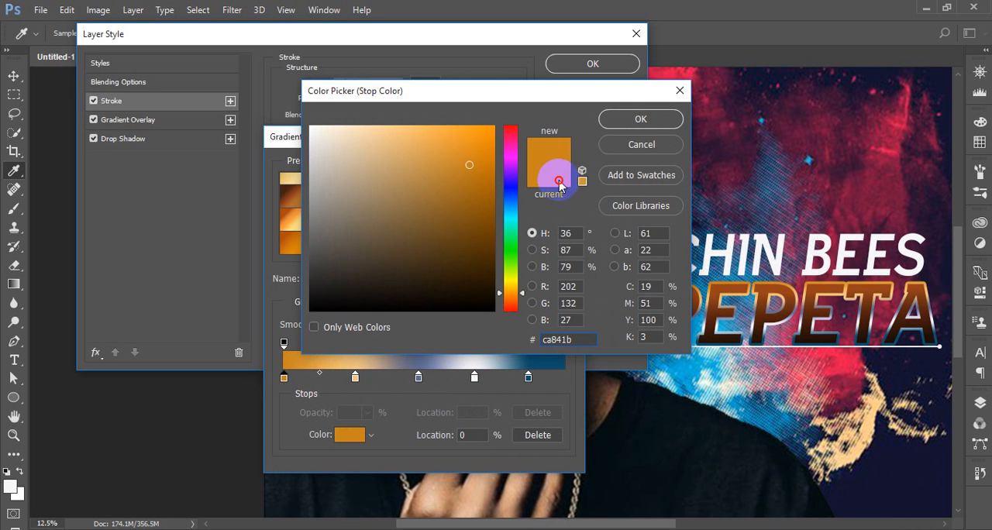
left_click(647, 147)
Accept the edited multicolor gradient for PEPETA's stroke
left_click(546, 169)
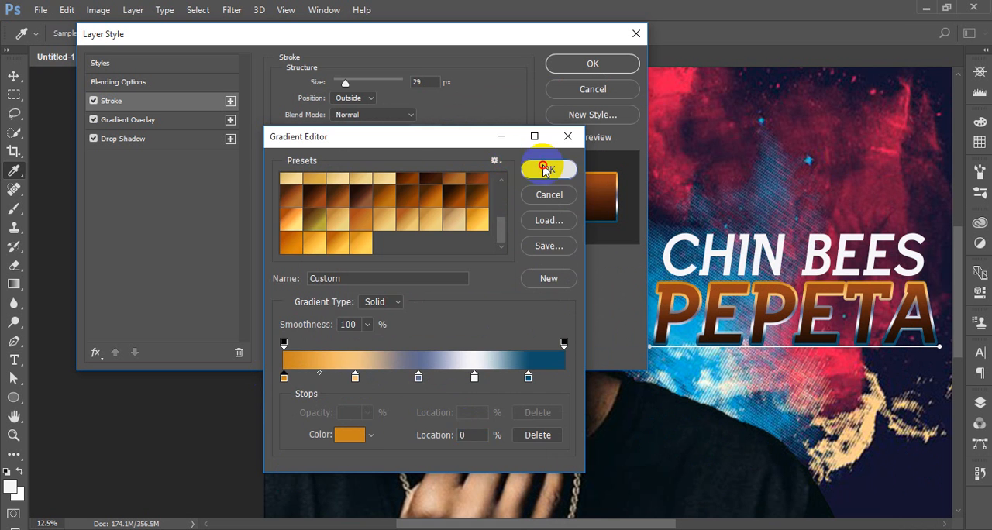
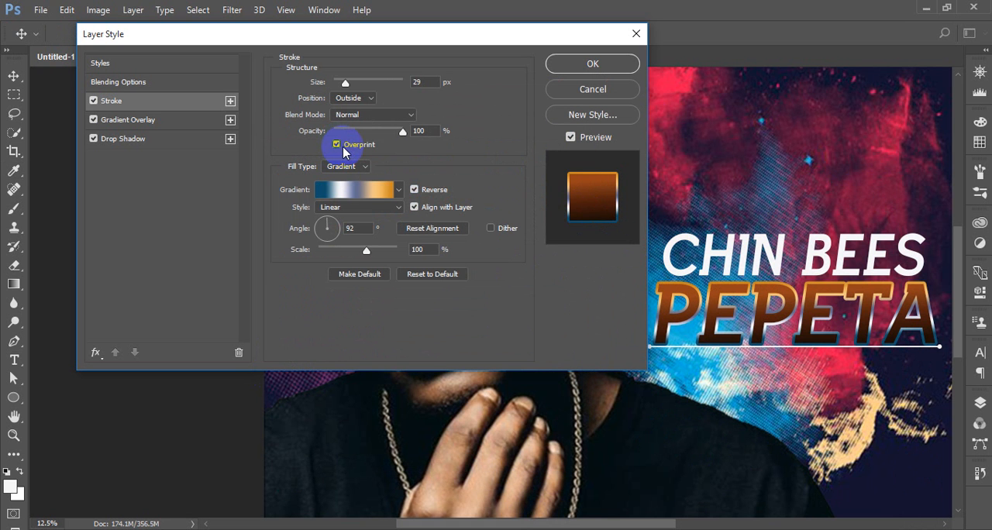
Add an inner shadow to PEPETA with 66% opacity, 17% choke and 0 px size
mouse_move(400, 133)
left_mouse_down()
mouse_move(391, 139)
mouse_move(420, 135)
left_mouse_up()
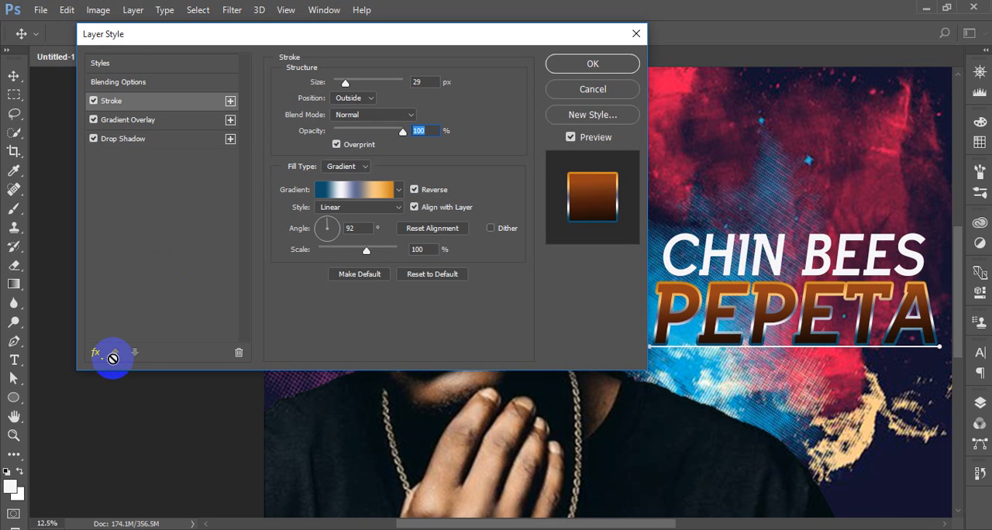
left_click(96, 353)
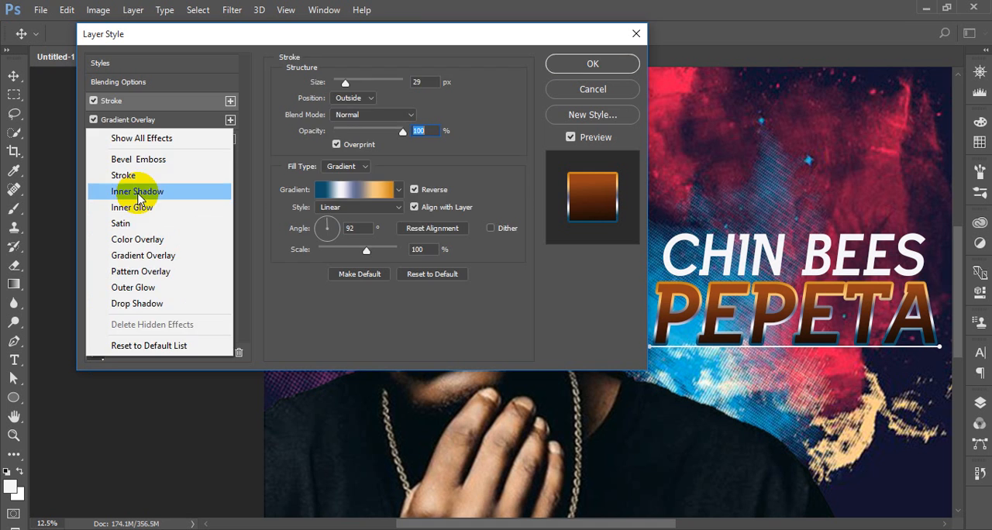
left_click(140, 194)
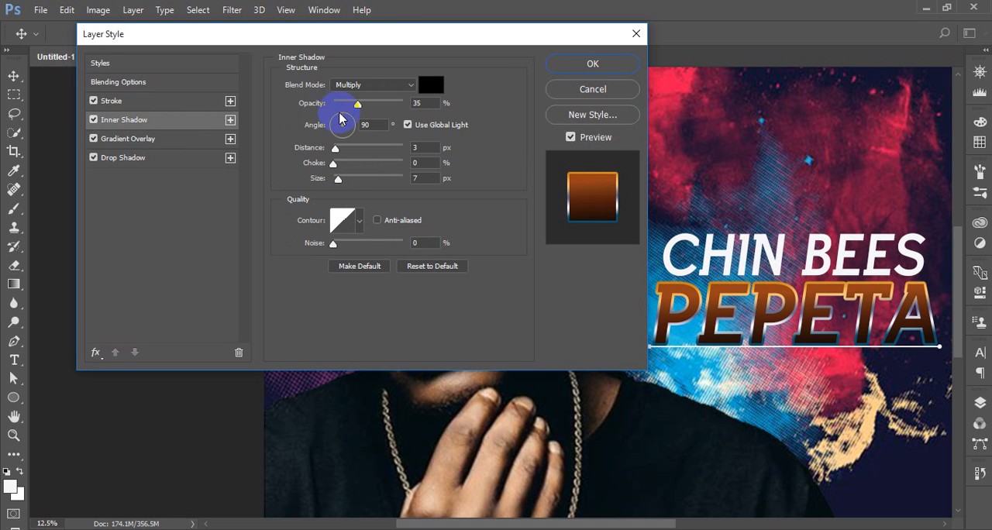
left_click_drag(357, 106, 361, 103)
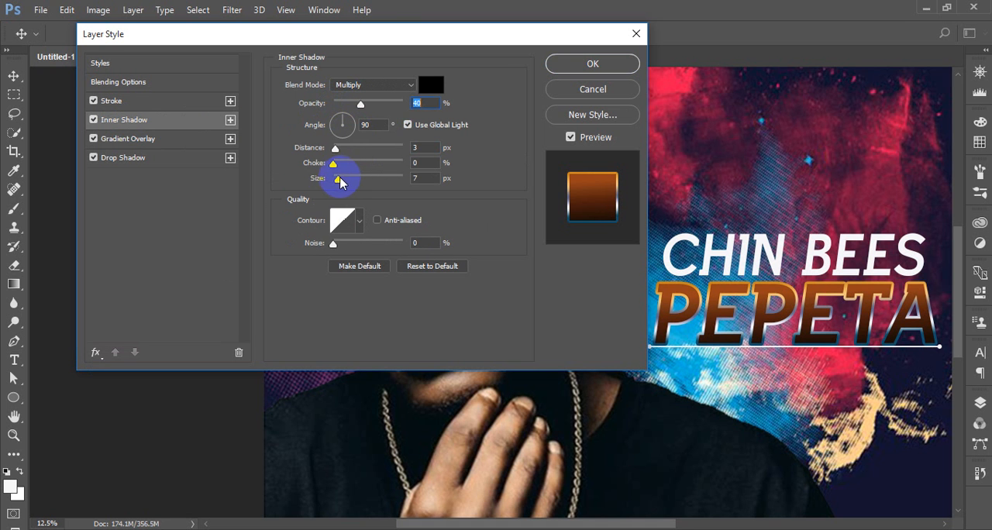
left_click_drag(337, 178, 373, 148)
mouse_move(365, 110)
left_mouse_down()
mouse_move(398, 110)
mouse_move(379, 104)
left_mouse_up()
Color PEPETA's inner shadow crimson #9d1542 sampled from the background, set its distance to 29 px, and accept the layer style
left_click(430, 84)
left_click(772, 195)
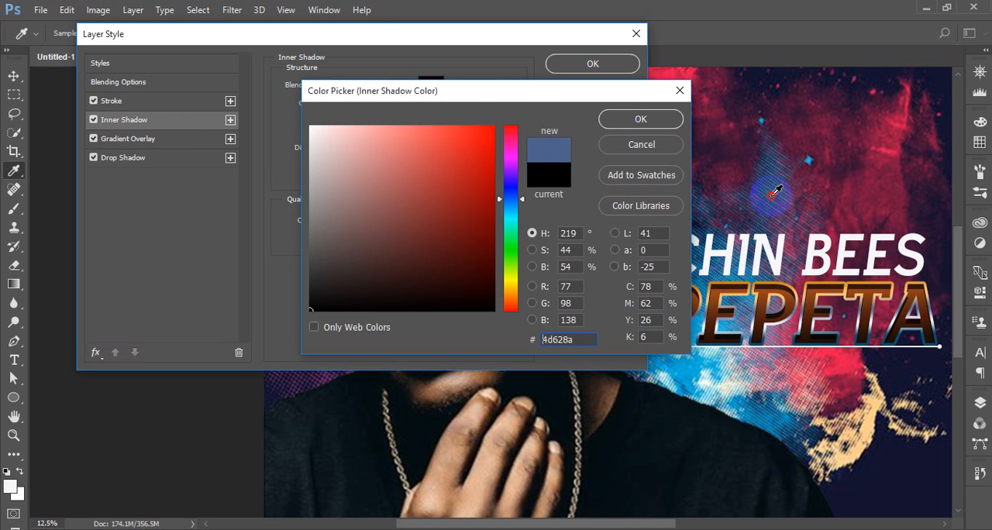
left_click(884, 154)
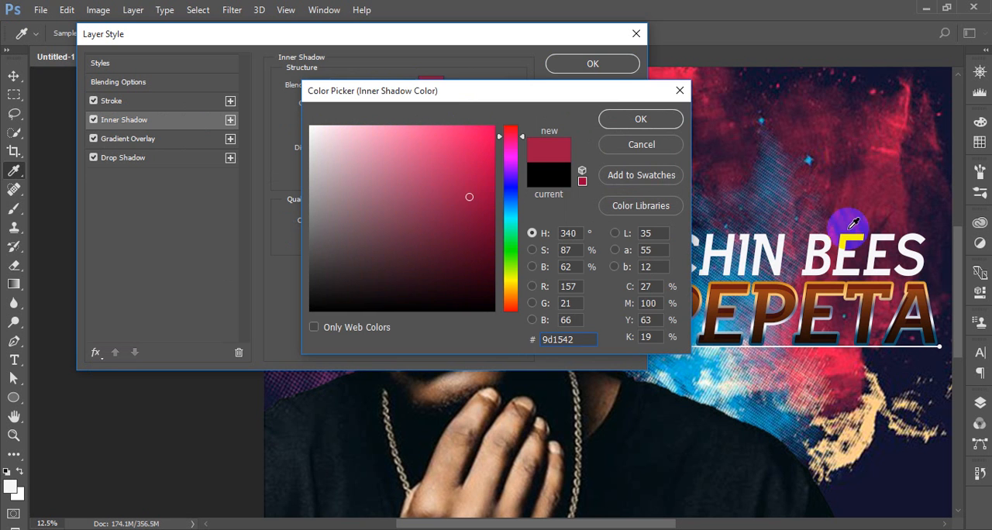
key("Return")
left_click_drag(373, 148, 356, 152)
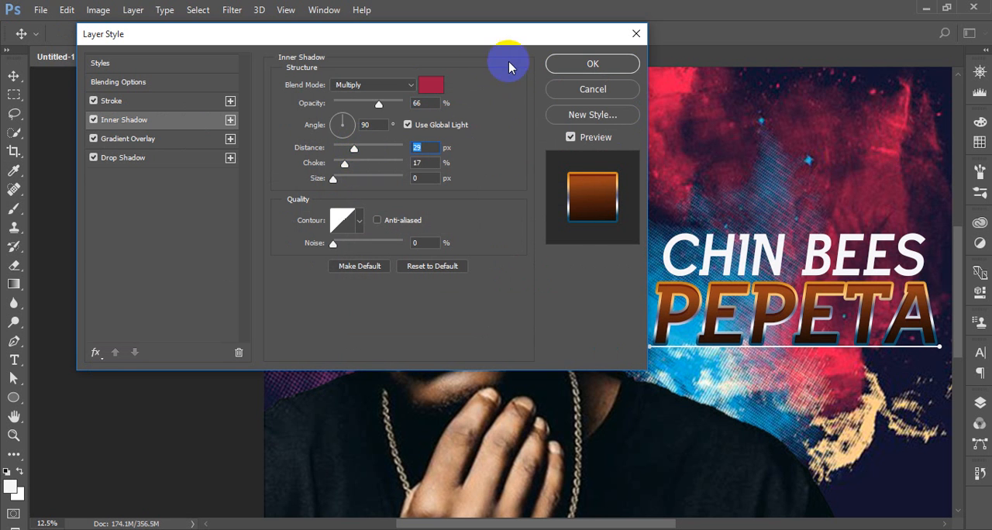
left_click(592, 63)
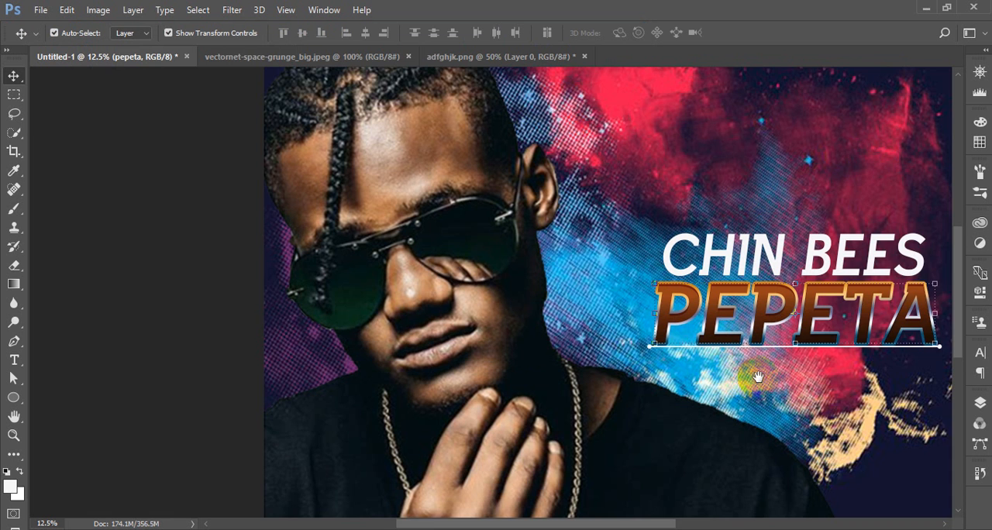
Enable an inner shadow on the CHIN BEES text layer, keeping the heading visible beside the layer style settings
left_click_drag(757, 376, 515, 338)
left_click(581, 213)
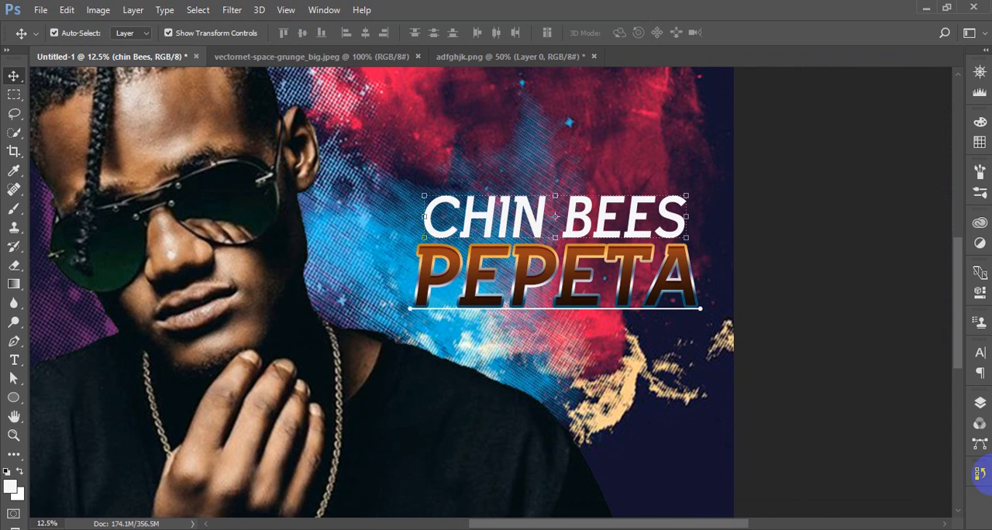
left_click(980, 403)
left_click(842, 511)
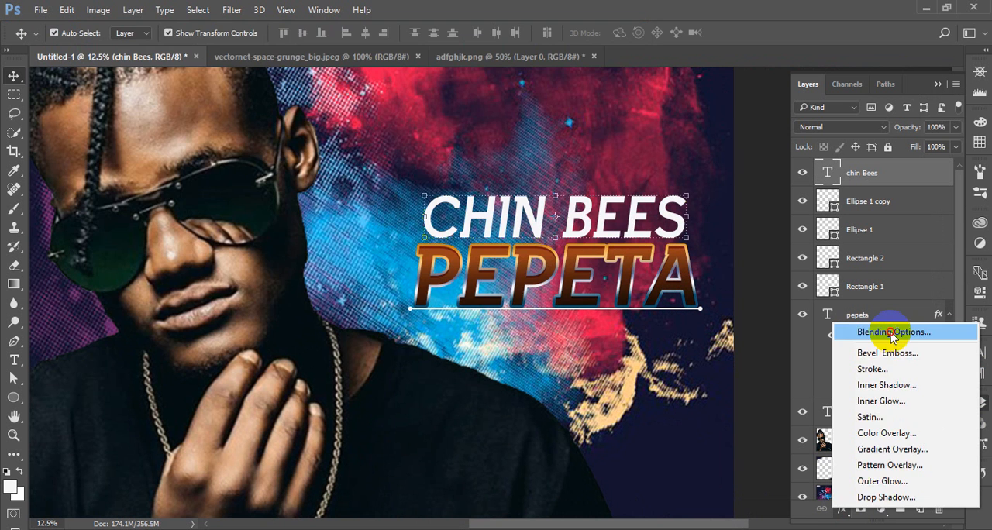
left_click(883, 330)
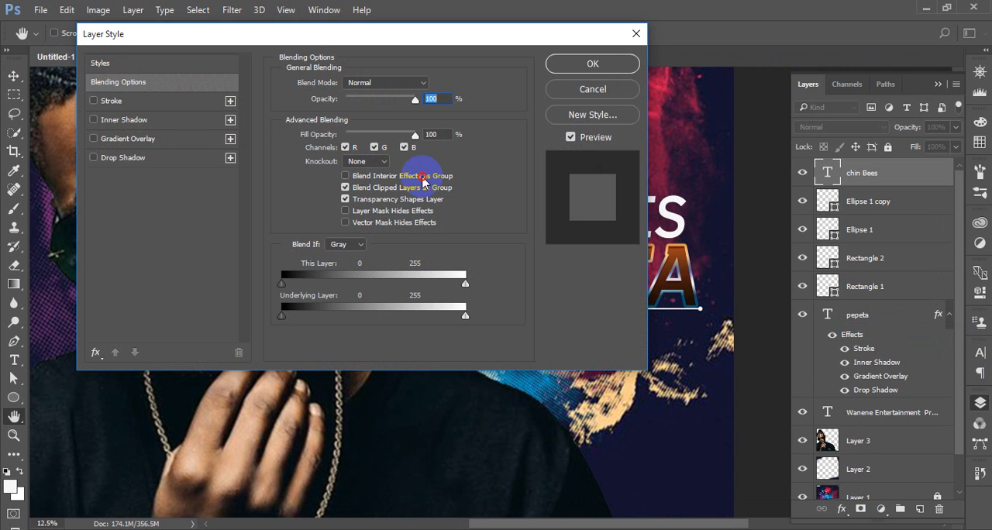
left_click_drag(394, 37, 833, 261)
left_click(570, 344)
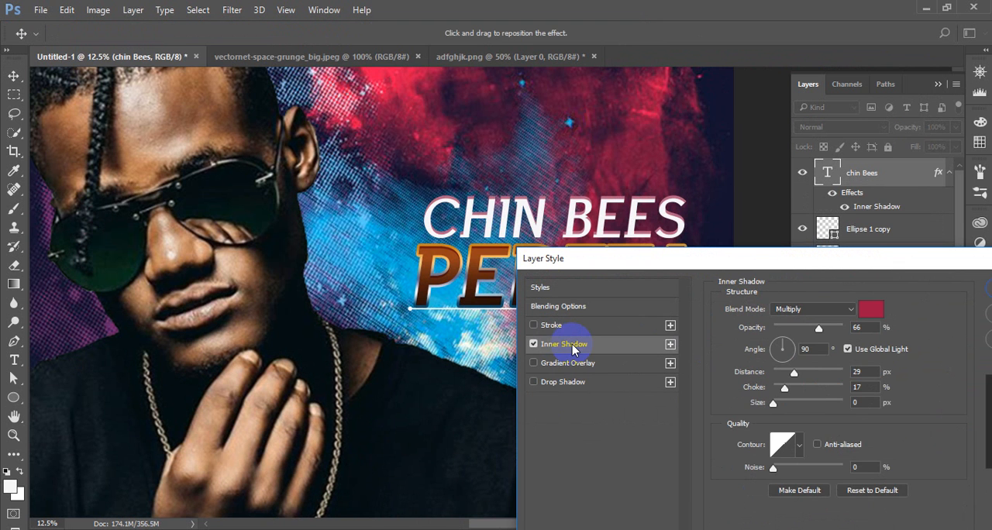
Change the CHIN BEES inner shadow color to black and set its opacity to 65%
left_click(870, 309)
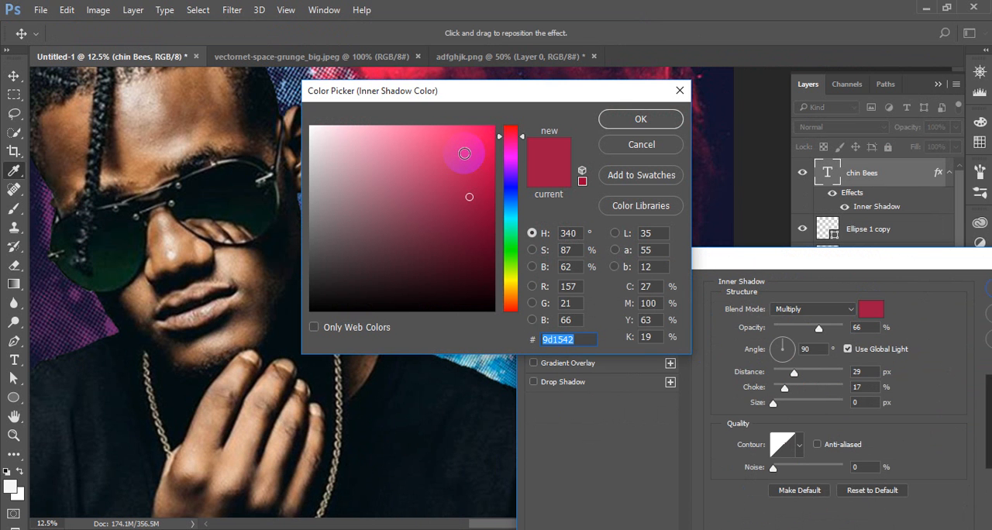
left_click(313, 128)
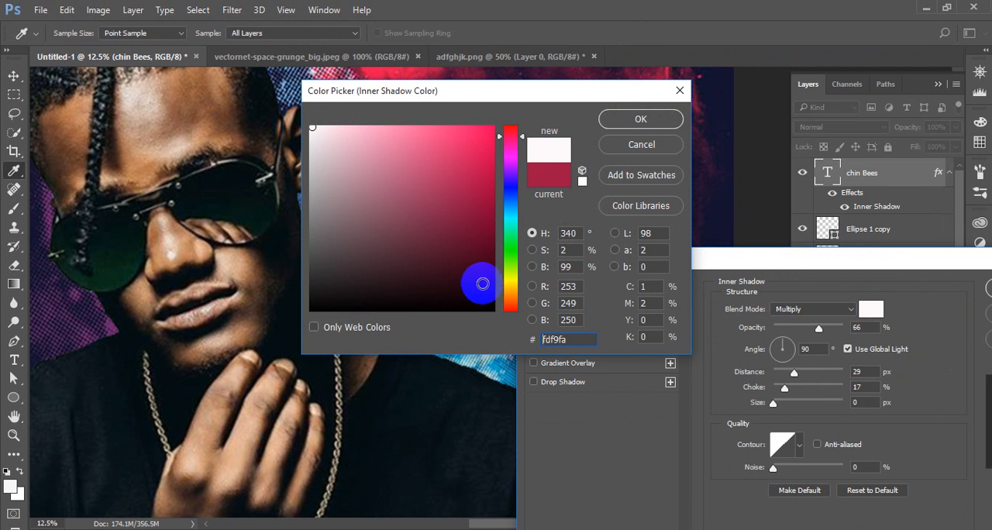
left_click(491, 310)
left_click(635, 119)
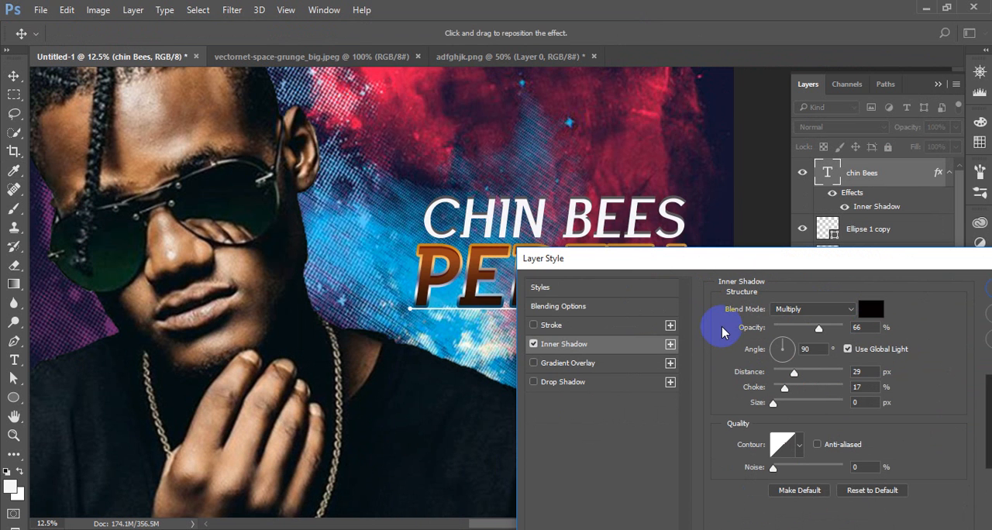
left_click_drag(721, 331, 809, 331)
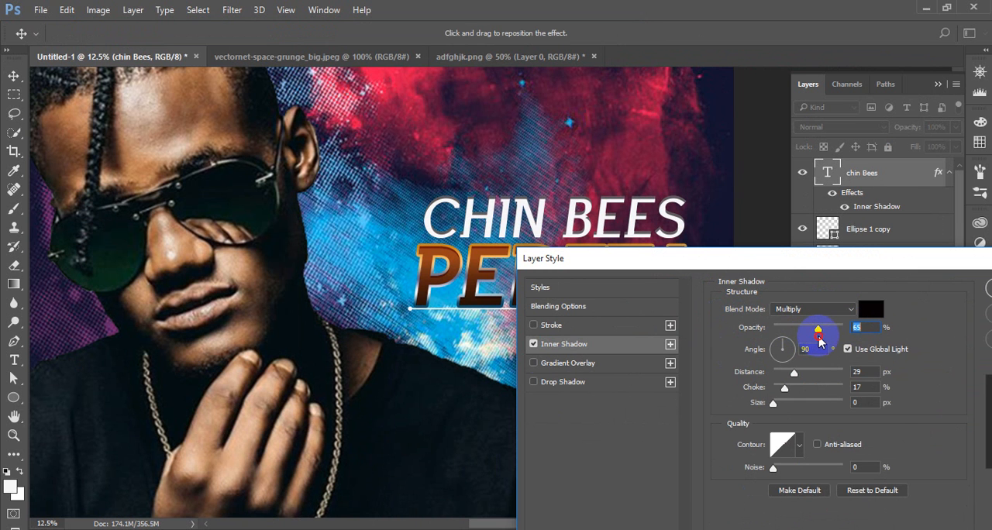
Enable a gradient stroke on CHIN BEES and try a brown-to-gold gradient preset for it
left_click(553, 325)
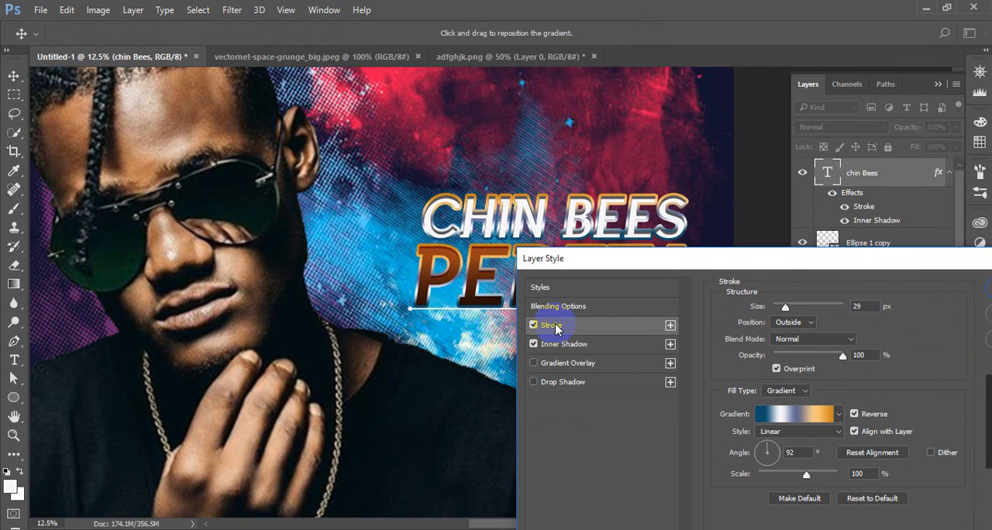
left_click(794, 414)
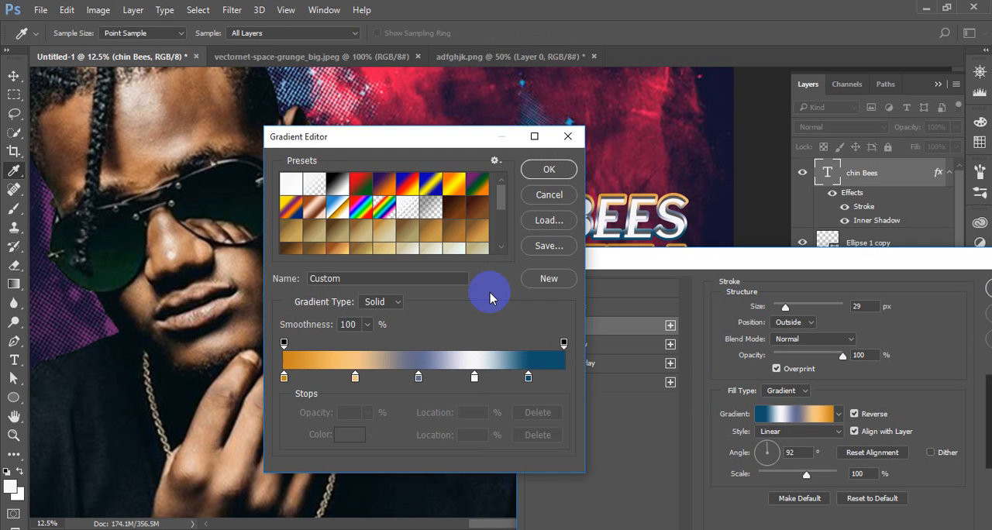
left_click(448, 231)
left_click_drag(446, 146, 260, 226)
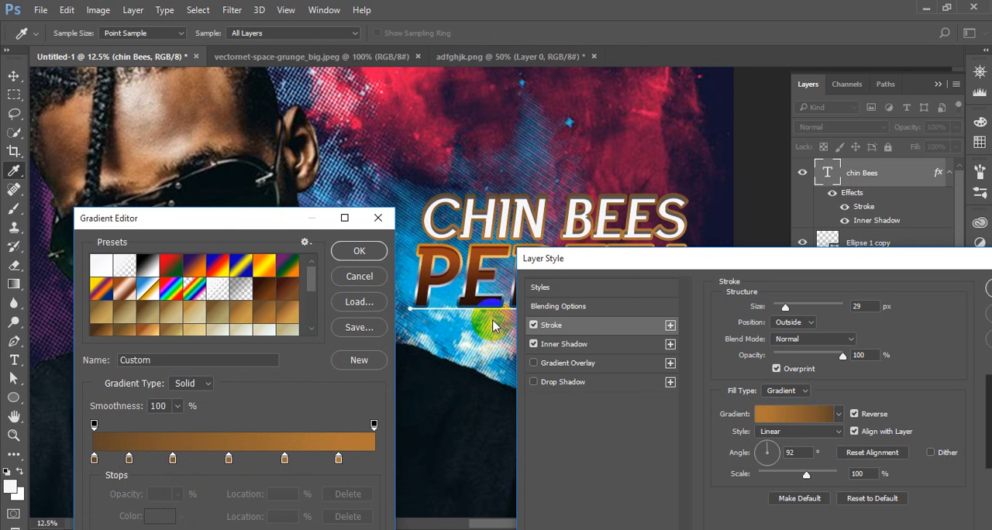
Load the Elegant Gradient 2017 file into the gradient presets
left_click(359, 302)
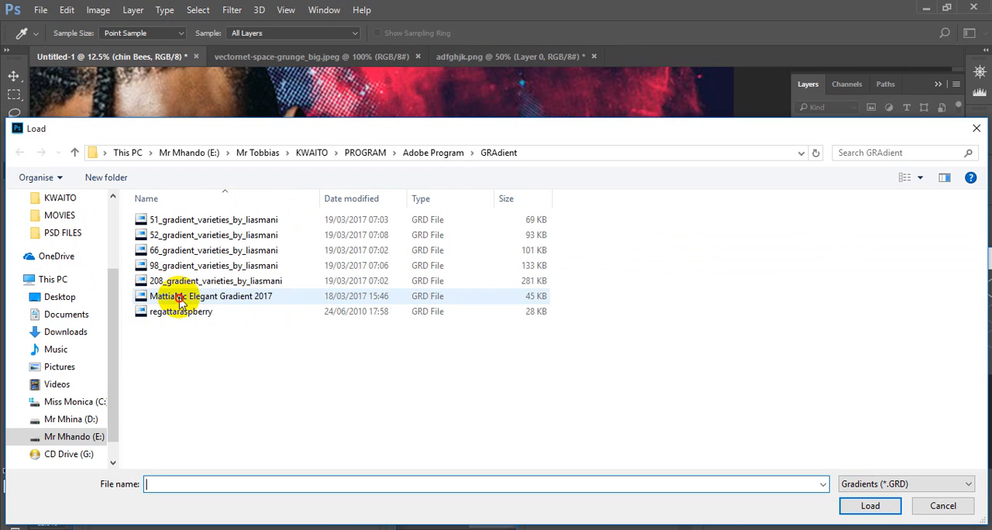
left_click(156, 298)
left_click(870, 506)
Compare loaded presets, including the yellow io31, and apply the red io15 gradient to the CHIN BEES stroke
scroll(252, 293, "down", 10)
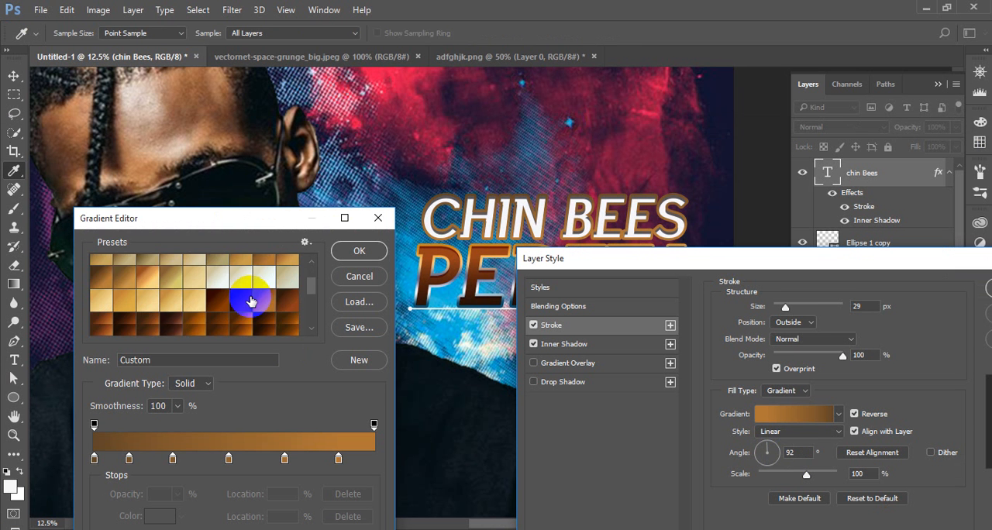
left_click(237, 265)
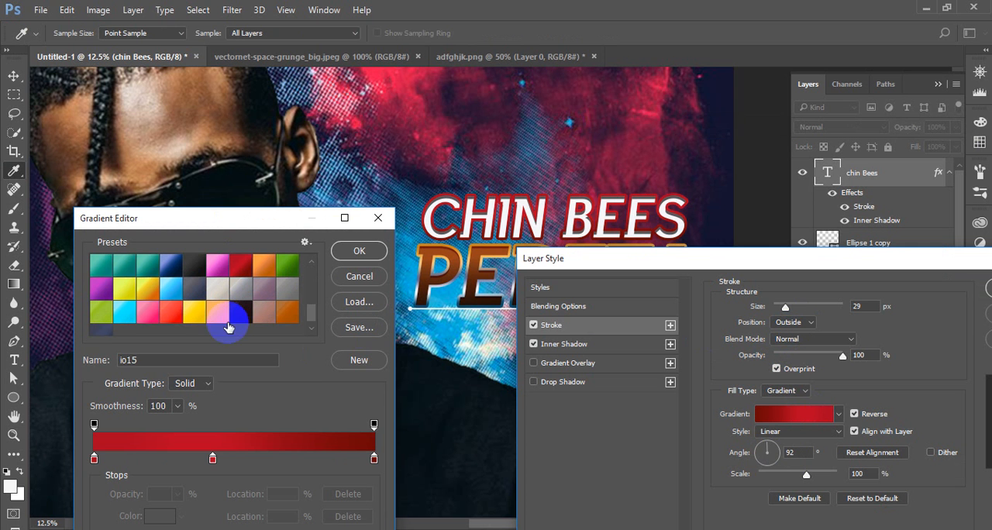
left_click(286, 314)
left_click(196, 317)
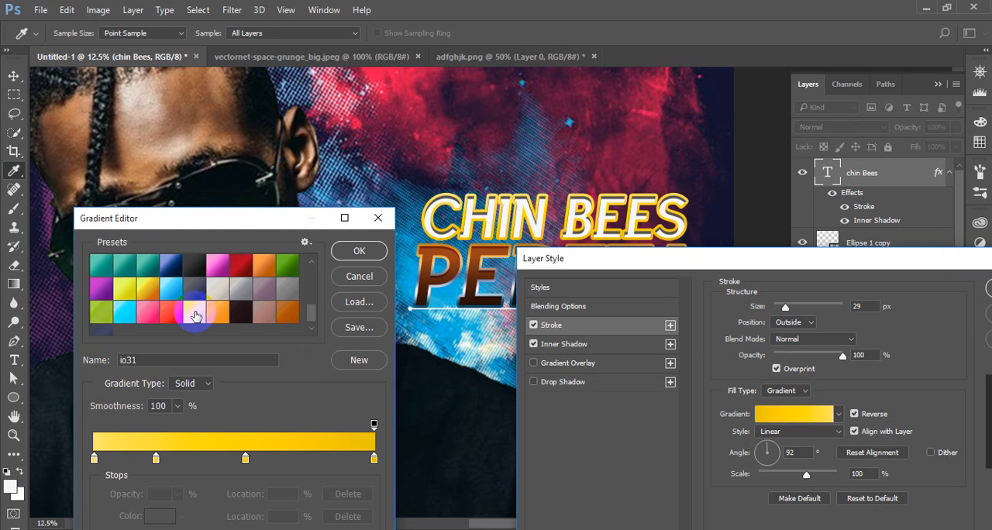
left_click(248, 273)
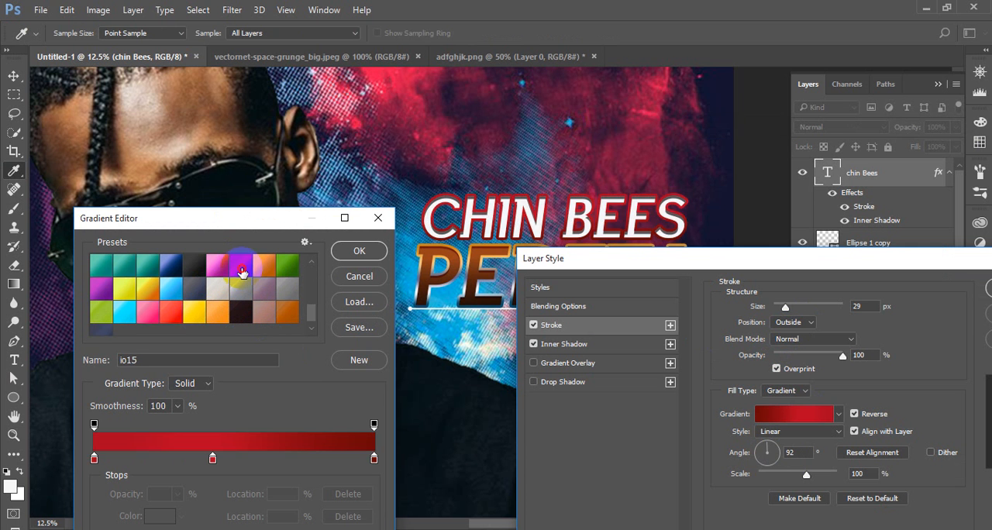
left_click(359, 250)
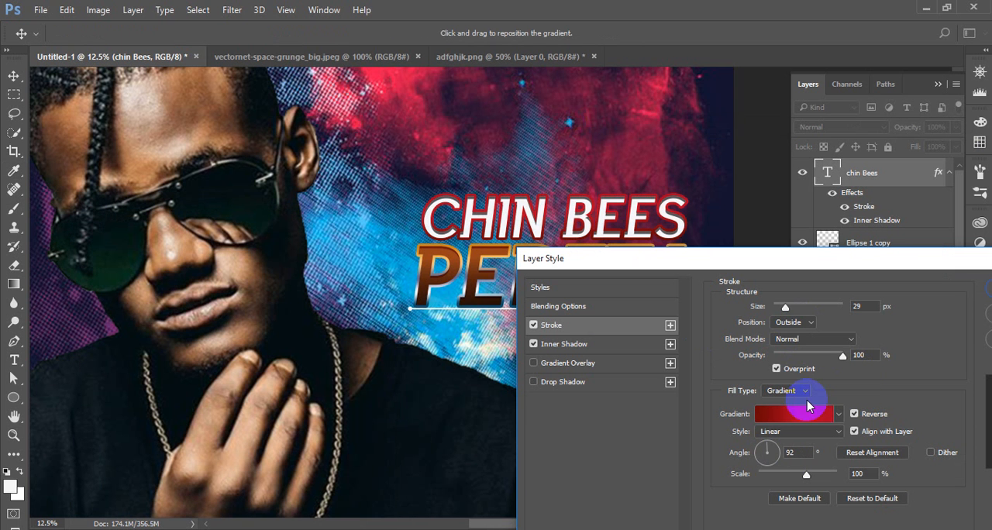
Turn off Overprint for the CHIN BEES stroke, try the Inside position, and set the position to Center
left_click(776, 368)
left_click(789, 322)
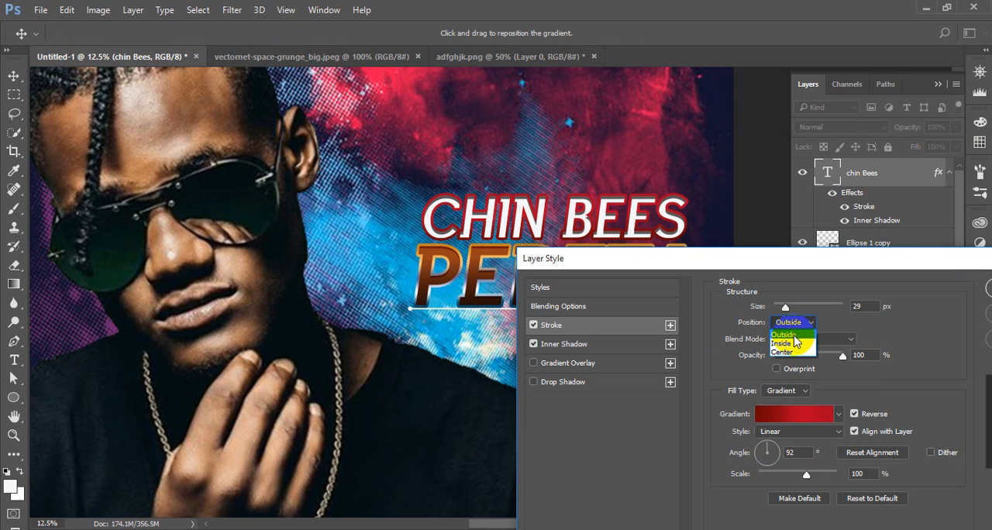
left_click(792, 343)
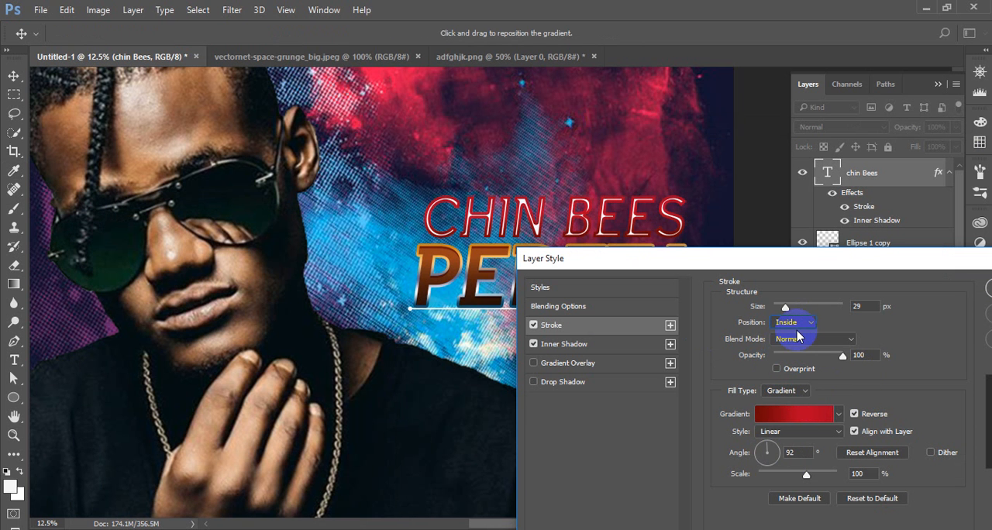
left_click(792, 322)
left_click(802, 355)
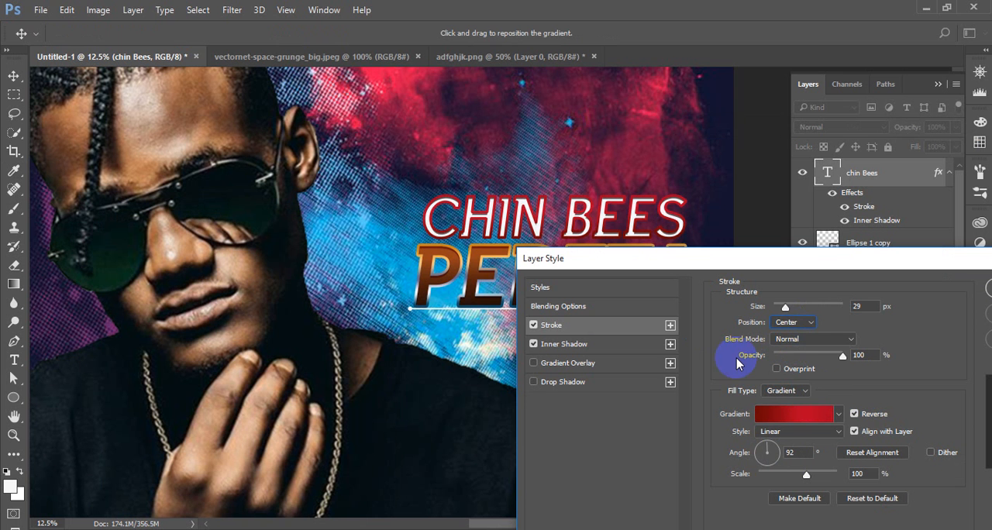
Try a 57 px stroke size on CHIN BEES at full opacity and change the stroke position to Outside
left_click_drag(787, 316, 794, 313)
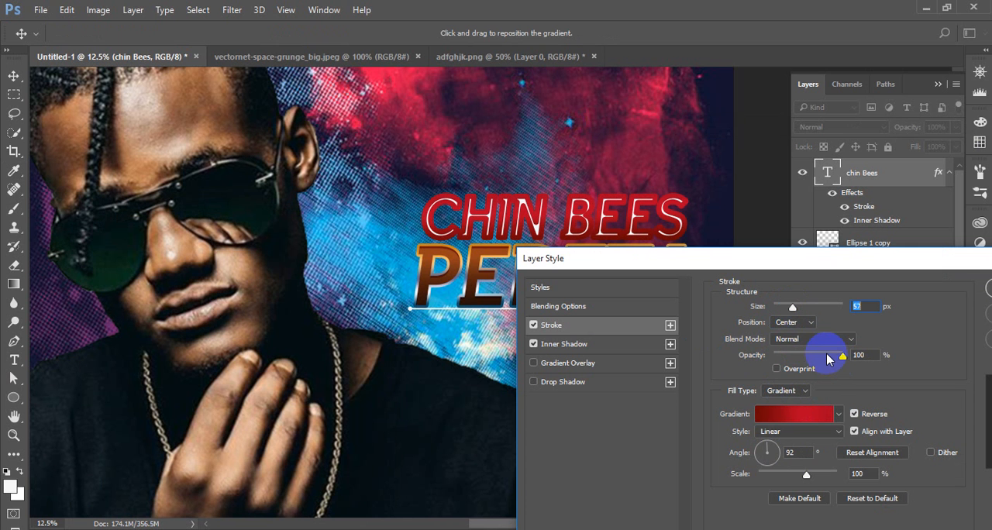
mouse_move(841, 355)
left_mouse_down()
mouse_move(815, 363)
mouse_move(874, 355)
left_mouse_up()
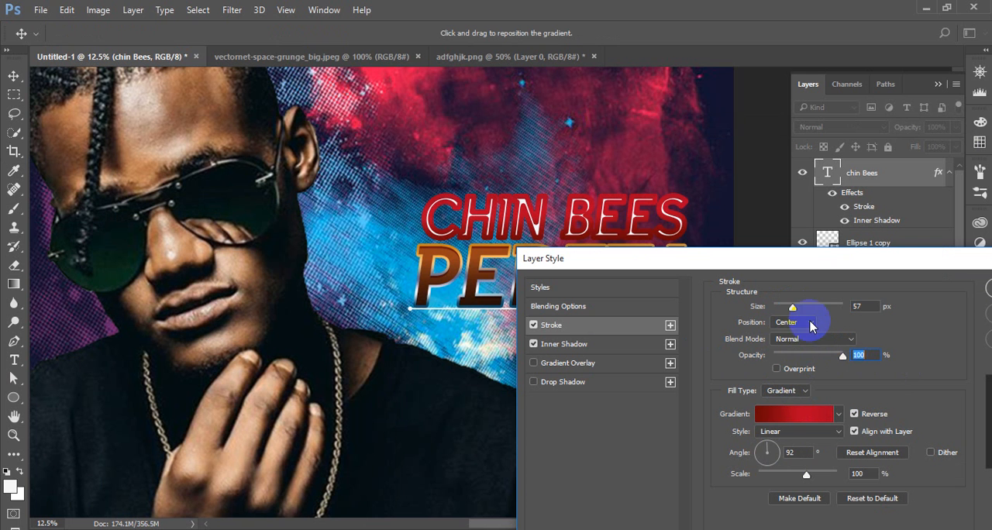
left_click(810, 324)
left_click(800, 334)
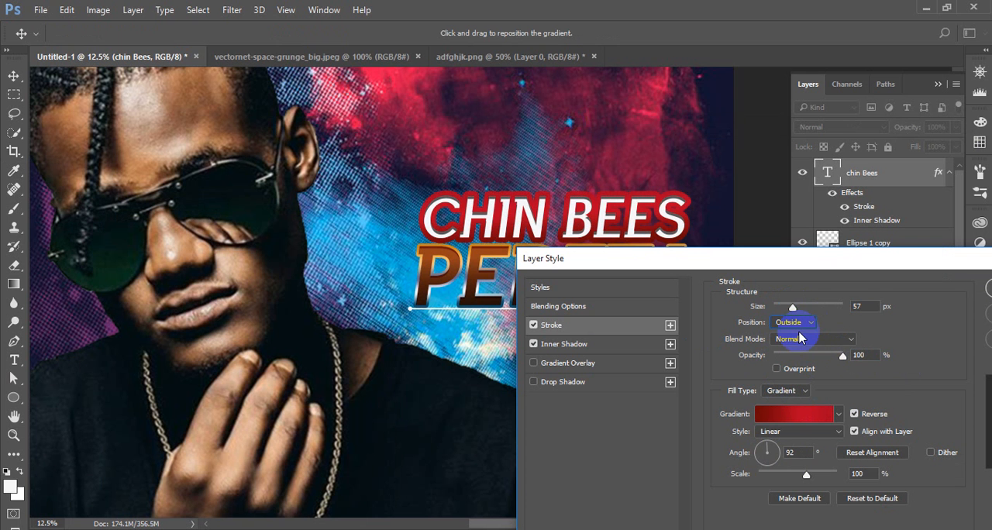
Reduce the CHIN BEES stroke size to 32 px, compare the Inside position, and set the position to Outside
mouse_move(792, 306)
left_mouse_down()
mouse_move(813, 312)
mouse_move(787, 311)
left_mouse_up()
left_click(790, 321)
left_click(789, 334)
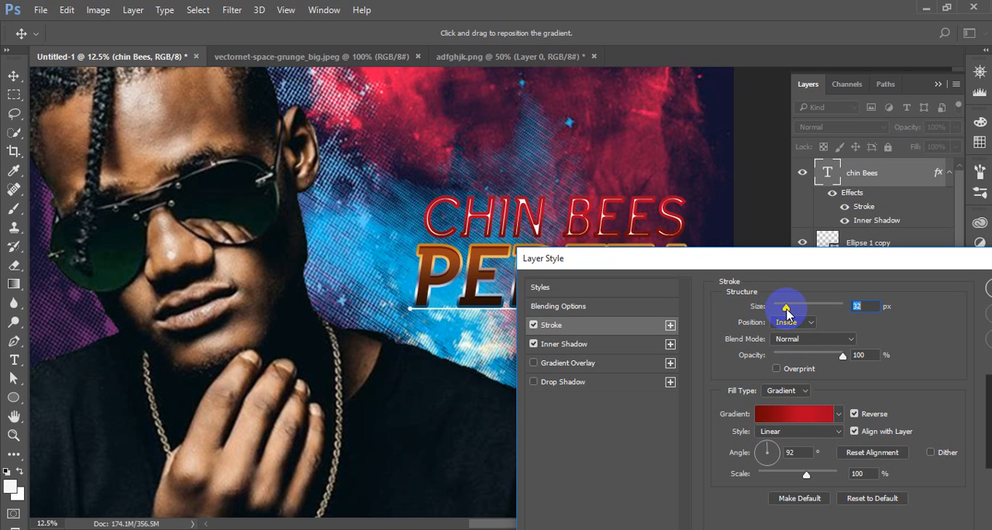
left_click(788, 322)
left_click(792, 334)
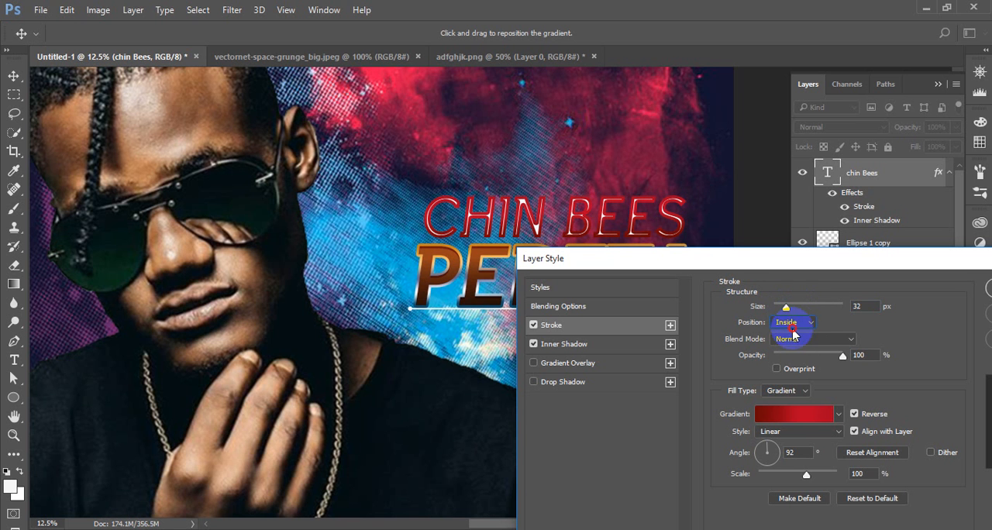
left_click(787, 322)
left_click(789, 332)
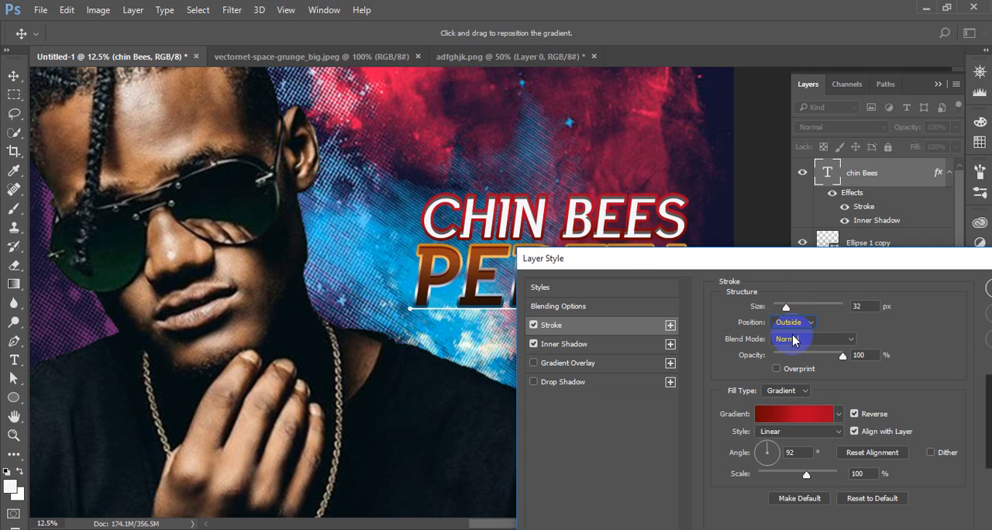
Try the green io17 gradient preset on the CHIN BEES stroke
left_click(806, 413)
left_click(457, 159)
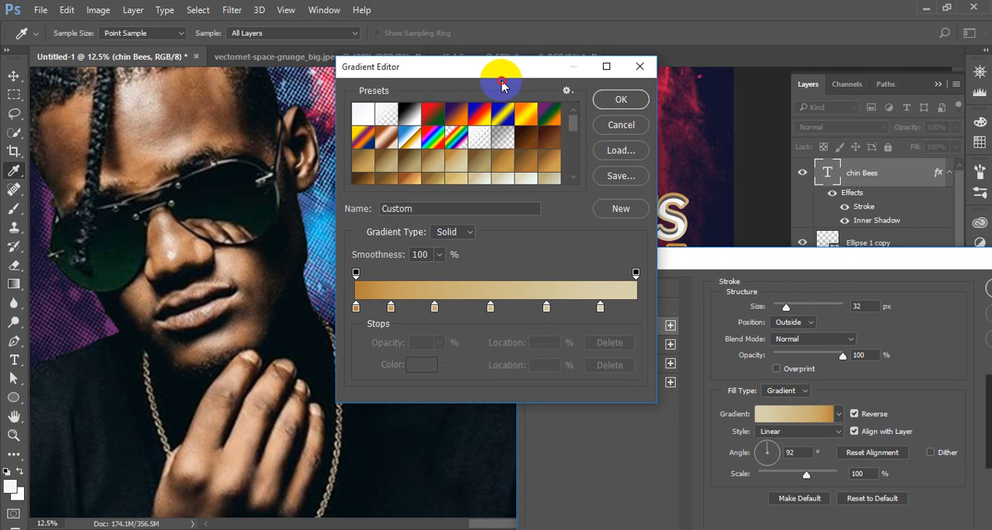
left_click_drag(517, 68, 173, 113)
scroll(210, 195, "down", 10)
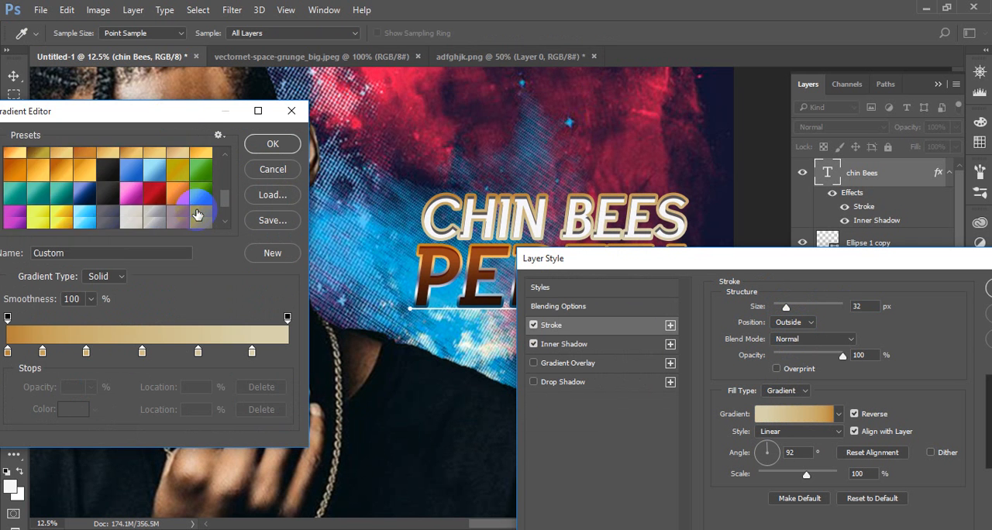
left_click(200, 162)
scroll(201, 166, "down", 1)
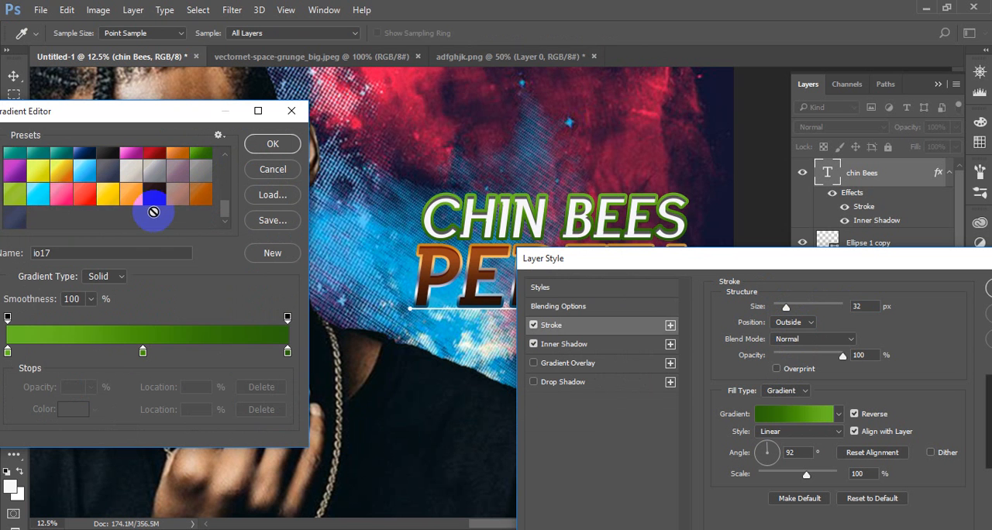
Compare more presets, including the orange io35, and apply the cyan io28 gradient to the CHIN BEES stroke
left_click(153, 194)
left_click(179, 199)
left_click(200, 198)
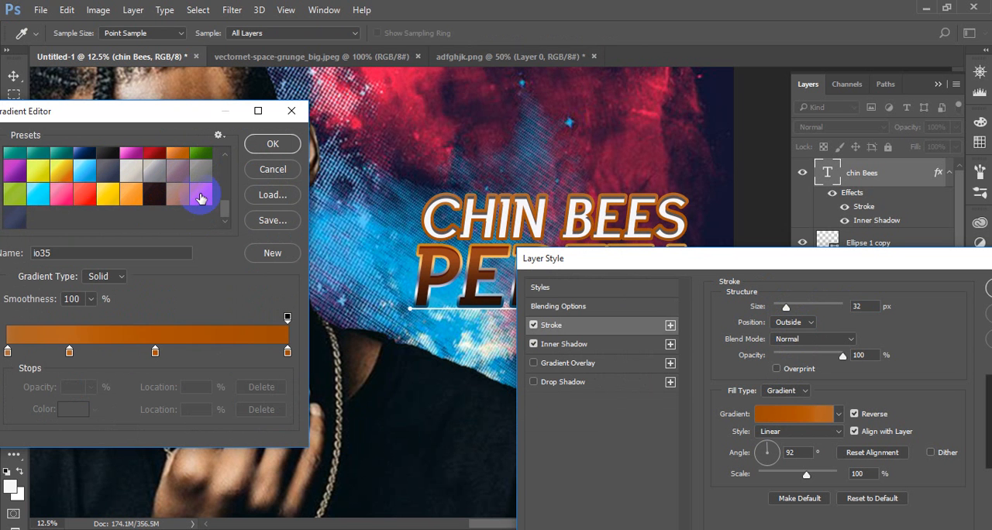
left_click(63, 202)
left_click(37, 194)
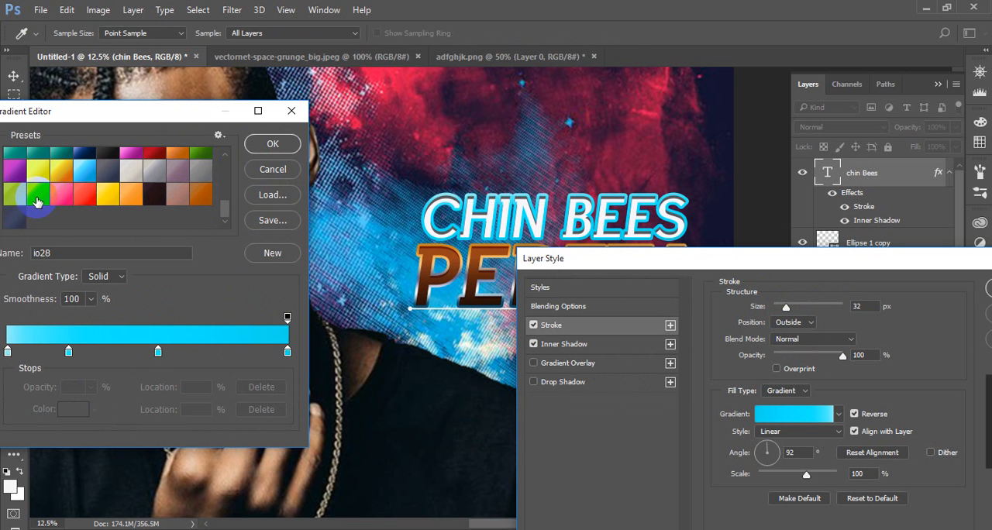
left_click(260, 147)
Try recoloring the stroke gradient's 54% stop with brown sampled from the PEPETA lettering
left_click(813, 413)
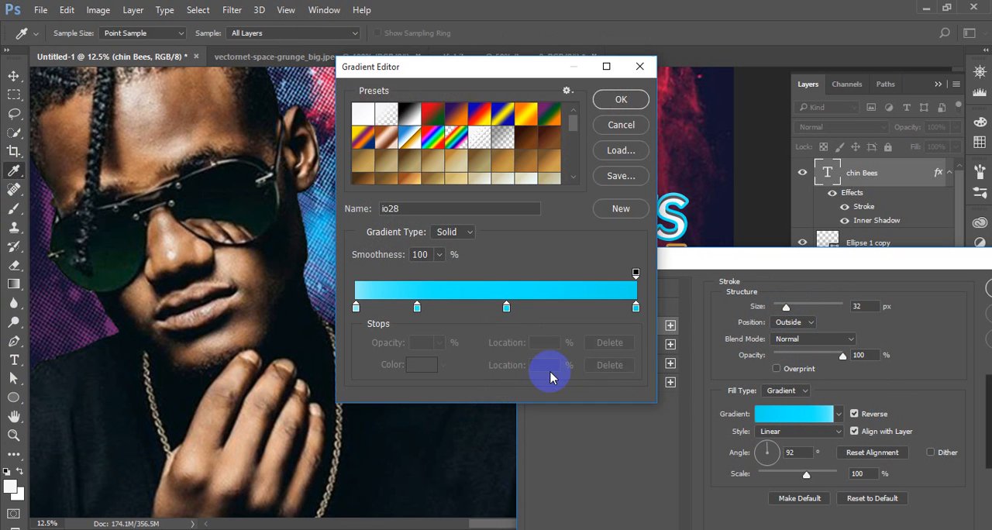
left_click_drag(465, 62, 161, 76)
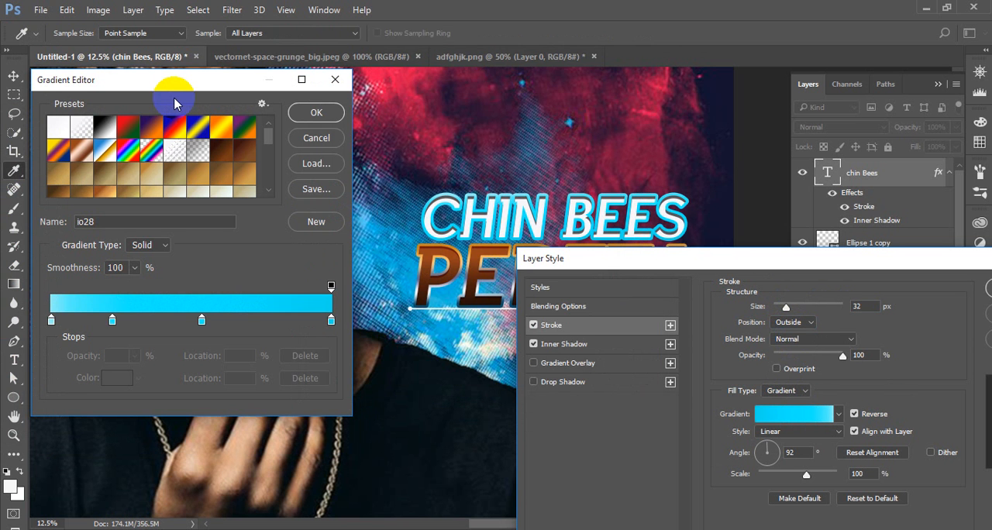
left_click(200, 295)
left_click(201, 320)
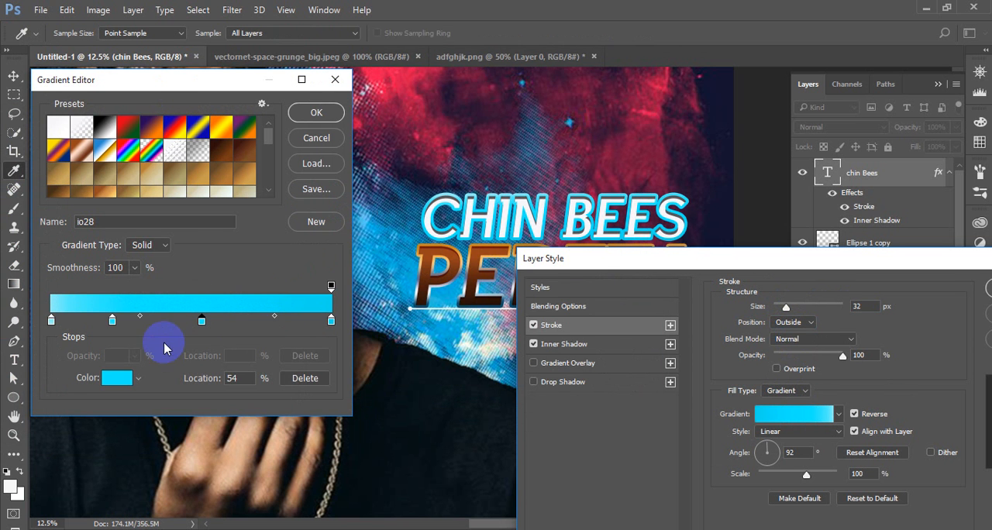
left_click(111, 380)
left_click_drag(542, 95, 562, 326)
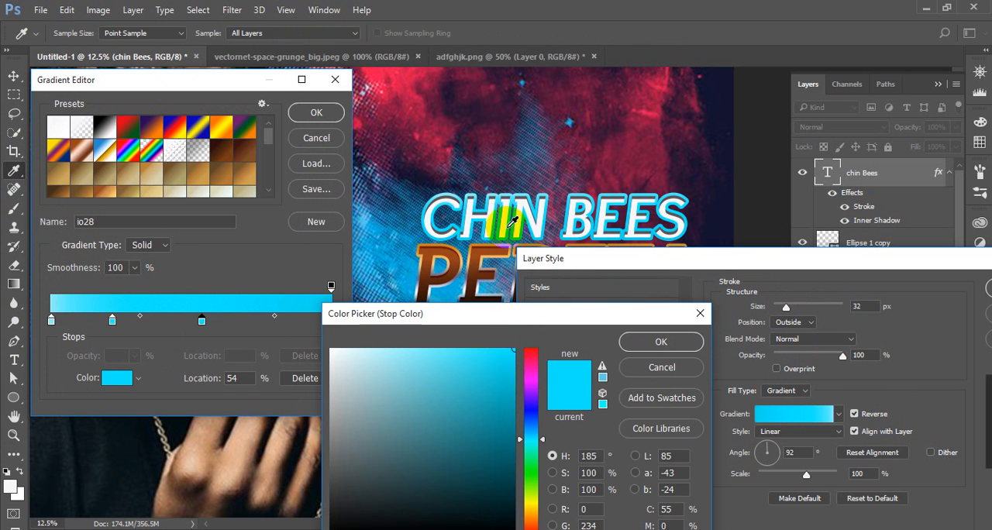
left_click(482, 253)
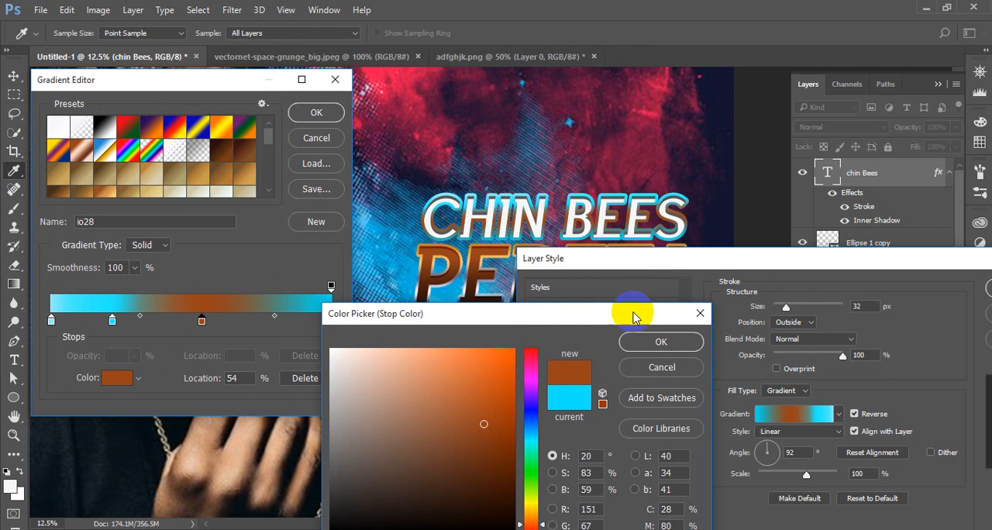
left_click(661, 342)
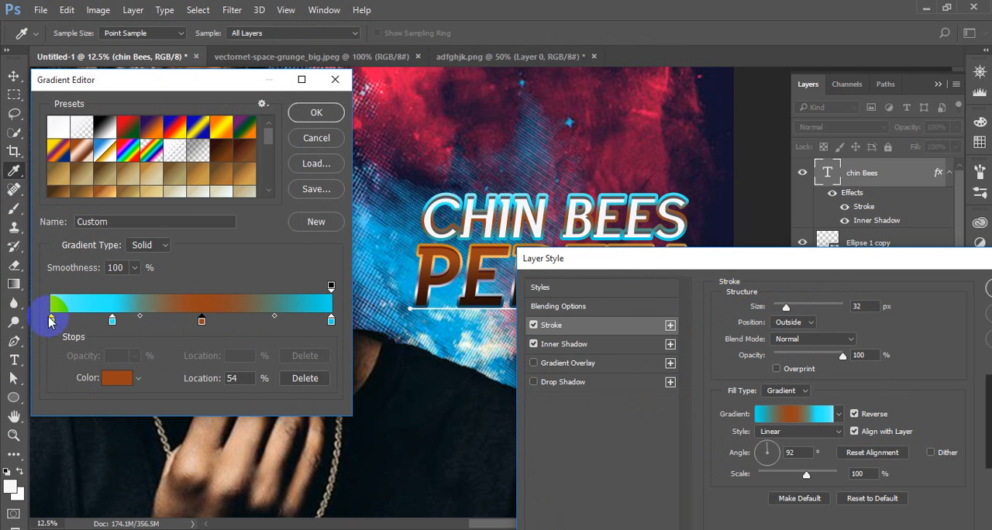
Try a two-color stroke gradient by removing the extra cyan stops and moving the brown stop to 100%
left_click_drag(51, 320, 38, 431)
left_click_drag(51, 320, 51, 437)
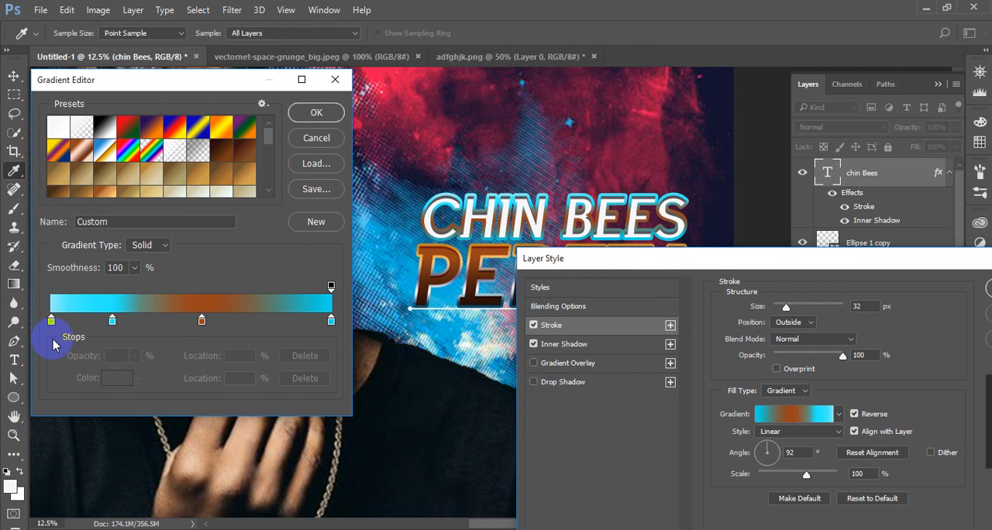
left_click_drag(112, 320, 115, 410)
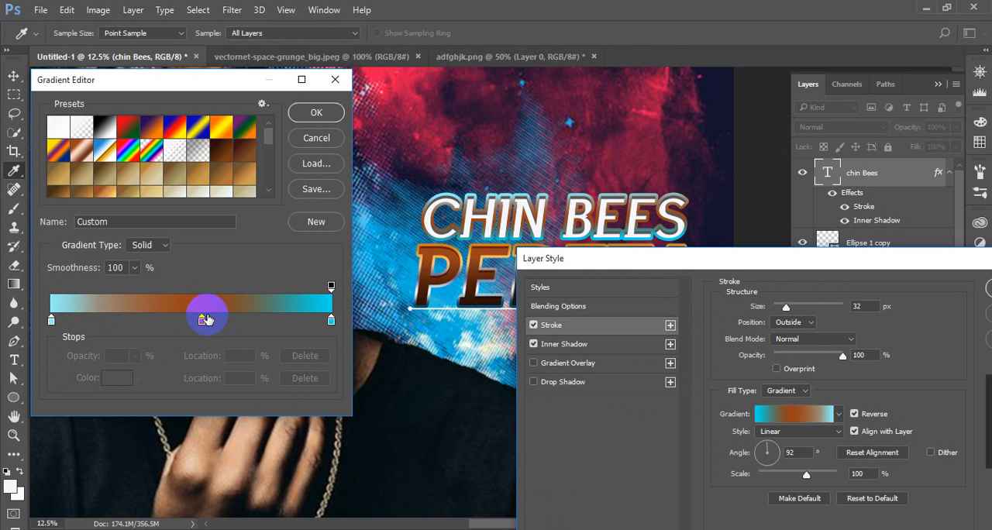
left_click(203, 319)
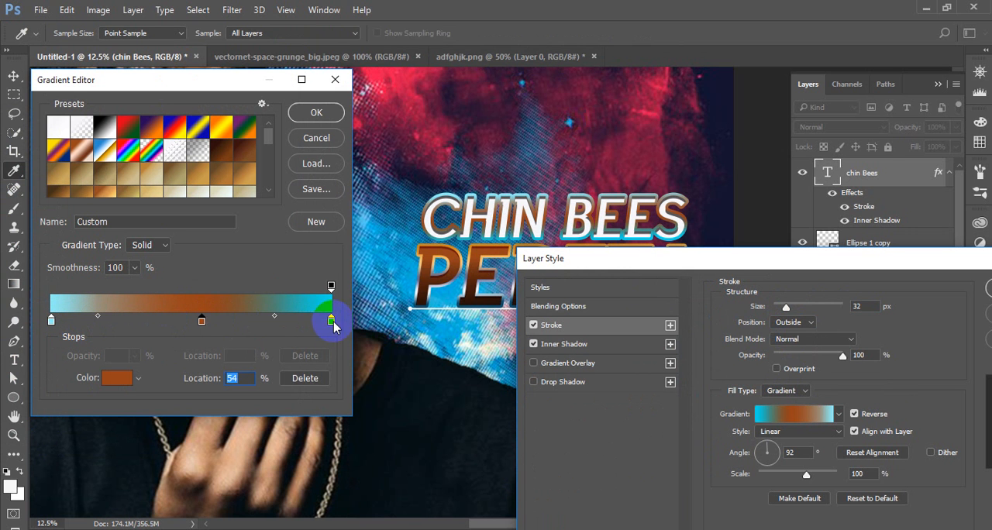
left_click_drag(331, 320, 333, 392)
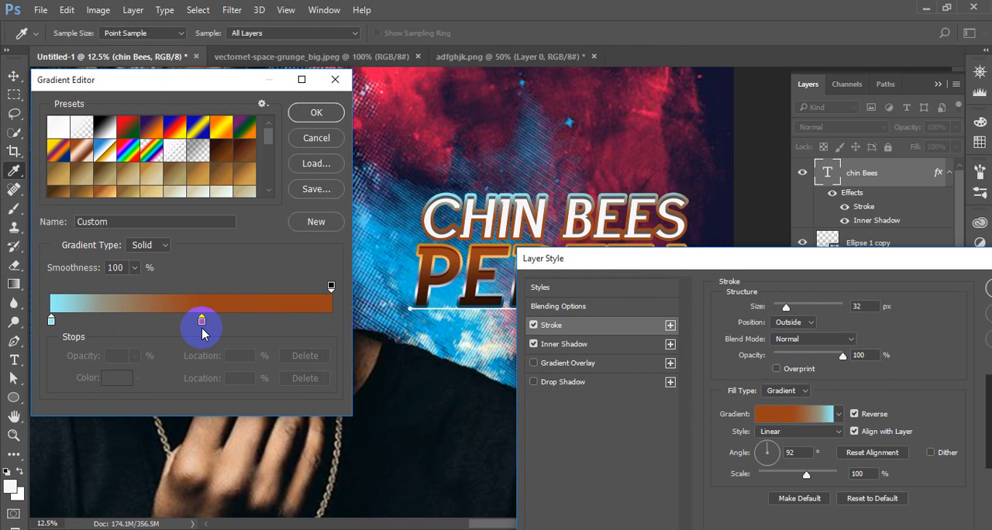
left_click_drag(200, 320, 333, 320)
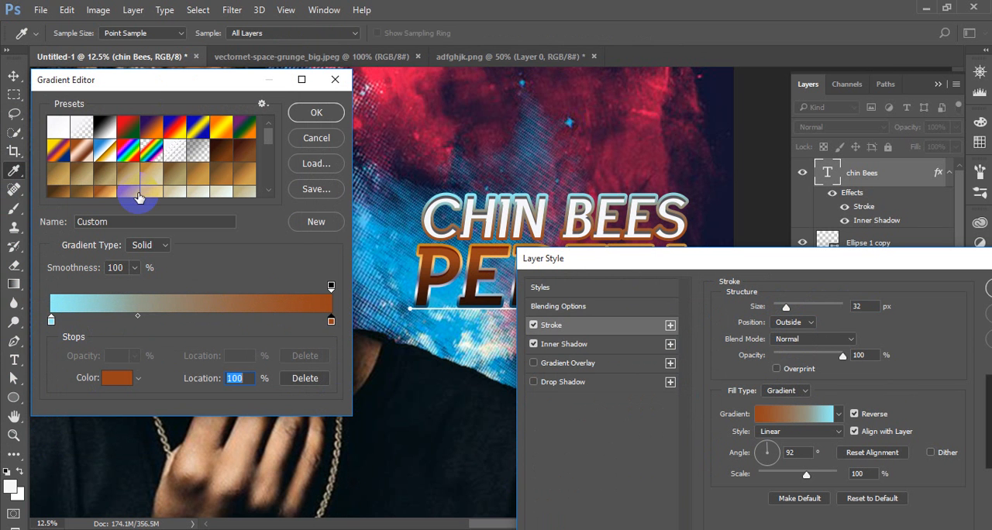
Load the 208_gradient_varieties_by_liasmani gradient file into the gradient presets
scroll(178, 159, "down", 5)
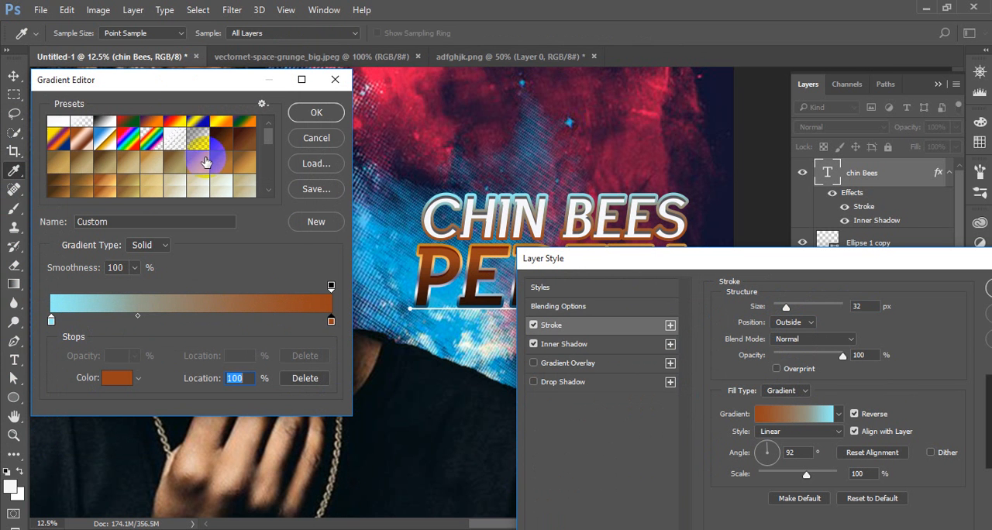
left_click(316, 164)
left_click(181, 256)
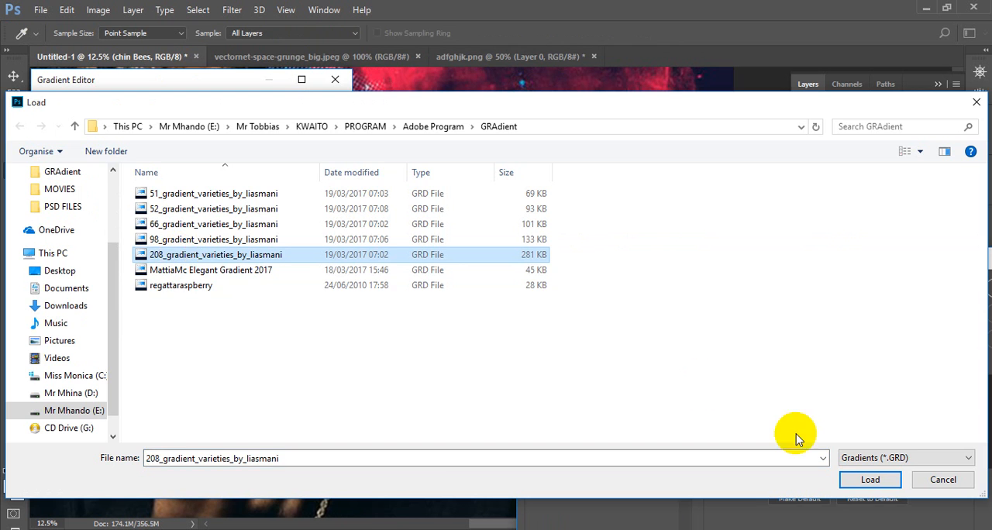
left_click(871, 479)
Try yellow-green, green and dark blue presets on the CHIN BEES stroke, and cancel the gradient edits
scroll(177, 164, "down", 5)
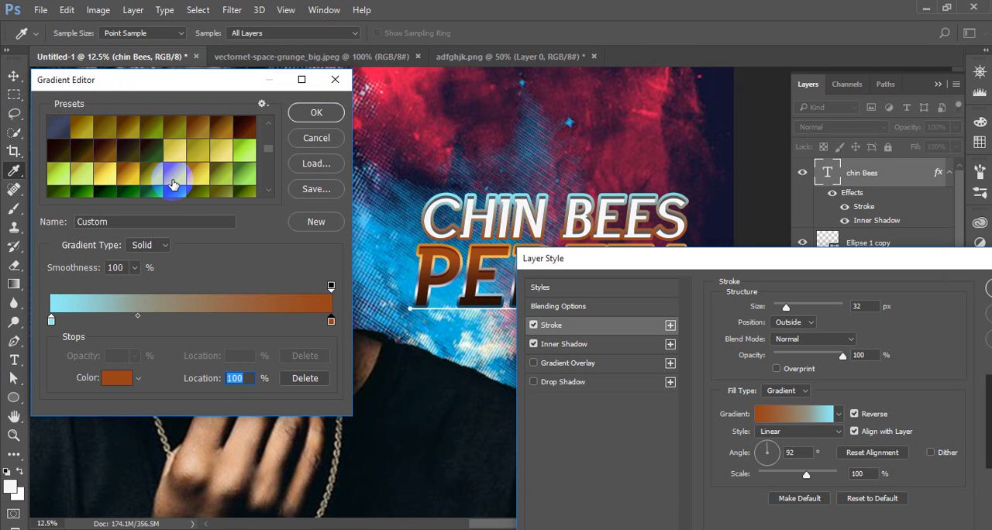
left_click(158, 172)
left_click(149, 185)
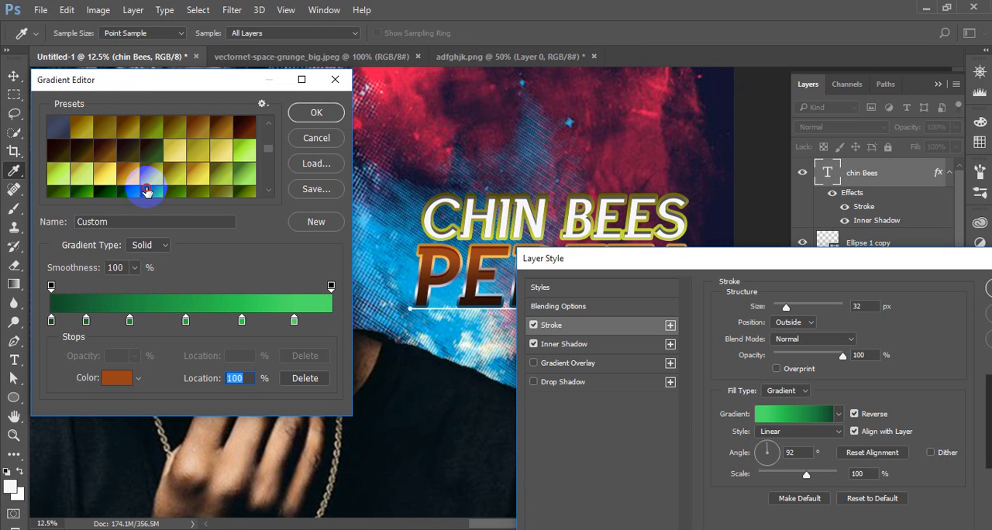
scroll(155, 179, "down", 5)
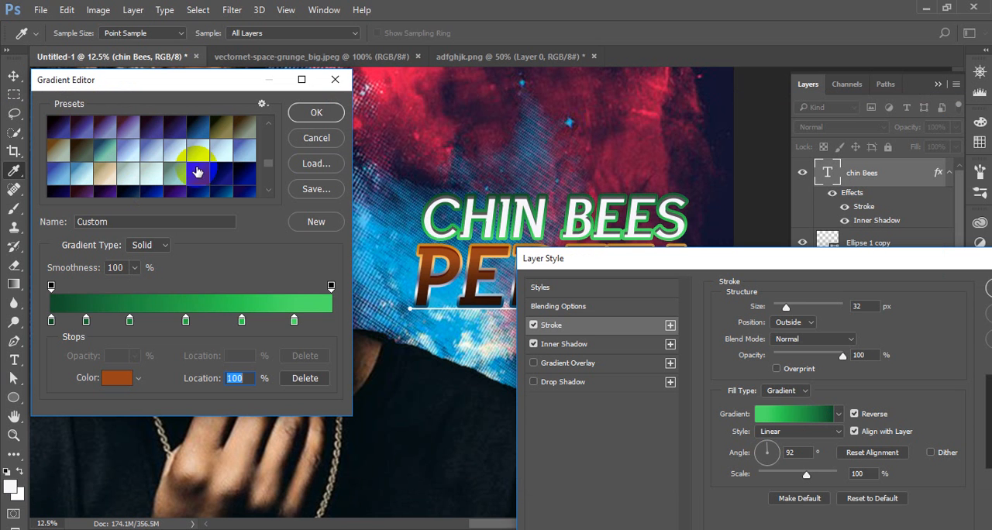
left_click(249, 177)
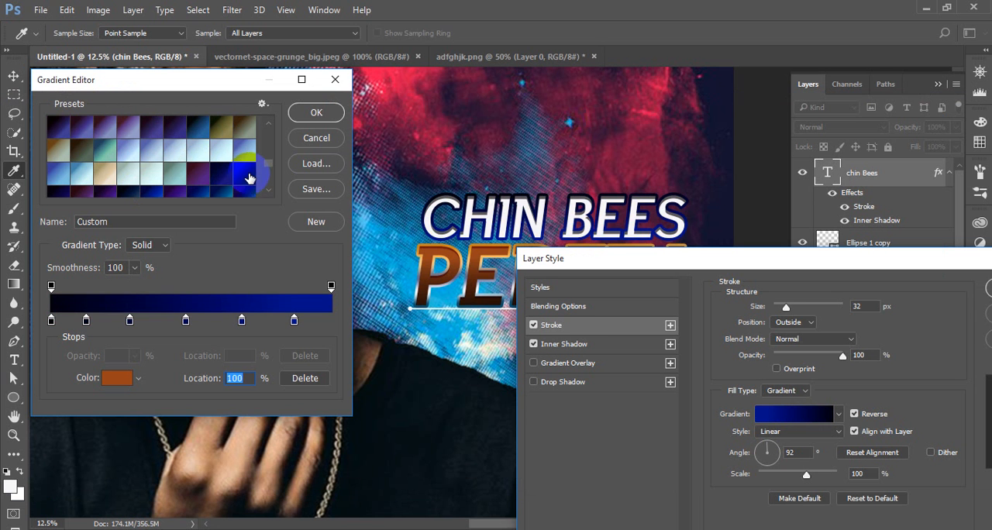
left_click(325, 139)
Turn off the CHIN BEES stroke and enable its Drop Shadow and Gradient Overlay effects
left_click_drag(861, 262, 753, 258)
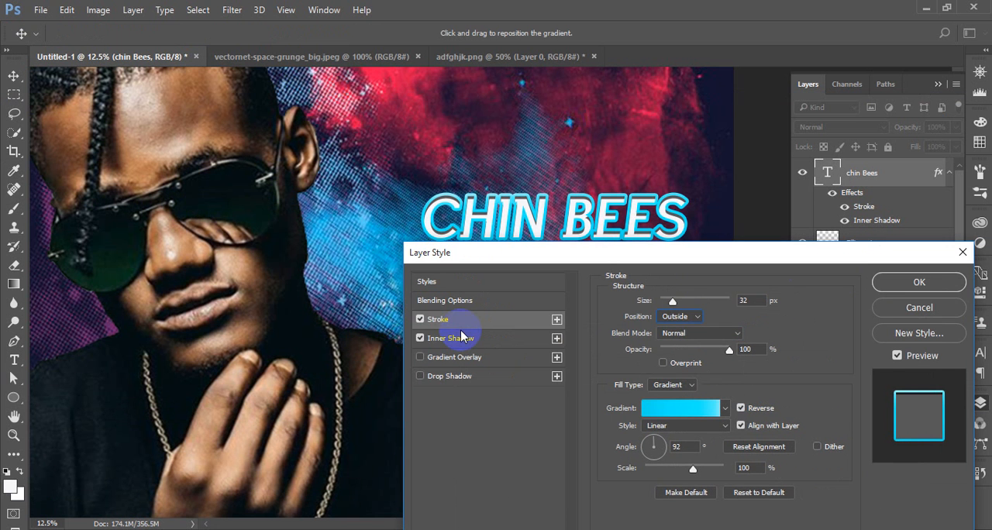
left_click(420, 318)
left_click(420, 376)
left_click(436, 376)
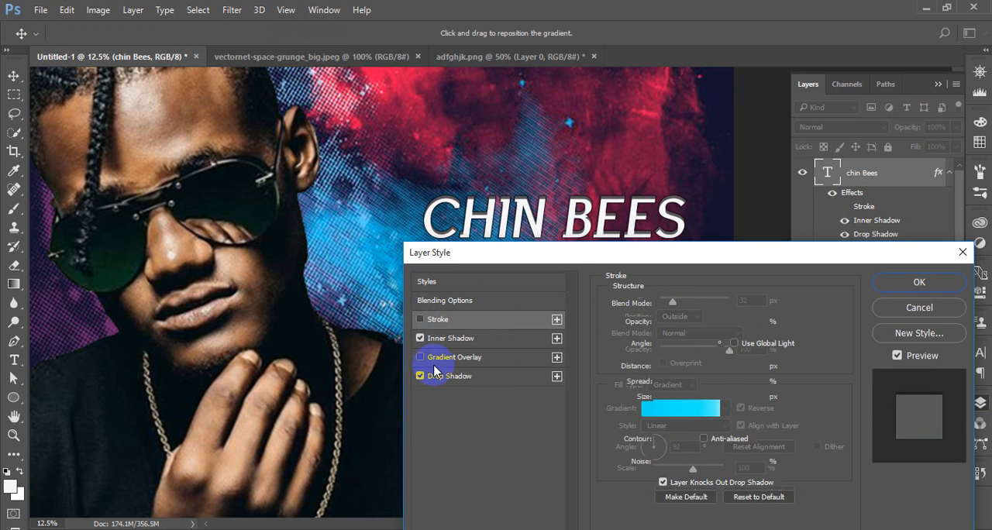
left_click(420, 356)
left_click(454, 359)
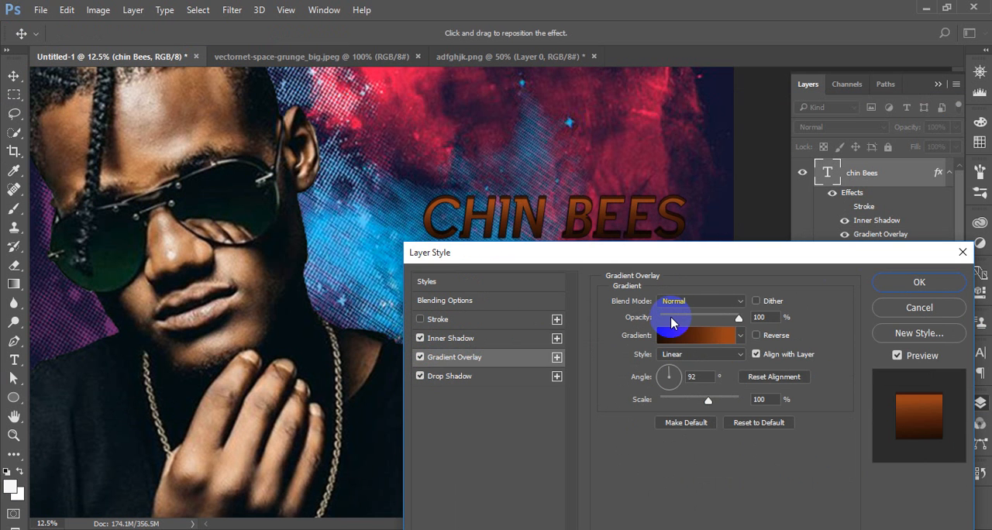
Apply a golden-brown preset to the CHIN BEES gradient overlay, accept the layer style, and deselect the layer
left_click(697, 333)
left_click(199, 180)
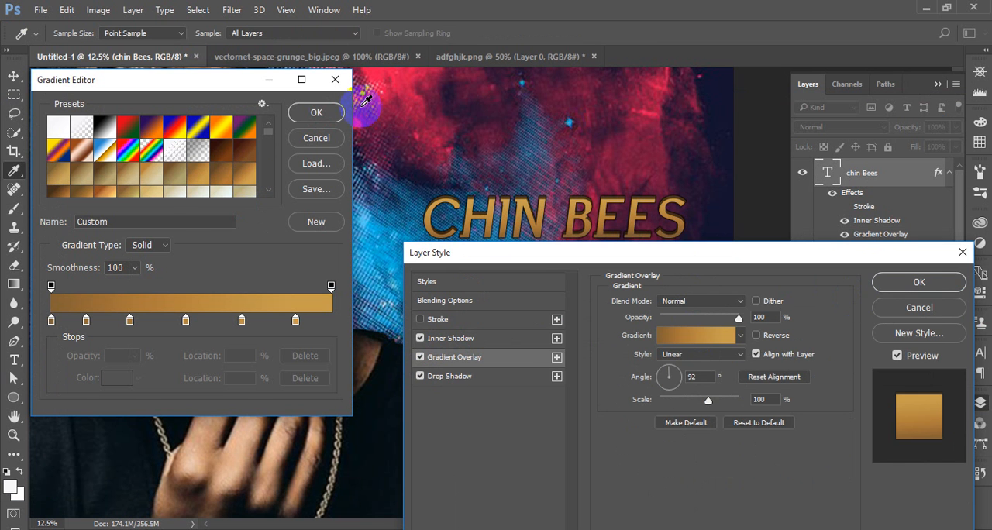
left_click(316, 113)
left_click(930, 282)
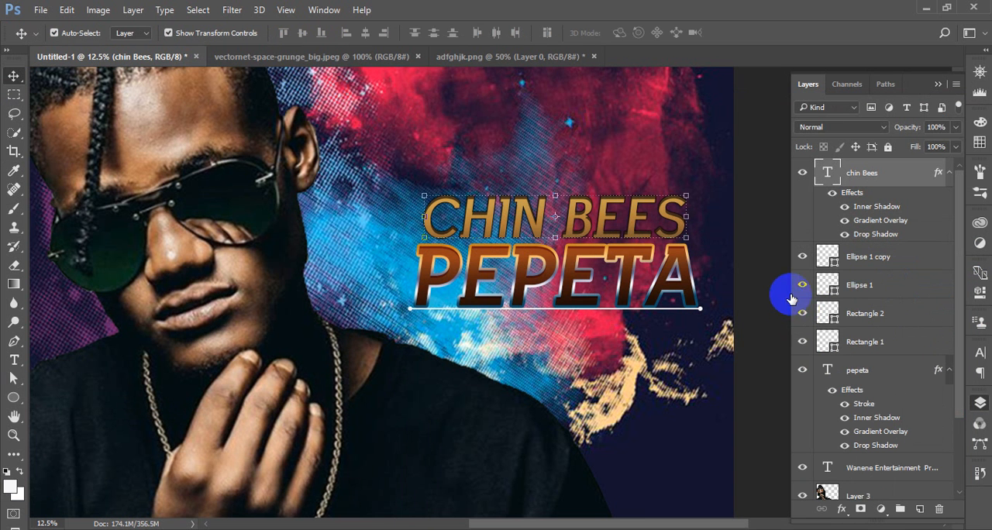
left_click(765, 265)
Select the Ellipse 1 copy, Ellipse 1 and Rectangle 2 layers, check Rectangle 2's visibility, and nudge the underline slightly down below PEPETA
scroll(687, 265, "down", 3)
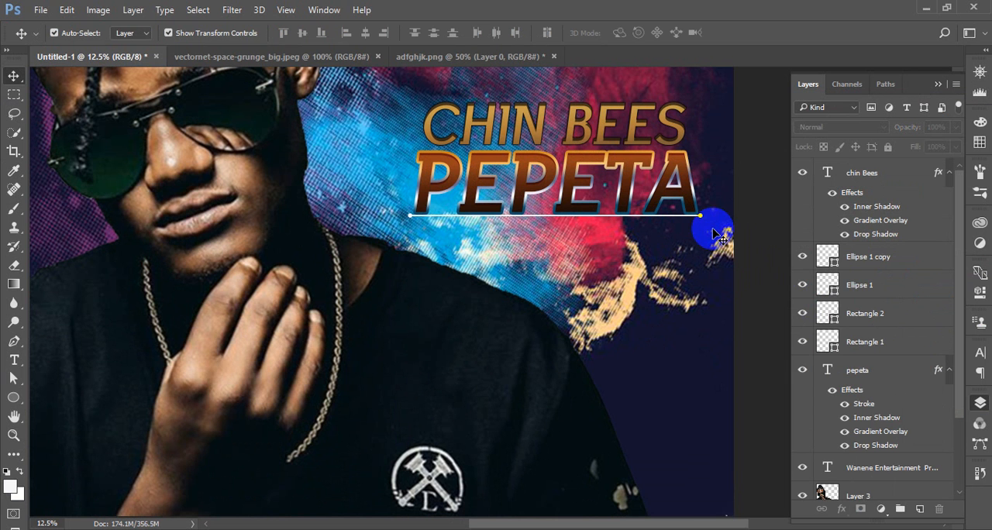
left_click(877, 340)
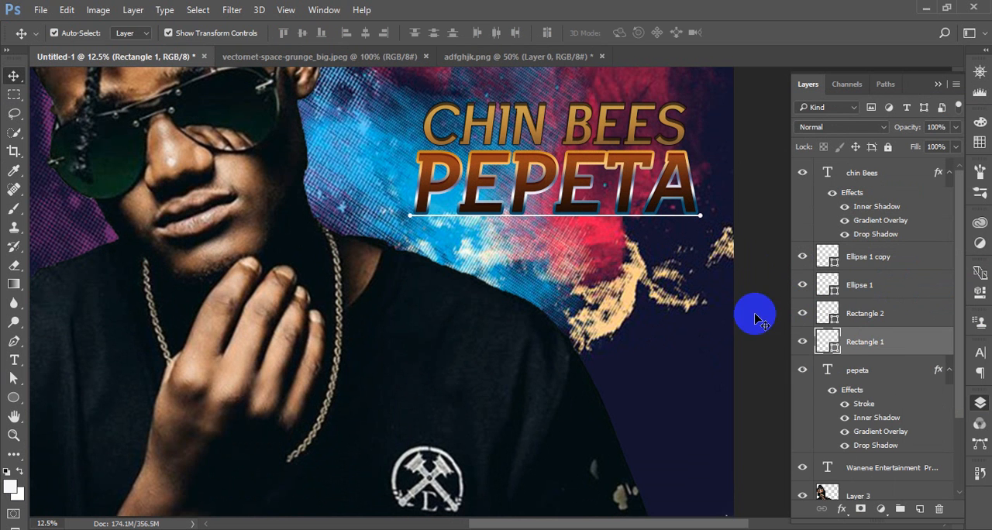
left_click(852, 285)
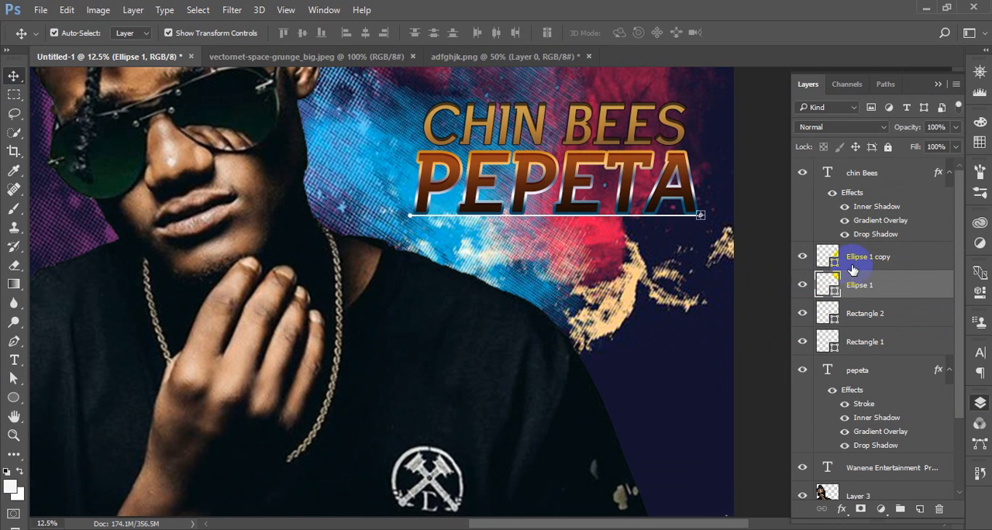
left_click(857, 259)
left_click(868, 322, "shift")
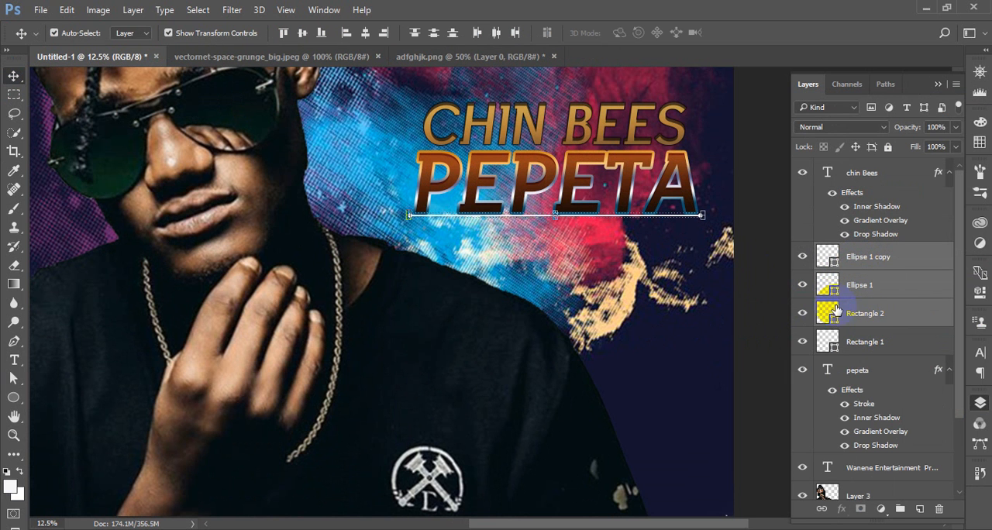
left_click(804, 314)
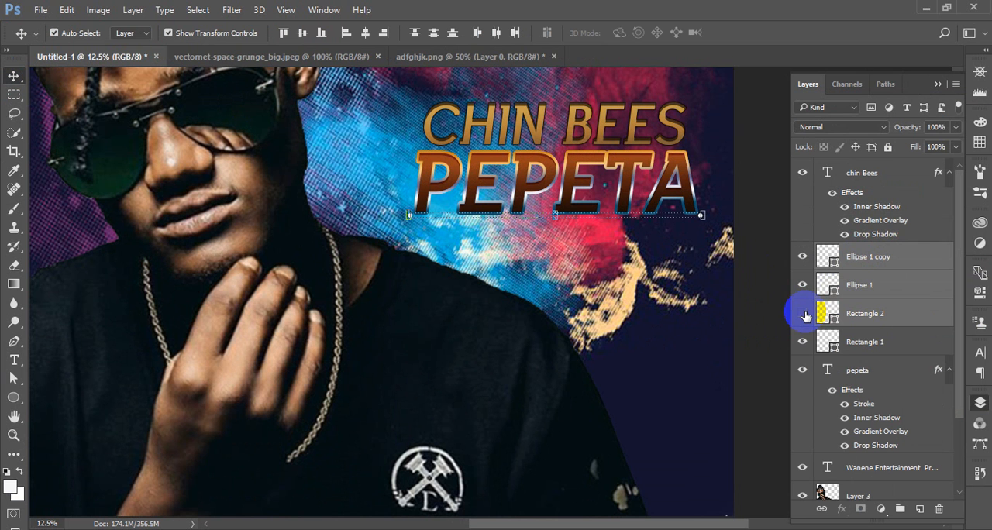
left_click(805, 315)
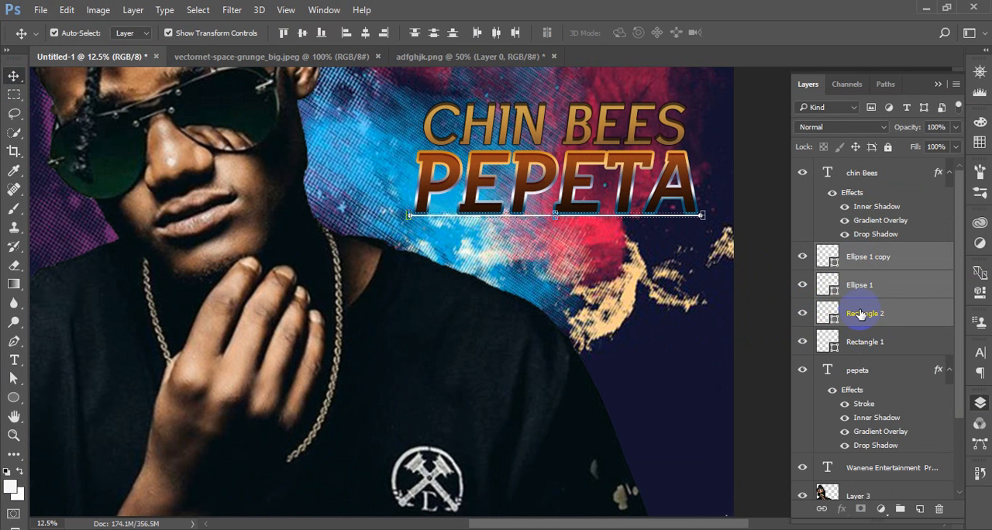
key("shift+Down")
key("shift+Down")
key("shift+Down")
key("shift+Down")
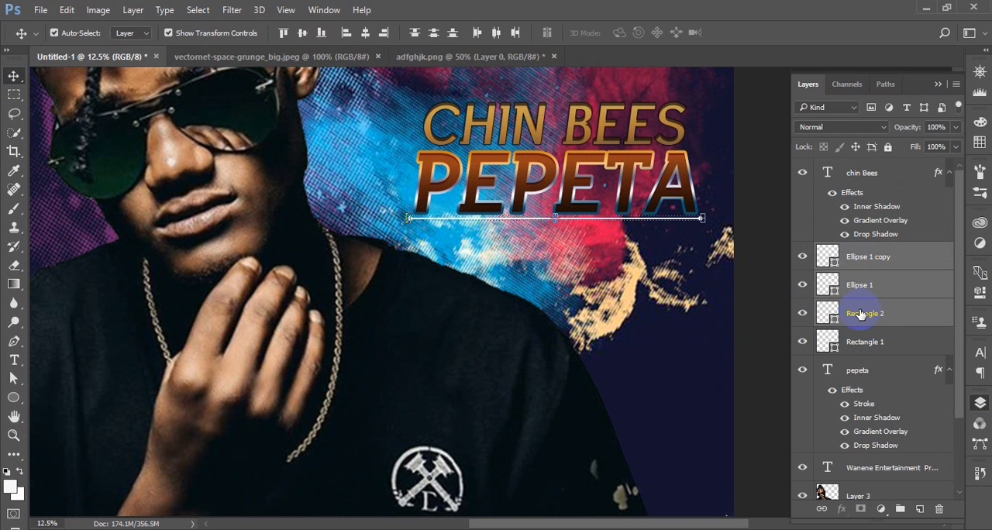
left_click(738, 310)
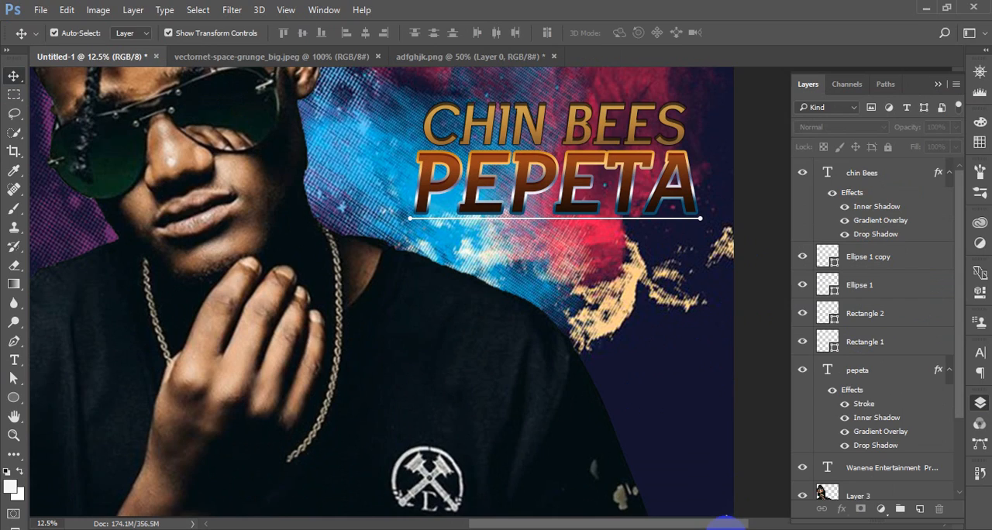
Start a new text line just below the underline of the PEPETA title, leaving the title text itself unedited
left_click(726, 529)
left_click(726, 527)
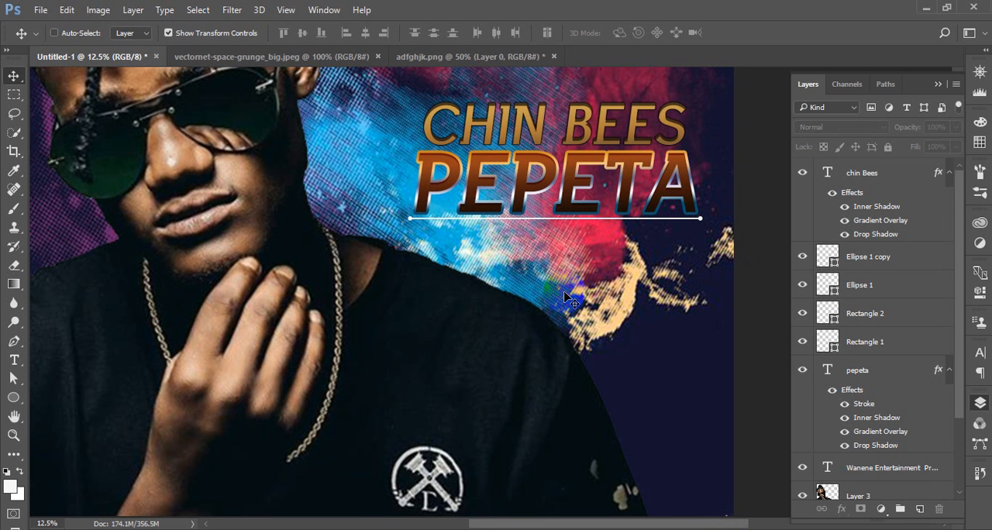
key("ctrl+plus")
scroll(434, 302, "right", 4)
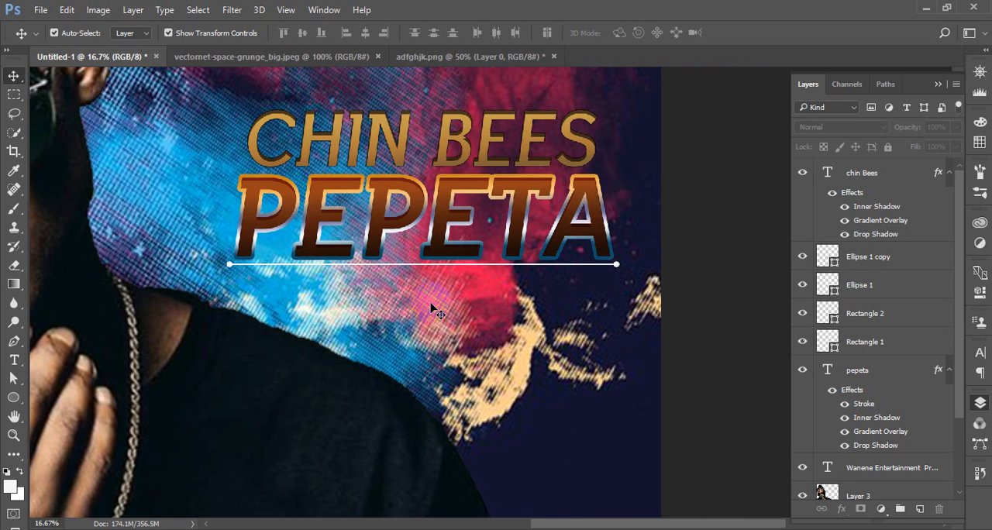
left_click(434, 310, "ctrl")
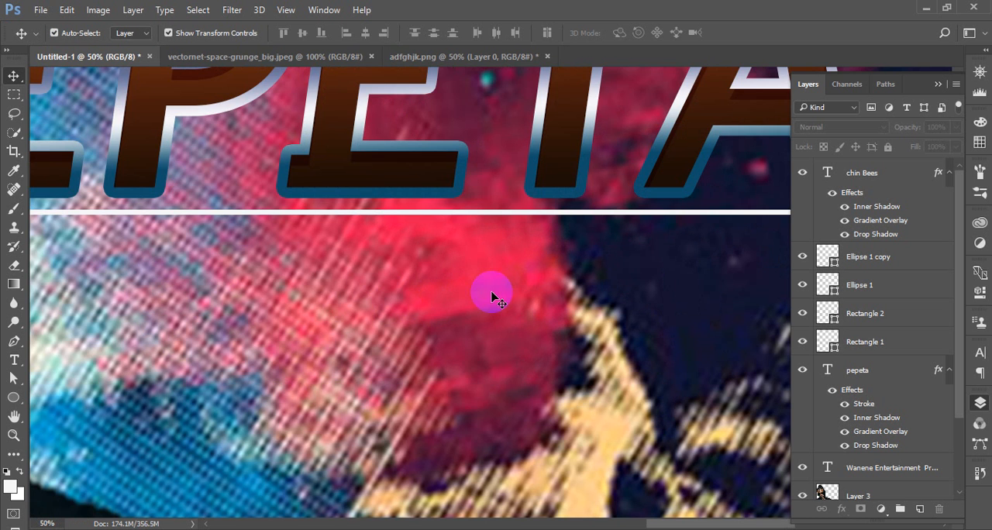
left_click_drag(532, 277, 290, 243)
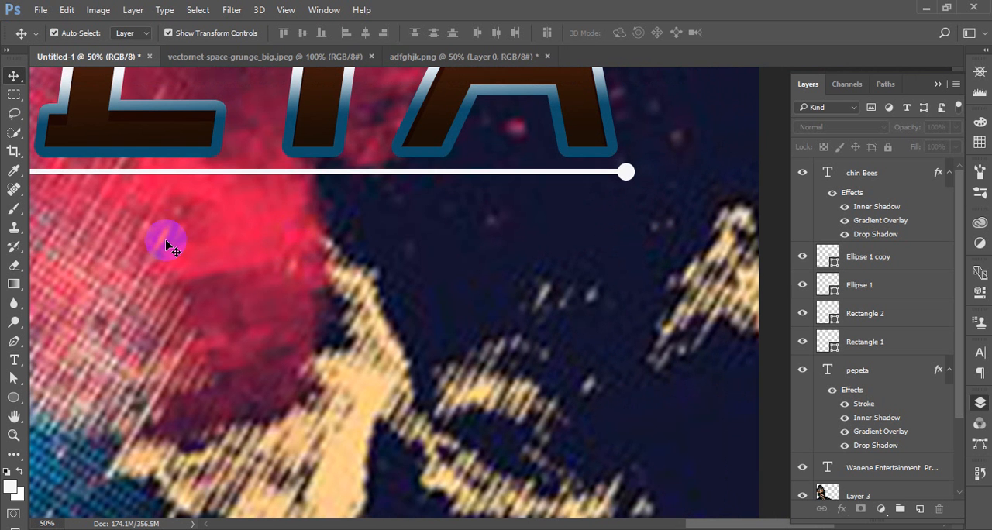
left_click(14, 359)
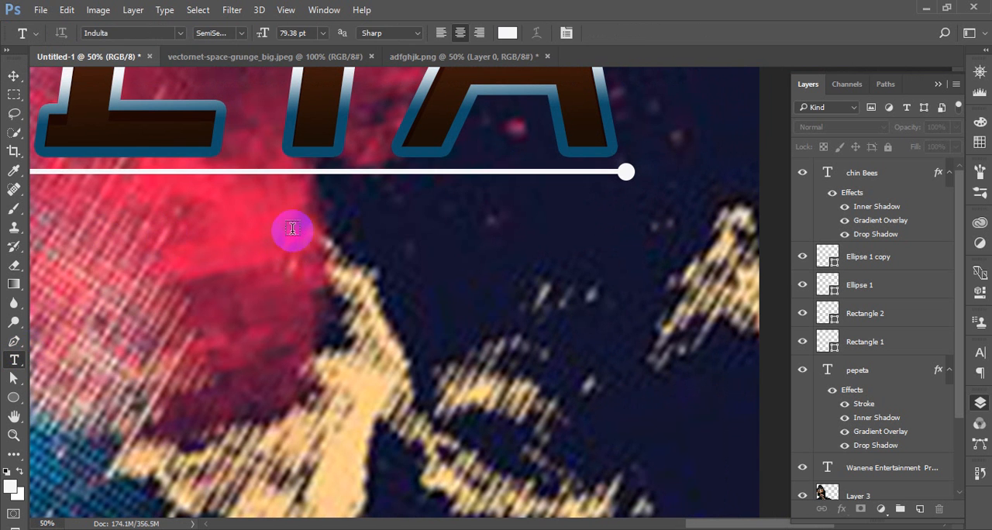
left_click(457, 174)
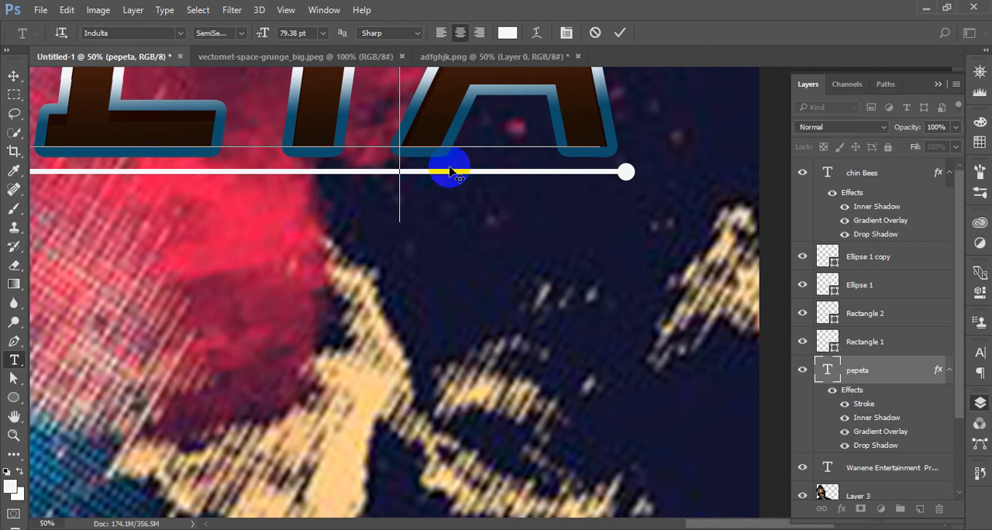
left_click(620, 32)
left_click(346, 406)
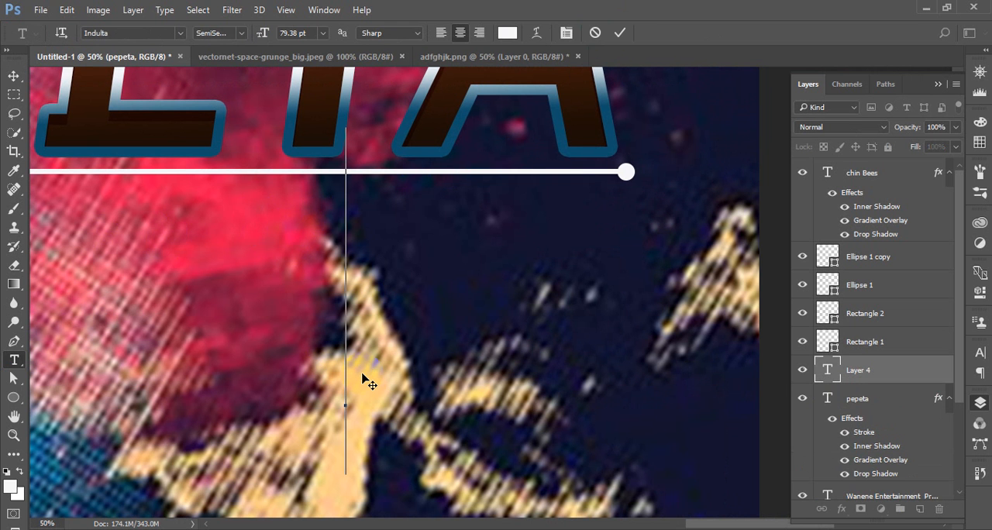
type("WANENE")
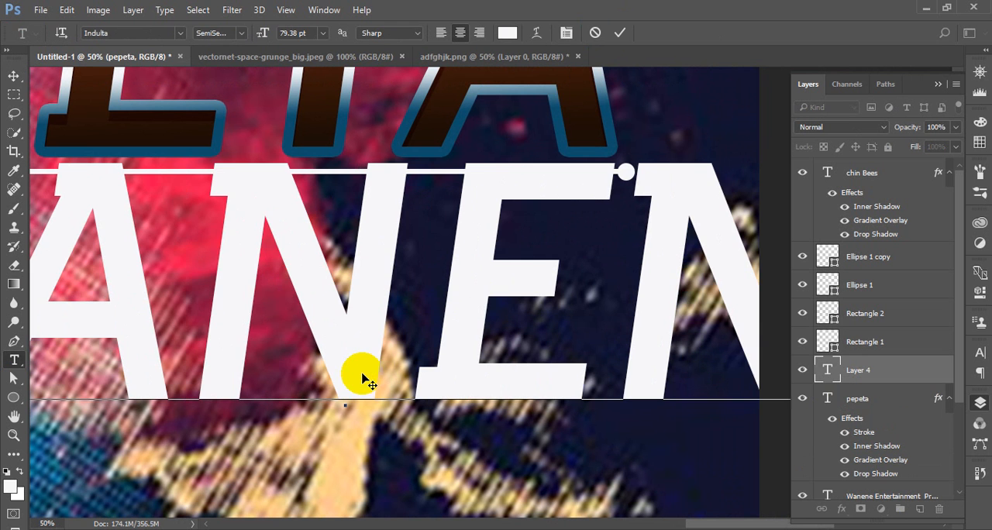
key("BackSpace")
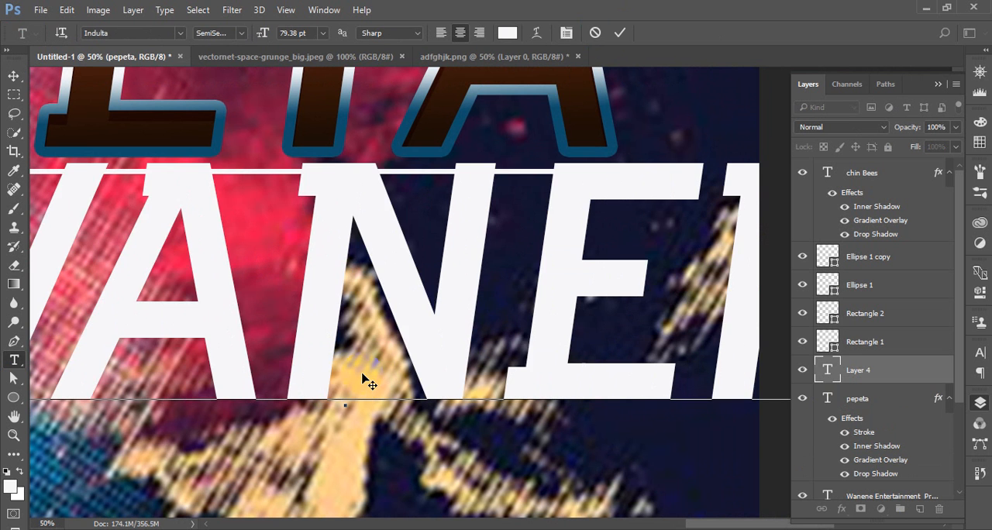
key("BackSpace")
key("BackSpace")
key("BackSpace")
key("BackSpace")
key("BackSpace")
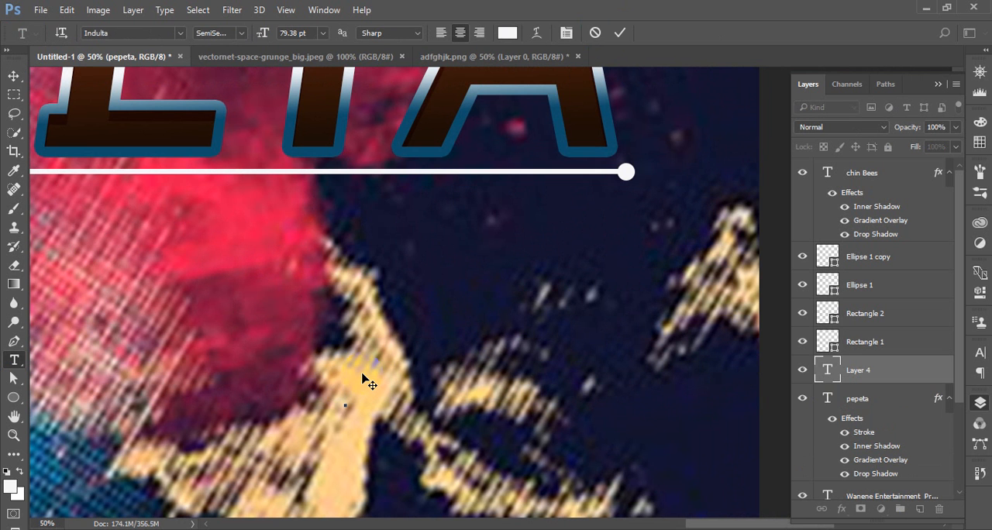
Enter the studio credit STUDIO BY: WANENE in the new text layer and commit it
type("S")
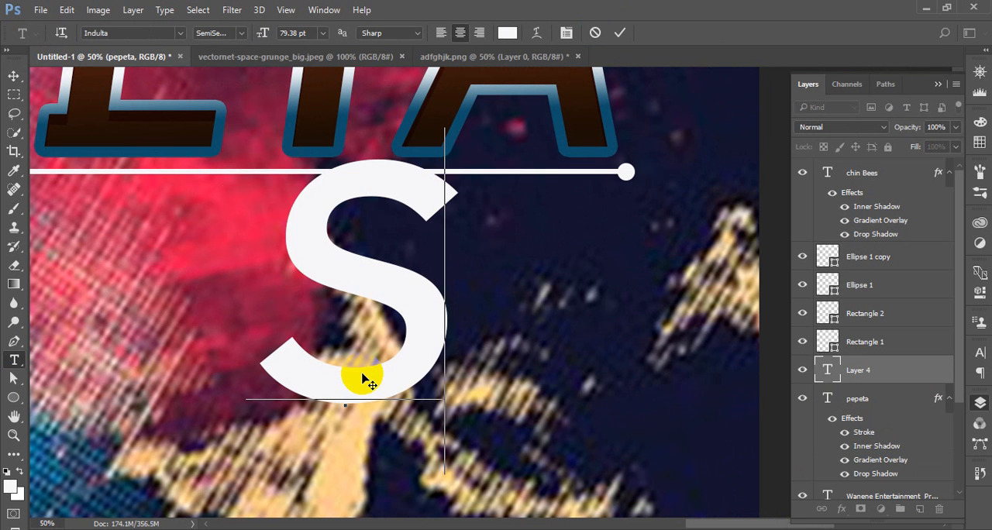
type("TUD")
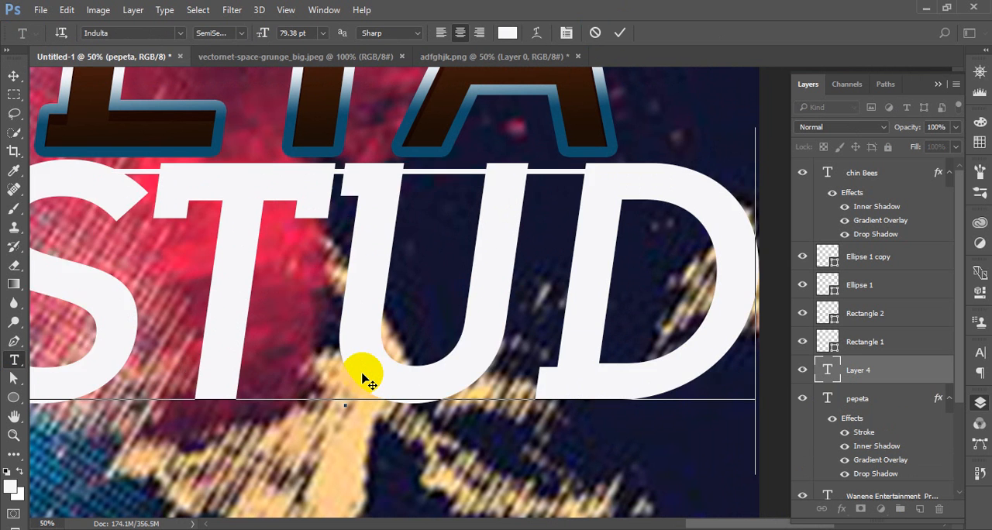
type("IO BY ")
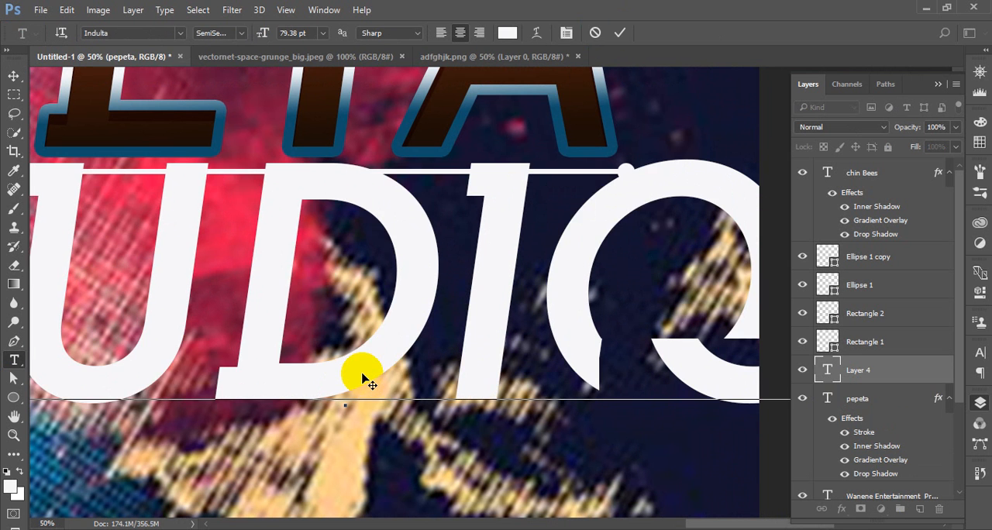
type(": W")
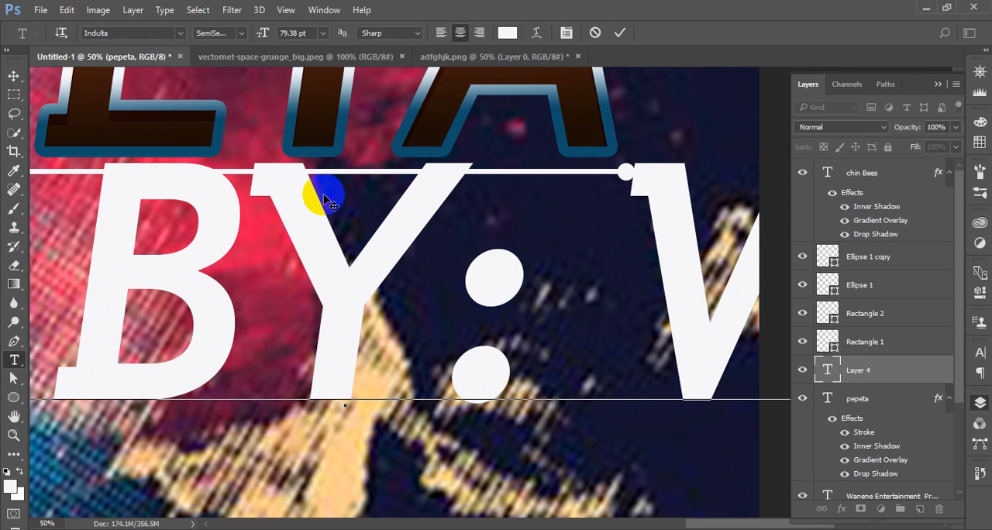
left_click(617, 32)
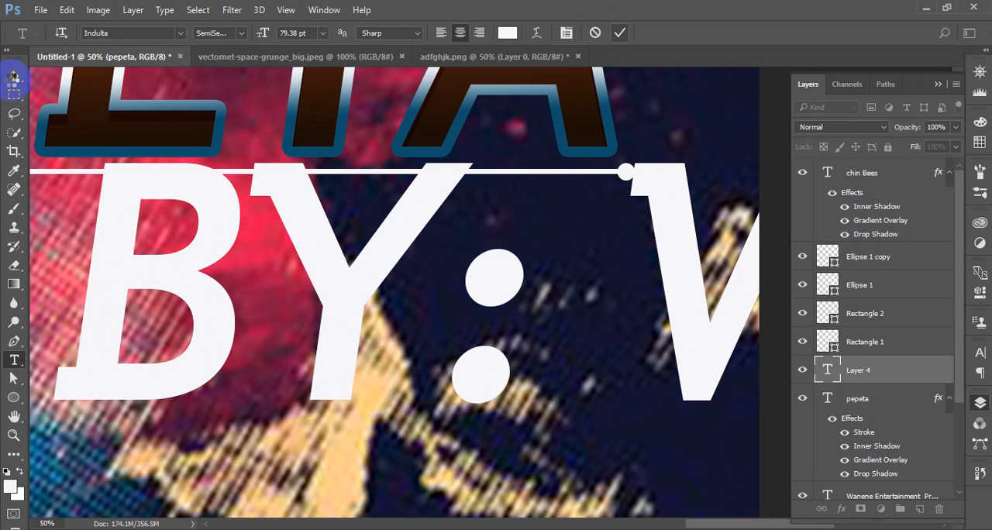
Set the font size of the STUDIO BY: WANENE credit to 24 pt
left_click(273, 57)
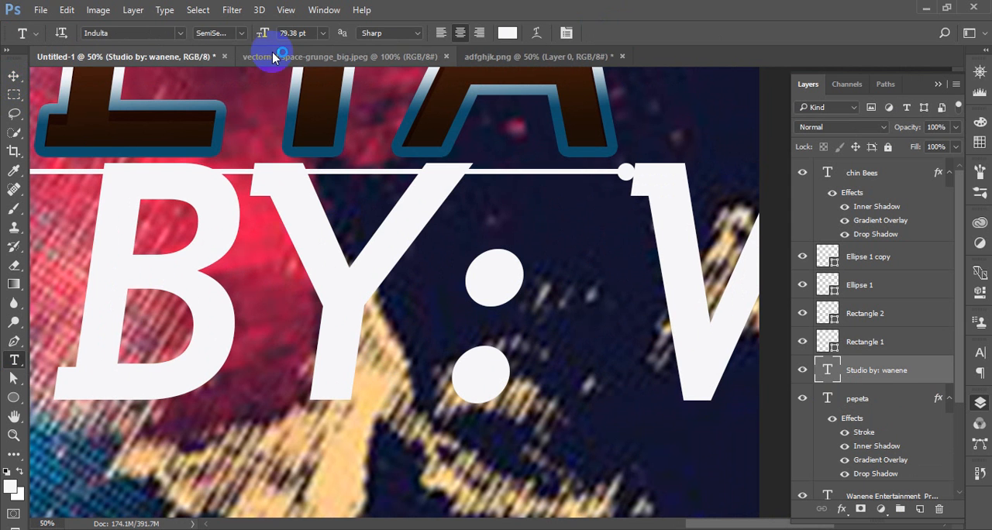
left_click(323, 33)
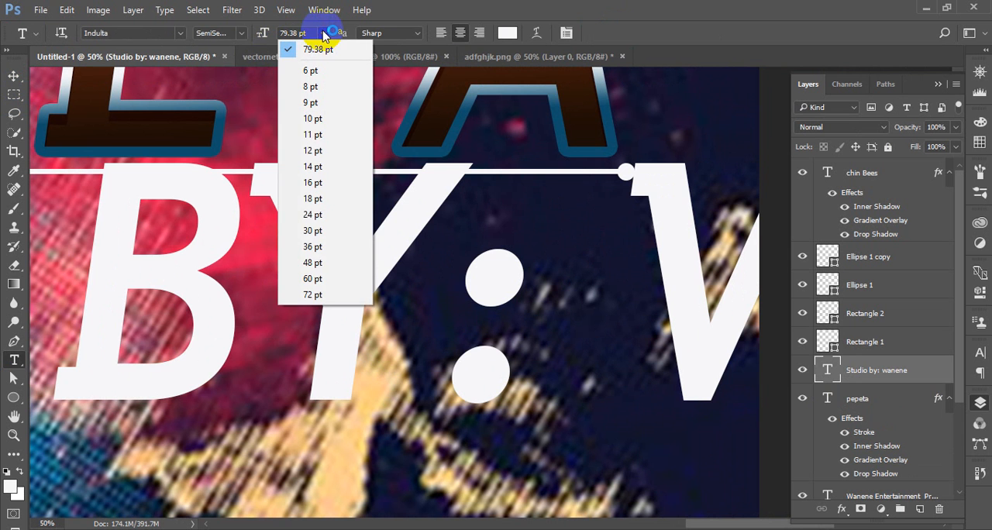
left_click(319, 228)
Collapse the layers list and move the STUDIO BY: WANENE credit up to sit just beneath the title's underline
left_click(14, 76)
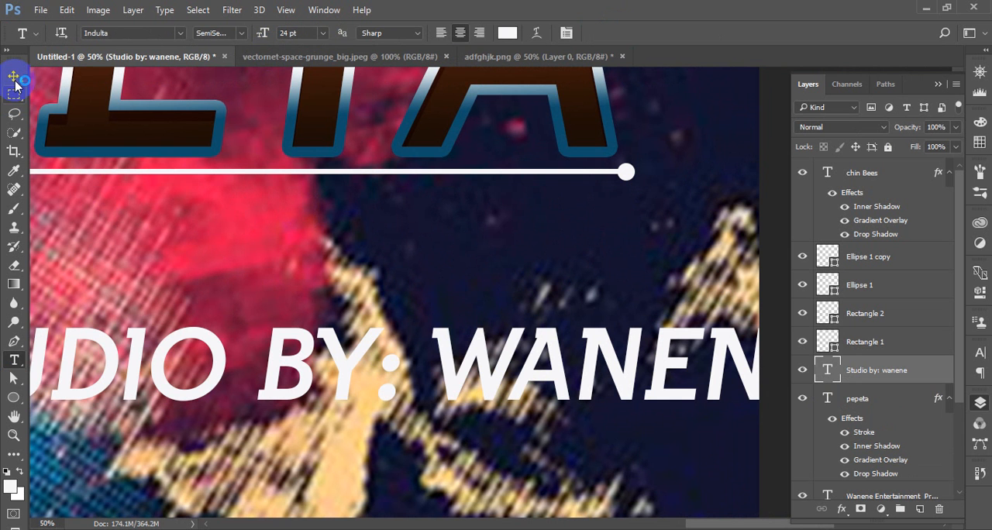
left_click(952, 77)
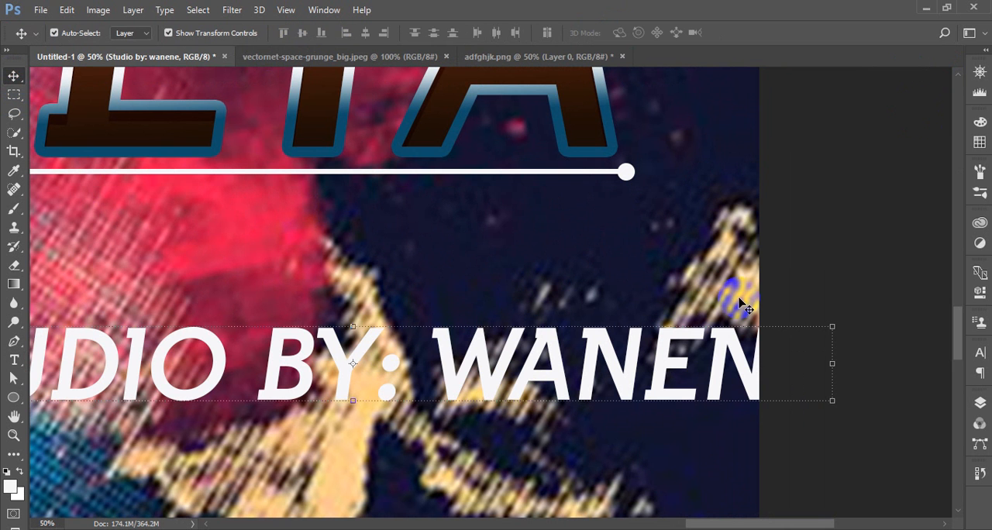
left_click(728, 354)
left_click_drag(728, 355, 632, 252)
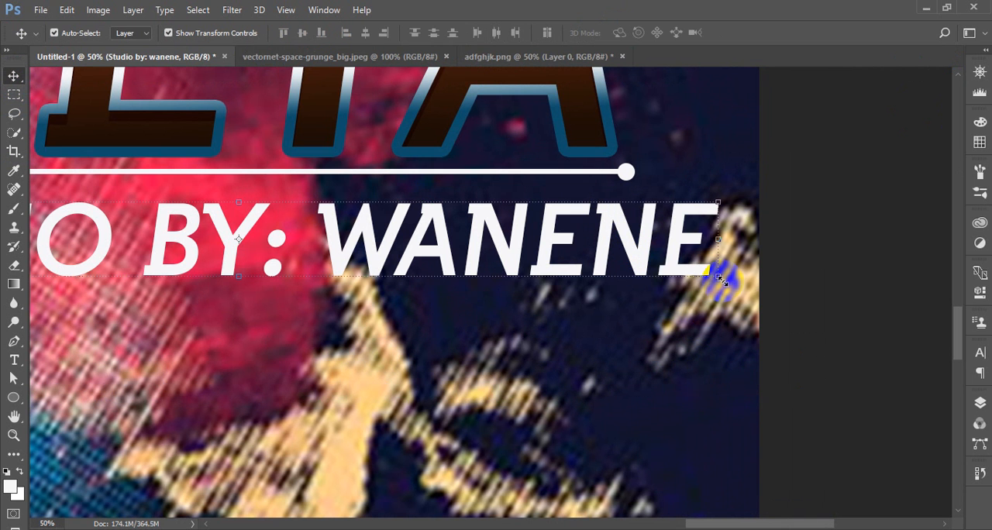
Narrow the STUDIO BY: WANENE credit to 92.15% width and scale it proportionally to 78.92%, applying both transforms
left_click_drag(719, 279, 650, 283)
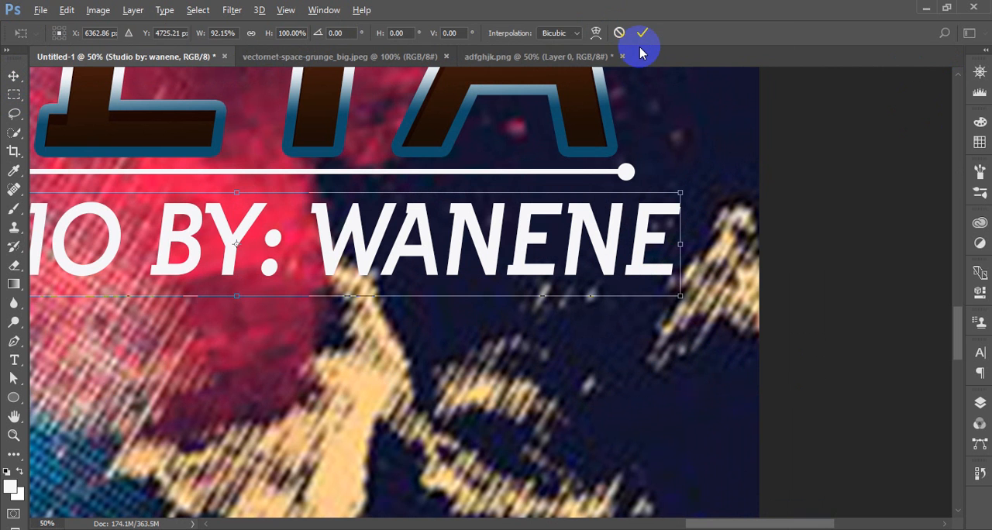
left_click(643, 36)
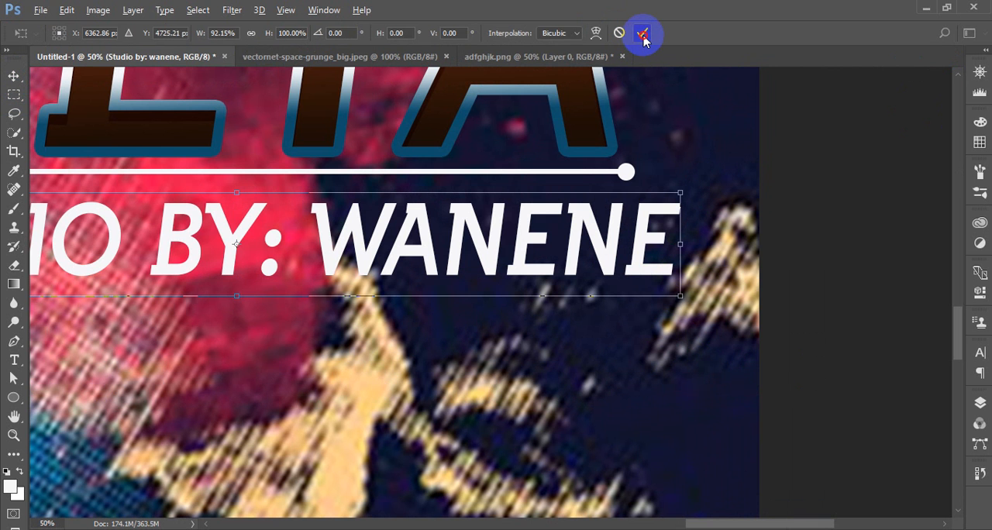
key("Return")
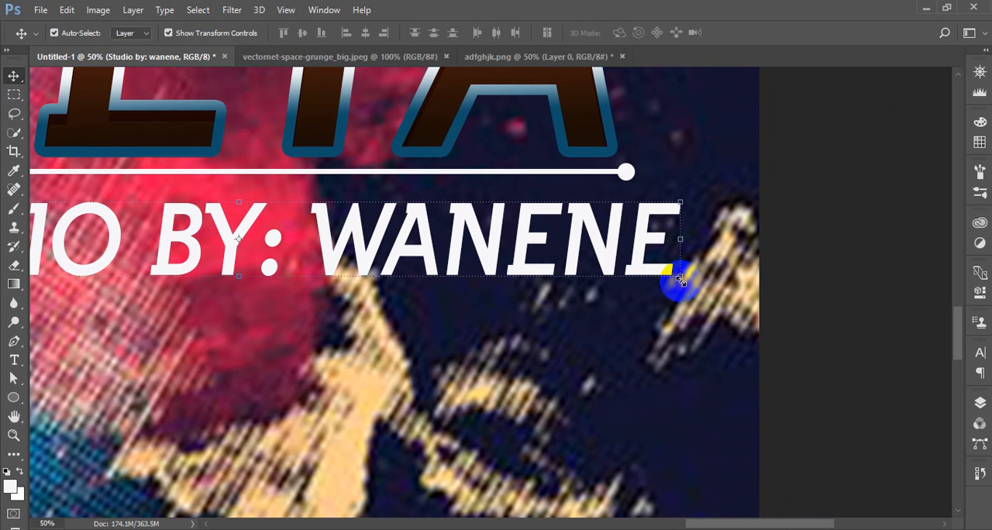
left_click(680, 278)
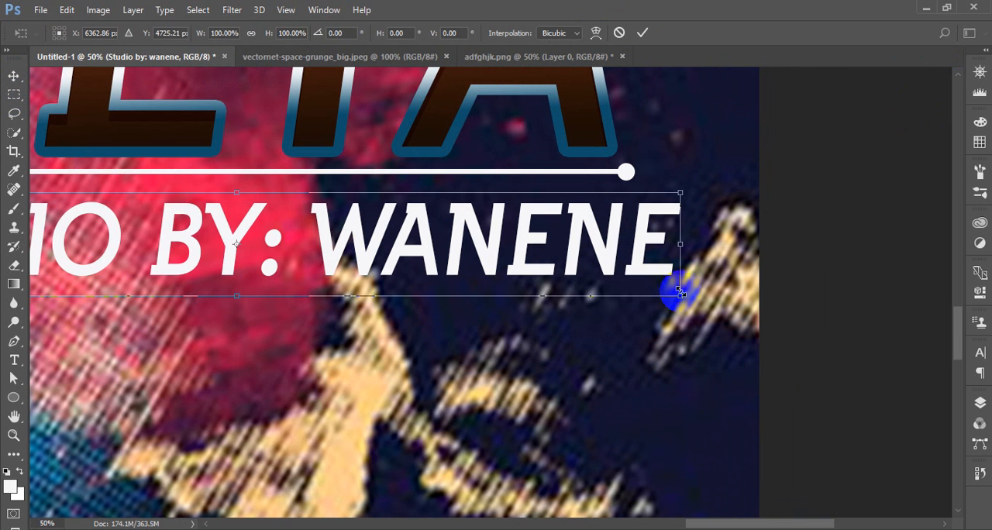
left_click_drag(678, 295, 589, 261)
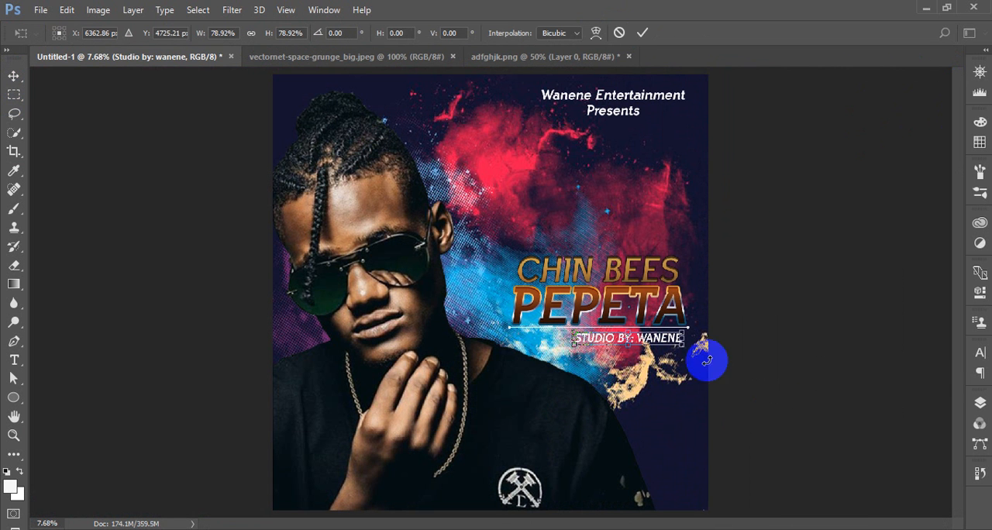
left_click(642, 33)
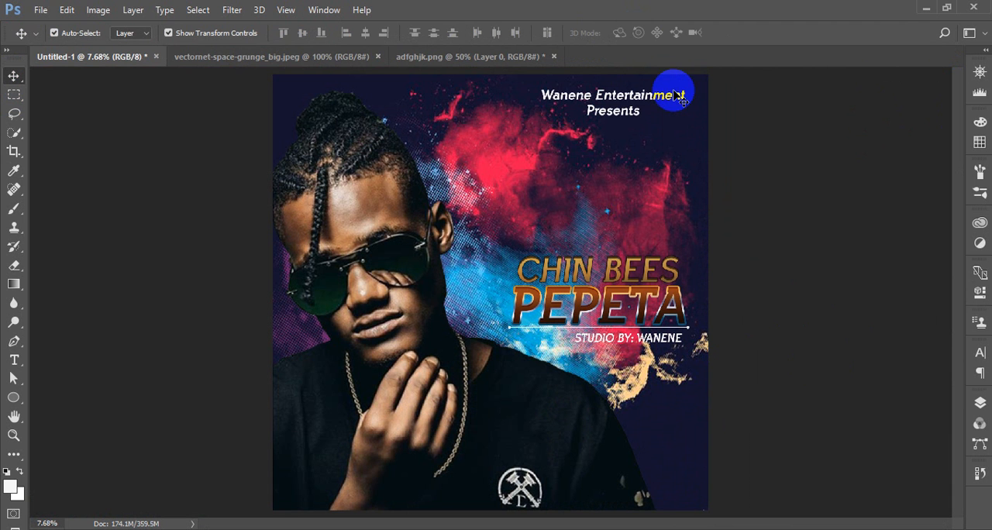
Move the Wanene Entertainment Presents heading slightly down from the cover's upper edge
left_click_drag(618, 101, 623, 132)
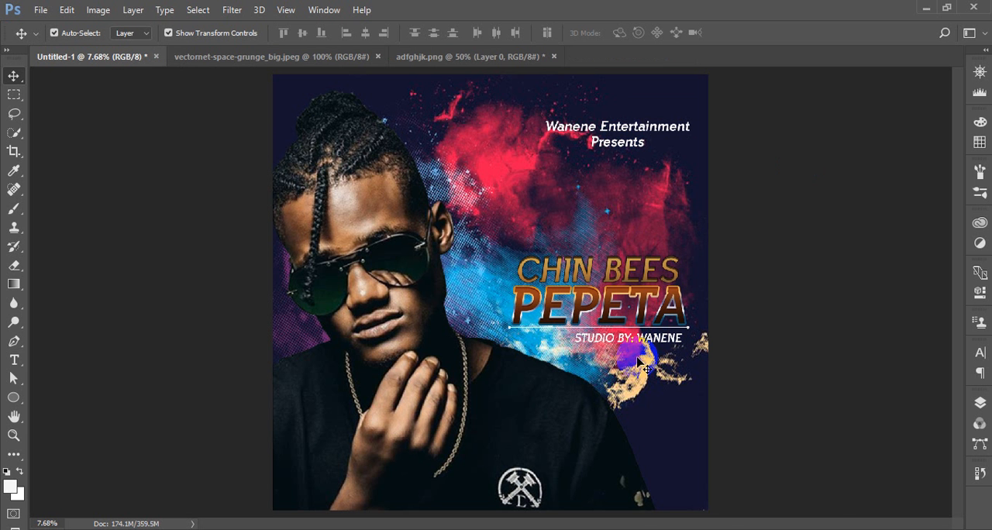
key("ctrl+plus")
key("ctrl+plus")
key("ctrl+plus")
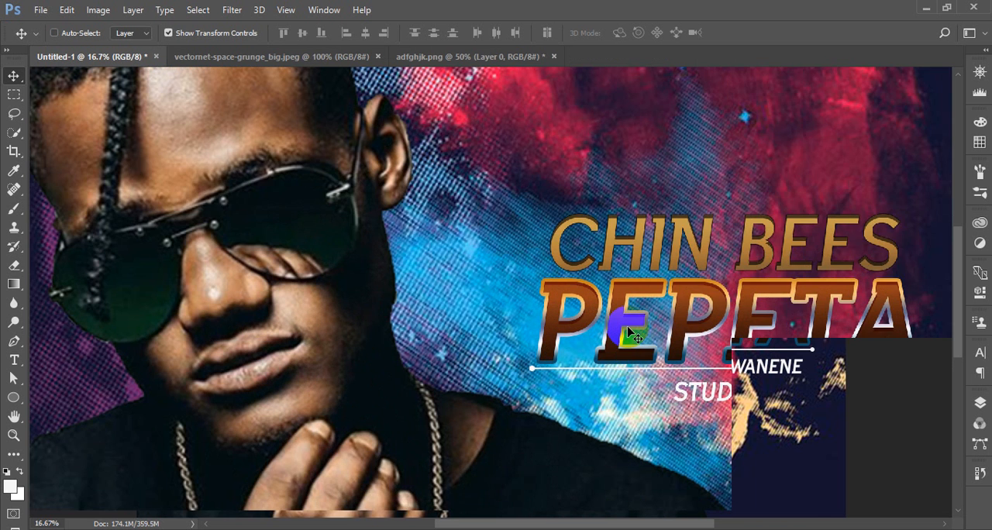
scroll(629, 326, "down", 3)
scroll(629, 326, "down", 3)
scroll(486, 275, "right", 4)
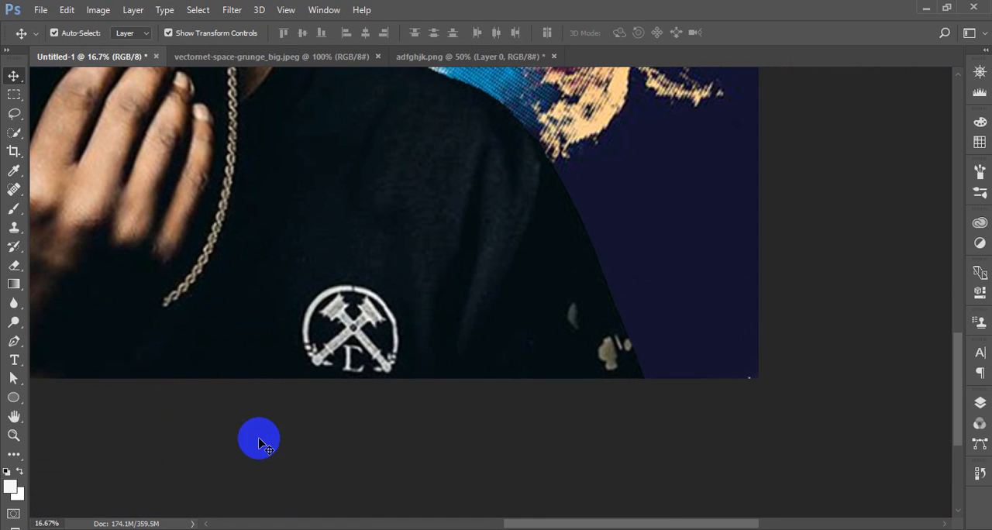
key("t")
left_click(633, 240)
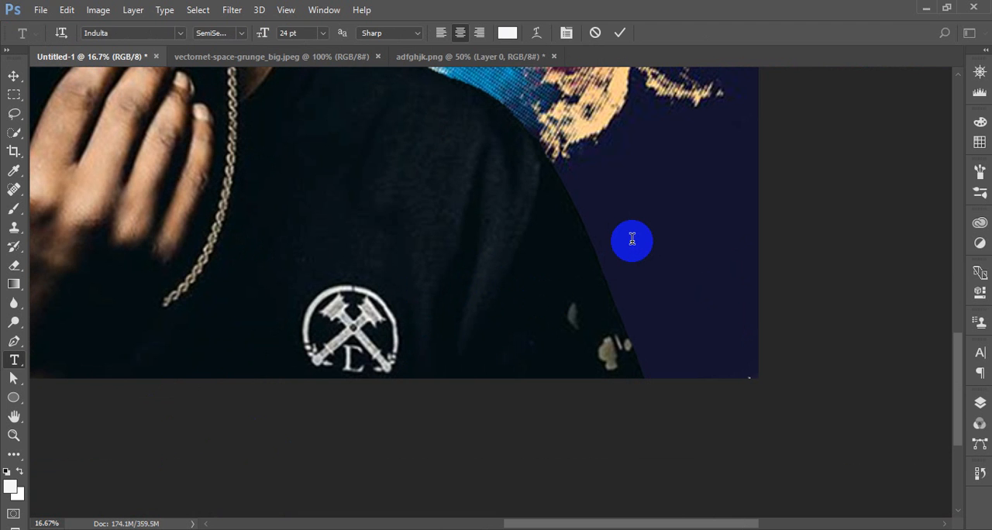
type("@CHI")
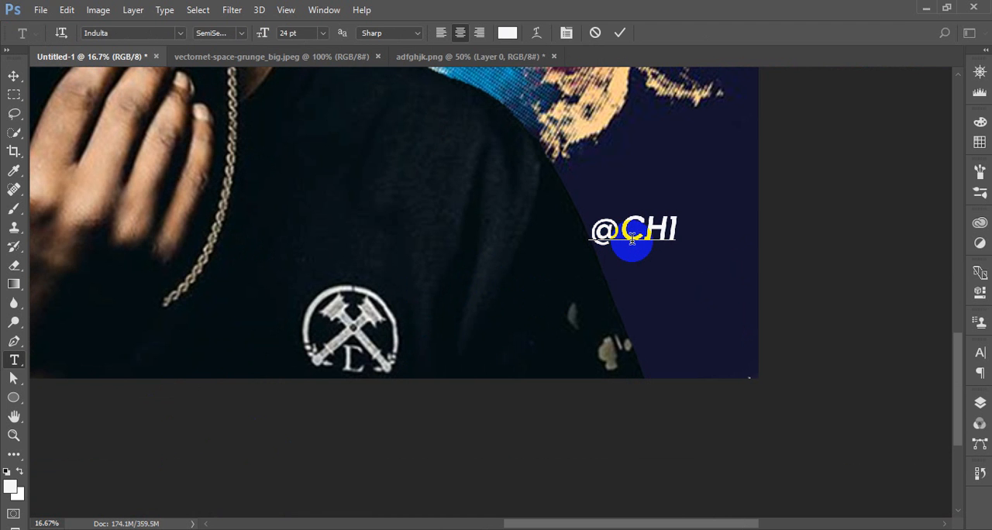
type("NBEES")
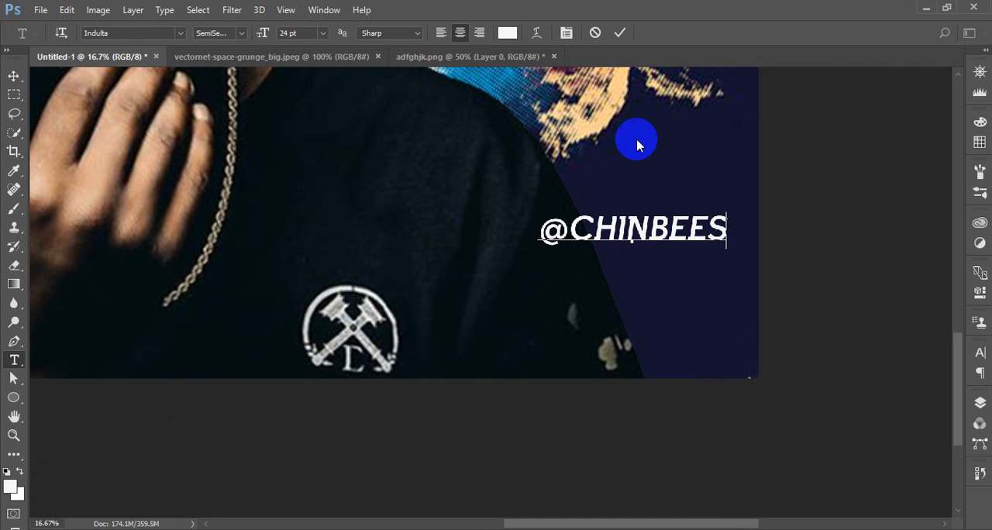
left_click(619, 33)
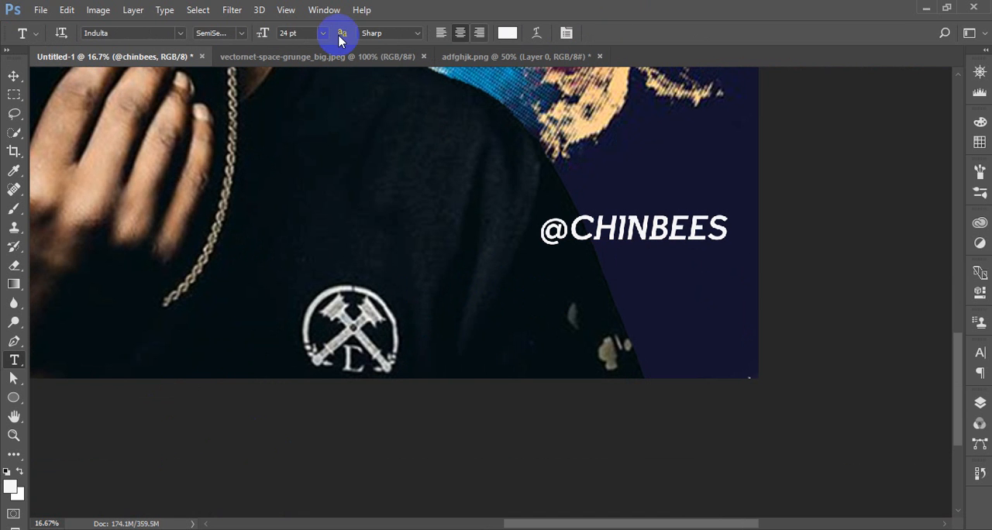
left_click(150, 31)
type("m")
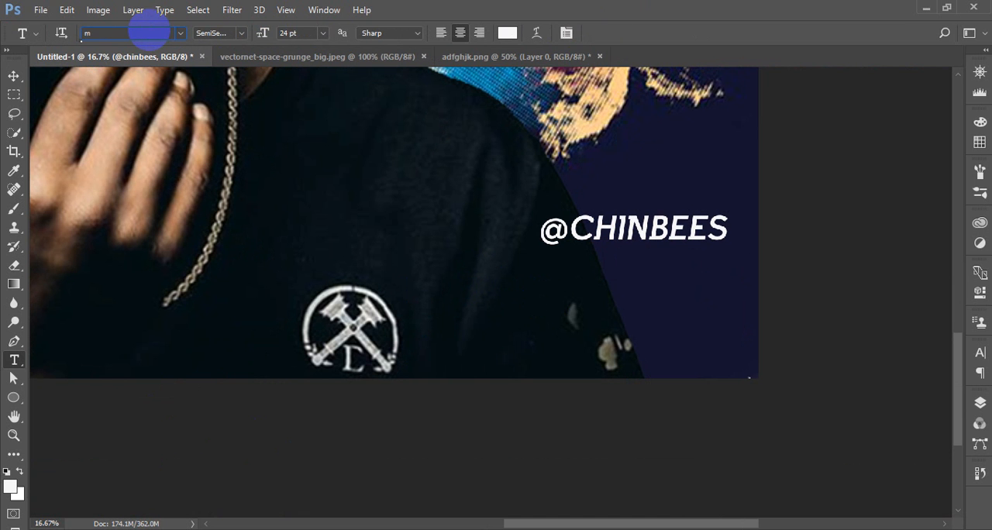
type("yri")
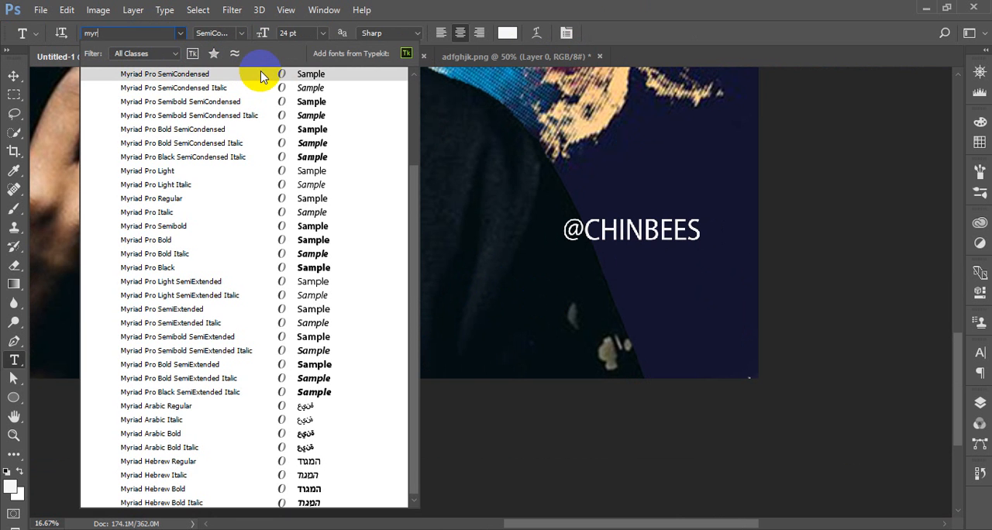
left_click(261, 75)
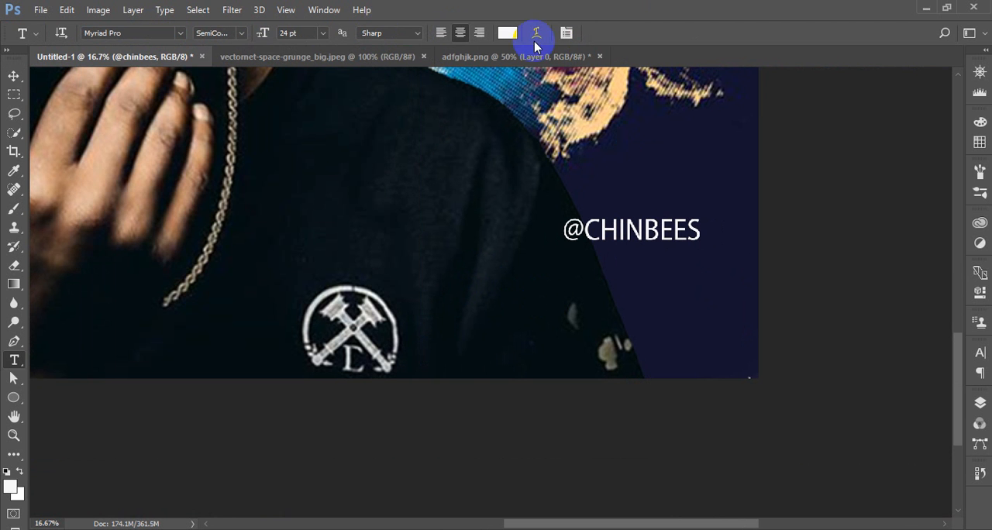
left_click(564, 33)
left_click(857, 465)
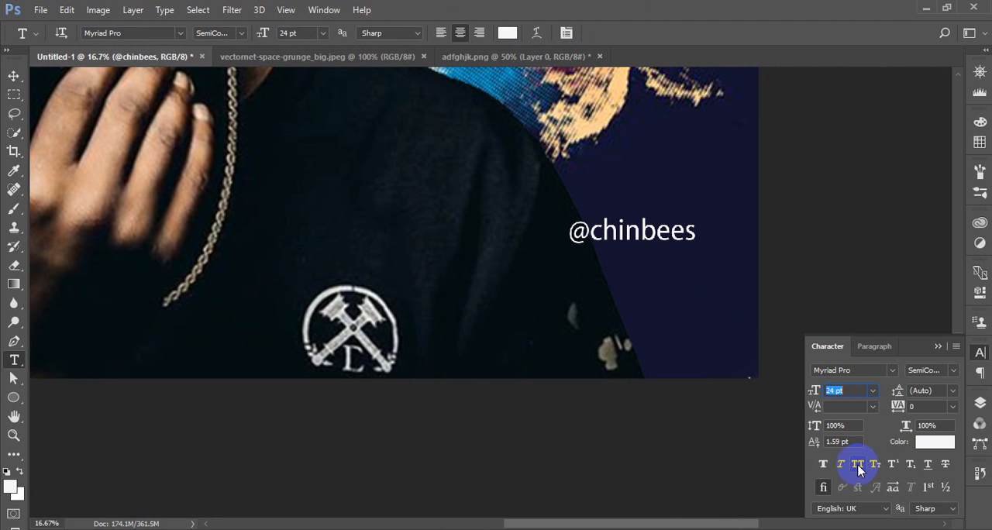
left_click(14, 75)
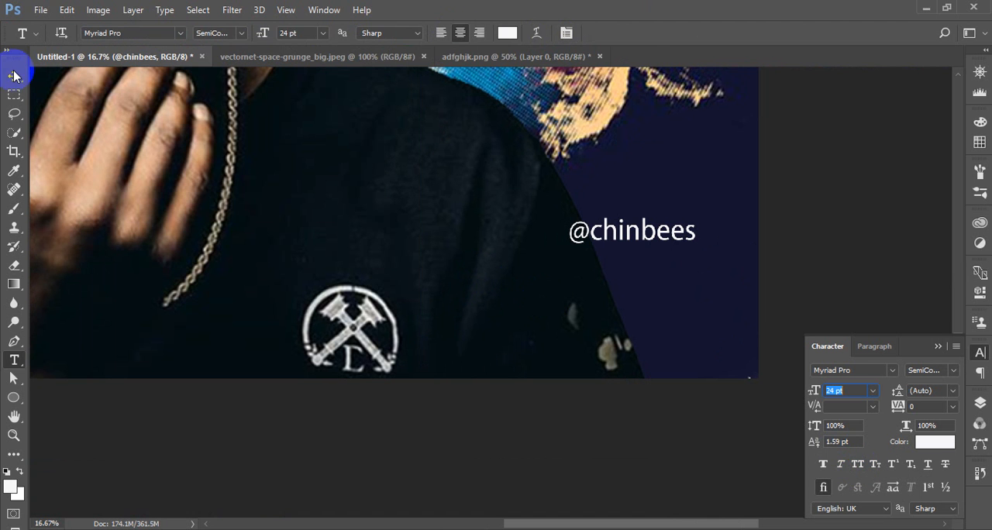
left_click(801, 221)
left_click_drag(660, 230, 705, 304)
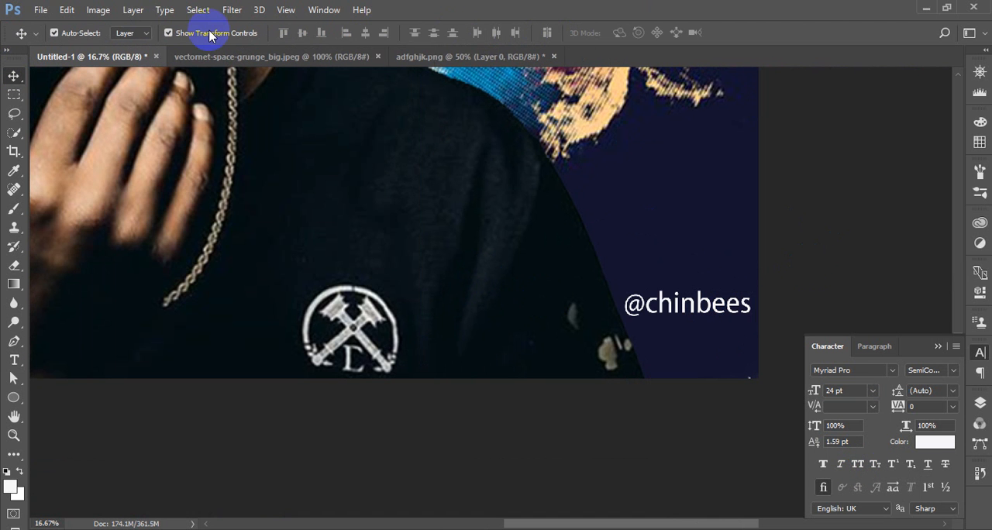
Browse to the LOGO folder inside MHANDO INC GFX on the D: drive to open image files
left_click(42, 11)
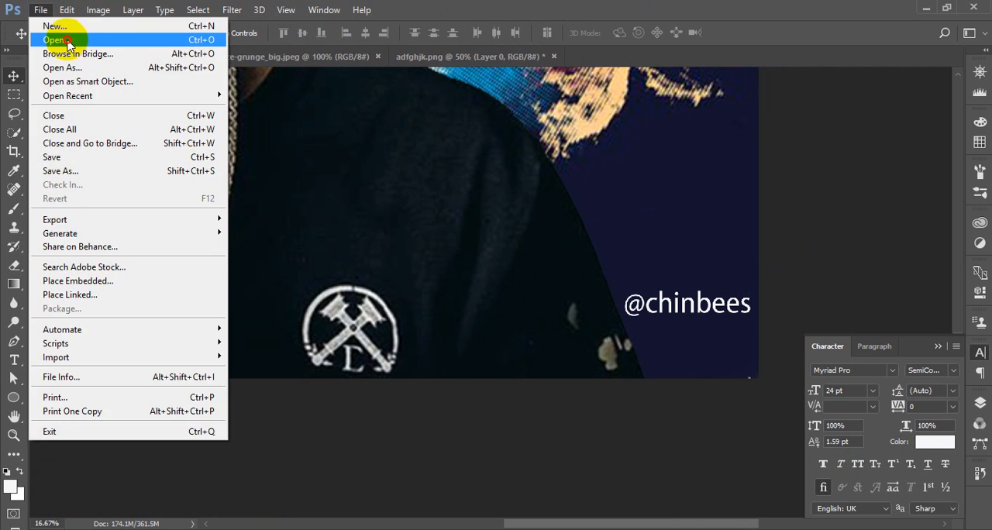
left_click(67, 40)
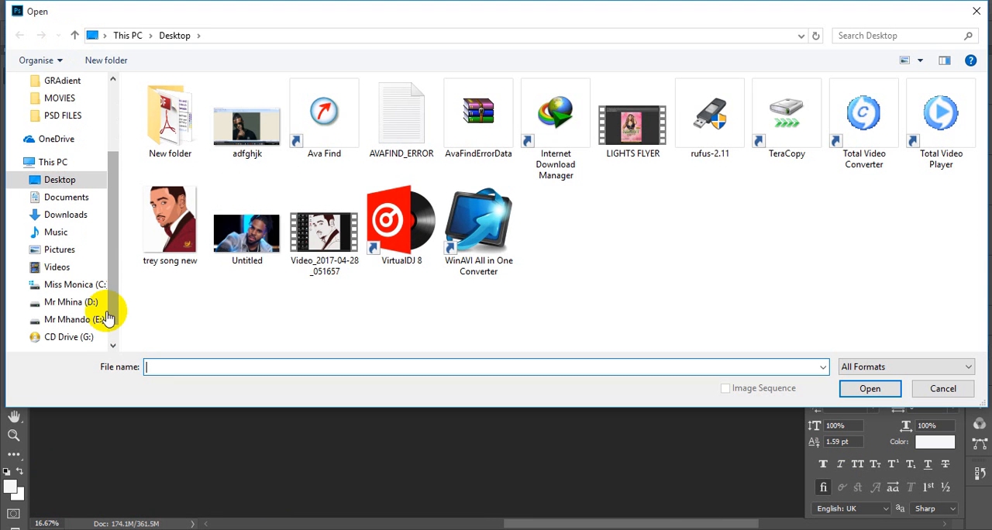
left_click(86, 302)
double_click(490, 126)
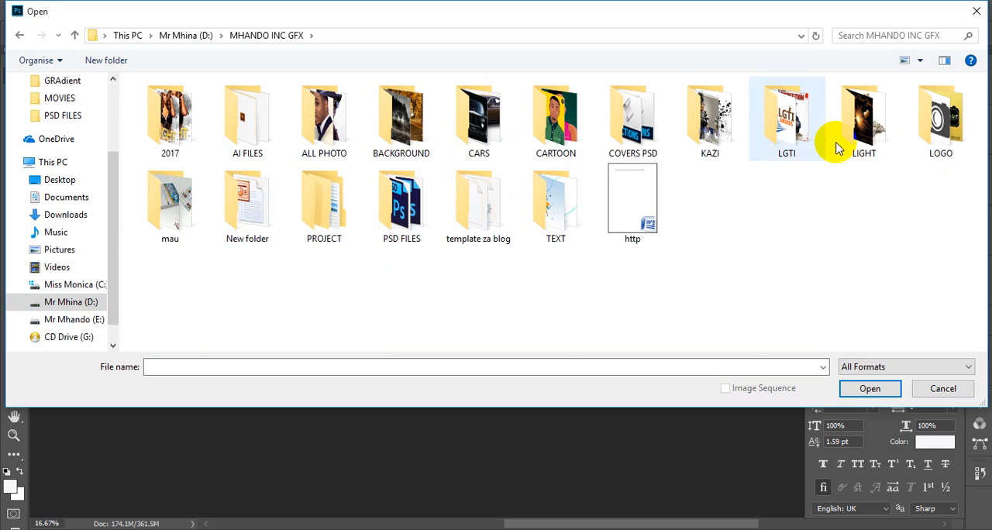
double_click(940, 124)
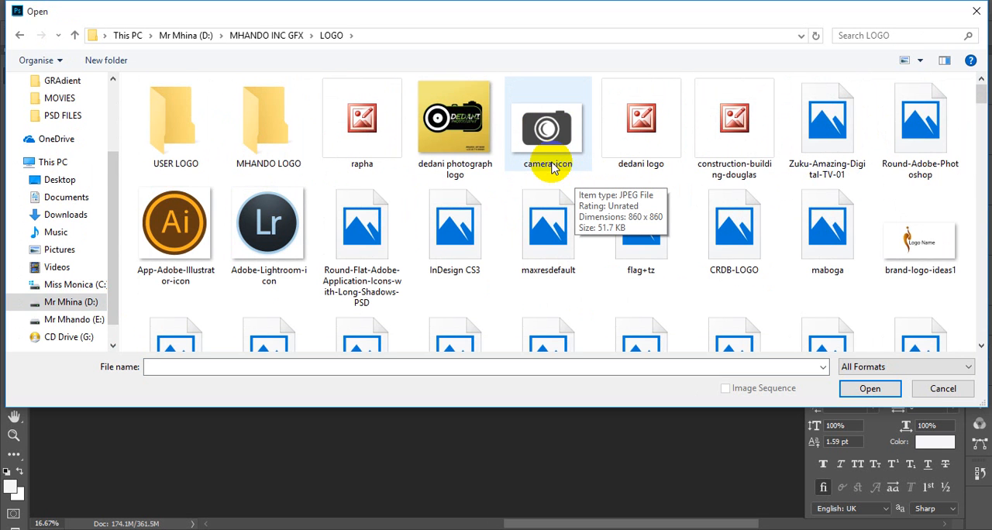
Open the black square Instagram icon and the photollo YouTube icon together, accepting the JPEG's raw import settings
scroll(552, 169, "down", 1)
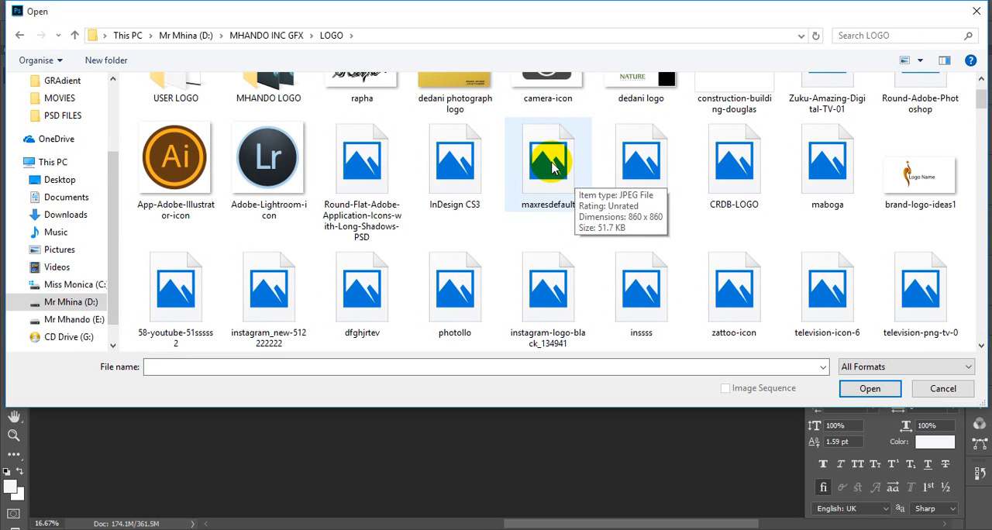
scroll(552, 167, "up", 1)
scroll(552, 167, "down", 2)
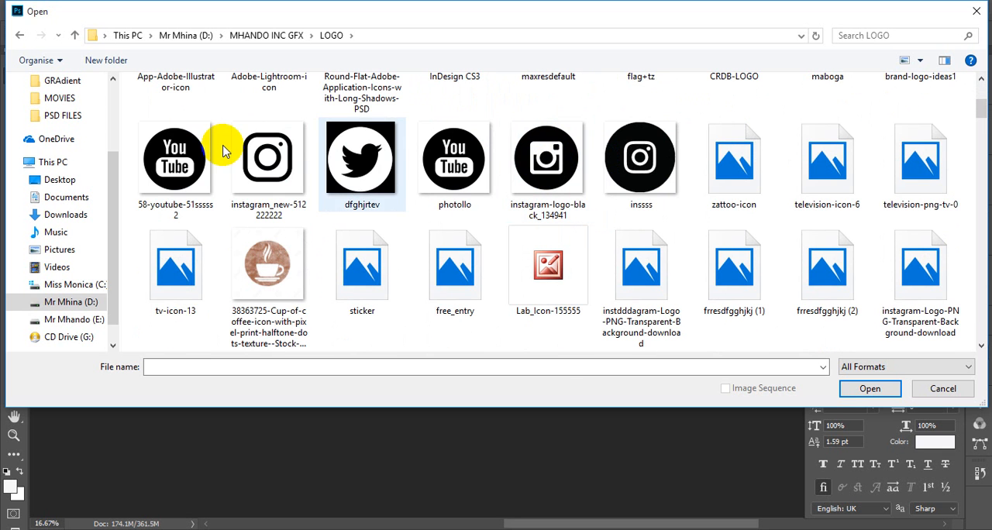
left_click(255, 158)
left_click(455, 183, "ctrl")
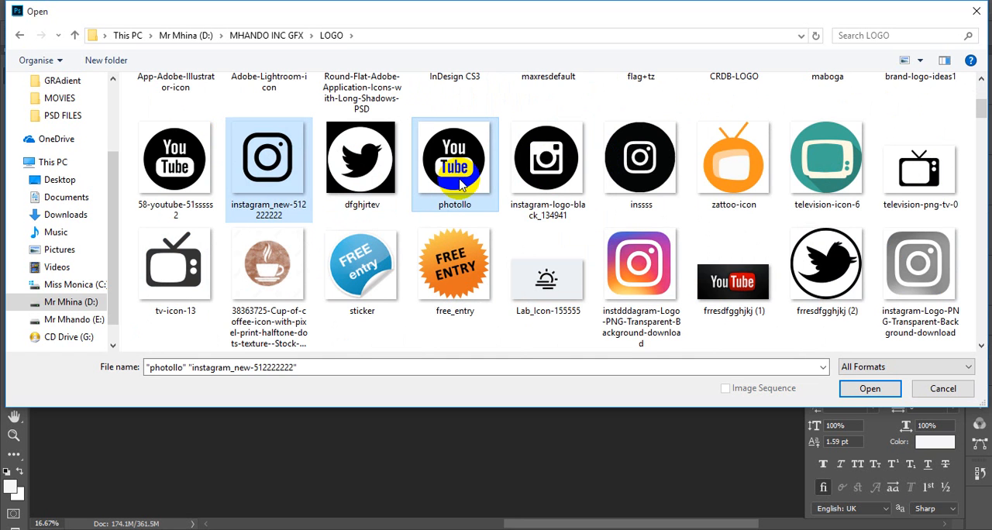
left_click(460, 185)
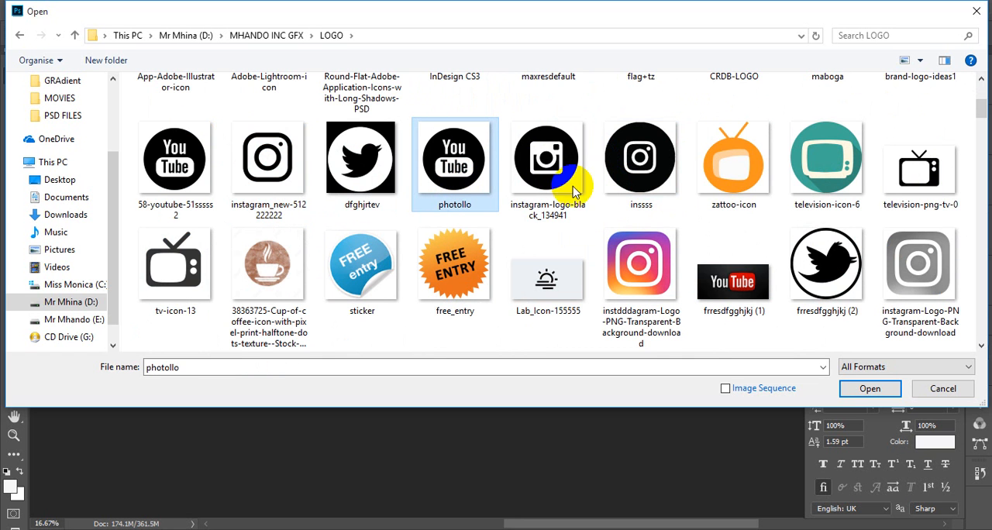
left_click(245, 160, "ctrl")
left_click(869, 388)
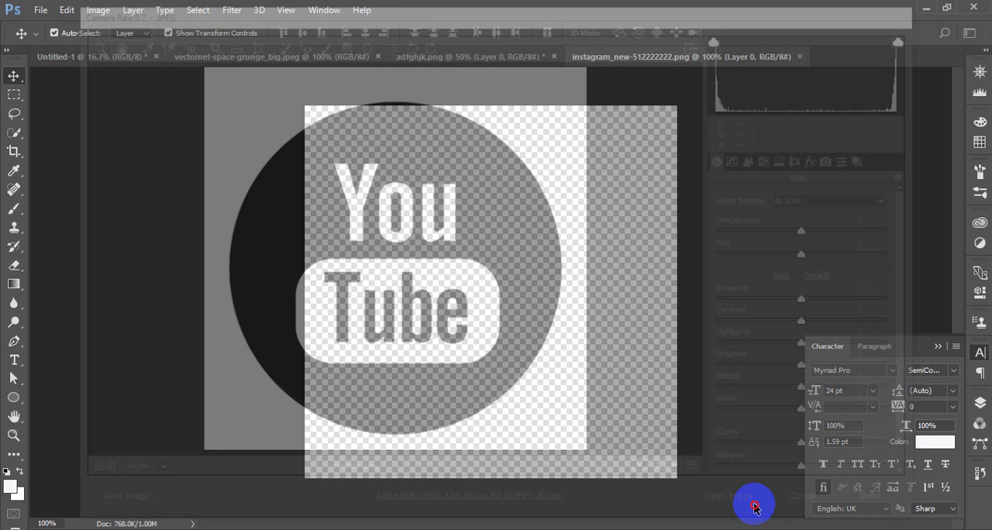
left_click(755, 507)
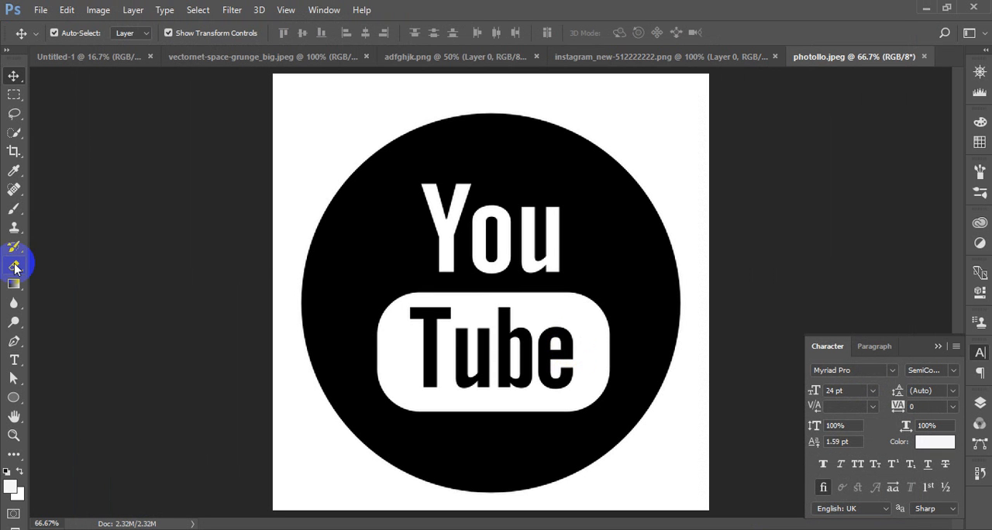
Erase the white background around the YouTube circle with the Magic Eraser tool
left_click(15, 267)
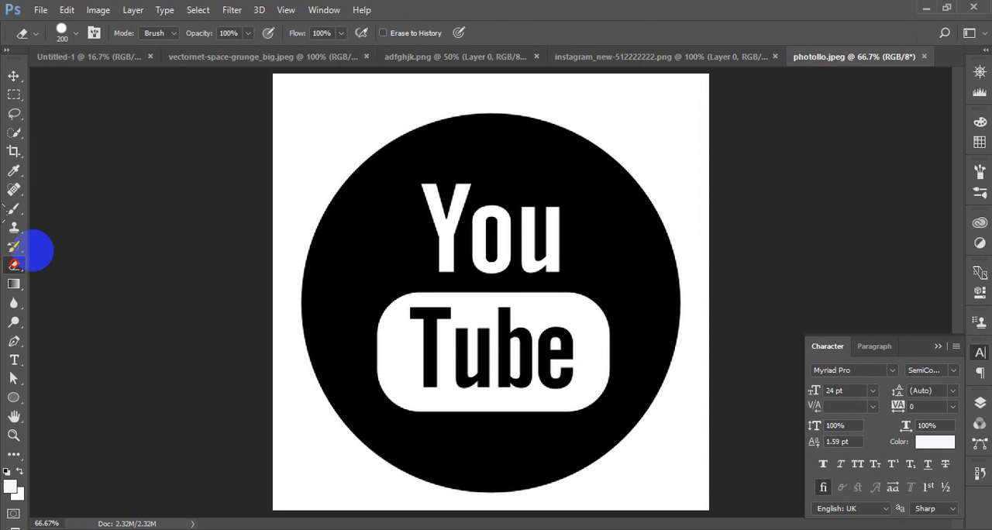
right_click(14, 268)
left_click(60, 292)
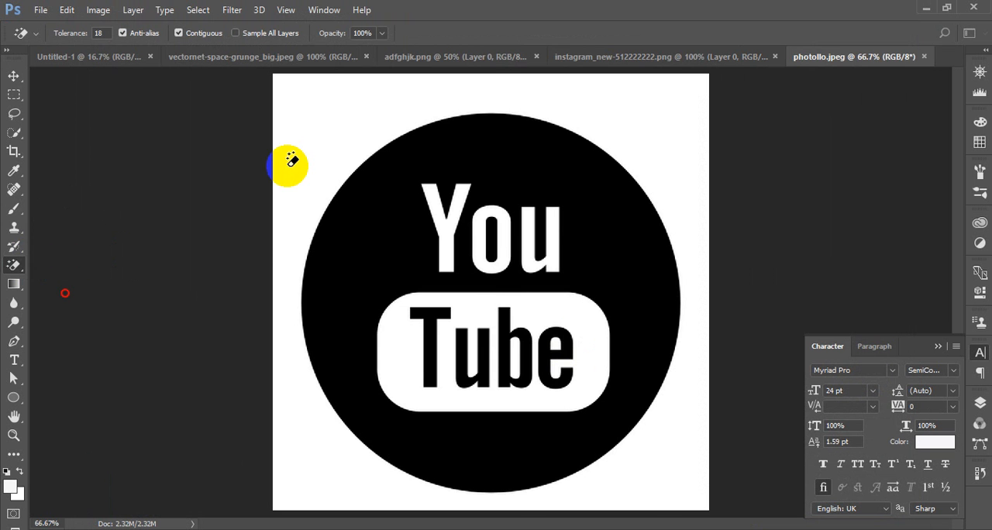
left_click(310, 144)
left_click(11, 74)
left_click_drag(421, 235, 214, 158)
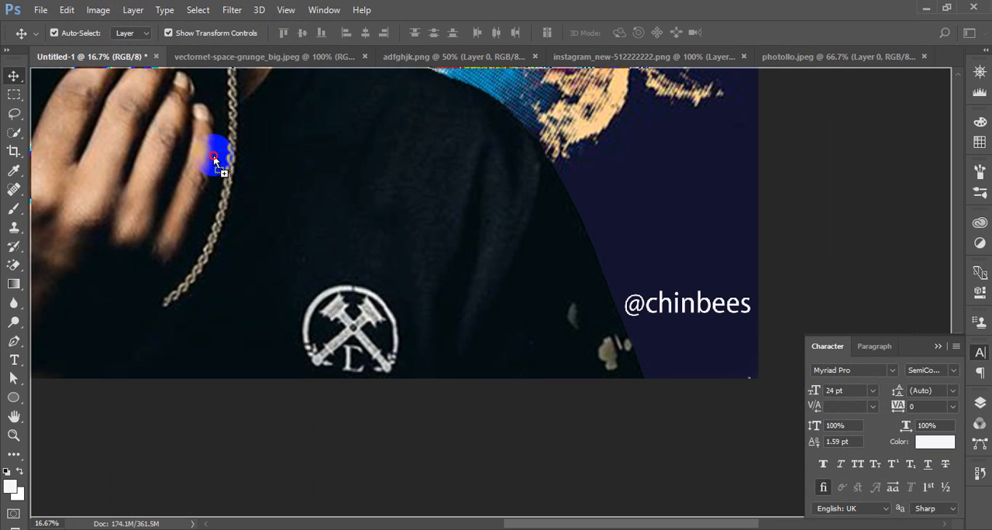
left_click_drag(602, 313, 606, 314)
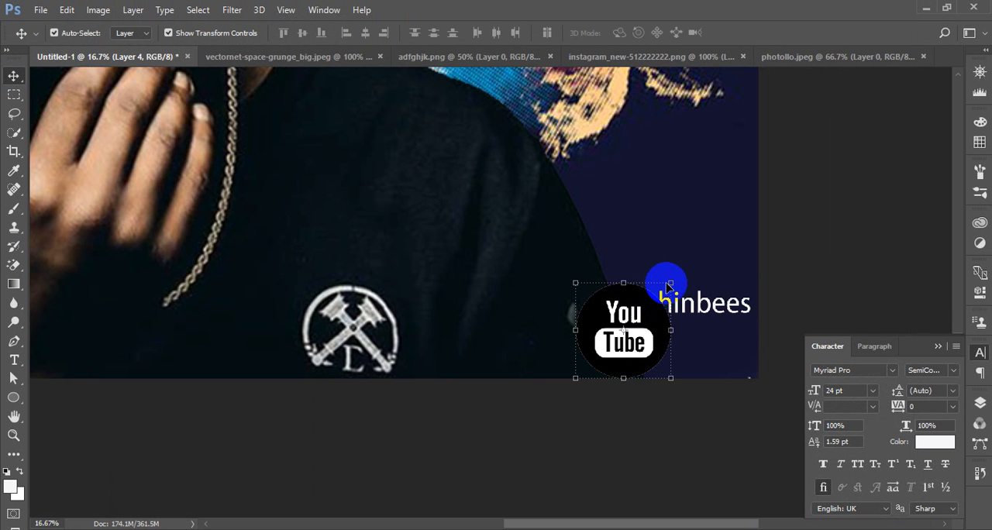
left_click_drag(671, 280, 686, 323)
key("Return")
left_click(688, 421)
Scale the Instagram icon to 65.91% beside the YouTube icon and apply the transform
key("ctrl+t")
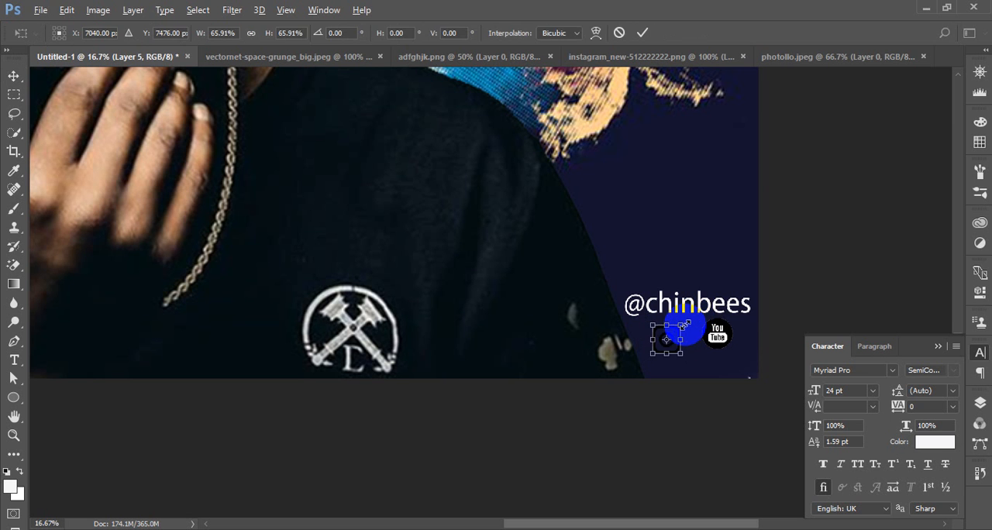
key("Return")
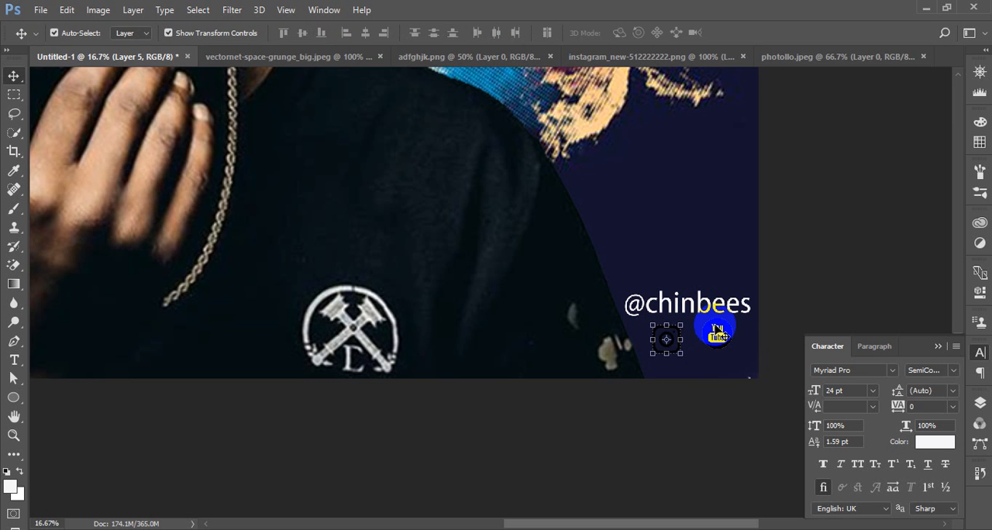
Try to move the Instagram icon closer to the YouTube icon, and undo the move
left_click(711, 412)
left_click(676, 335)
left_click_drag(675, 334, 678, 335)
key("ctrl+z")
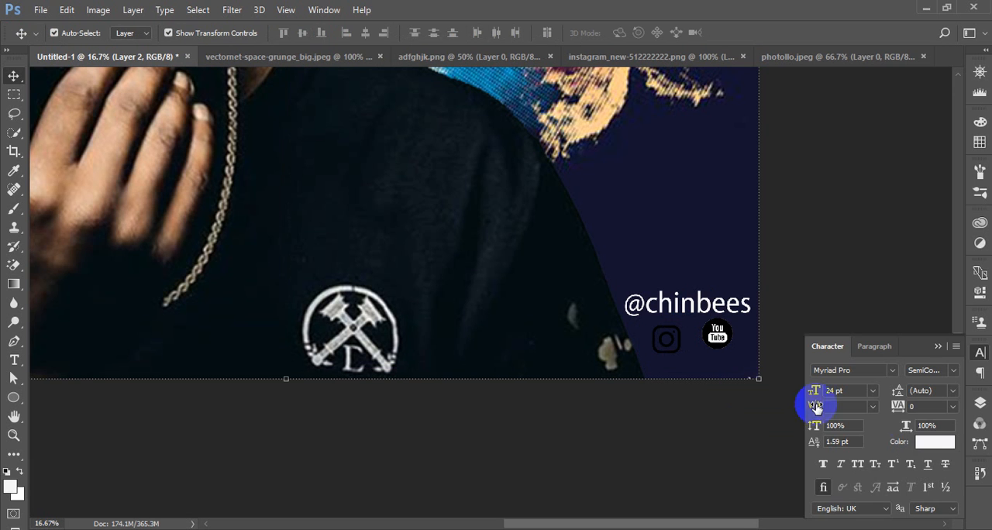
left_click(979, 354)
left_click(979, 405)
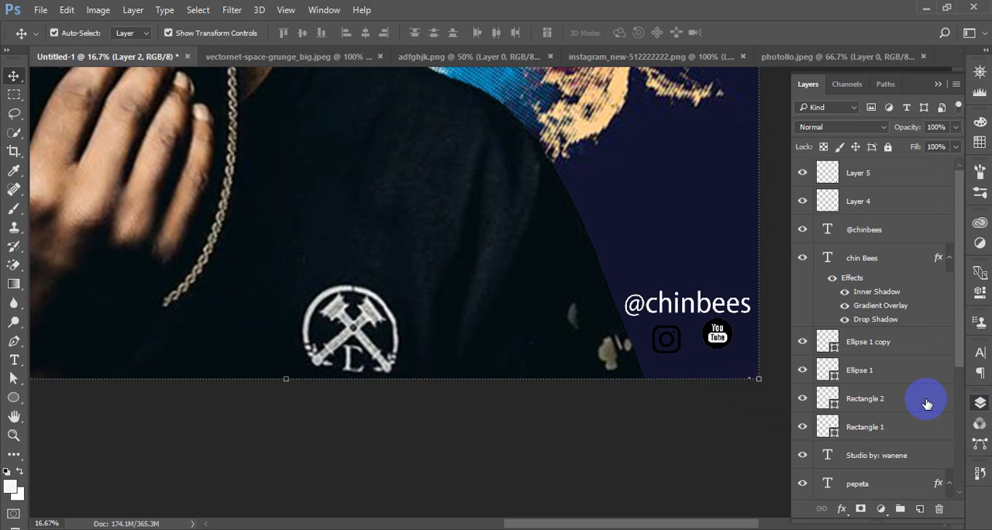
scroll(881, 372, "down", 5)
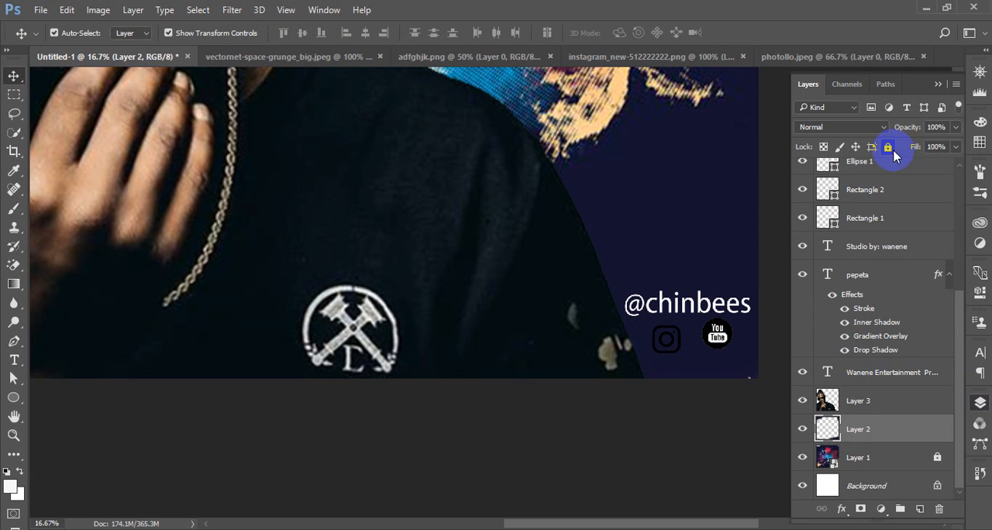
left_click(679, 342)
mouse_move(679, 342)
left_mouse_down()
mouse_move(669, 343)
mouse_move(677, 341)
left_mouse_up()
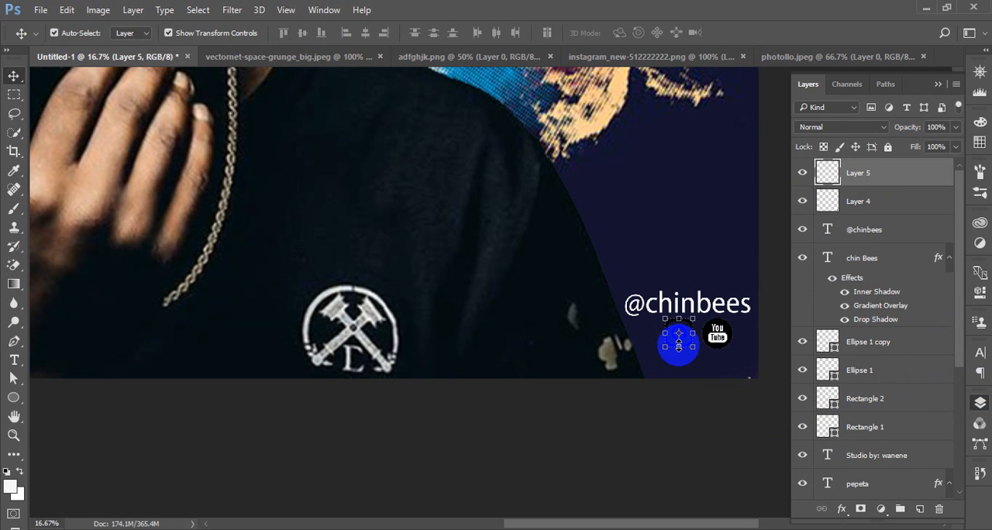
left_click(722, 415)
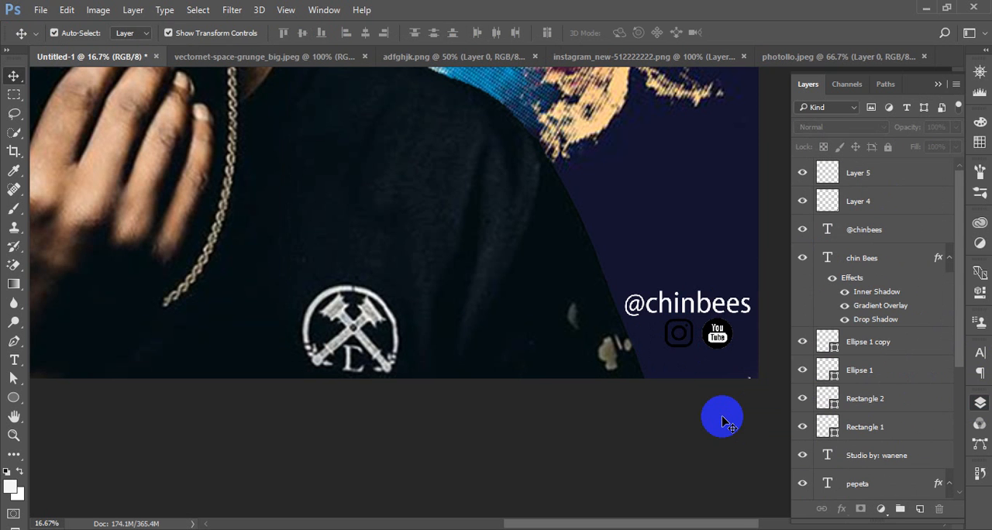
Merge the Instagram and YouTube icon layers, Layer 5 and Layer 4, into one layer
left_click(848, 202)
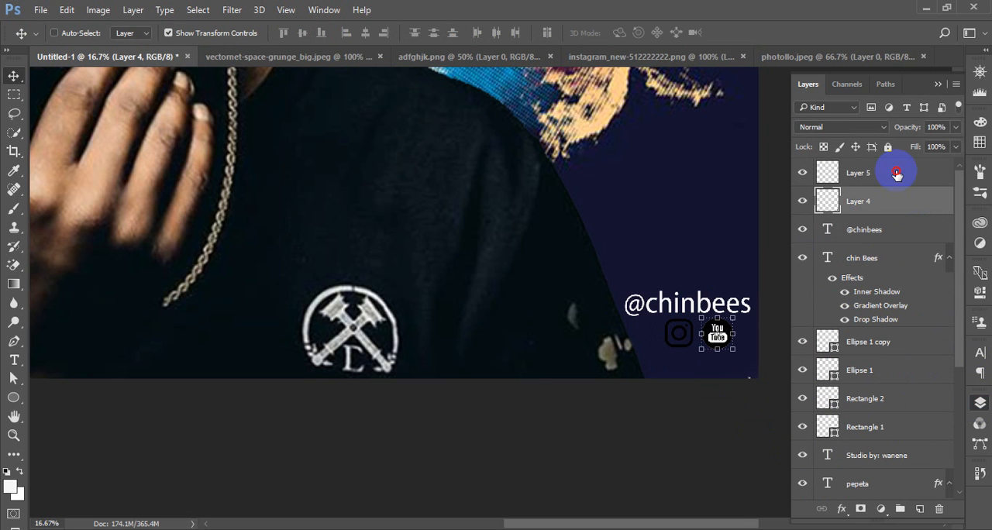
left_click(892, 172, "ctrl")
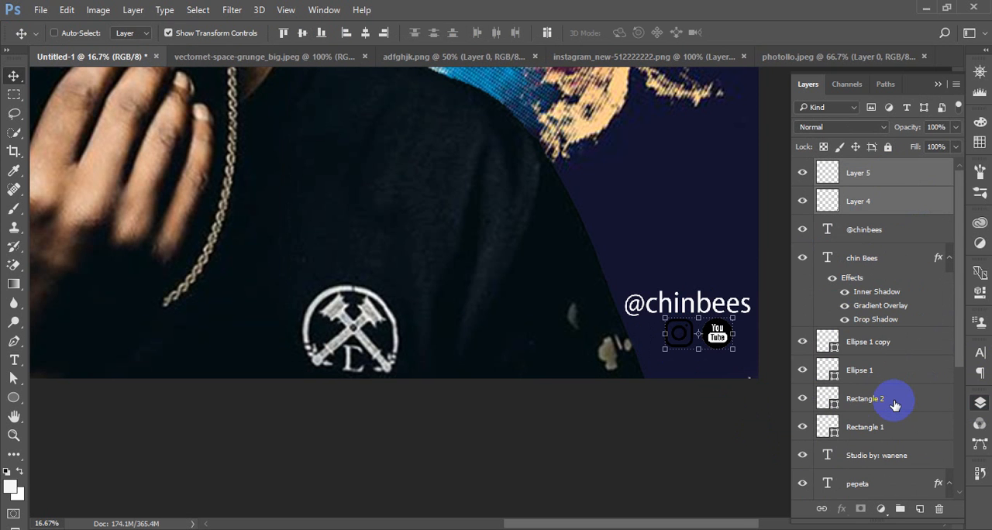
key("ctrl+e")
Add a Color Overlay to the merged icon layer in near-white #faf8f8 at 64% opacity
left_click(842, 509)
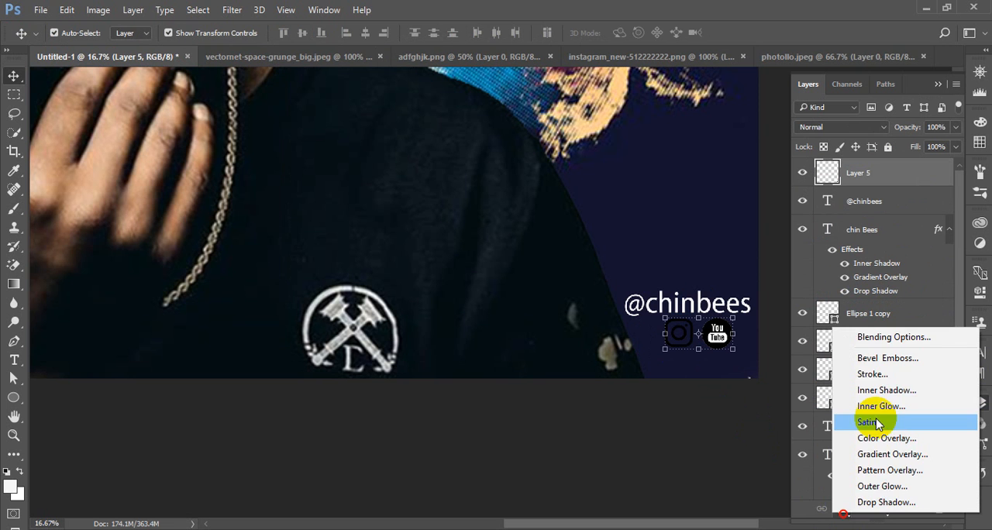
left_click(883, 407)
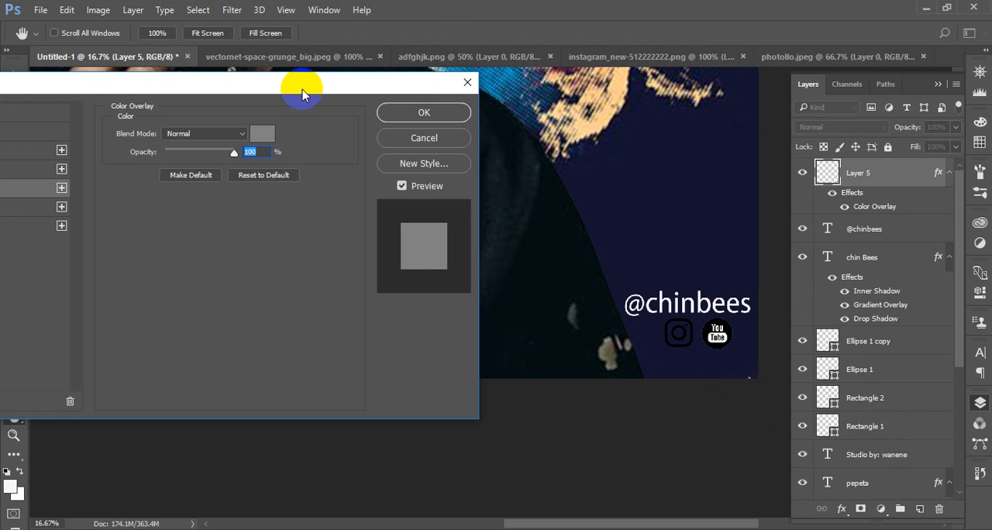
left_click_drag(302, 93, 347, 82)
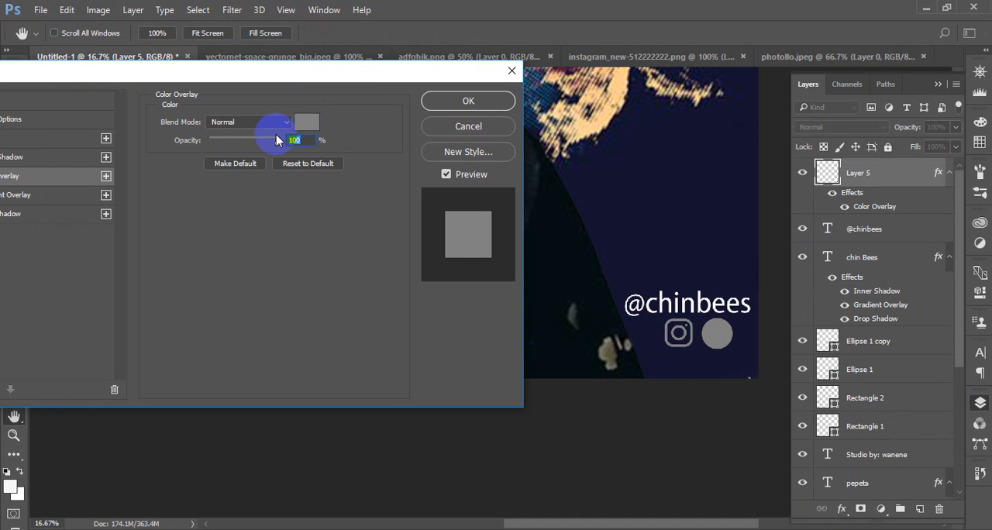
left_click(306, 124)
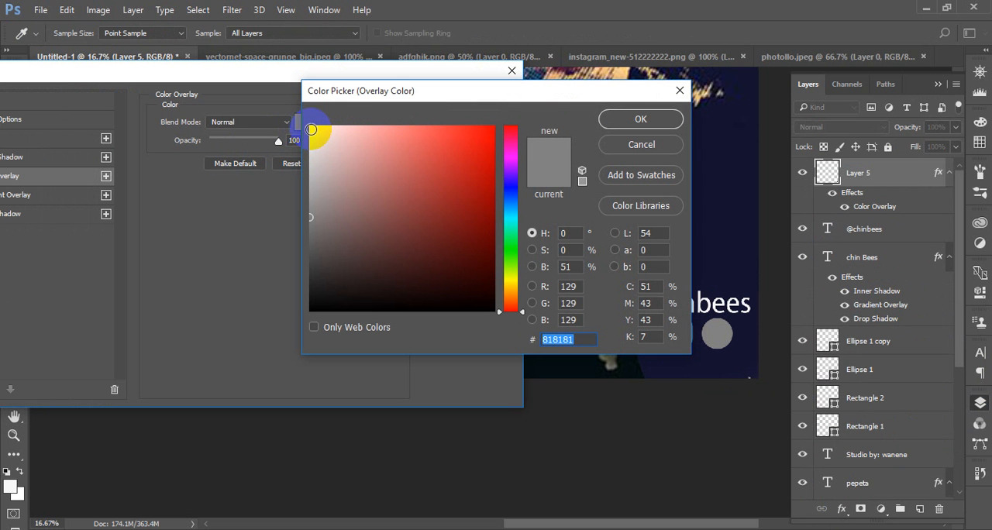
left_click(312, 129)
left_click(620, 119)
left_click_drag(278, 140, 254, 147)
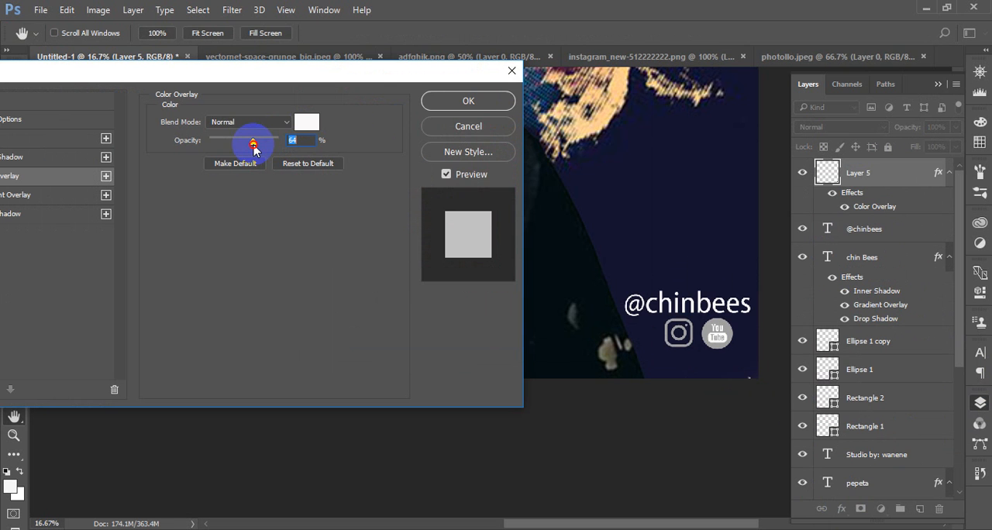
Change the icons' overlay color to red and apply the layer style
left_click(306, 122)
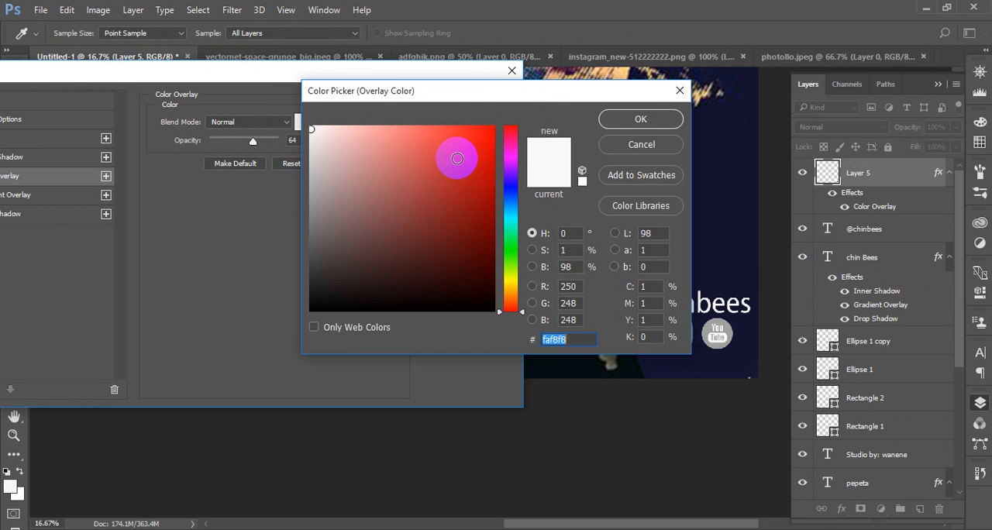
left_click(458, 158)
left_click(638, 118)
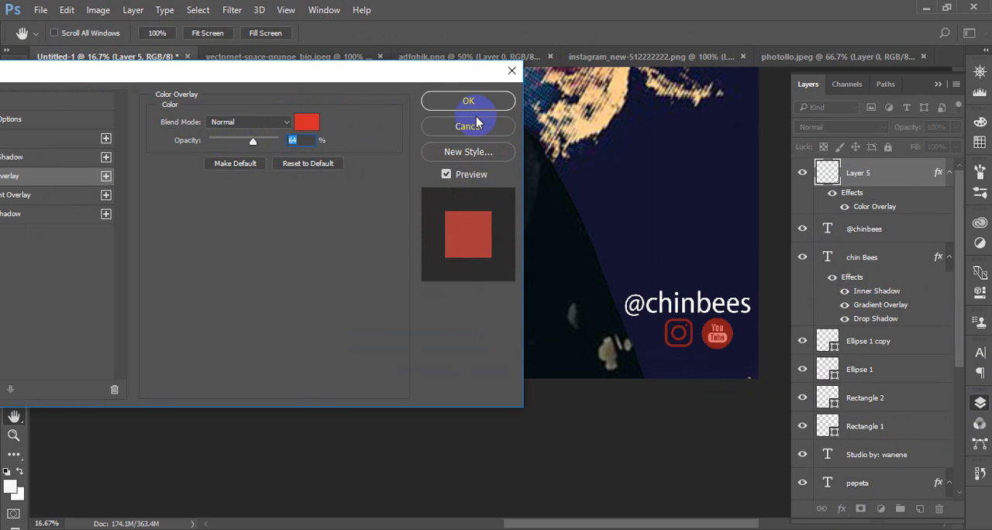
left_click(474, 104)
left_click(693, 420)
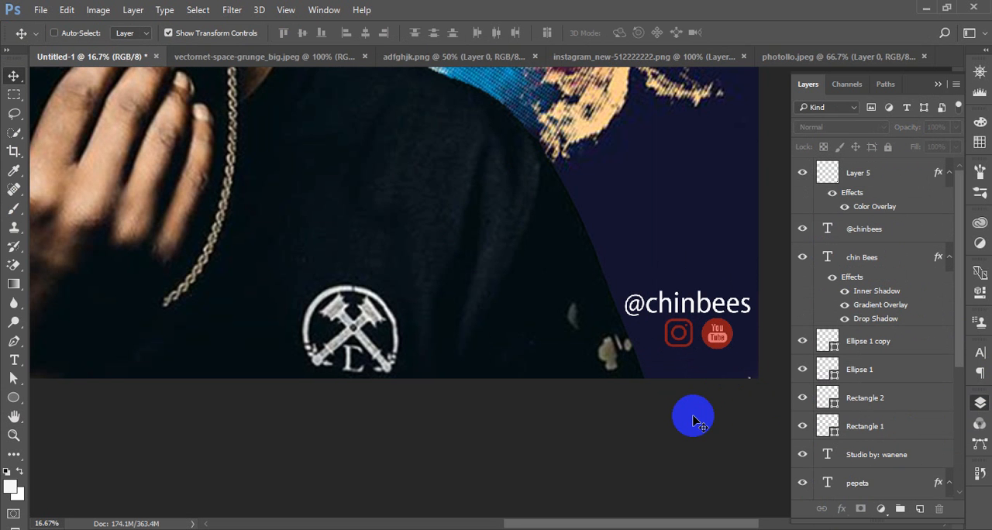
key("ctrl+0")
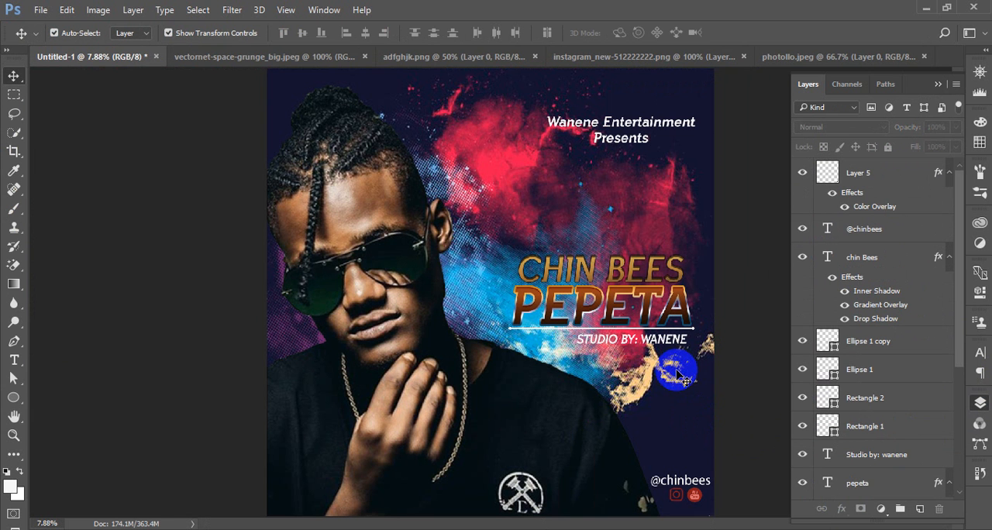
left_click_drag(678, 374, 58, 59)
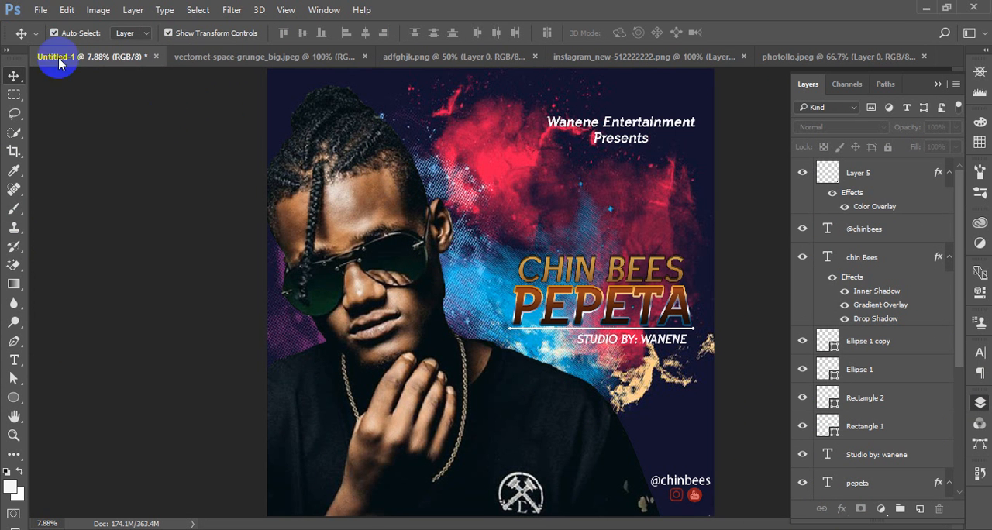
left_click(40, 10)
mouse_move(77, 95)
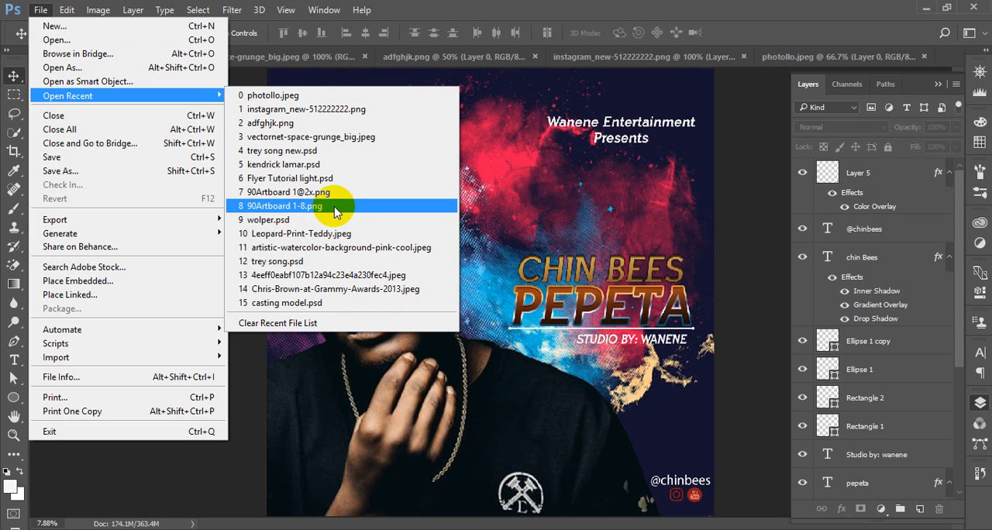
left_click(318, 194)
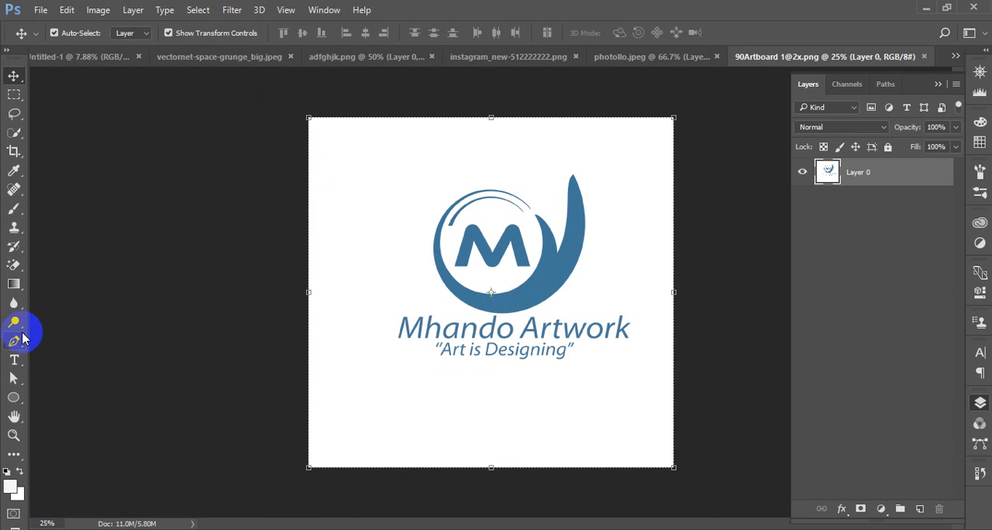
left_click(14, 266)
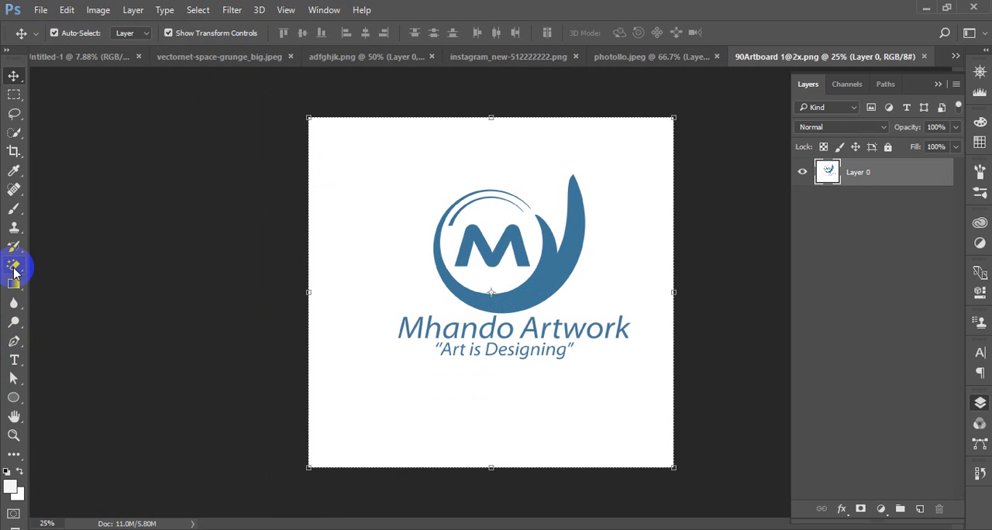
left_click(377, 264)
key("ctrl+plus")
key("ctrl+plus")
key("ctrl+plus")
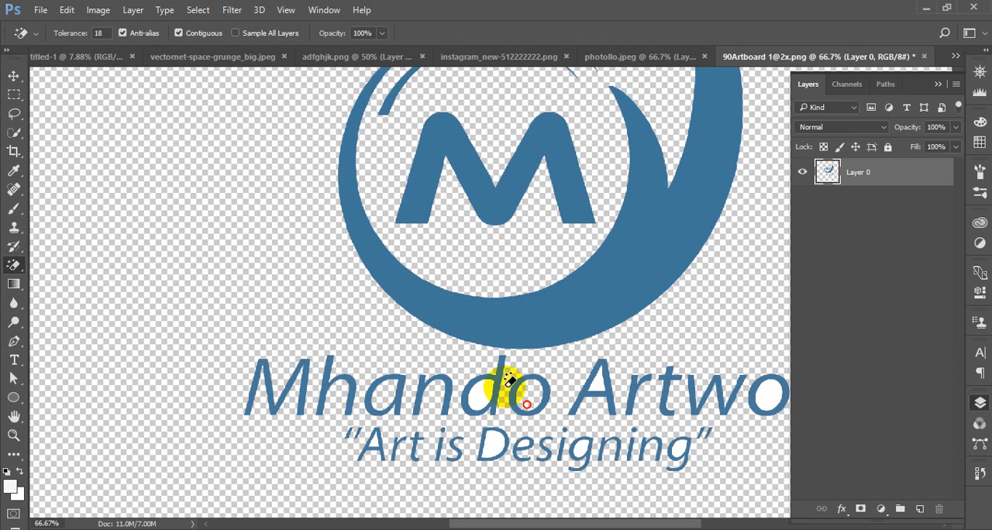
left_click(925, 56)
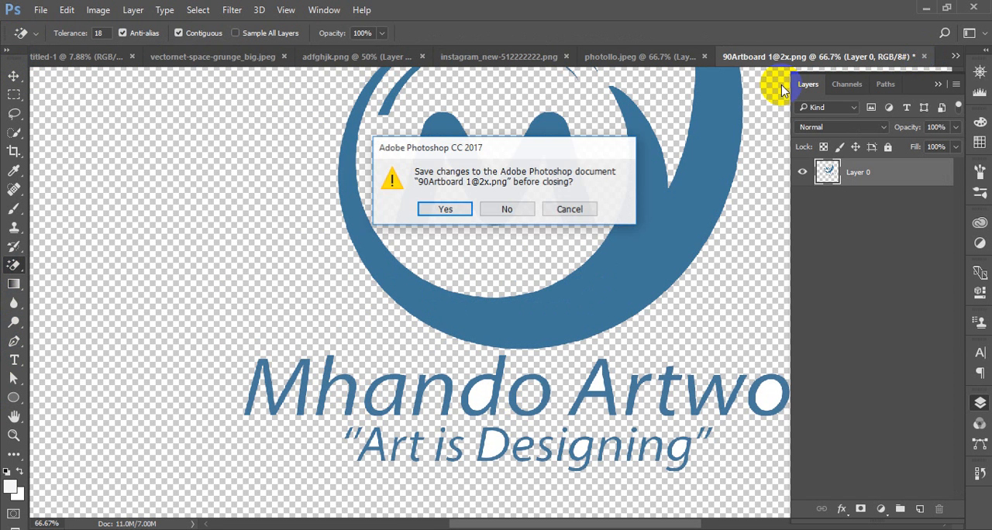
left_click(507, 210)
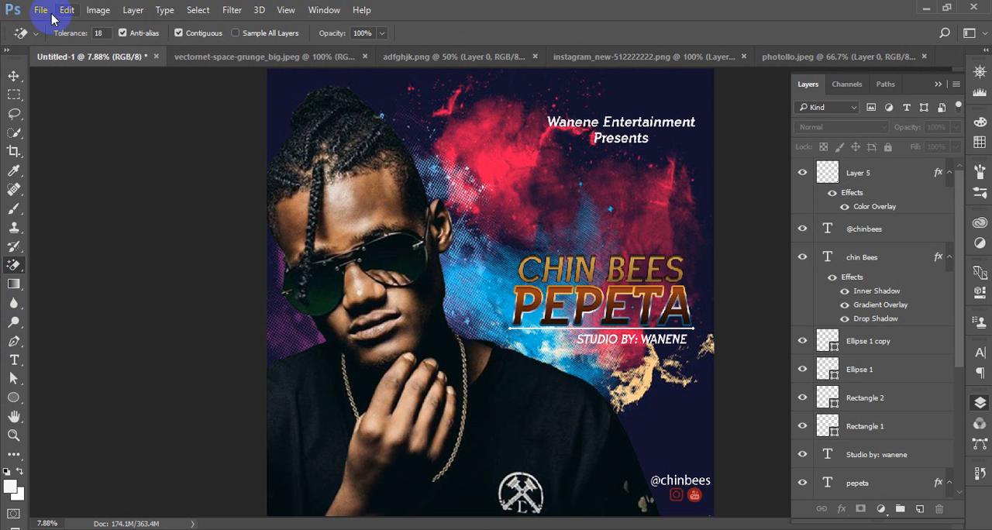
Open the recent file trey song new.psd and dismiss the offer to create a new library
left_click(41, 9)
mouse_move(122, 95)
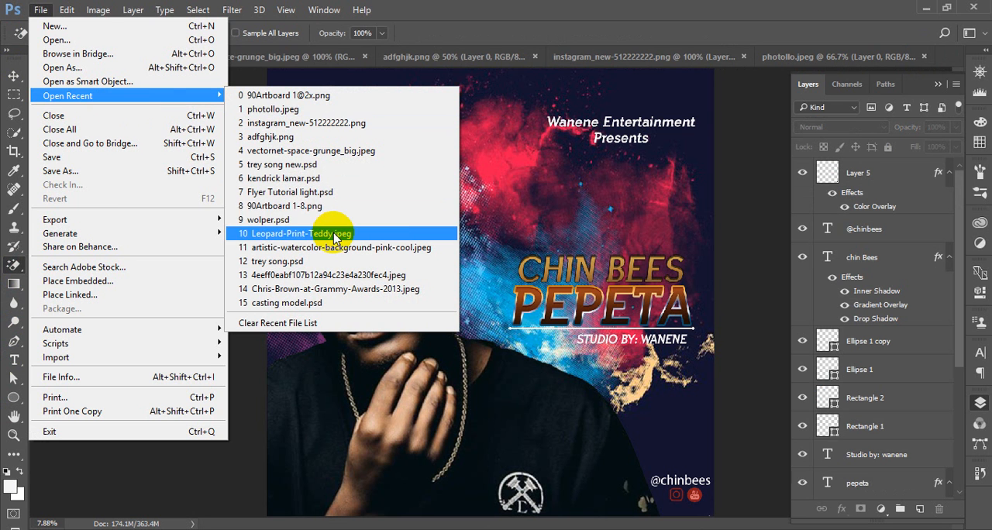
left_click(322, 164)
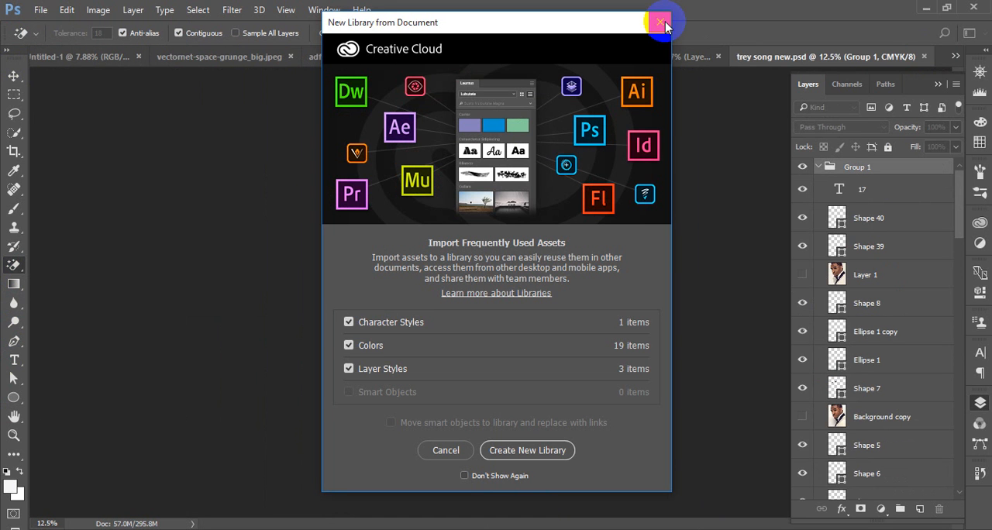
left_click(660, 24)
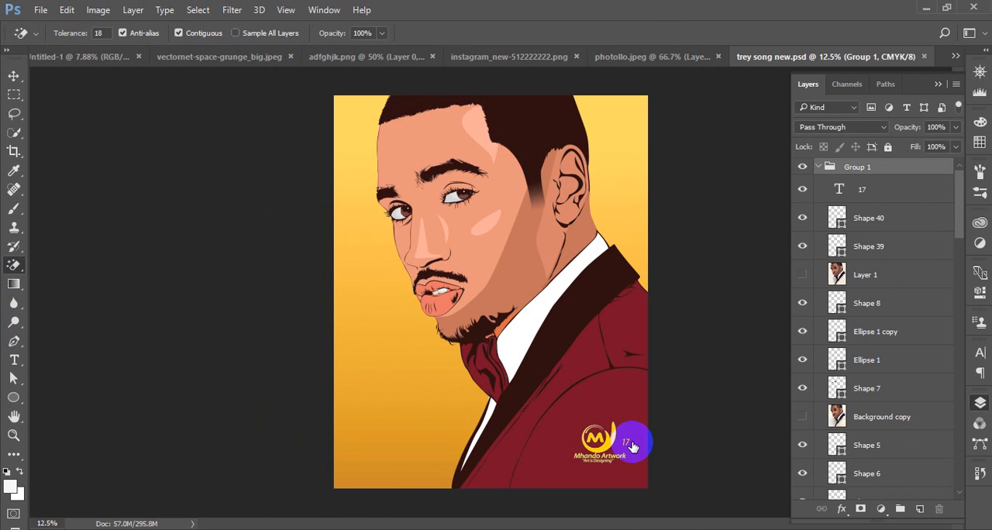
Try to copy the yellow Mhando Artwork logo from trey song new.psd and paste it into the Untitled-1 cover
key("v")
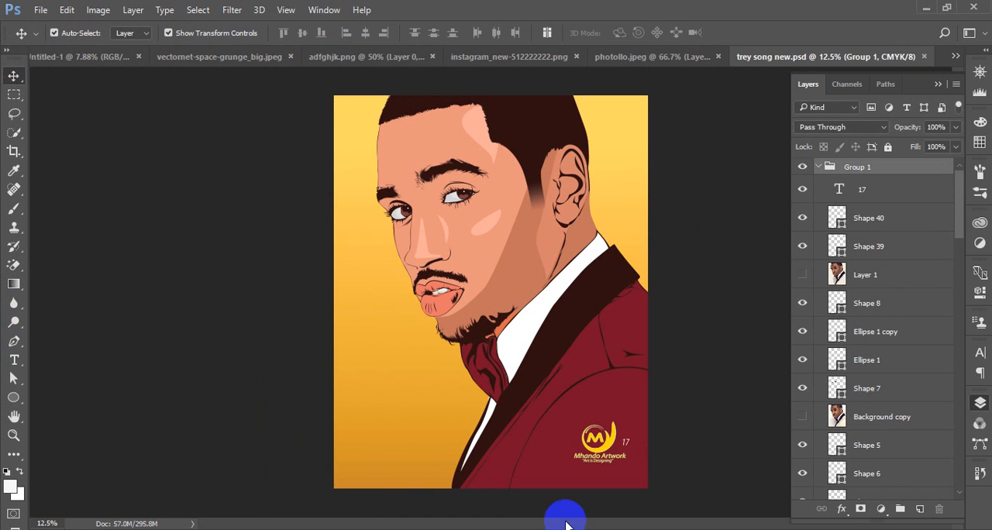
left_click(609, 449)
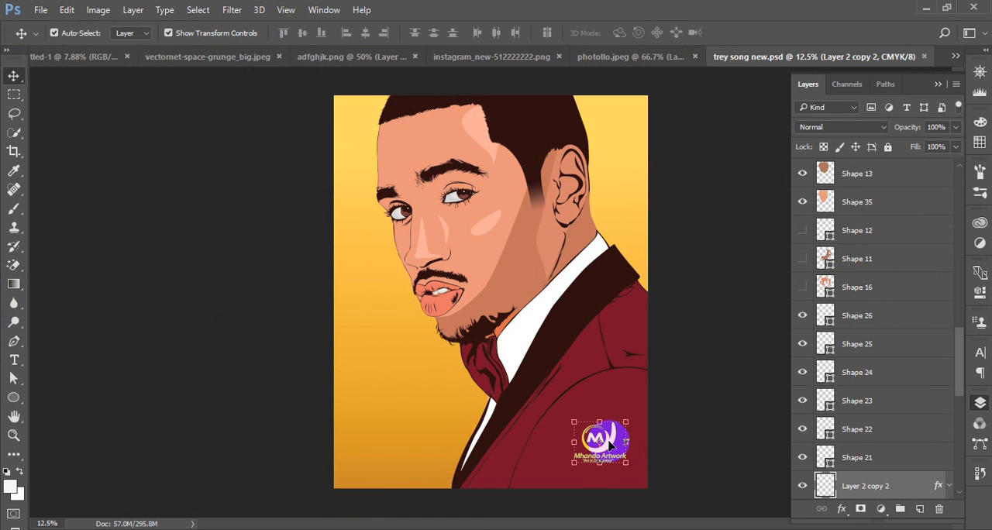
key("ctrl+c")
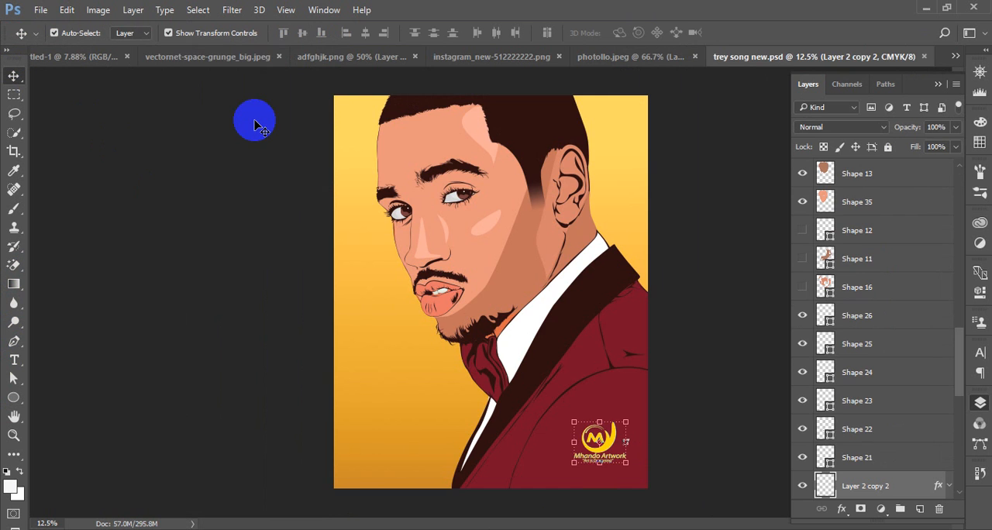
left_click(211, 58)
left_click(93, 58)
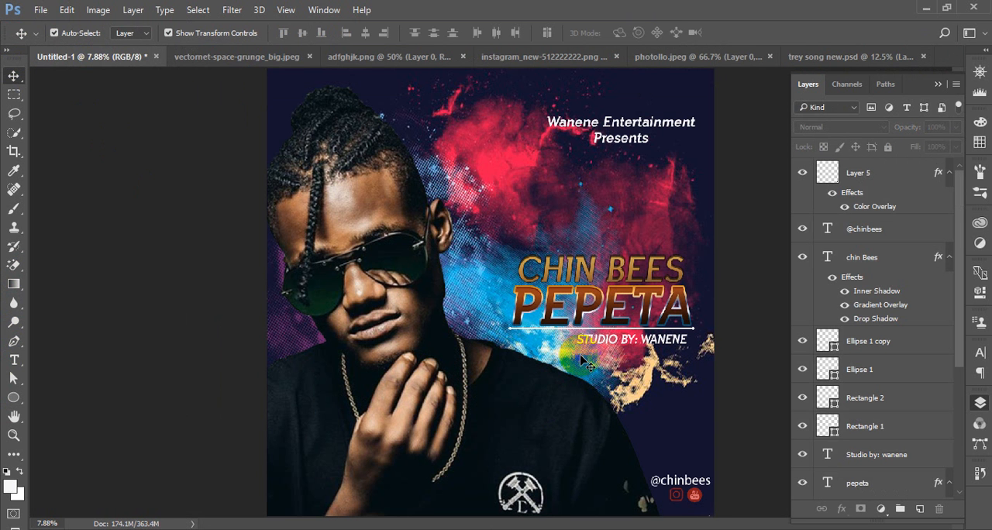
key("ctrl+v")
Transfer the yellow logo layer from trey song new.psd into the cover and place it beside the top of the artist's head
left_click(819, 56)
left_click_drag(617, 450, 592, 185)
left_click_drag(563, 140, 448, 110)
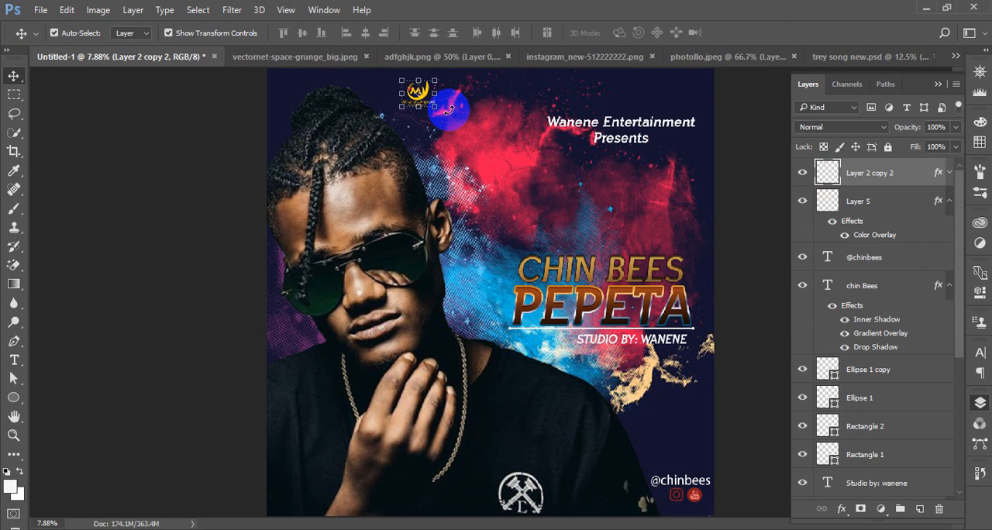
Move the Mhando Artwork logo into the cover's top-left corner, just inside the edges
key("ctrl+plus")
key("ctrl+plus")
key("ctrl+plus")
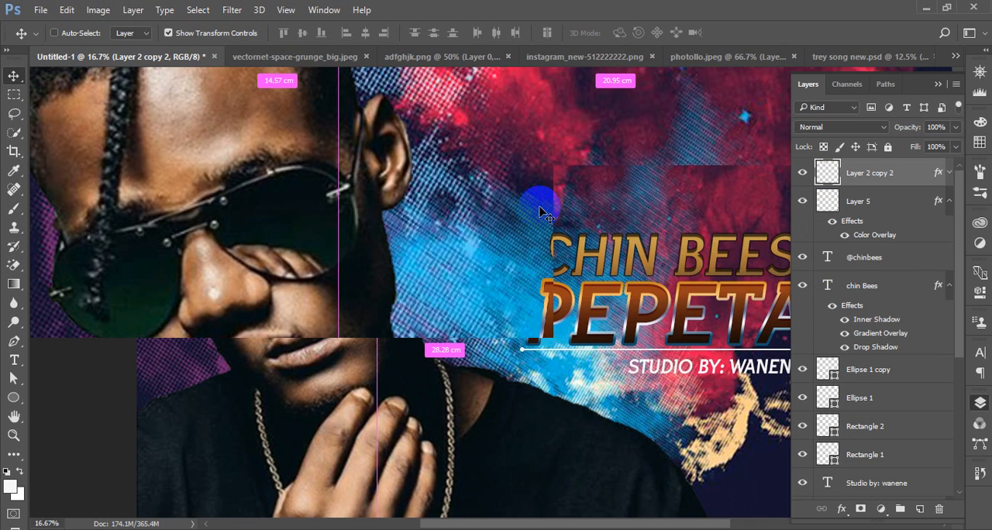
left_click_drag(540, 211, 469, 439)
left_click(393, 180)
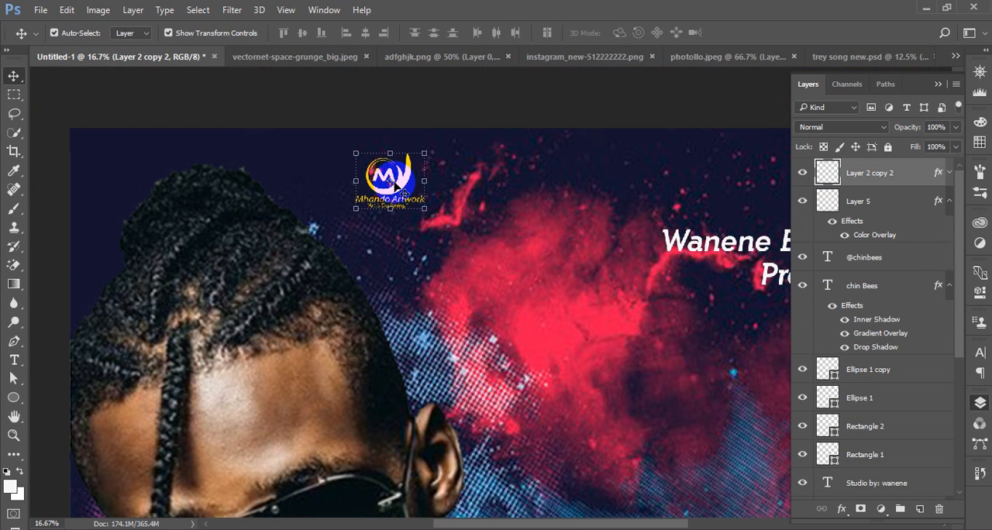
left_click_drag(392, 180, 137, 172)
key("shift+Right")
key("shift+Right")
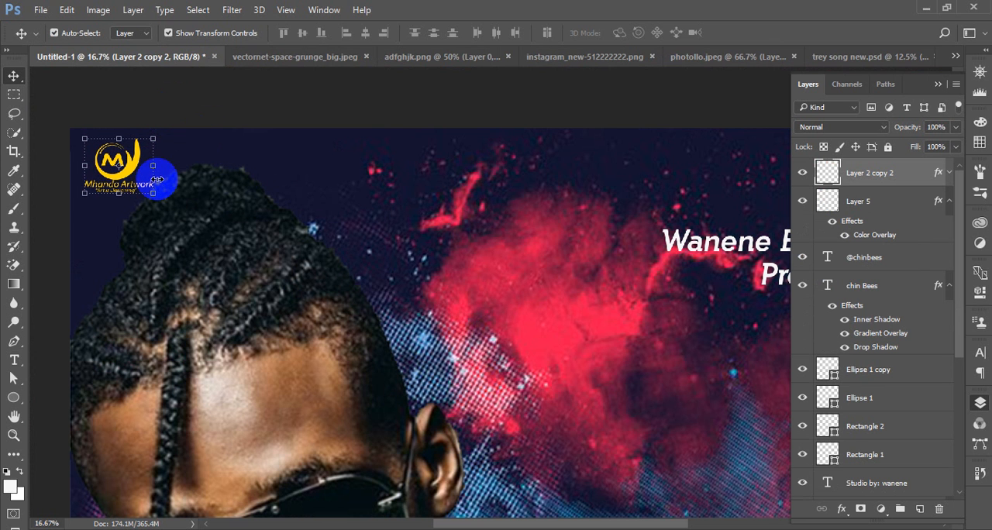
Scale the logo up to about 162% and shift it fully inside the cover's top-left corner
left_click_drag(153, 194, 175, 210)
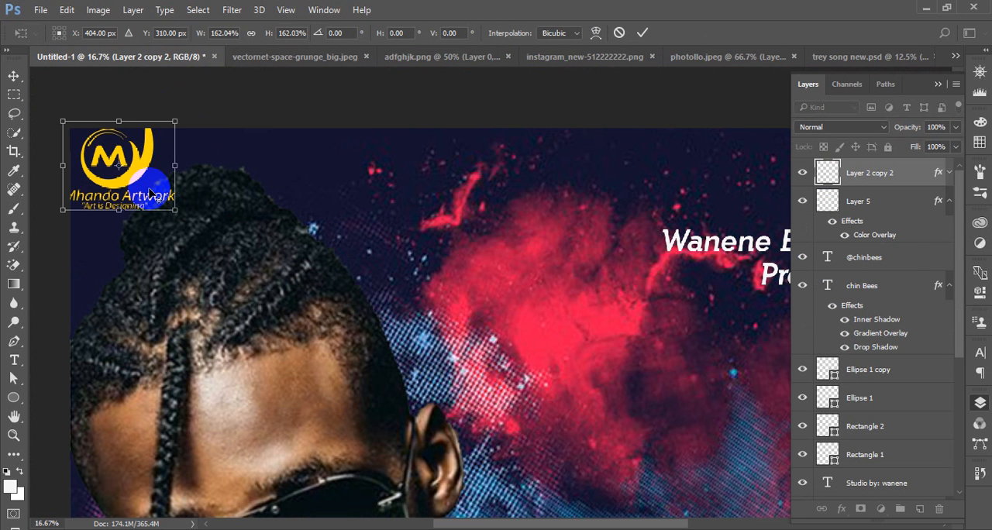
left_click_drag(142, 182, 158, 190)
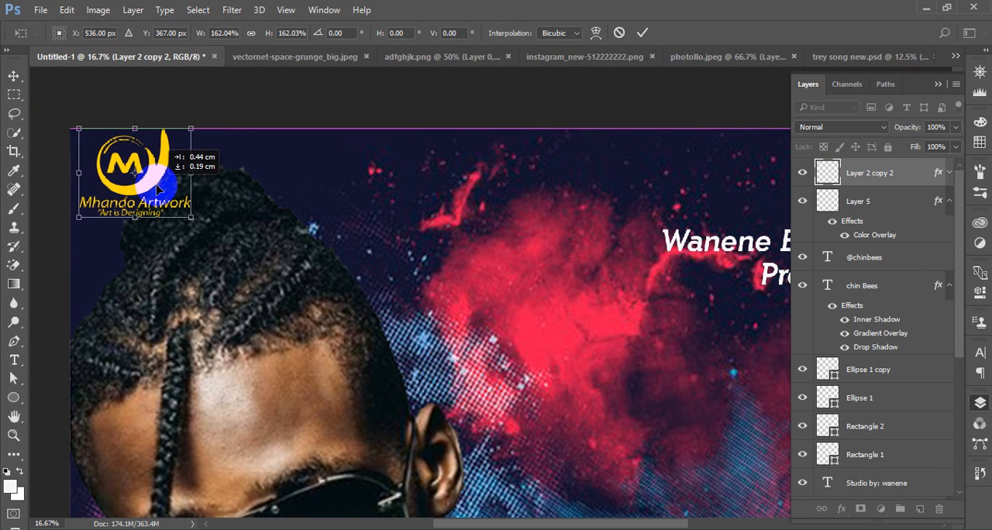
left_click(641, 33)
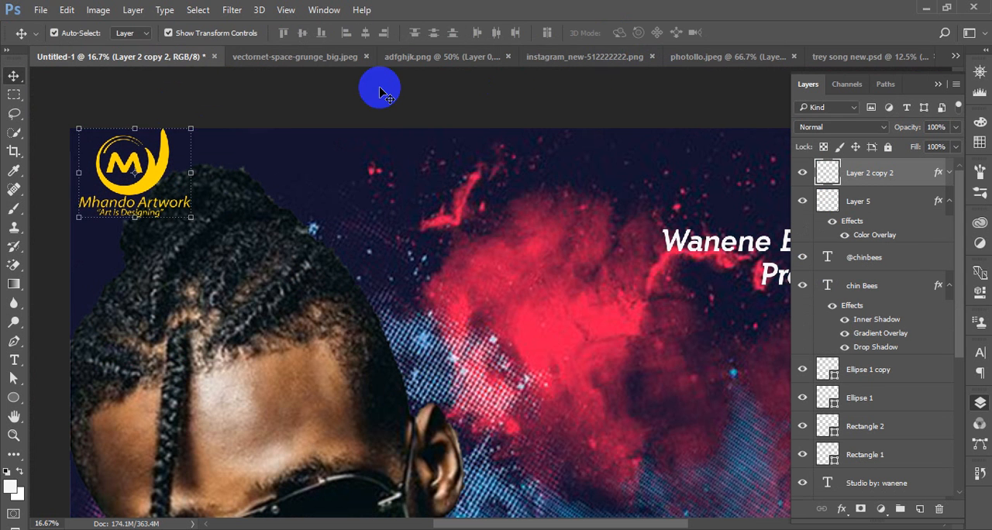
Scale the logo layer, Layer 2 copy 2, down to about 84% width and 87% height
left_click(240, 162)
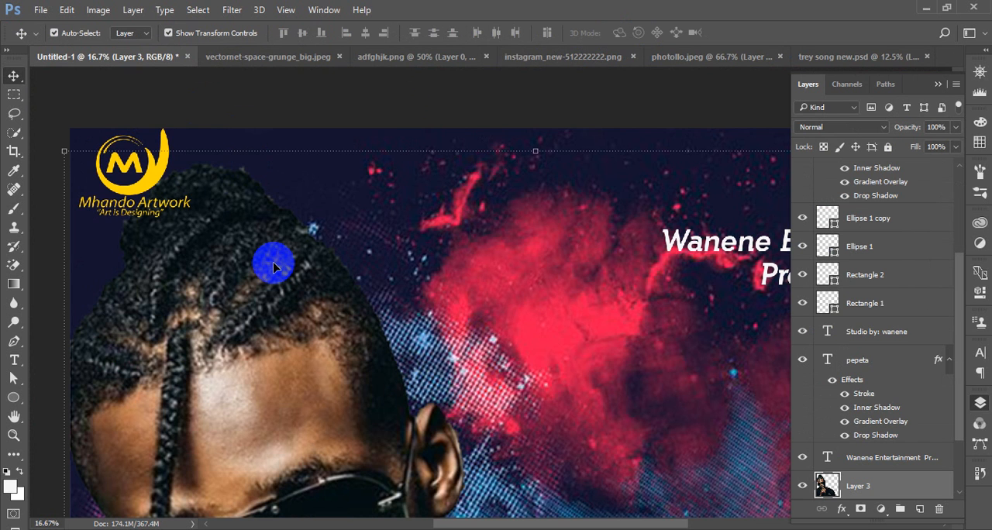
key("ctrl+minus")
key("ctrl+minus")
key("ctrl+minus")
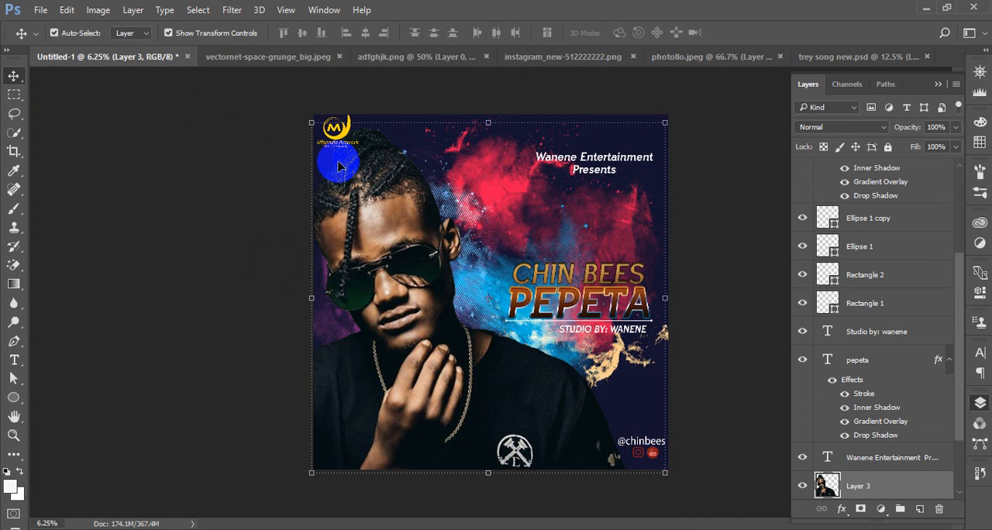
scroll(848, 377, "up", 3)
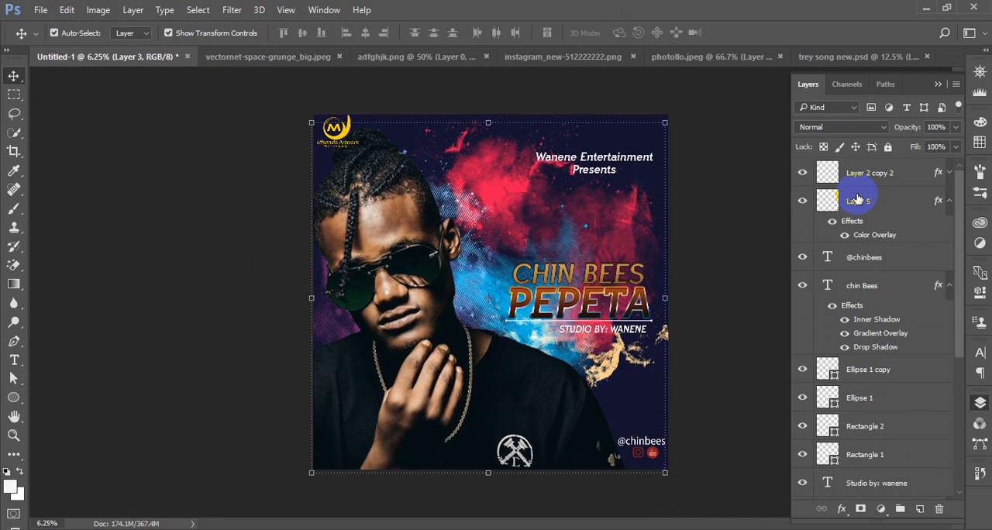
left_click(866, 174)
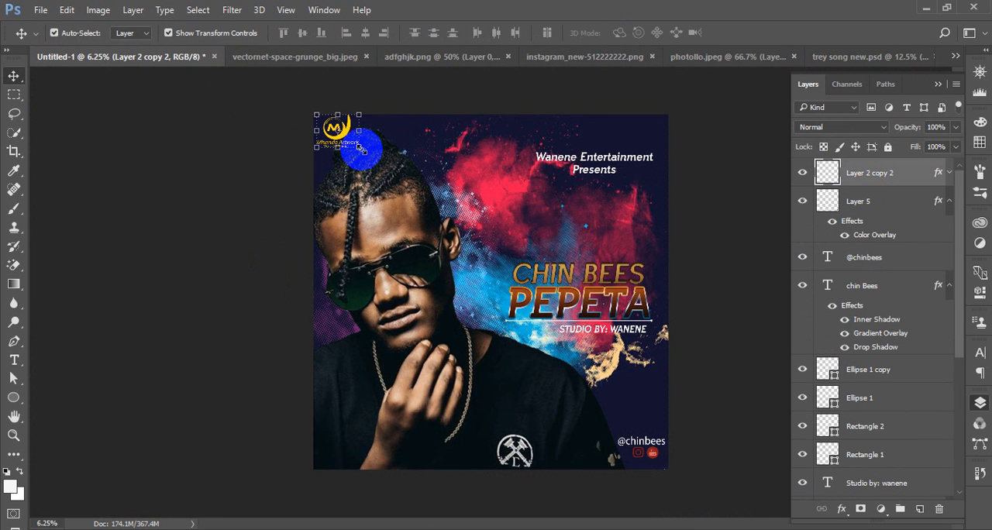
key("ctrl+t")
left_click_drag(361, 149, 355, 145)
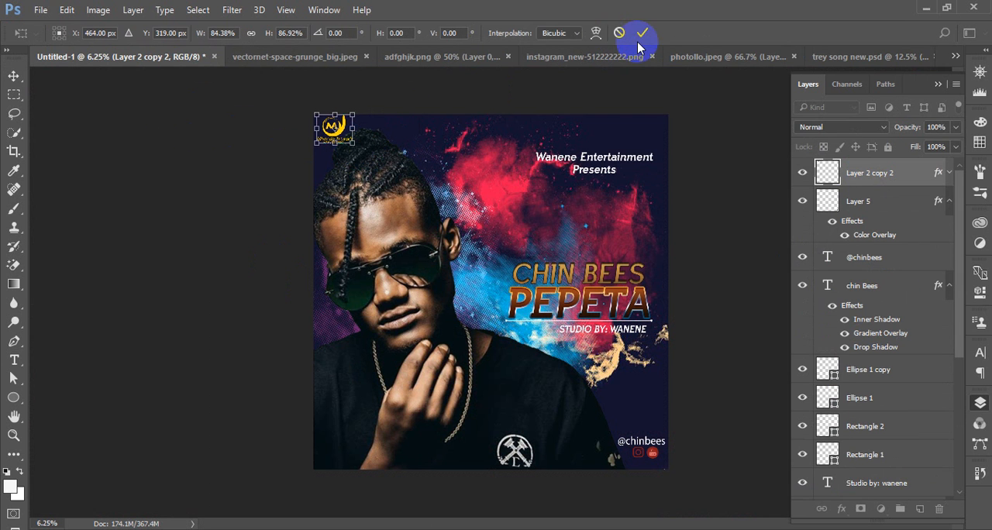
key("Return")
Move the Wanene Entertainment Presents heading to the cover's top centre and the logo to its top-right corner
left_click_drag(610, 163, 506, 136)
left_click(417, 91)
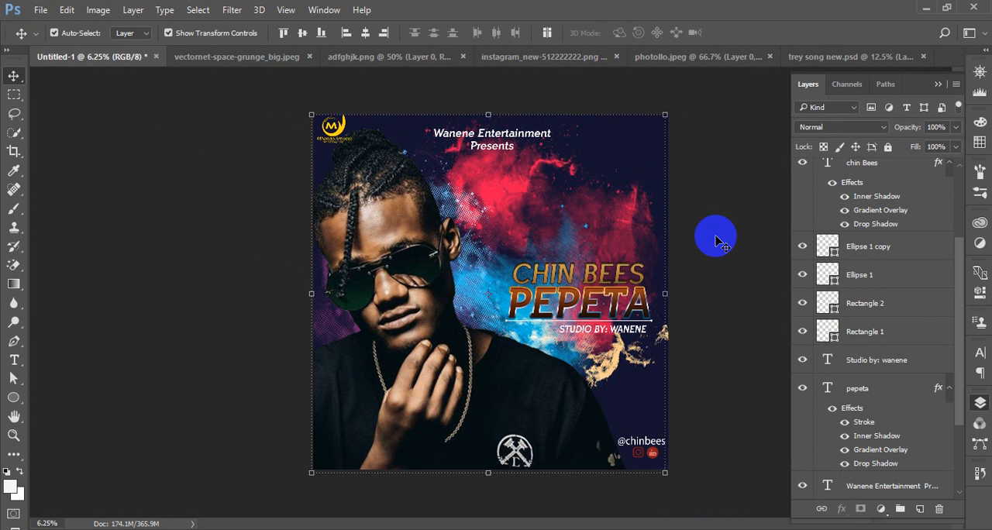
left_click(336, 132)
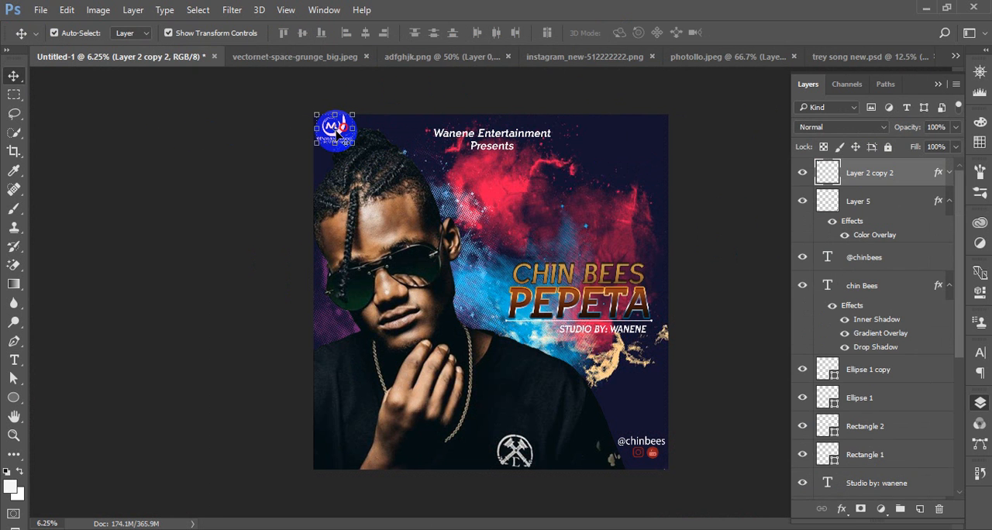
left_click_drag(336, 132, 420, 130)
left_click_drag(338, 132, 655, 137)
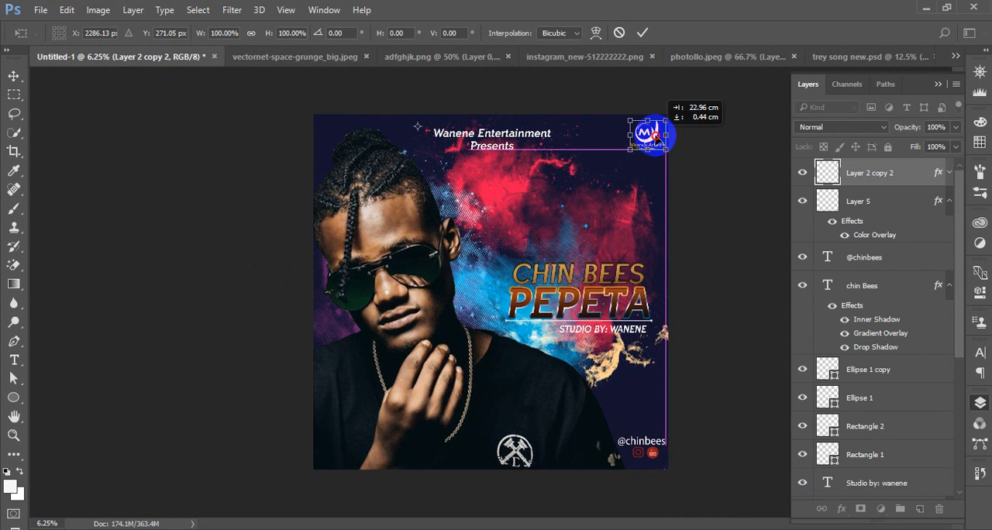
left_click(643, 33)
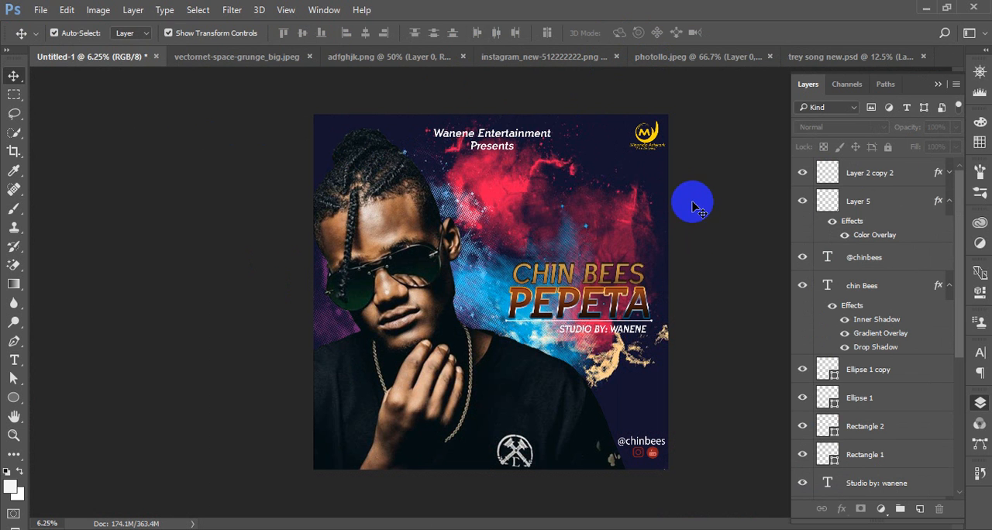
Add a Curves adjustment layer directly above the artist portrait, Layer 3
left_click(434, 358)
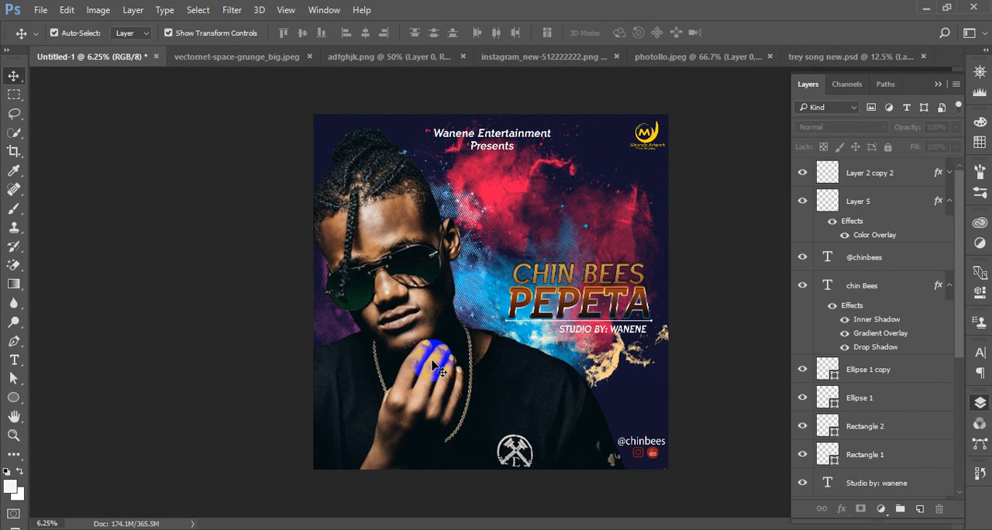
left_click(930, 494)
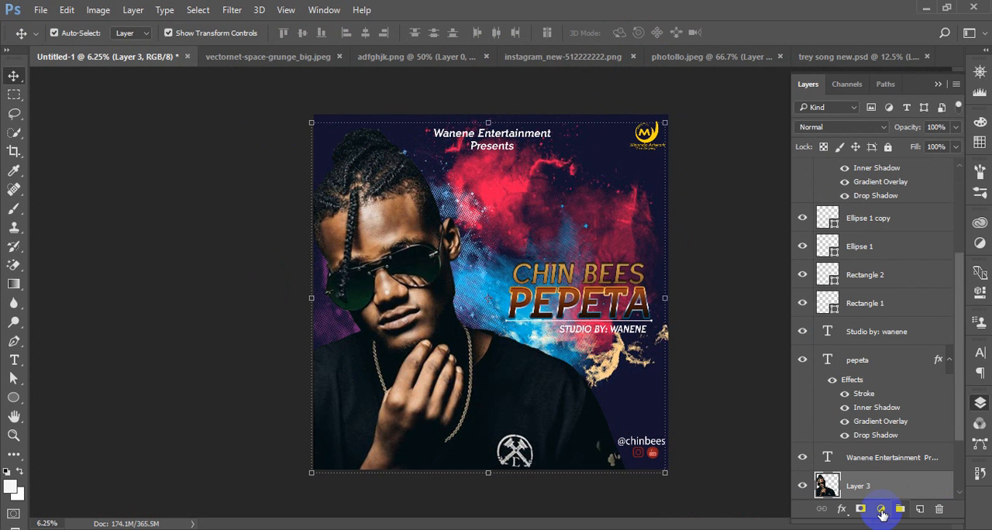
left_click(881, 507)
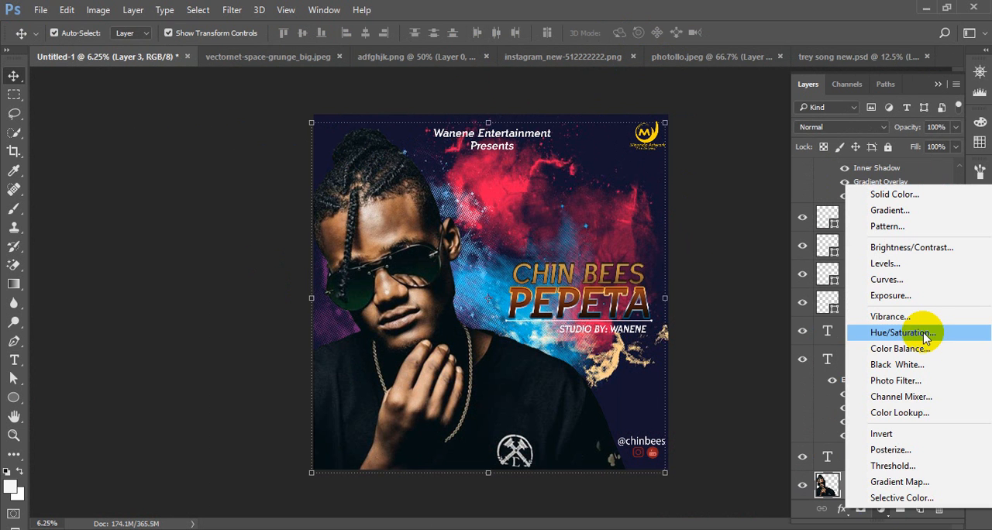
left_click(922, 280)
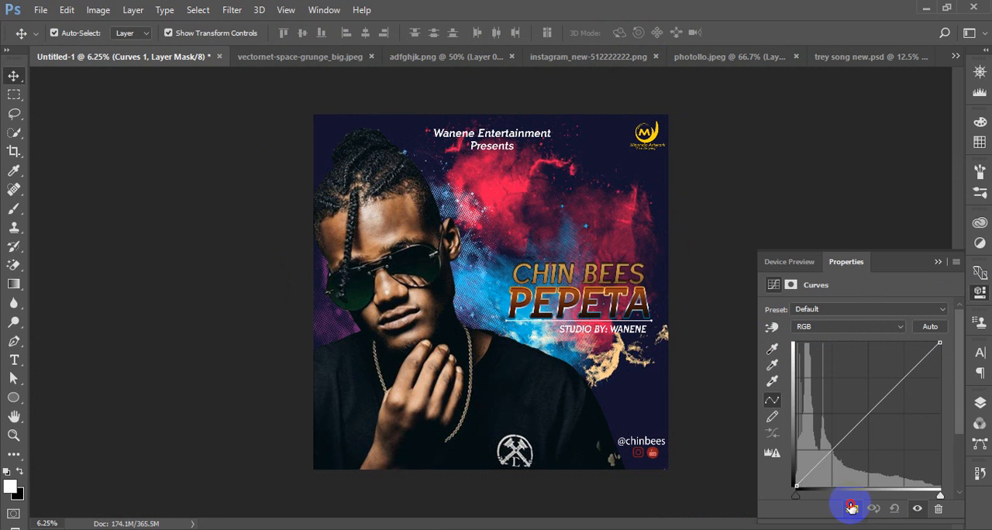
Darken the artist portrait by pulling the midpoint of the Curves 1 adjustment's RGB curve down, clipped to Layer 3
left_click(858, 419)
left_click_drag(853, 414, 876, 433)
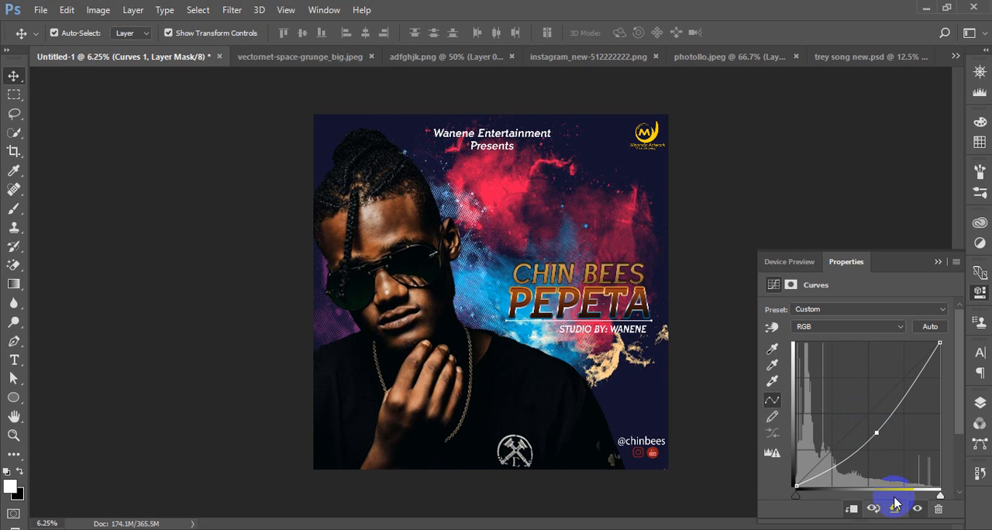
left_click(934, 264)
Add a Levels adjustment clipped to the artist portrait, with midtones at 0.92 and the white input level at 235
left_click(977, 402)
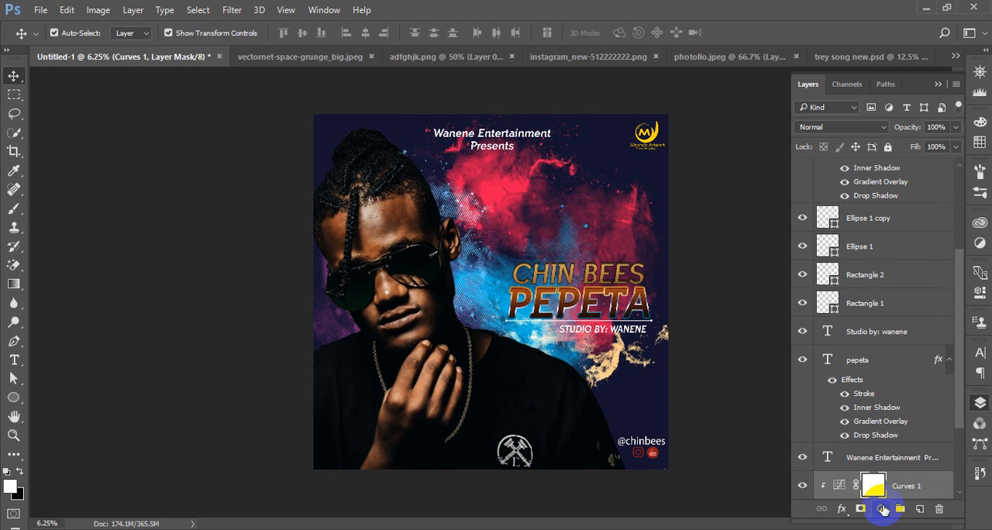
scroll(961, 419, "down", 3)
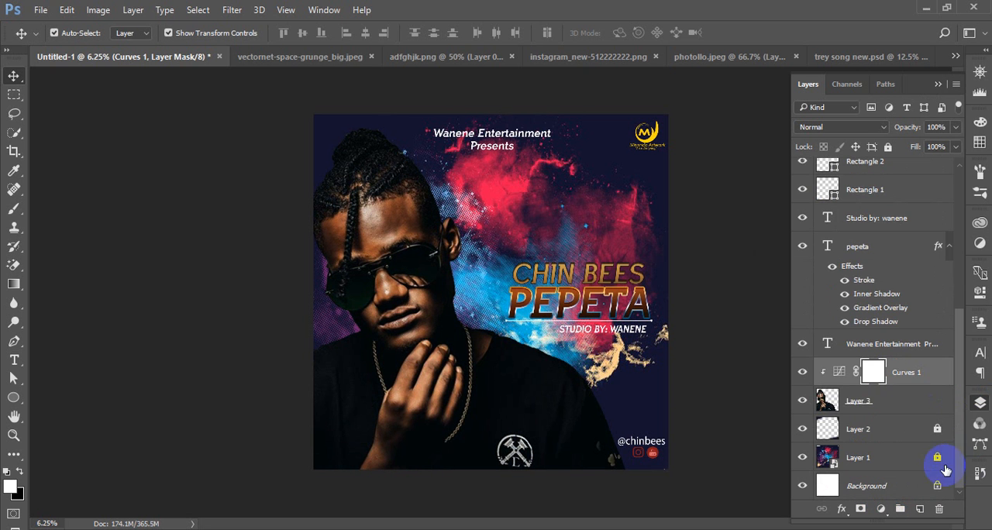
left_click(881, 508)
left_click(883, 258)
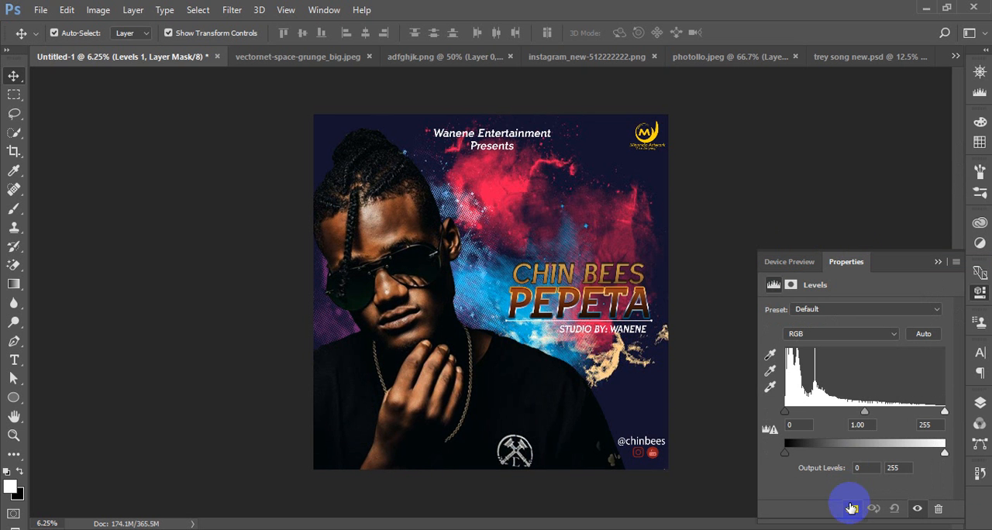
mouse_move(864, 412)
left_mouse_down()
mouse_move(855, 415)
mouse_move(869, 417)
left_mouse_up()
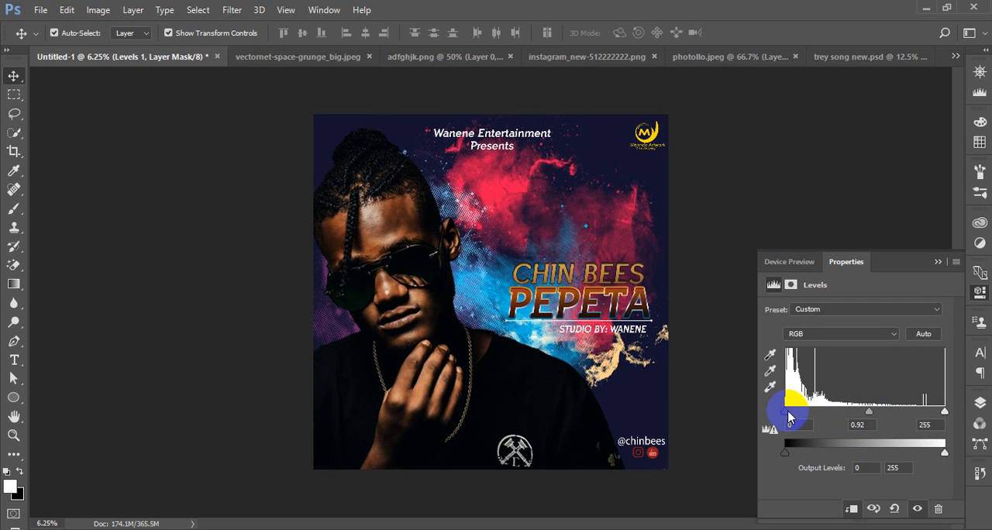
mouse_move(786, 412)
left_mouse_down()
mouse_move(794, 417)
mouse_move(786, 413)
left_mouse_up()
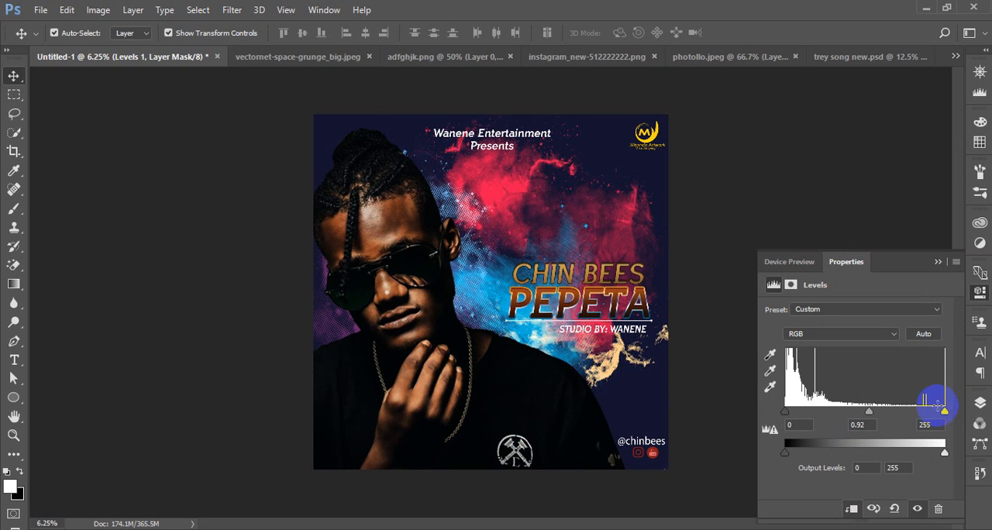
left_click_drag(937, 405, 934, 419)
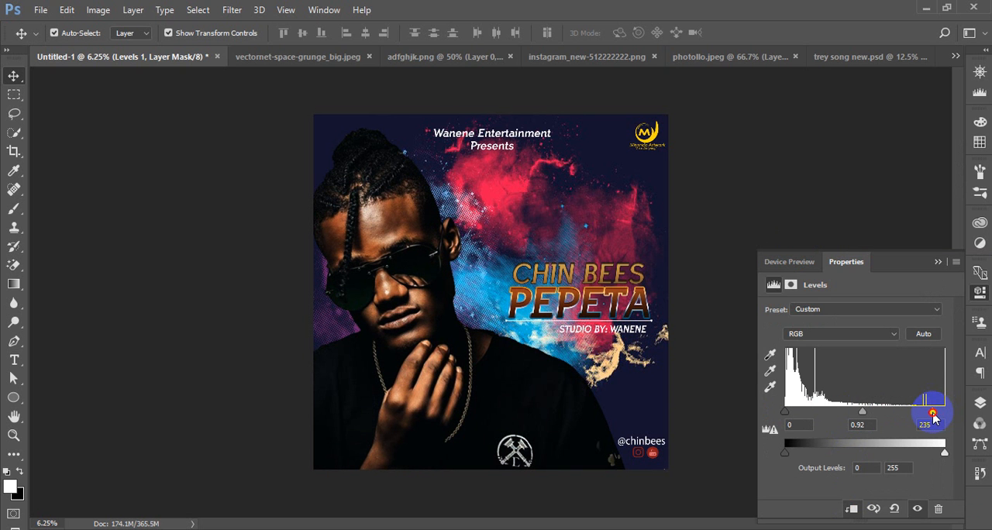
left_click(937, 262)
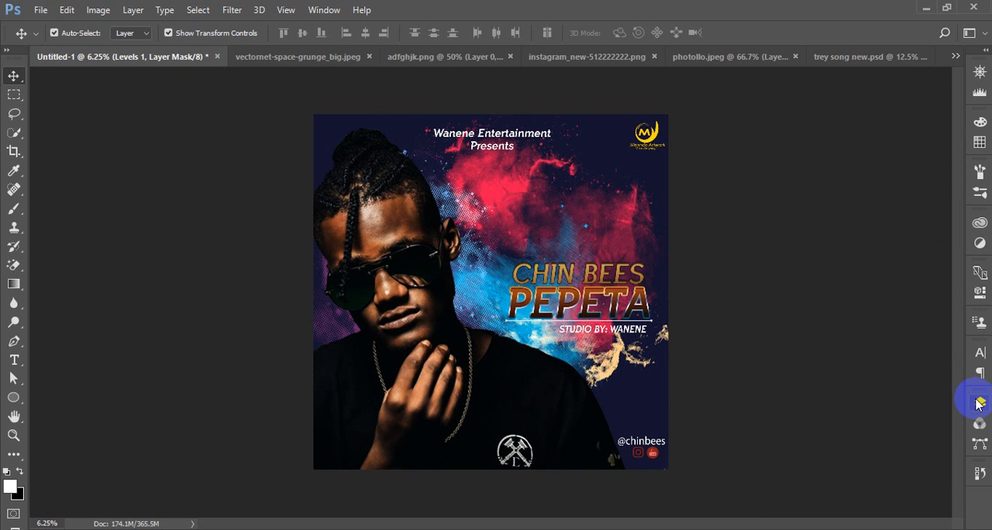
Add a Color Balance adjustment clipped to the artist portrait and set the Shadows cyan-red value to +7
left_click(979, 402)
left_click(881, 508)
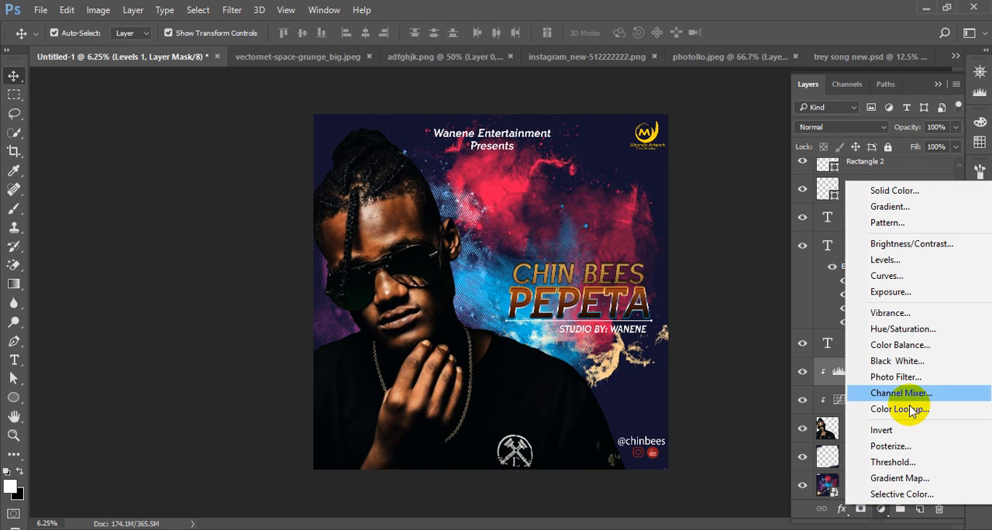
left_click(892, 344)
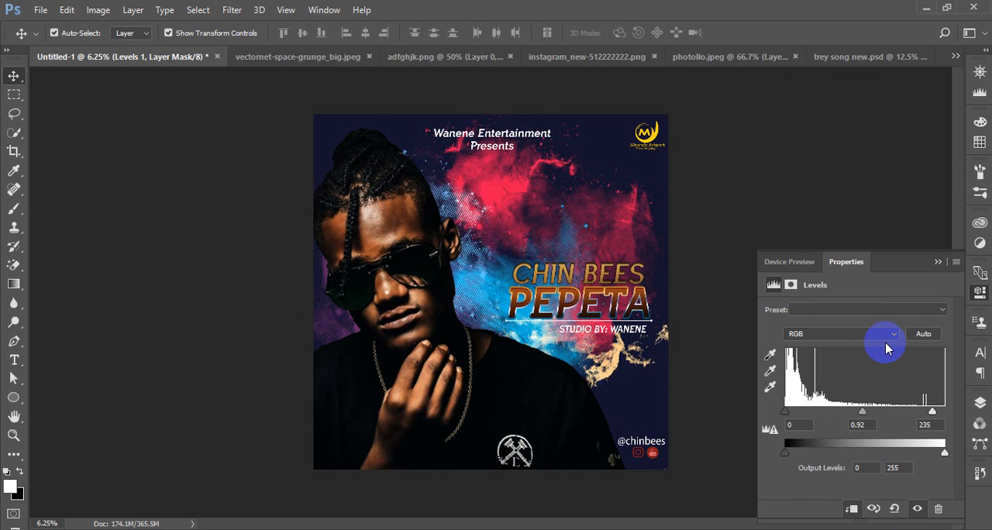
left_click(853, 508)
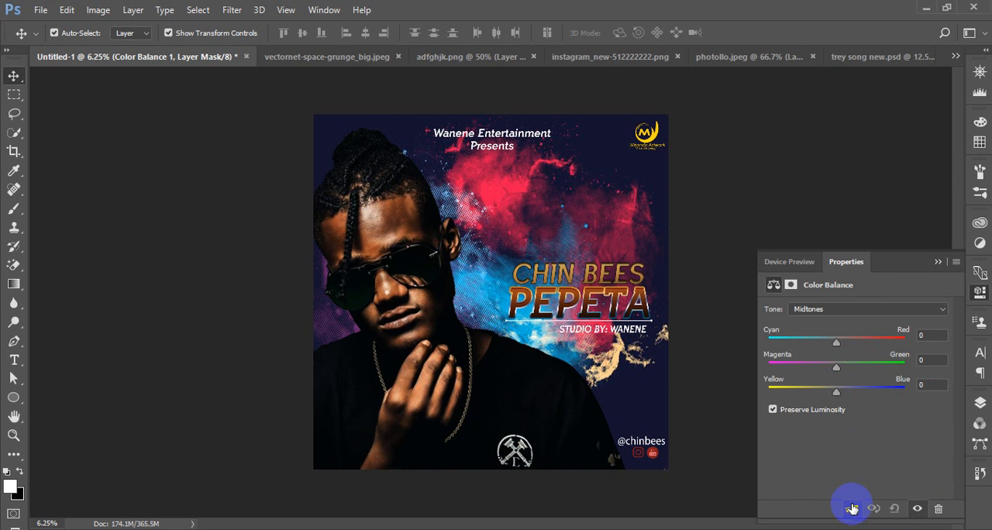
left_click_drag(837, 393, 845, 348)
left_click(829, 309)
left_click(830, 300)
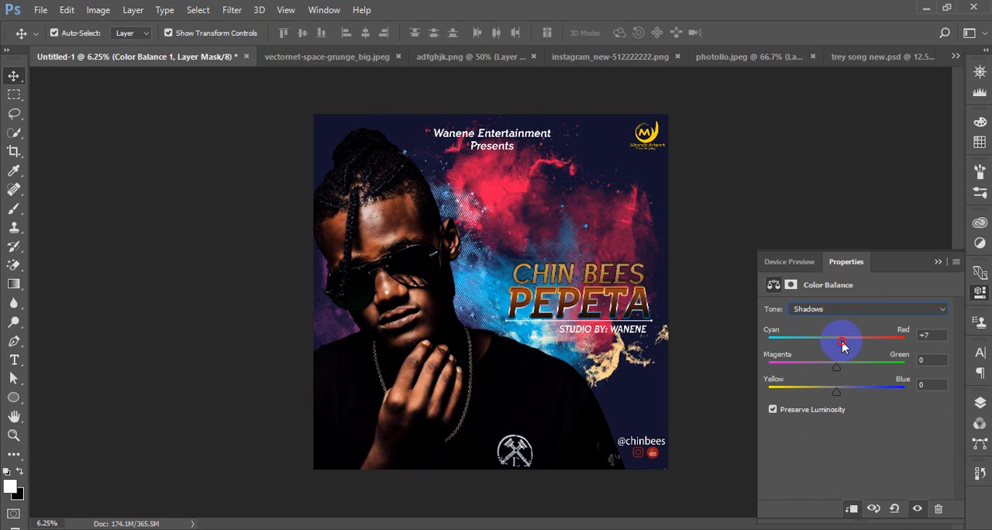
left_click(938, 261)
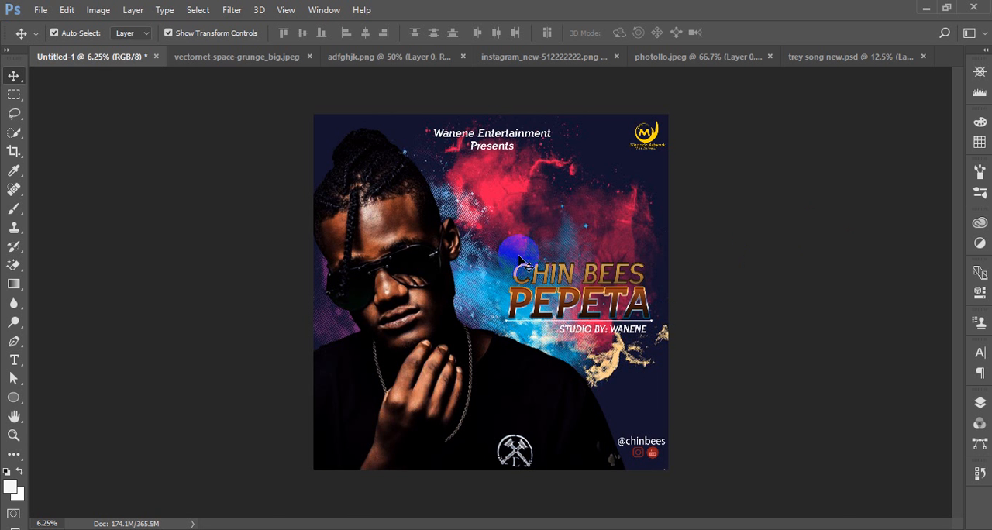
Examine the finished cover up close from the heading and logo down to the social icons, ending with the whole design in view
key("ctrl")
key("ctrl+plus")
key("ctrl+plus")
key("ctrl+plus")
scroll(519, 256, "up", 10)
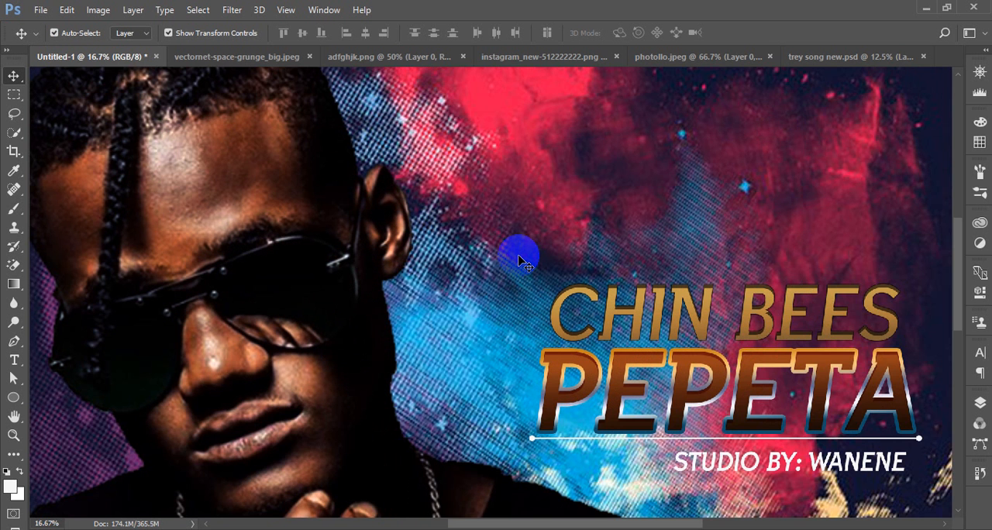
scroll(518, 257, "up", 3)
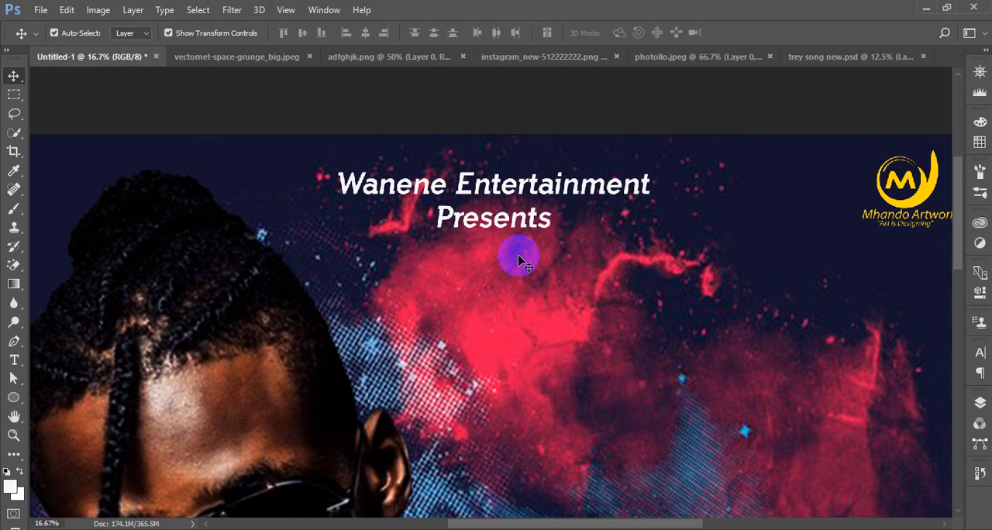
scroll(519, 258, "down", 13)
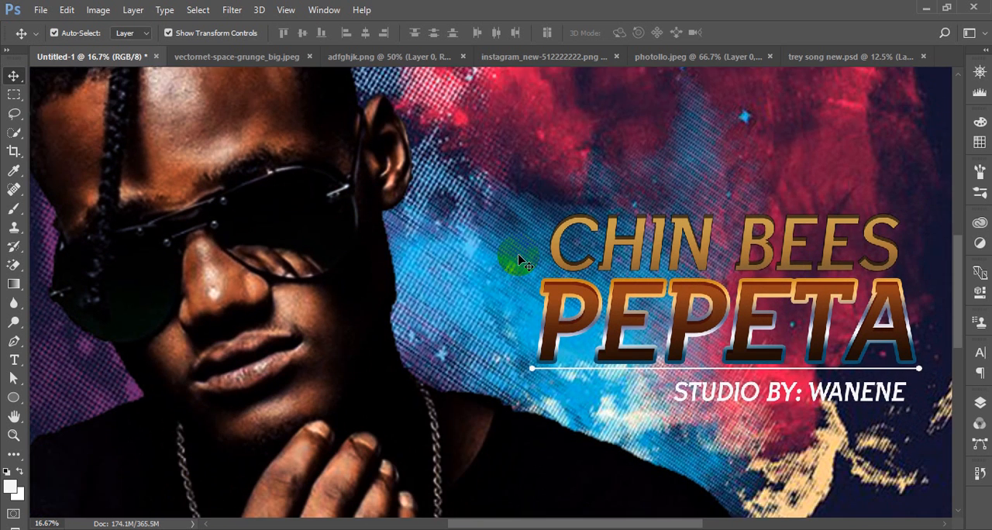
scroll(519, 262, "down", 10)
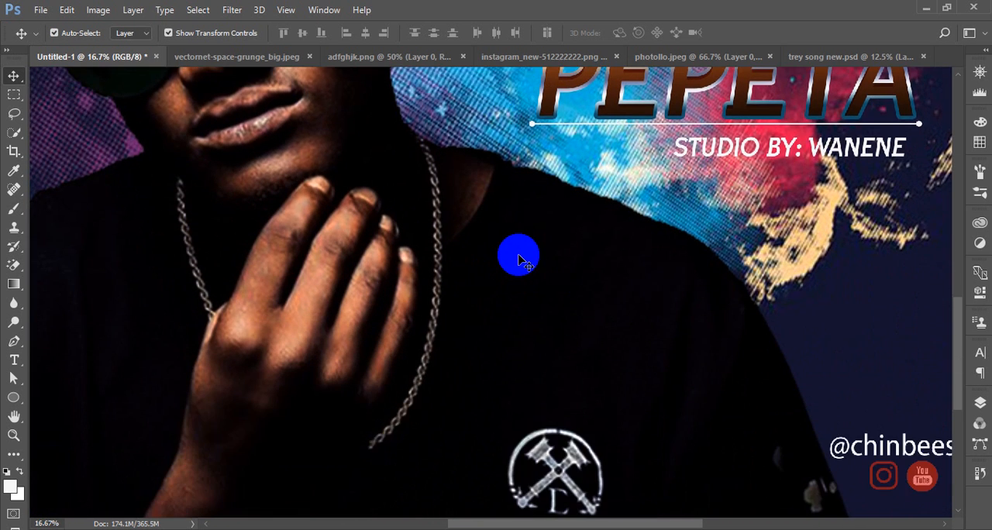
scroll(519, 258, "down", 4)
scroll(408, 209, "up", 3)
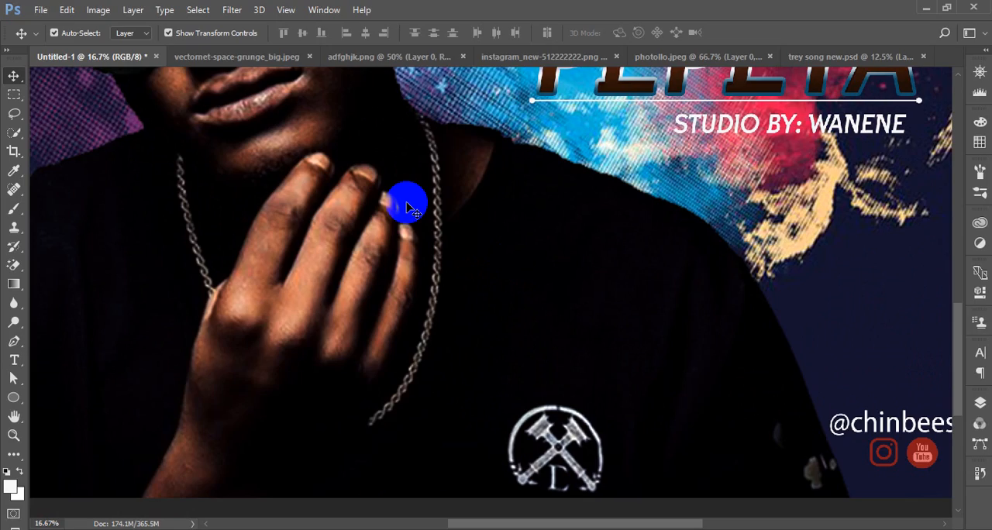
scroll(408, 209, "up", 4)
scroll(408, 209, "down", 2)
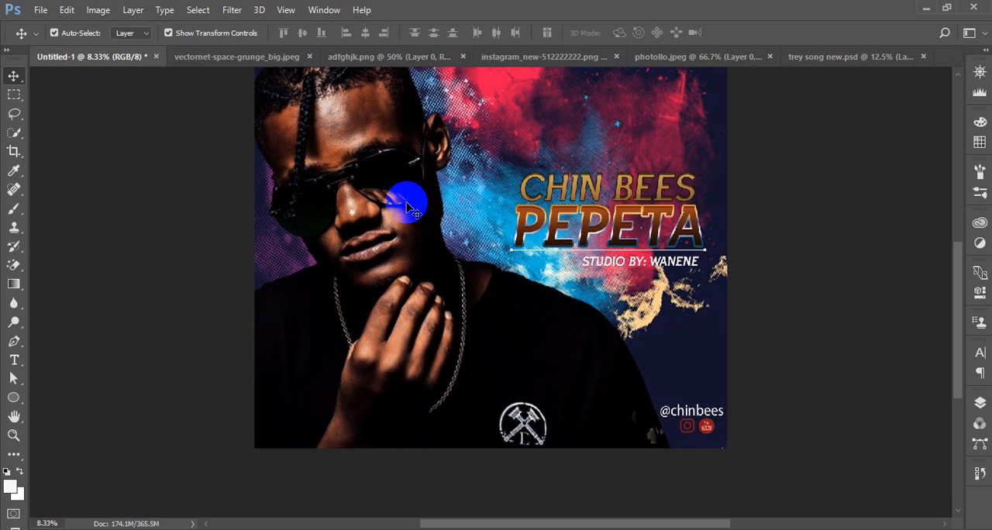
scroll(414, 208, "up", 5)
scroll(558, 188, "up", 2)
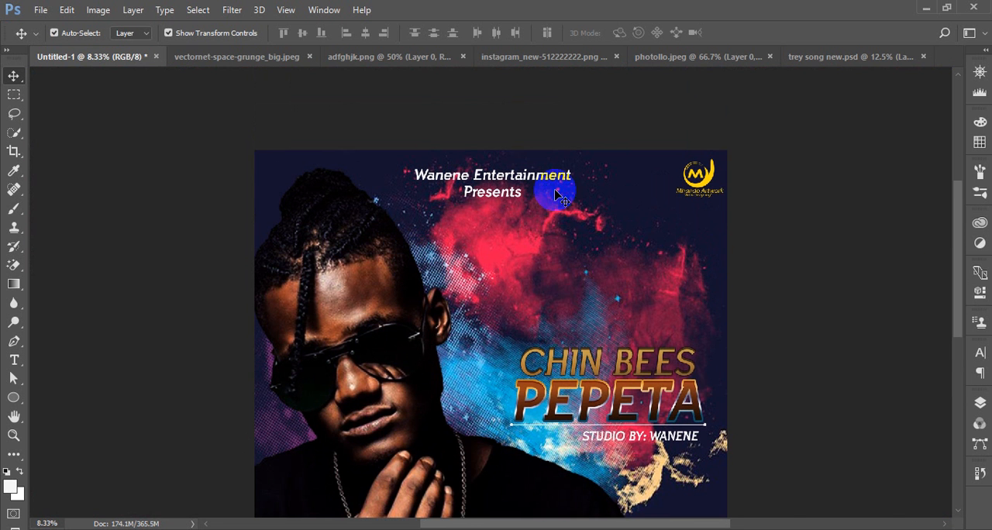
scroll(897, 301, "up", 2)
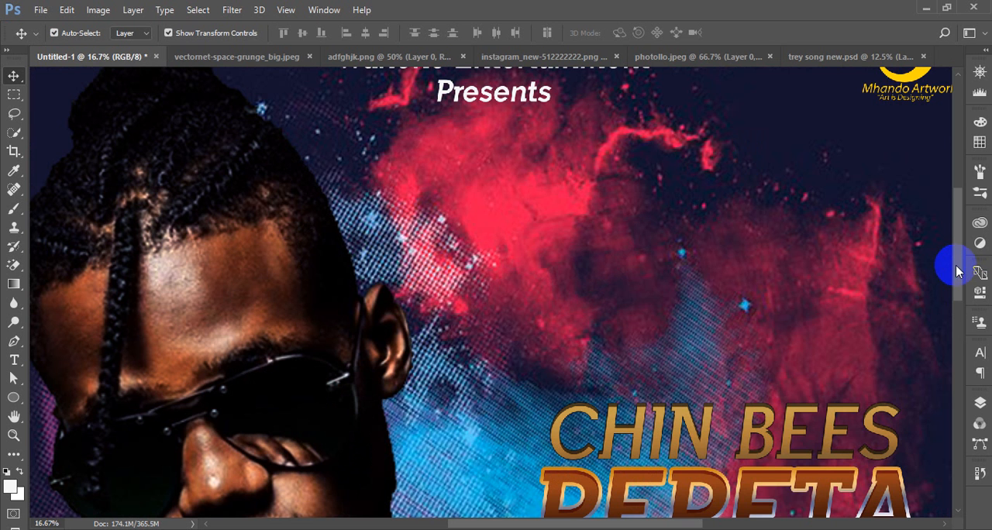
left_click_drag(958, 271, 967, 448)
scroll(829, 313, "up", 3)
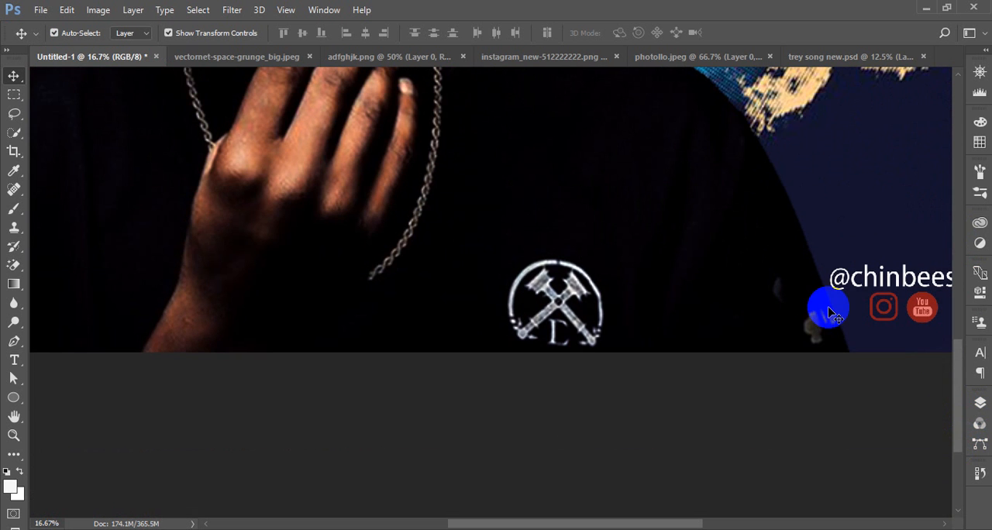
scroll(828, 312, "up", 2)
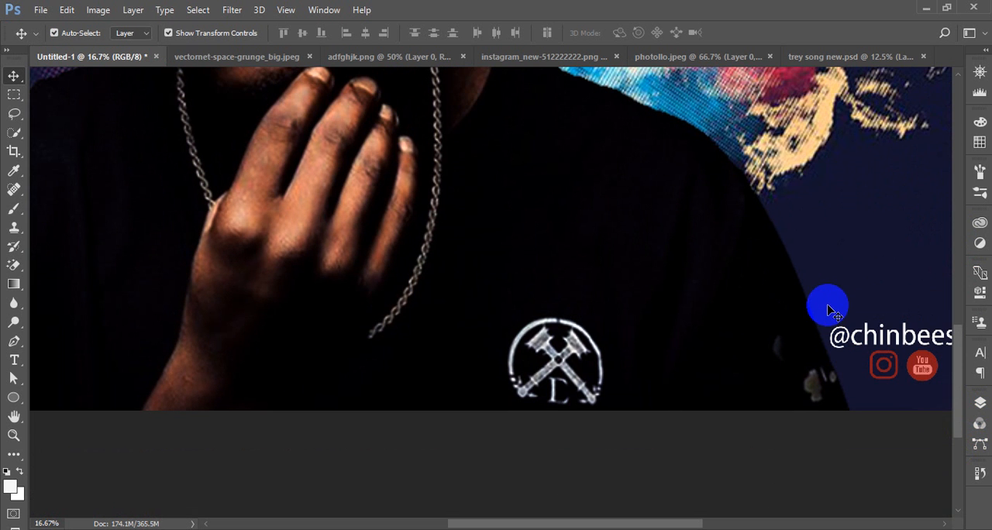
scroll(828, 310, "up", 2)
key("ctrl+0")
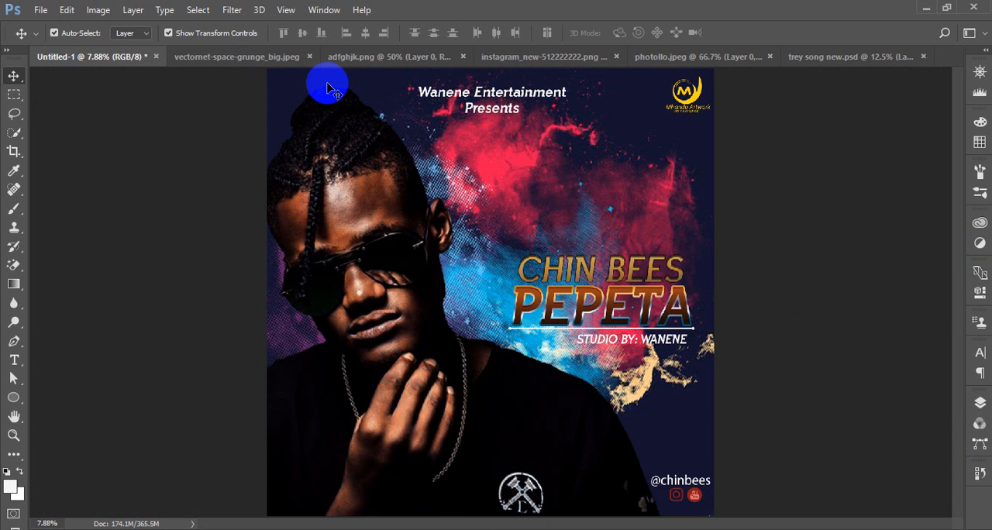
Close the grunge, adfghjk.png, Instagram, photollo.jpeg and trey song new.psd source documents without saving changes, leaving only the cover open
left_click(311, 58)
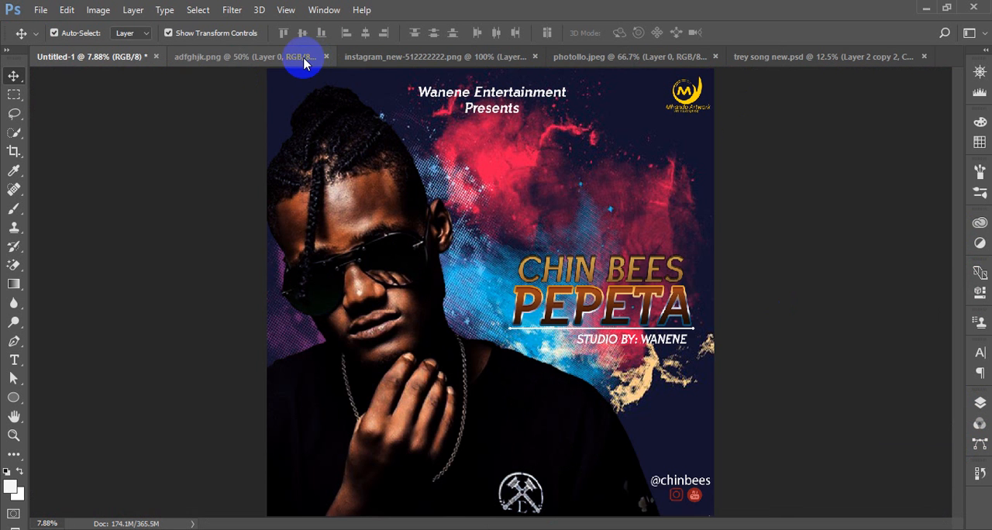
left_click(325, 58)
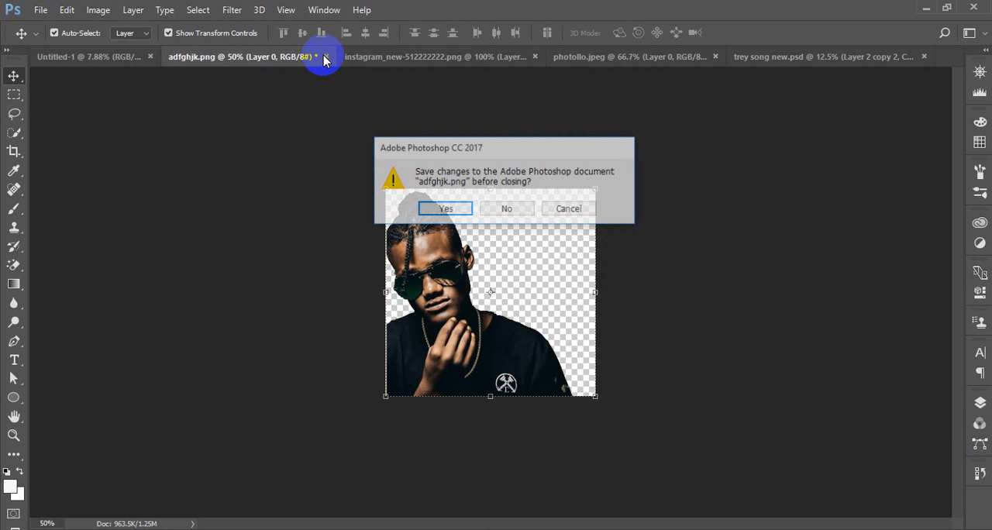
left_click(511, 210)
left_click(400, 57)
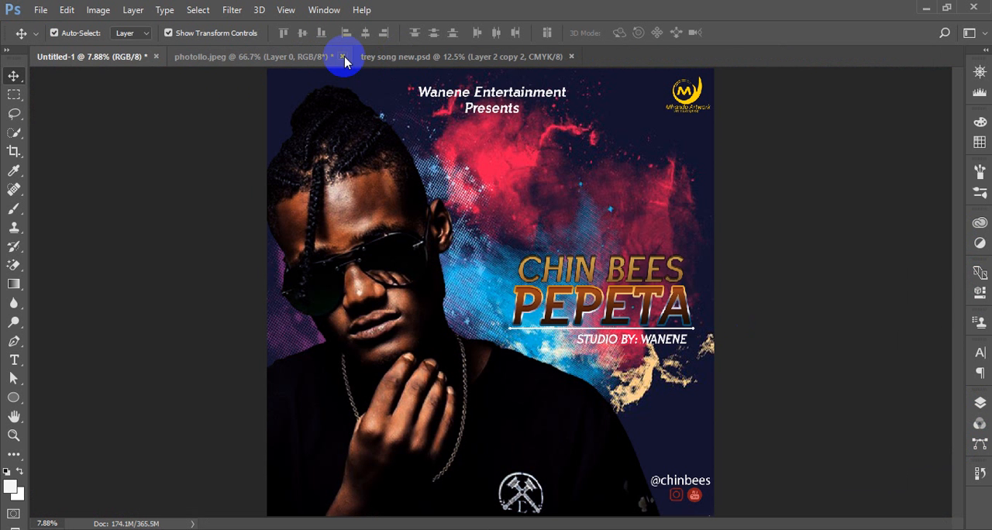
left_click(344, 56)
key("n")
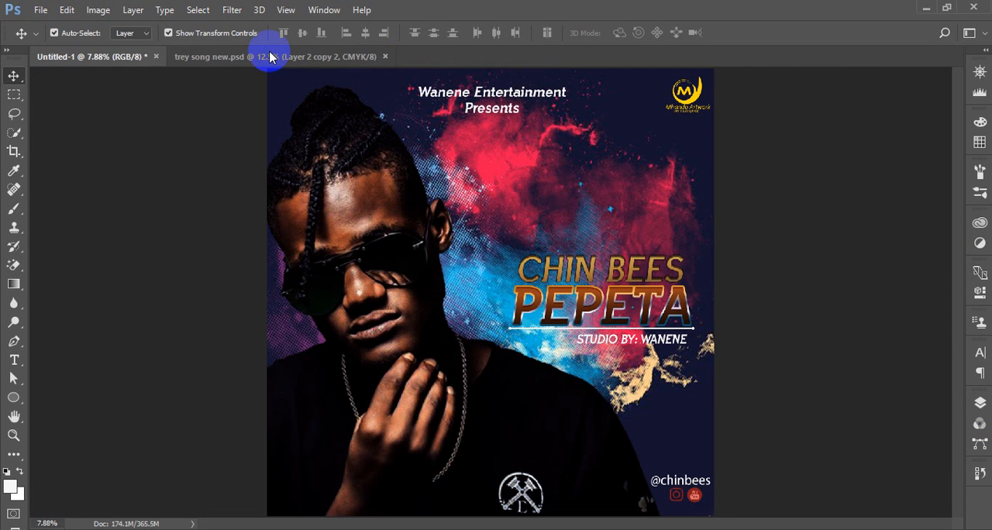
left_click(271, 56)
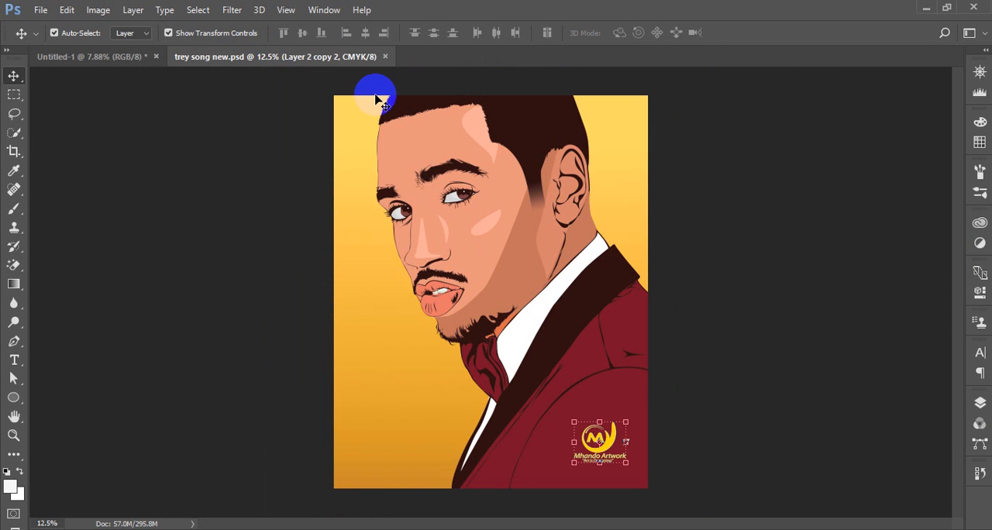
left_click(385, 57)
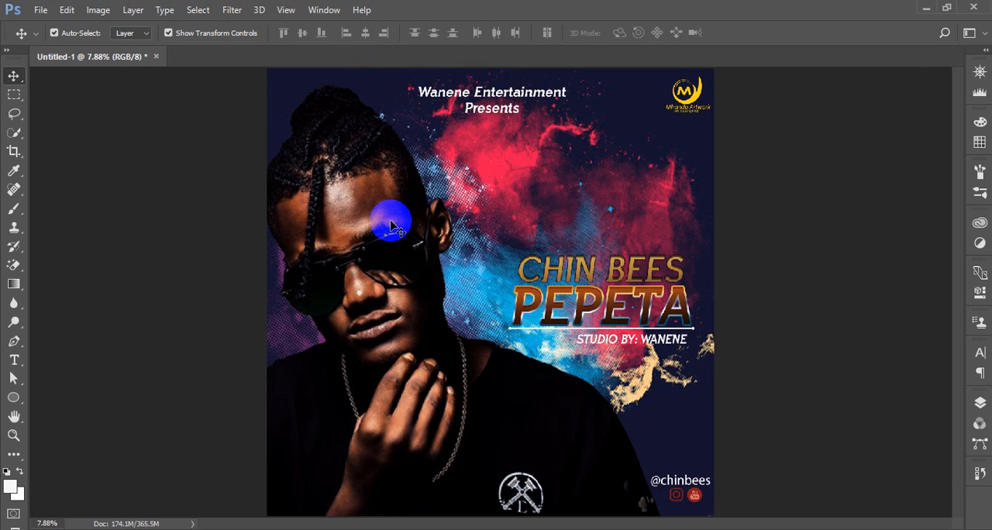
left_click(37, 11)
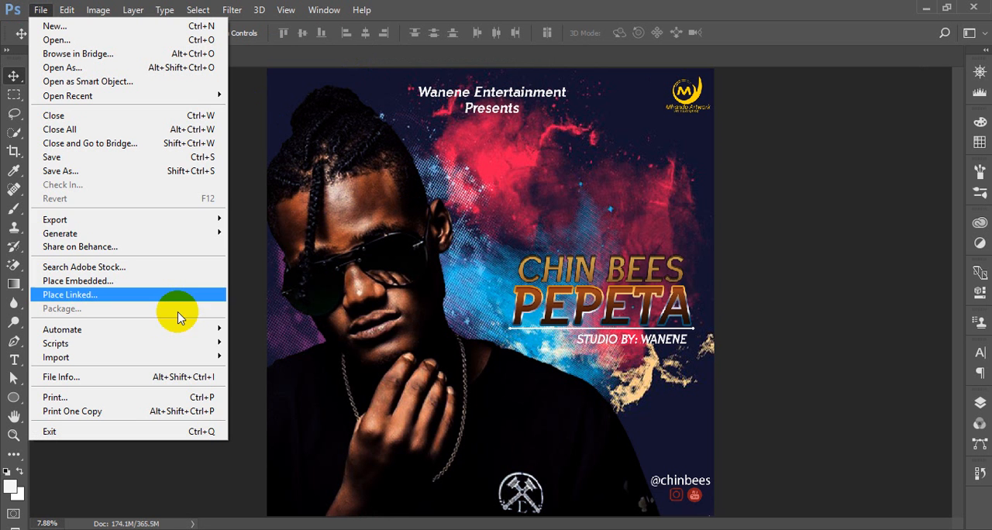
left_click(72, 173)
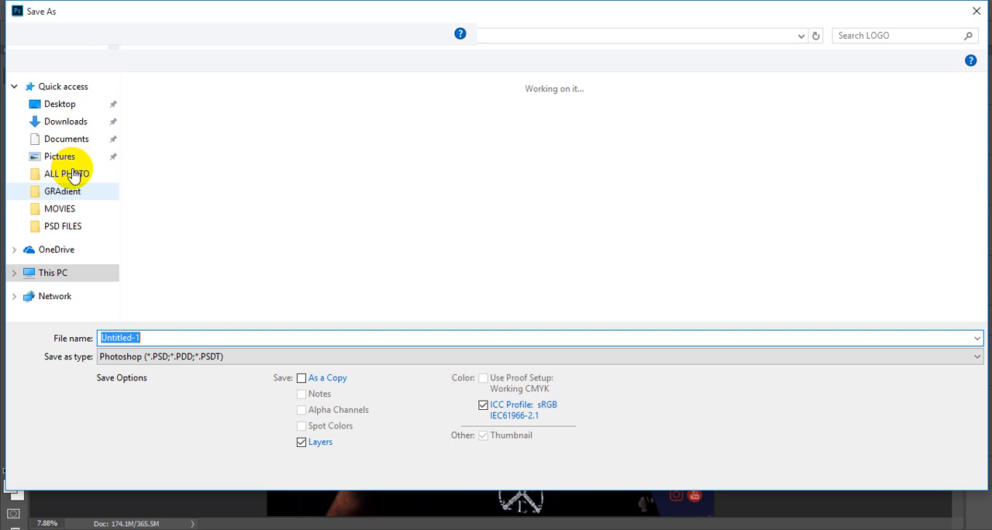
left_click(244, 356)
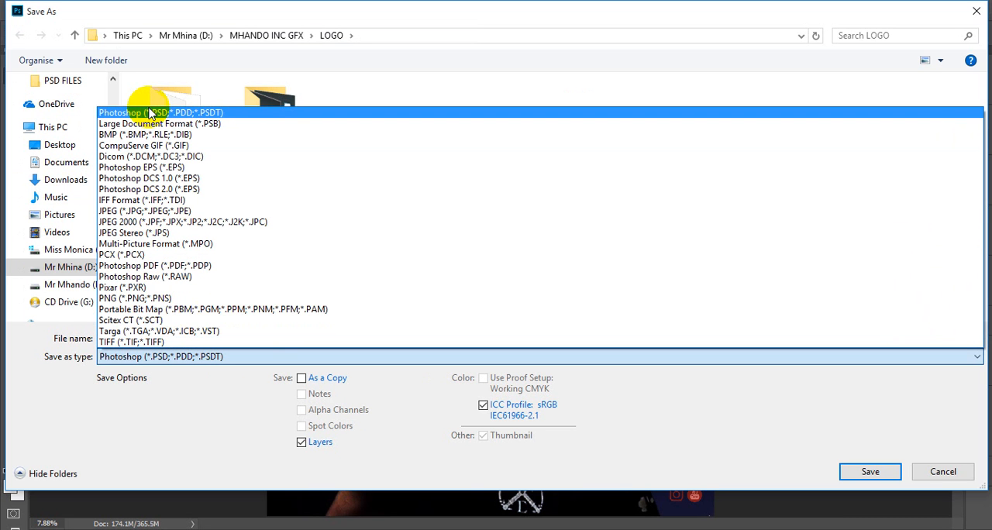
left_click(229, 391)
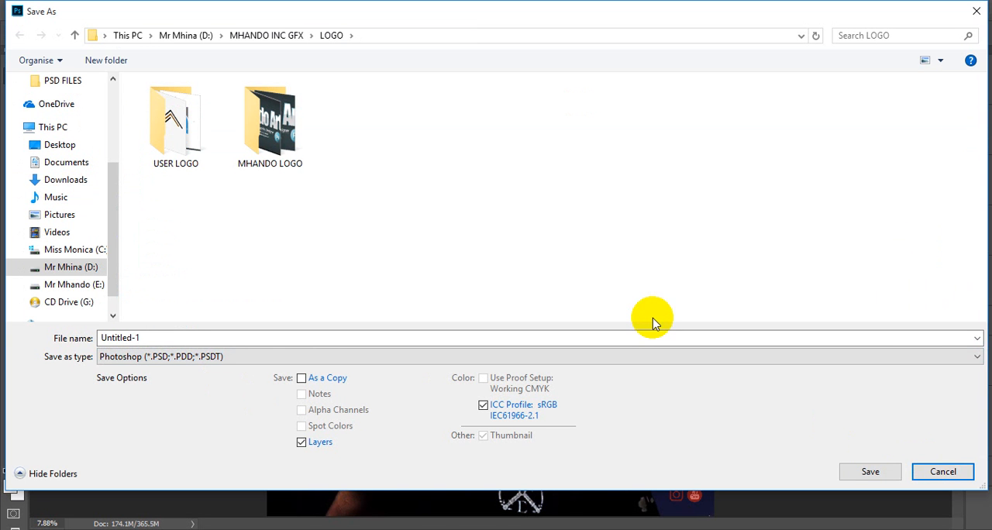
left_click(915, 471)
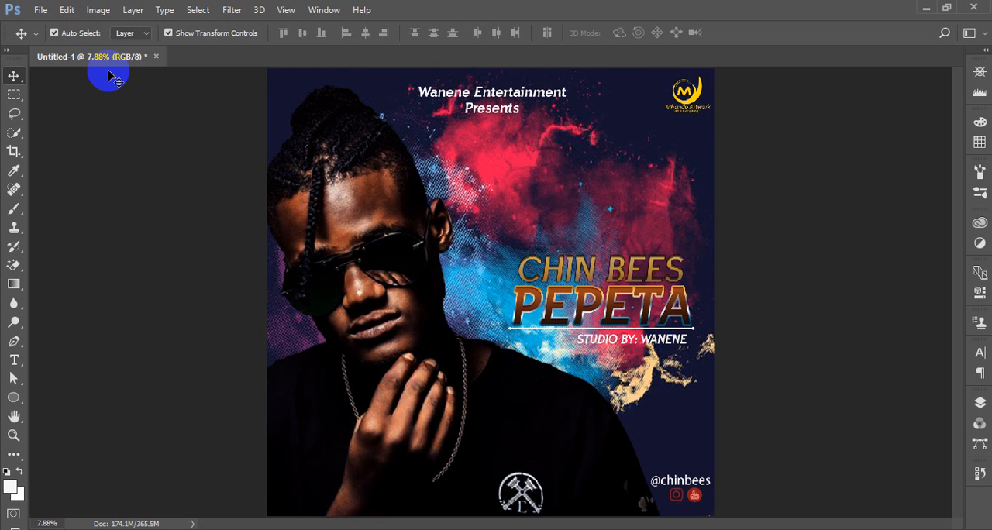
Prepare a Save for Web export of the cover in JPEG format, with the preview fitted on screen
left_click(40, 10)
mouse_move(119, 225)
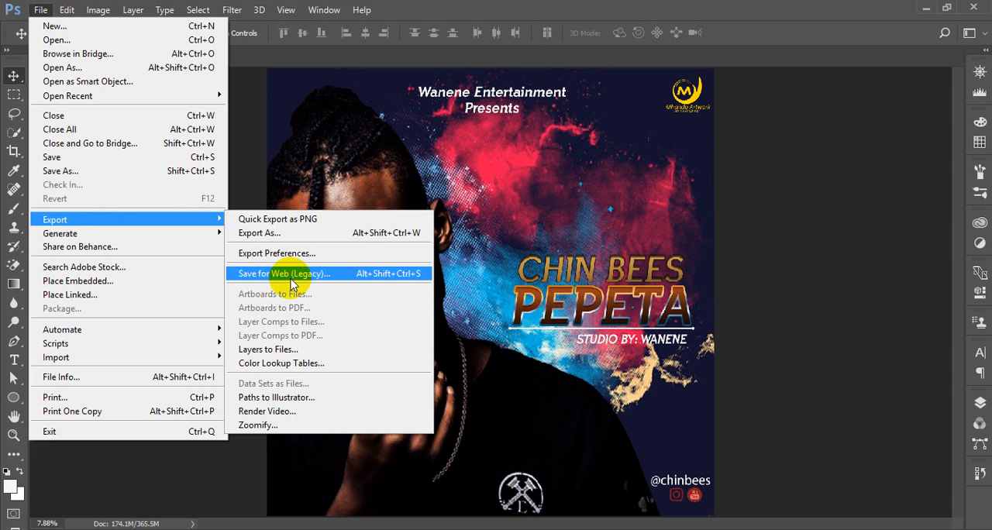
left_click(206, 269)
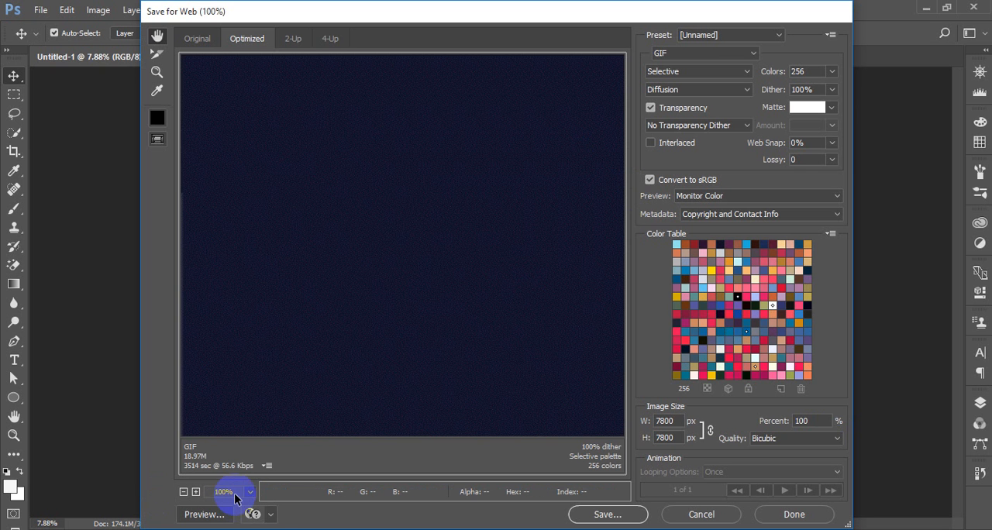
left_click(251, 492)
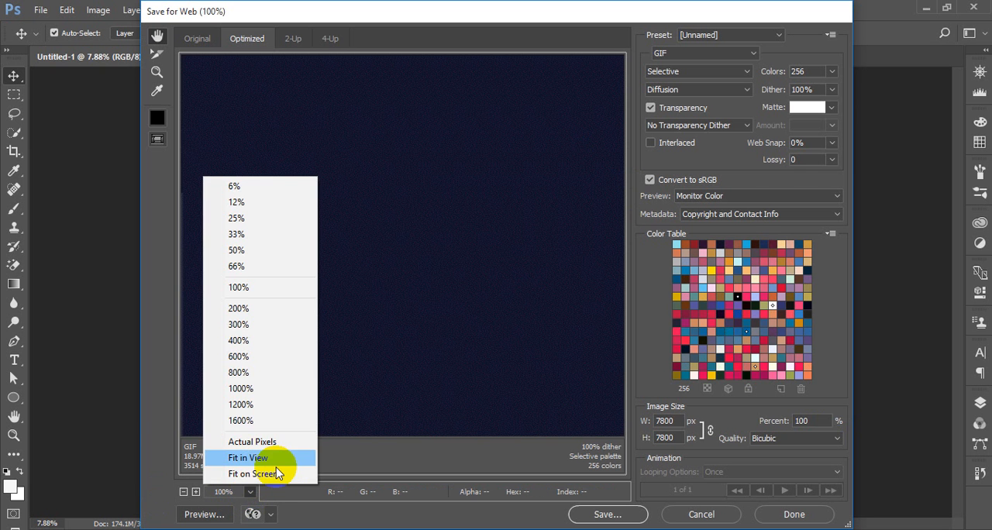
left_click(256, 473)
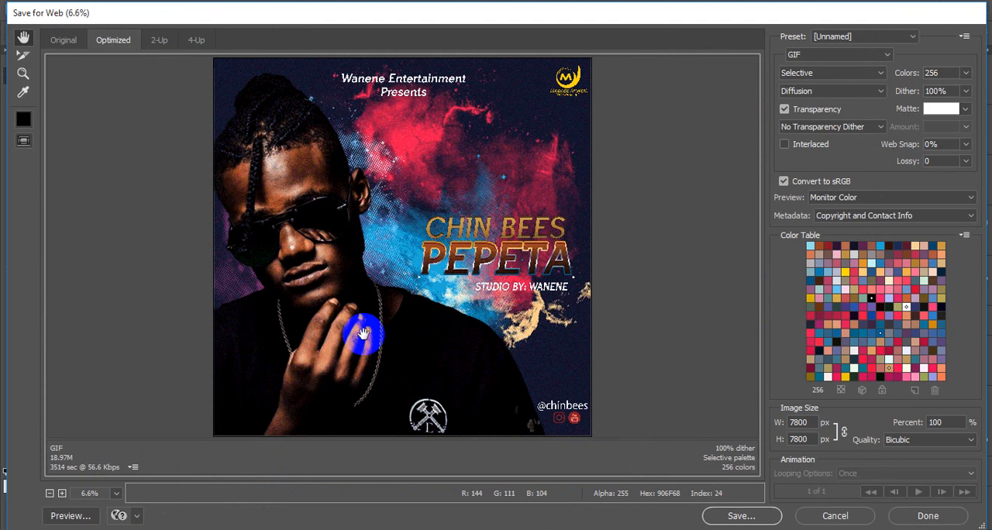
left_click(848, 56)
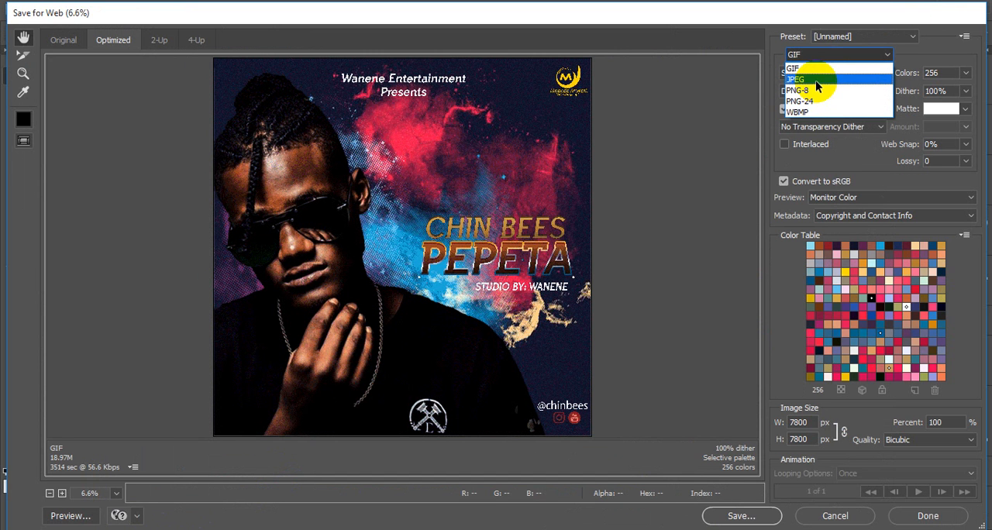
left_click(798, 79)
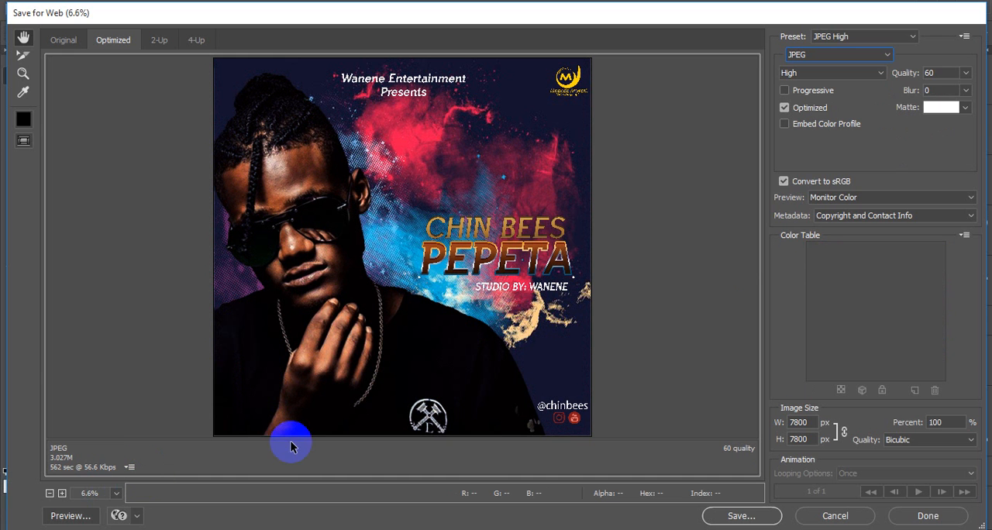
Save the optimized JPEG to the Desktop as "Cover music @ chin bees", using the Images Only format
left_click(752, 518)
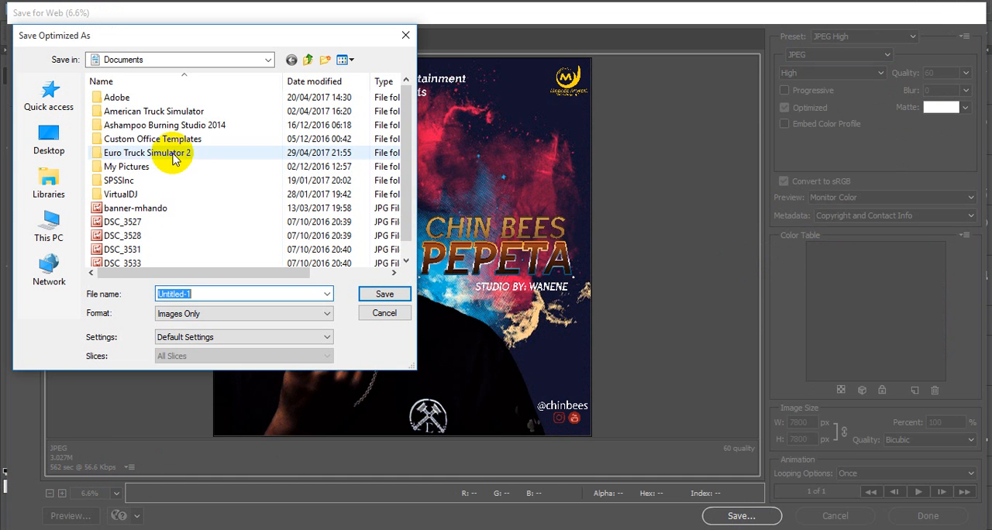
left_click(51, 136)
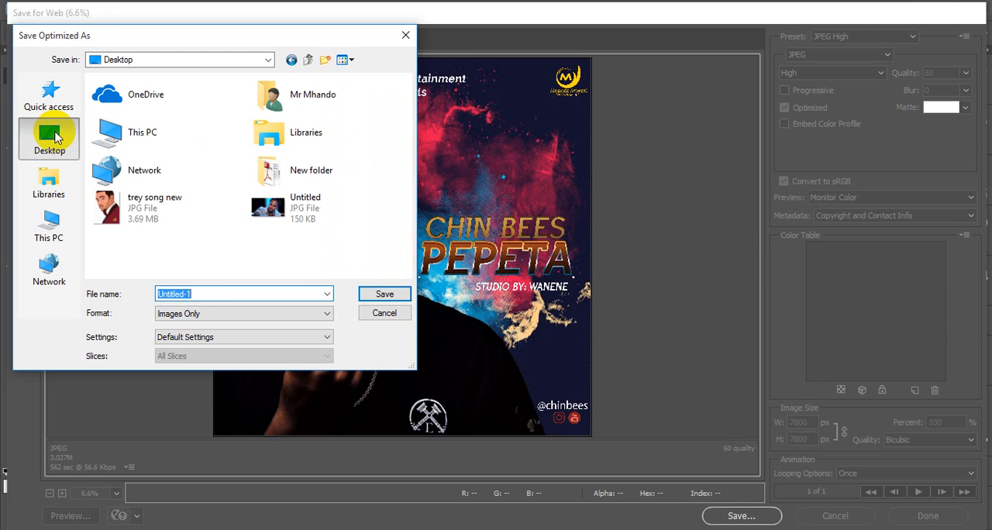
left_click(279, 314)
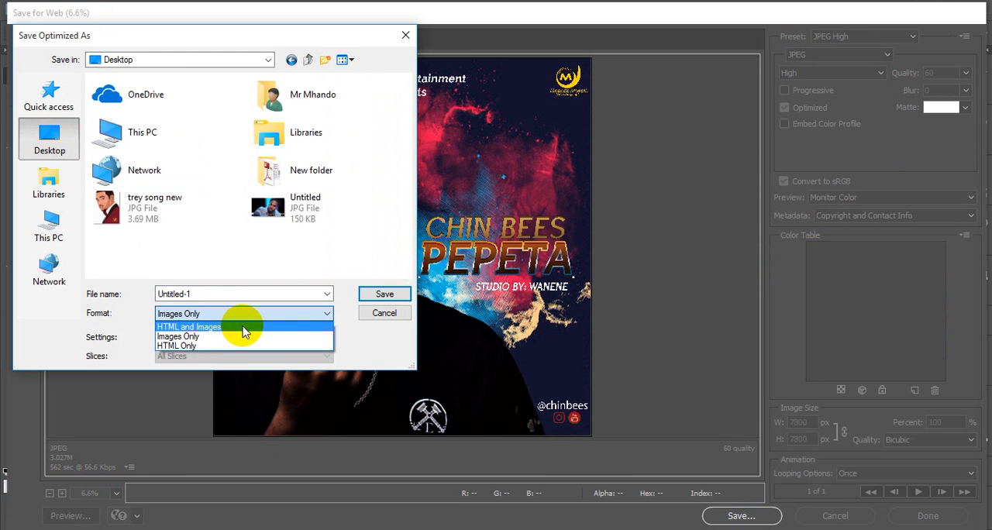
left_click(198, 336)
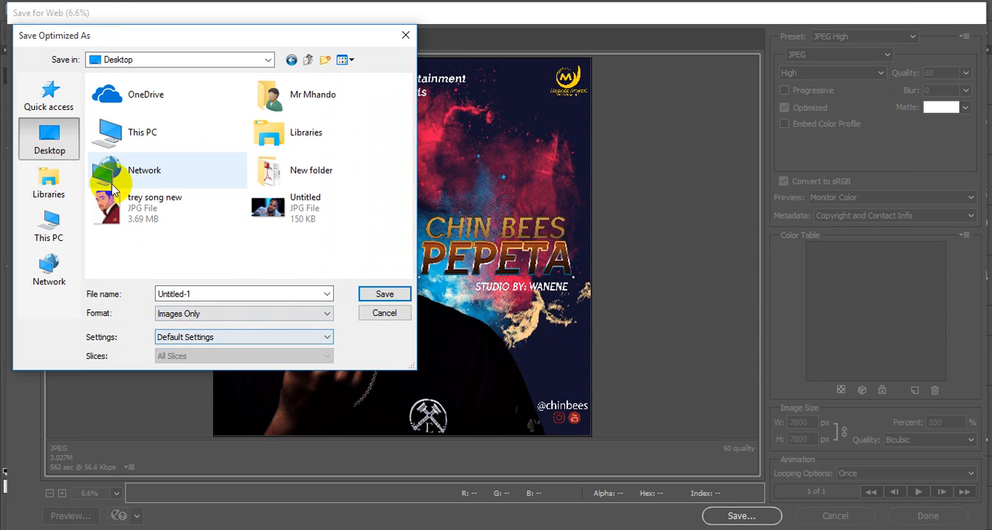
left_click(229, 292)
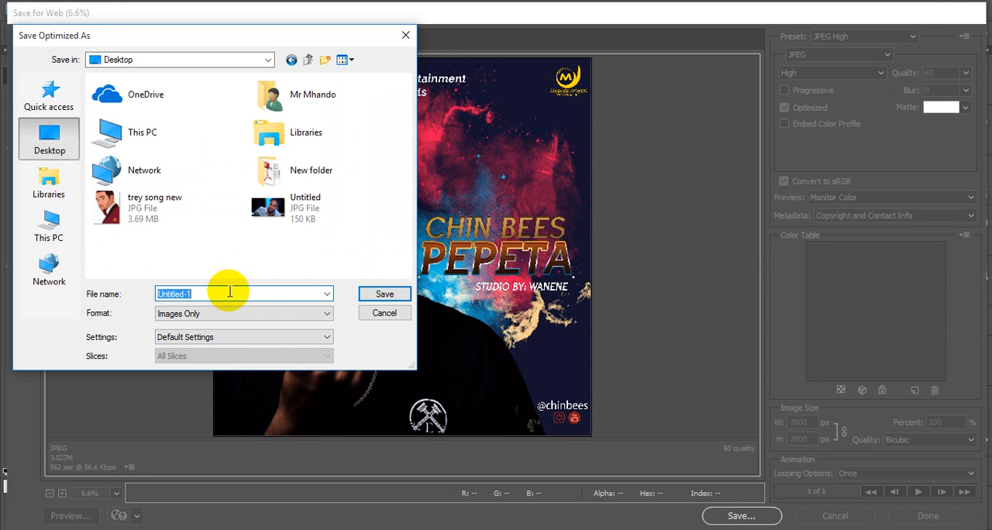
type("Cover music @ chi")
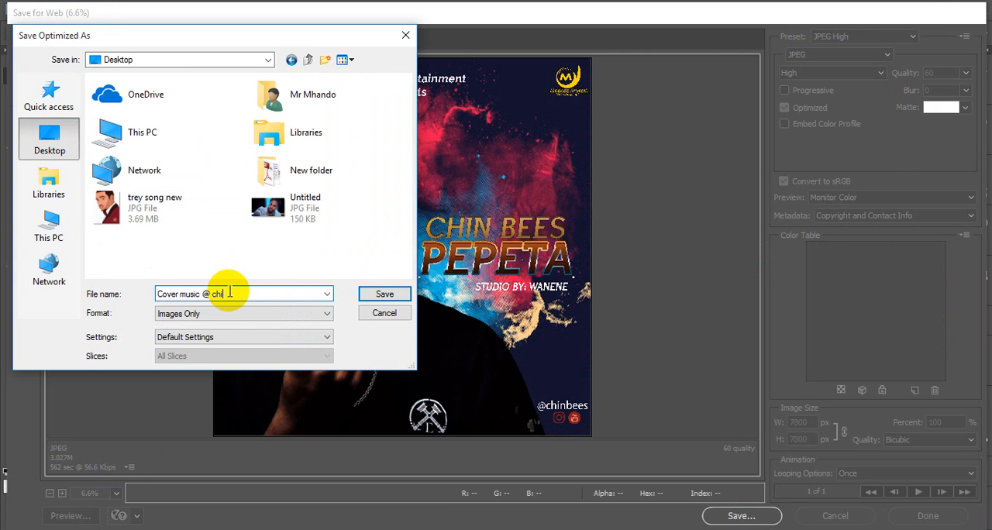
type("n bees")
left_click(381, 296)
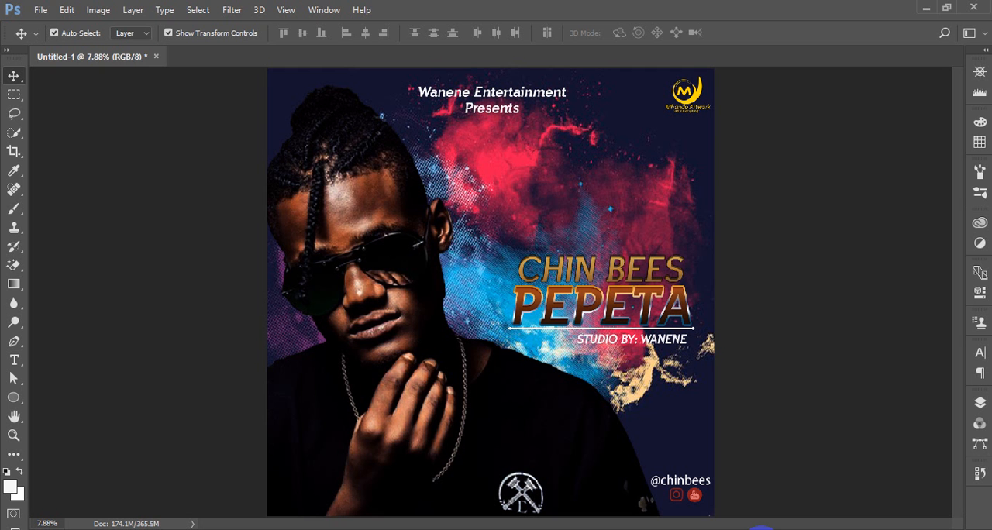
Start saving the layered cover document in Photoshop PSD format with the file name "cover chin bees"
left_click(40, 10)
left_click(80, 155)
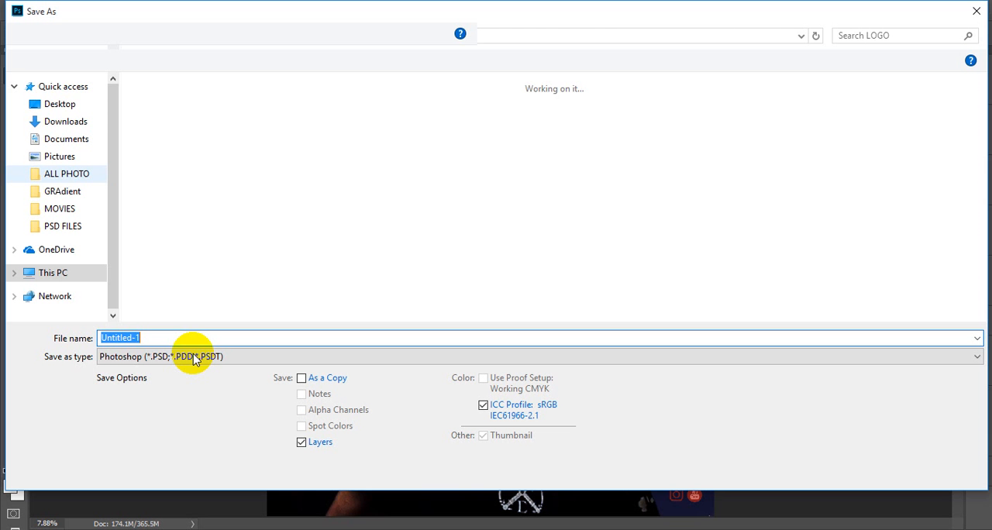
left_click(194, 357)
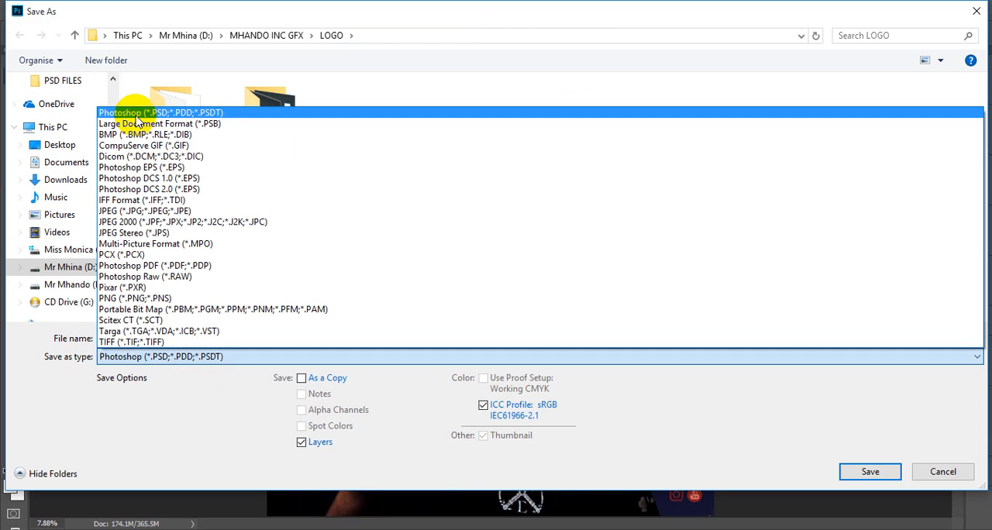
left_click(136, 116)
double_click(147, 337)
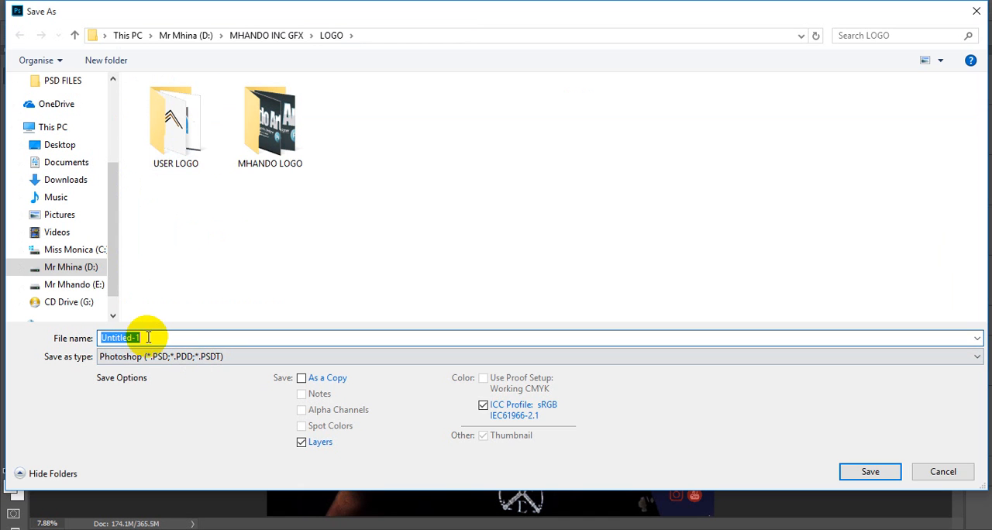
type("co")
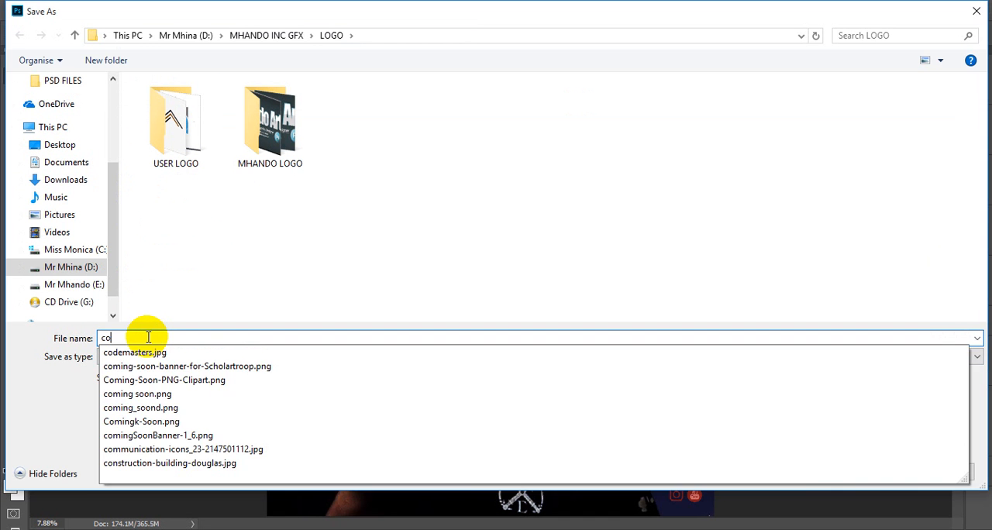
type("ver chin")
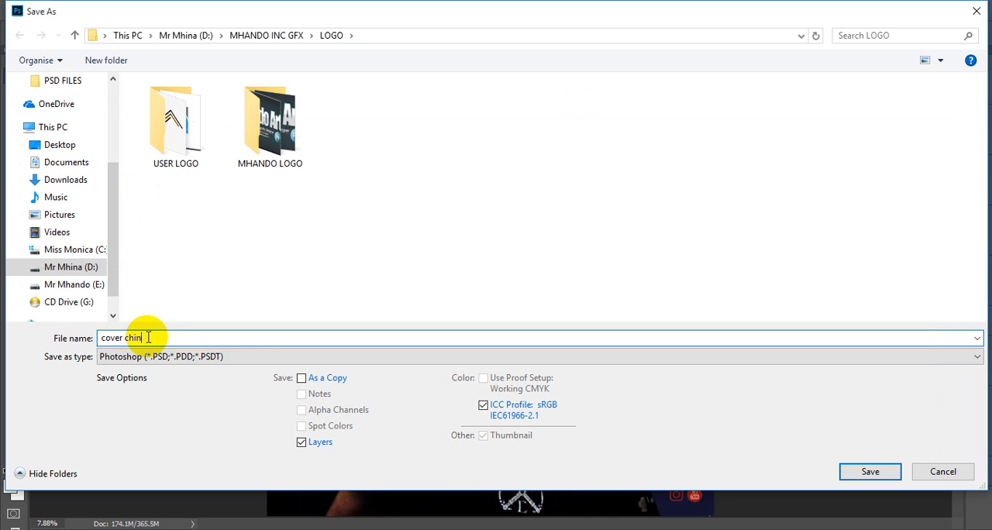
type(" bees")
Store the PSD in the PSD FILES folder within MHANDO INC GFX on drive D:, keeping Maximize Compatibility enabled
left_click(87, 272)
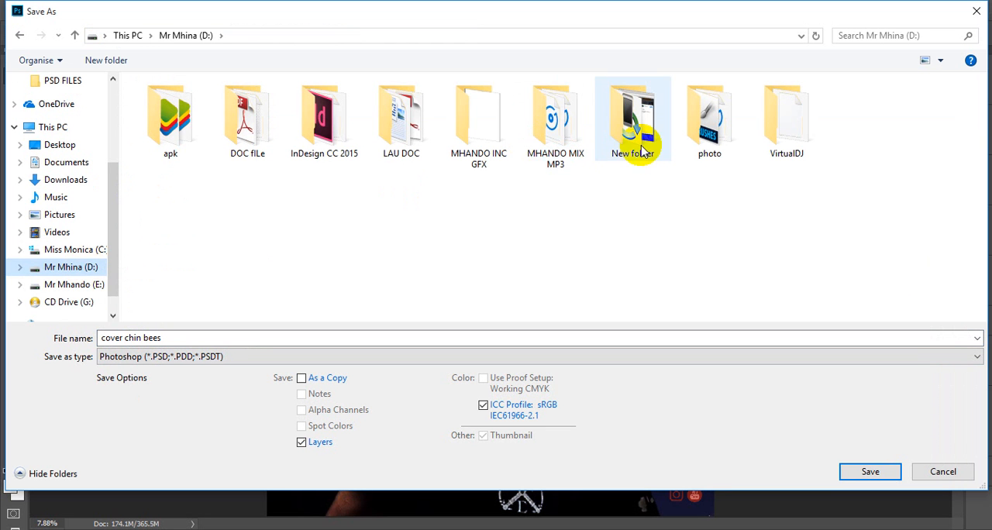
left_click(481, 148)
double_click(480, 147)
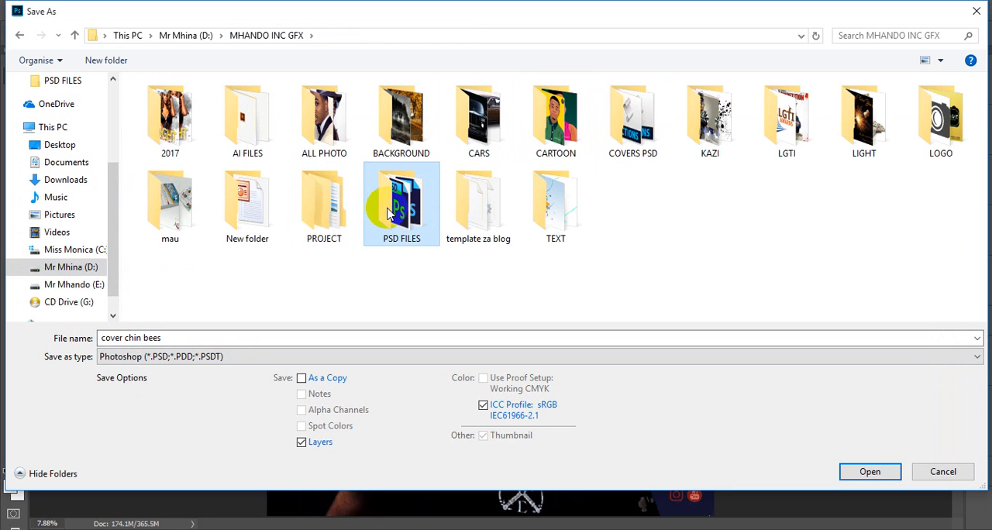
double_click(399, 179)
scroll(395, 183, "down", 5)
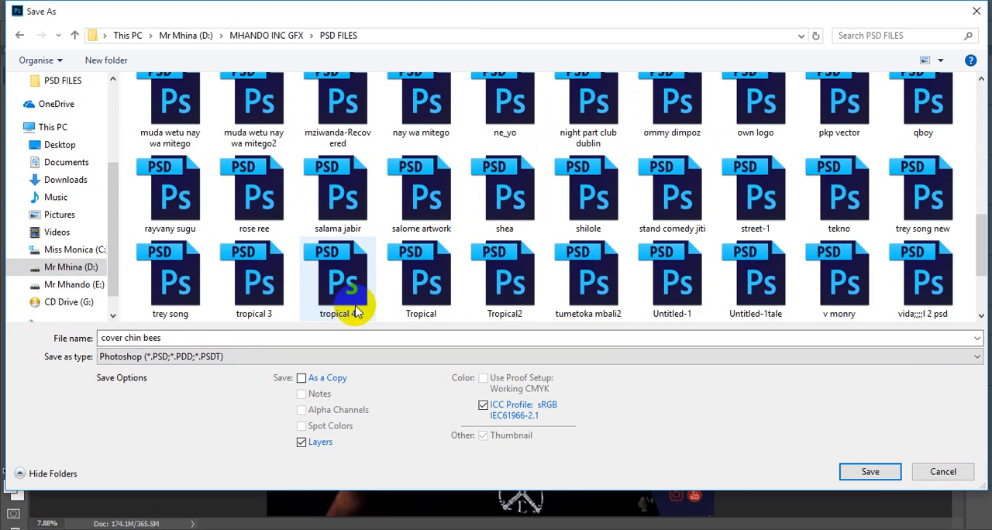
left_click(869, 474)
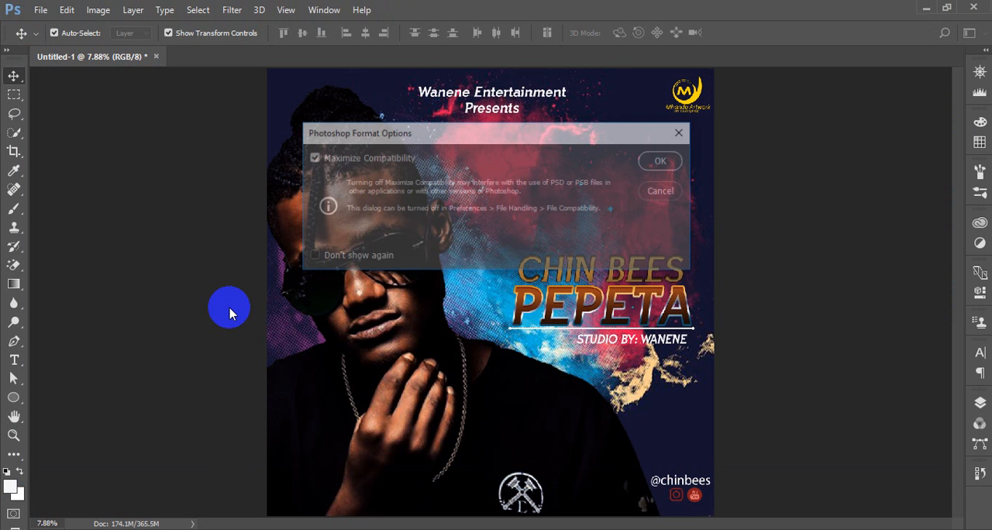
left_click(664, 160)
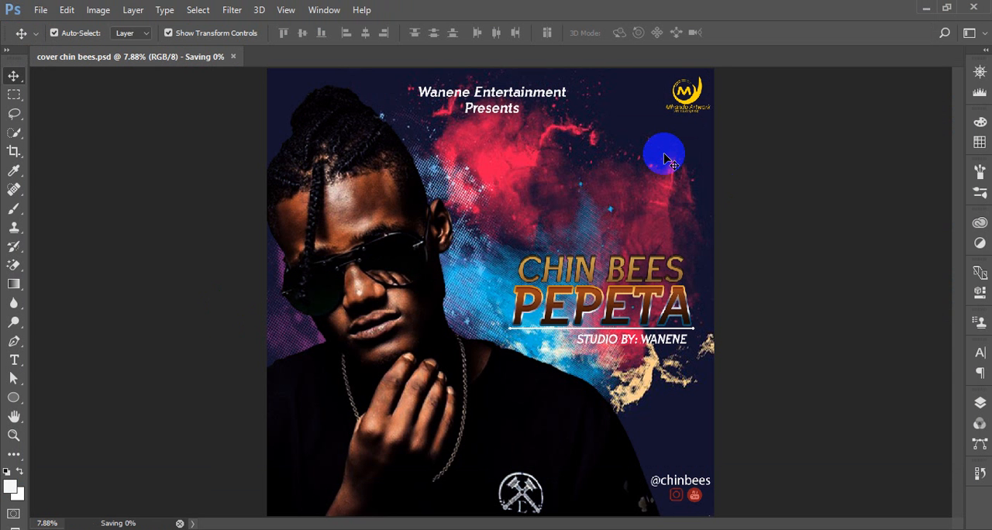